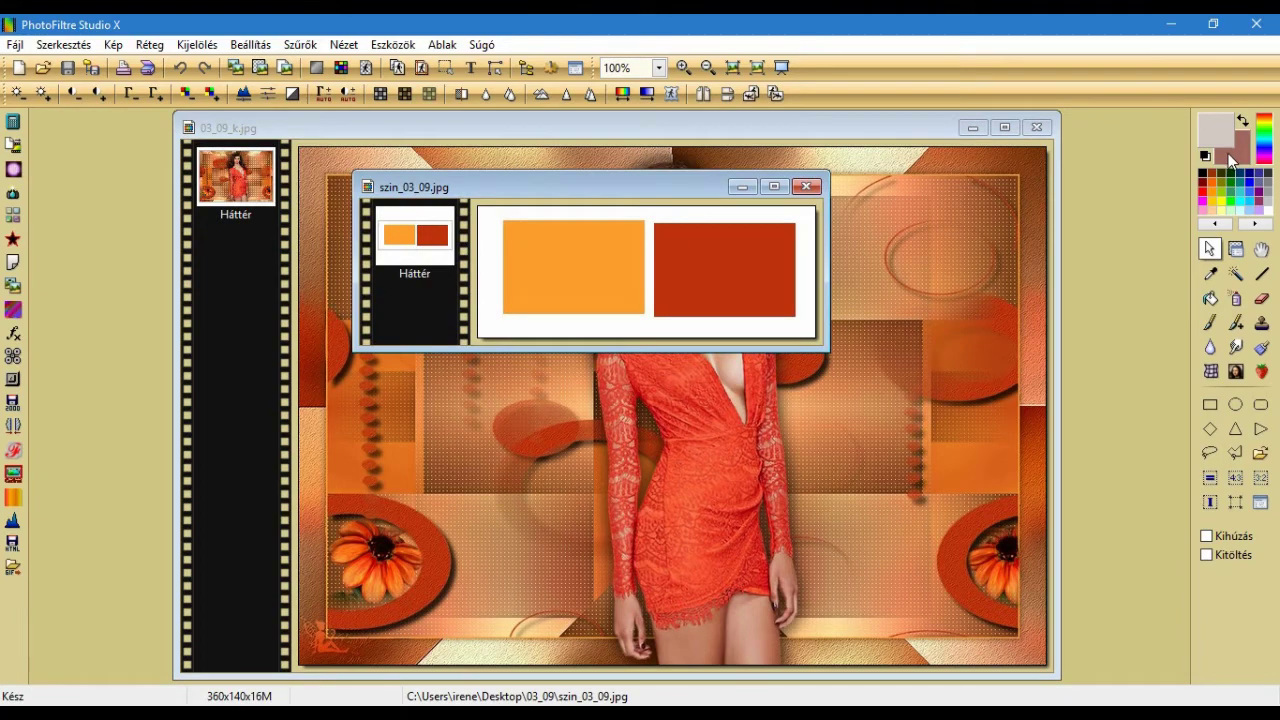
Sample the dark red swatch (#BF310D) in szin_03_09.jpg as the foreground colour and add it to the custom colours
{"action": "left_click", "coordinate": [1211, 274]}
{"action": "left_click", "coordinate": [794, 262]}
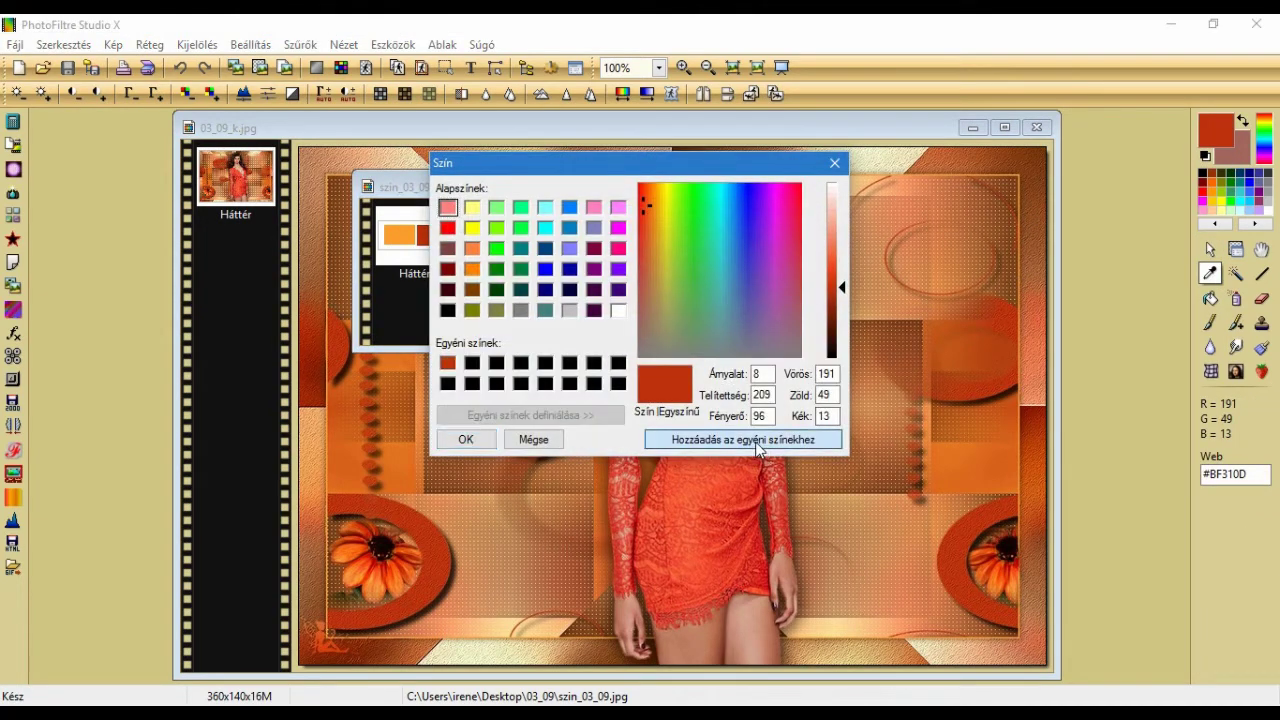
{"action": "left_click", "coordinate": [740, 439]}
{"action": "left_click", "coordinate": [476, 441]}
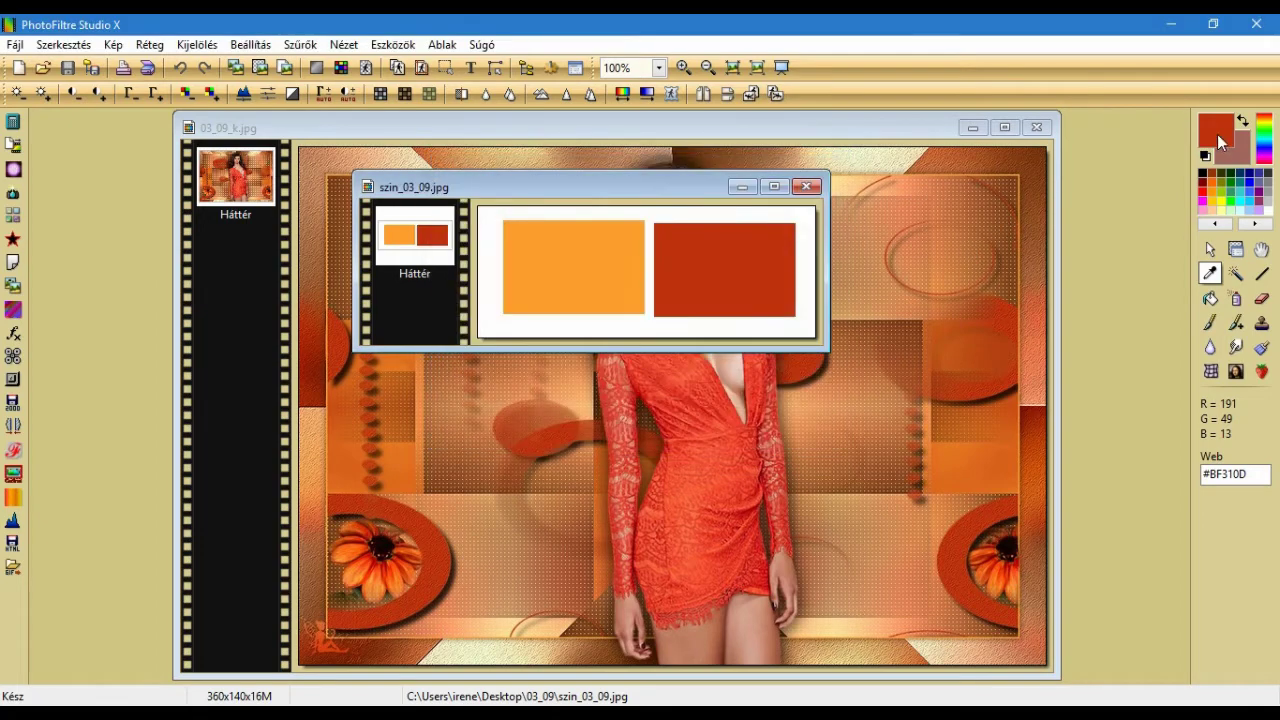
Swap red into the background colour, sample the orange swatch (#FD9D2D) as foreground, and add the orange to the custom colours
{"action": "left_click", "coordinate": [1243, 121]}
{"action": "left_click", "coordinate": [525, 281]}
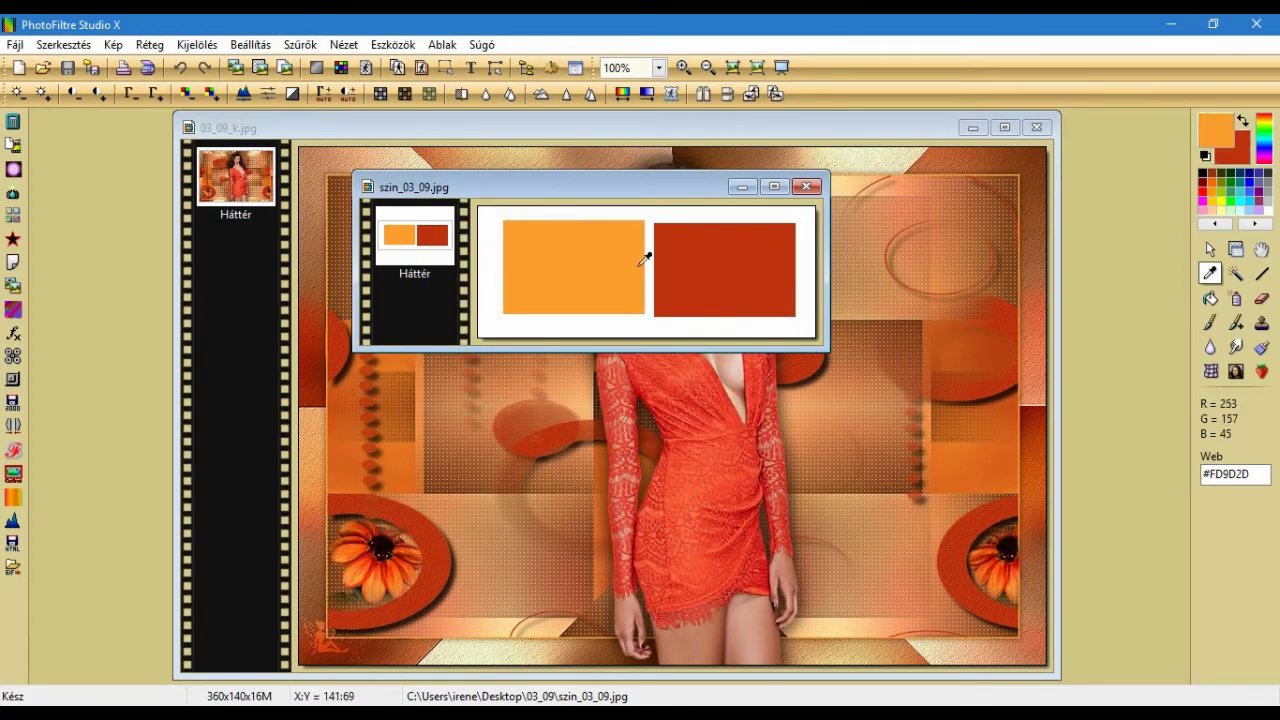
{"action": "left_click", "coordinate": [1211, 128]}
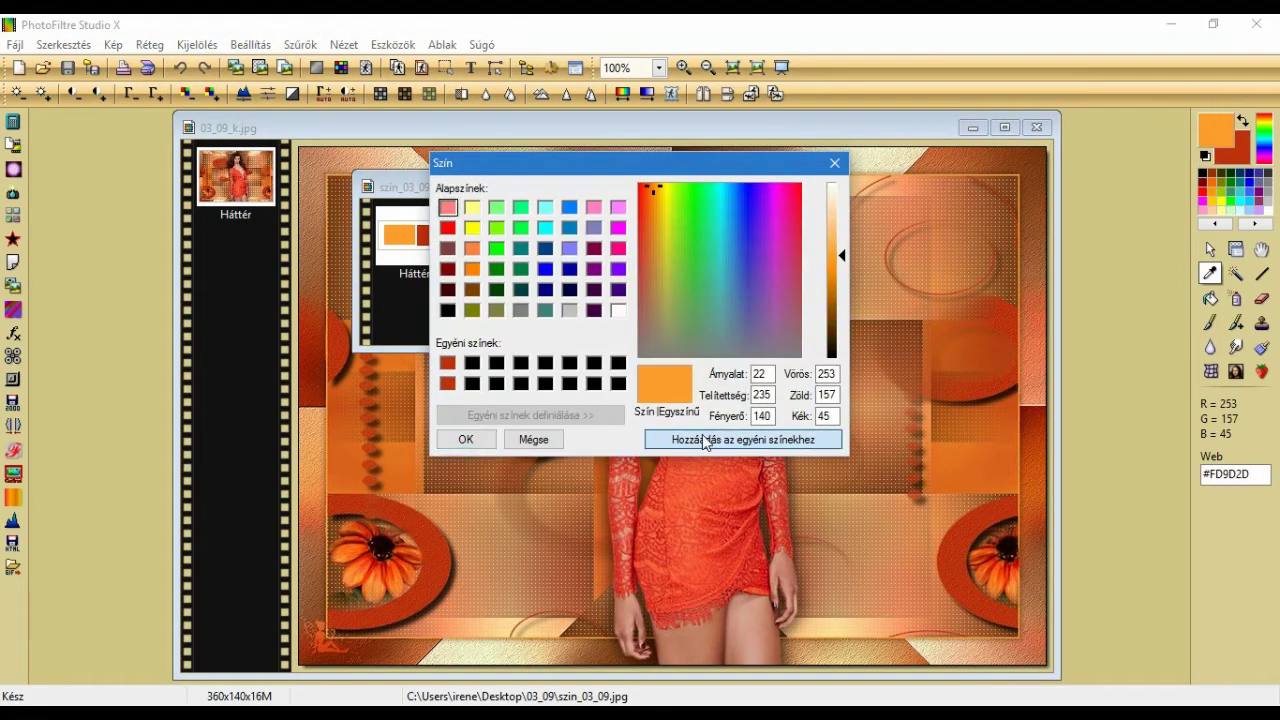
{"action": "left_click", "coordinate": [741, 437]}
{"action": "left_click", "coordinate": [473, 441]}
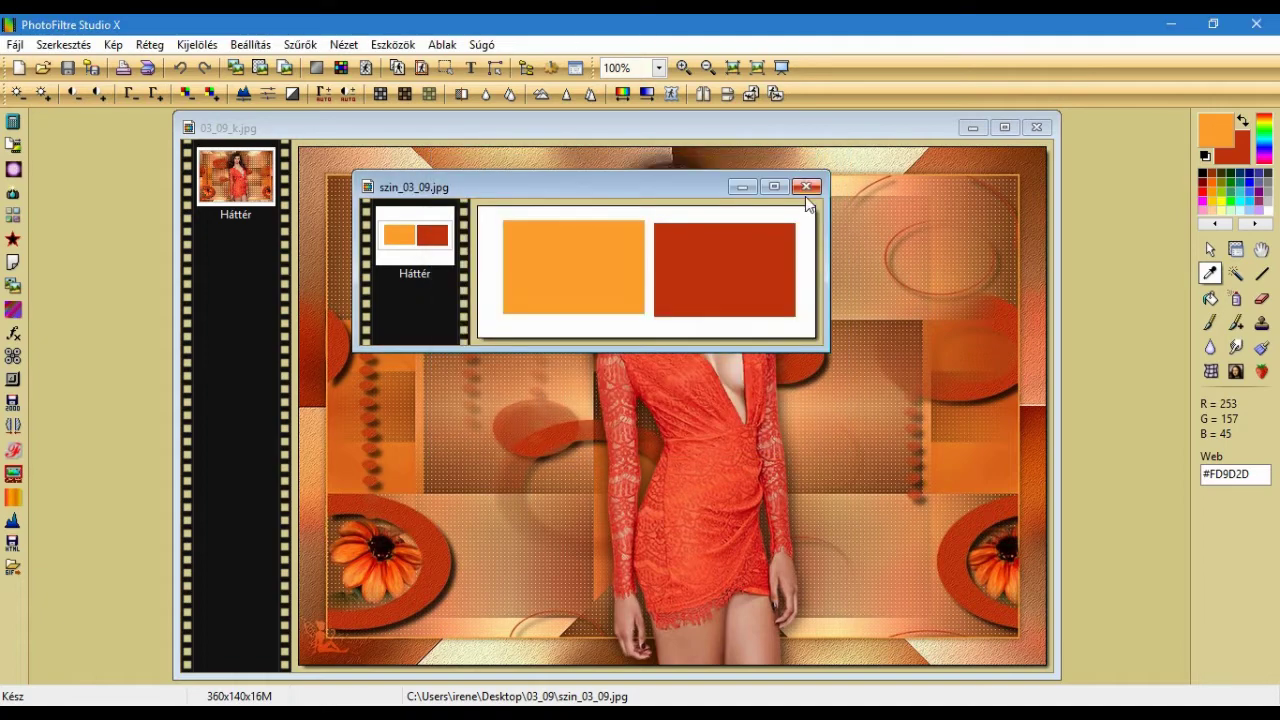
Close the szin_03_09.jpg colour sample and the 03_09_k.jpg reference image
{"action": "left_click", "coordinate": [806, 189]}
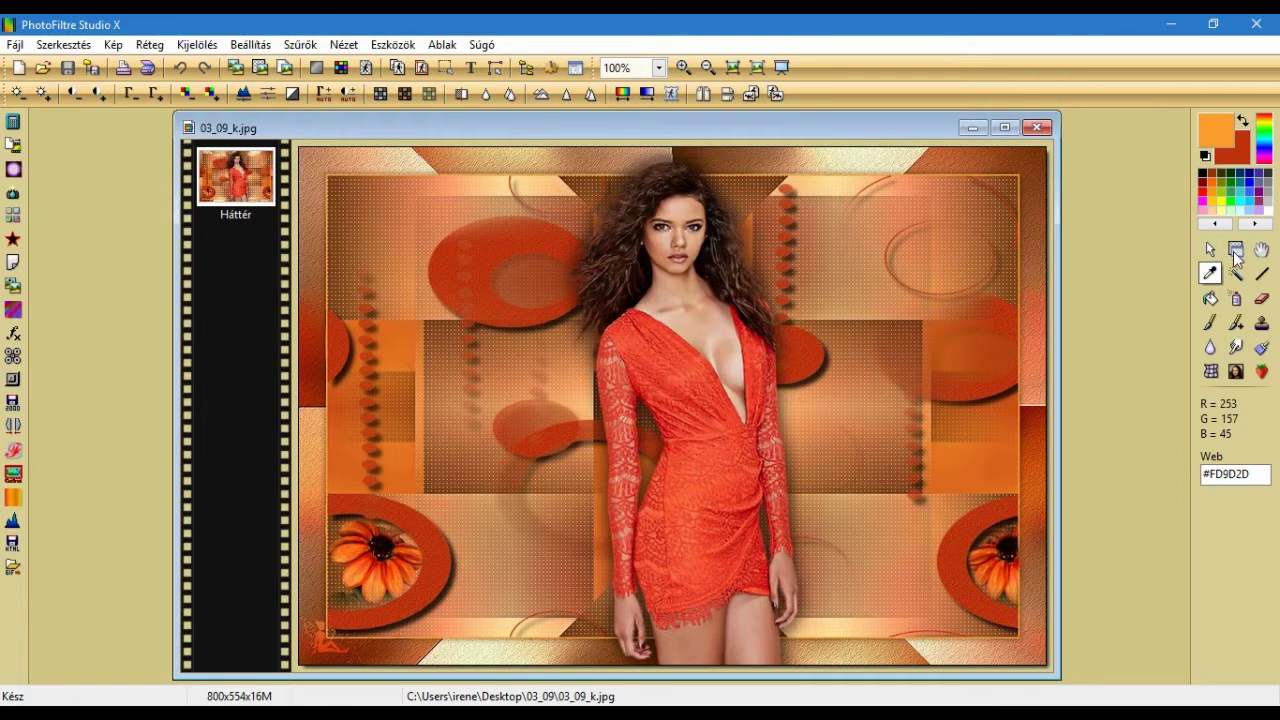
{"action": "left_click", "coordinate": [1235, 249]}
{"action": "left_click", "coordinate": [1038, 128]}
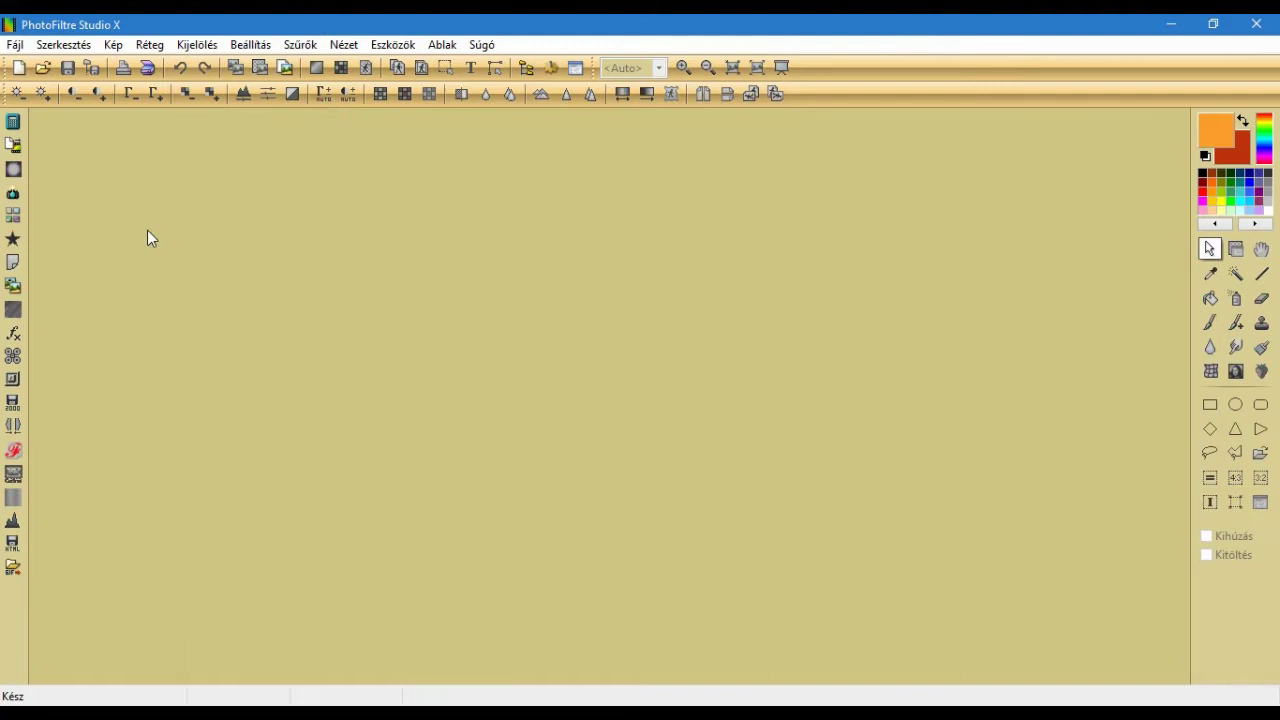
Create a new 900 x 600 pixel image with a white background at 96 pixels per inch
{"action": "left_click", "coordinate": [19, 68]}
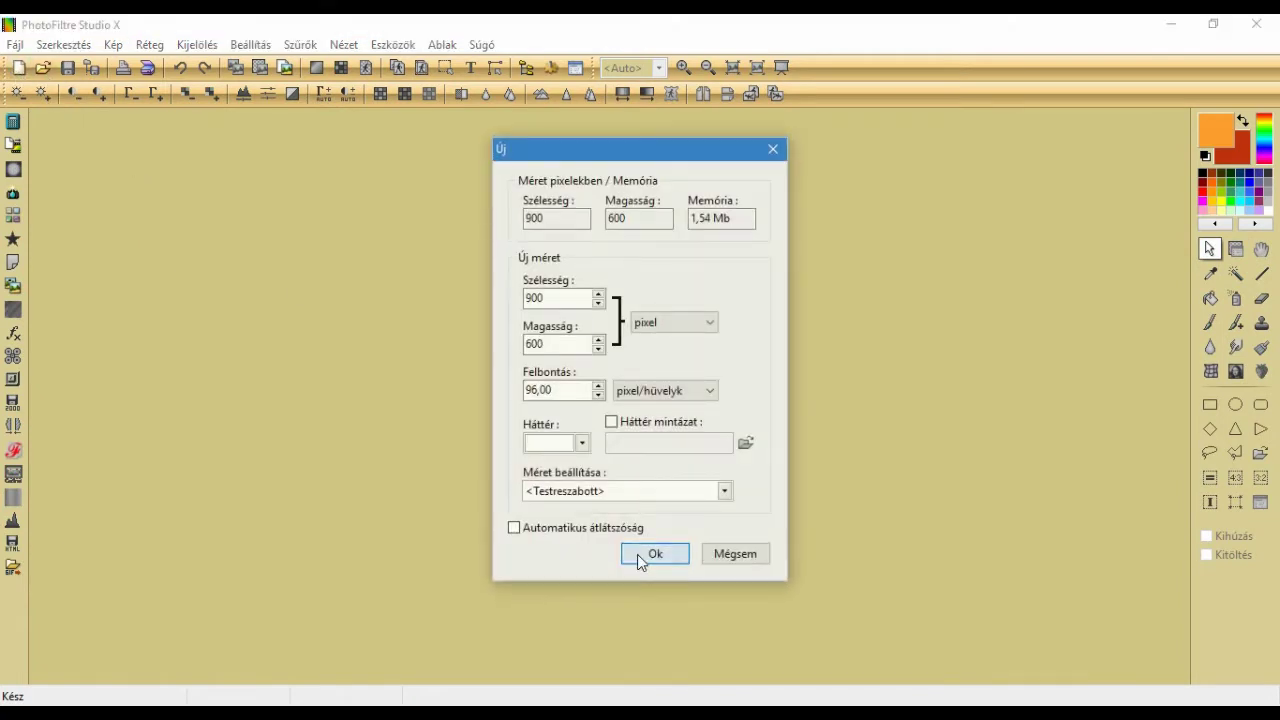
{"action": "left_click", "coordinate": [654, 554]}
{"action": "left_click_drag", "start_coordinate": [628, 128], "coordinate": [796, 134]}
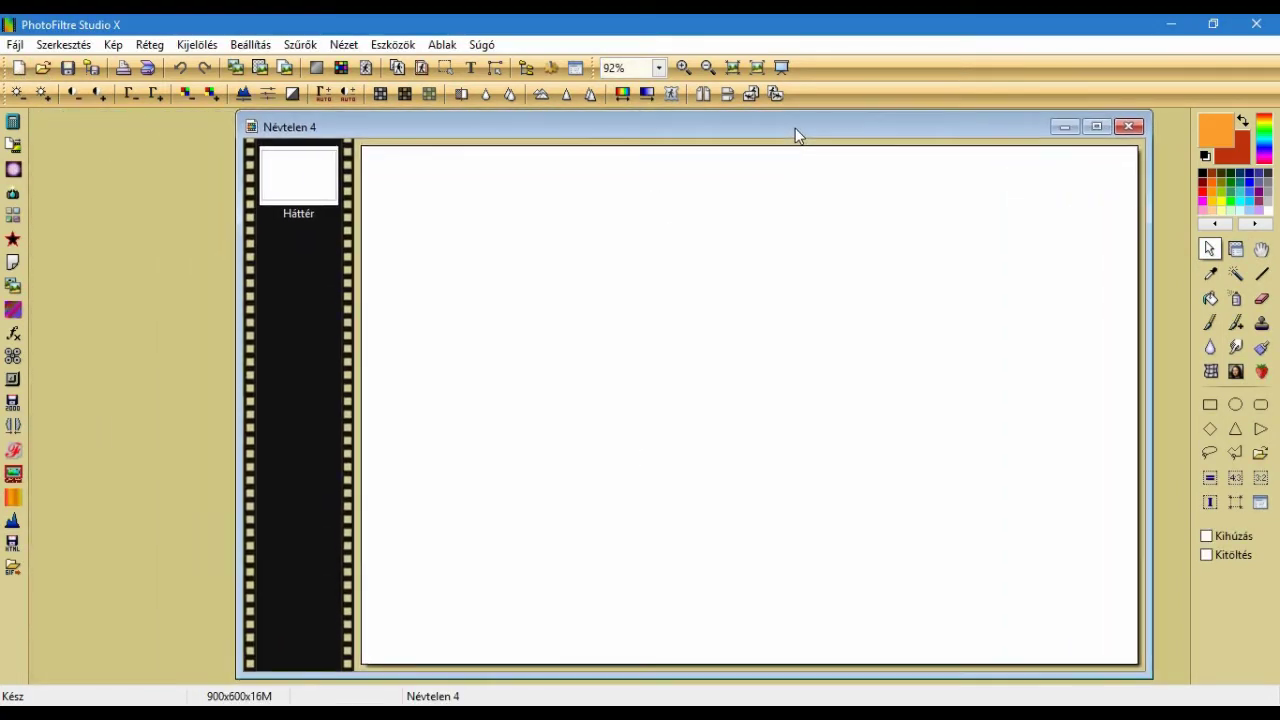
Start the MuRa's Meister Cloud filter and set its FG colour to the custom orange (253, 157, 45)
{"action": "left_click", "coordinate": [300, 45]}
{"action": "mouse_move", "coordinate": [375, 490]}
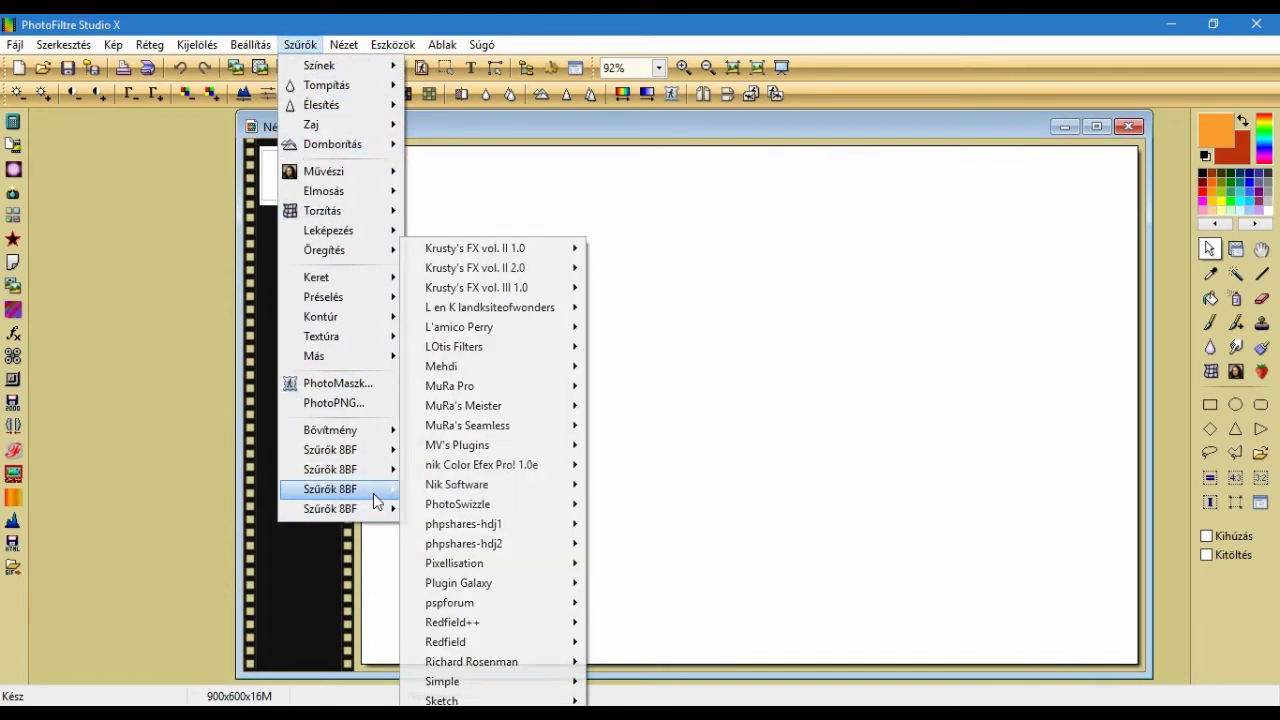
{"action": "mouse_move", "coordinate": [569, 405]}
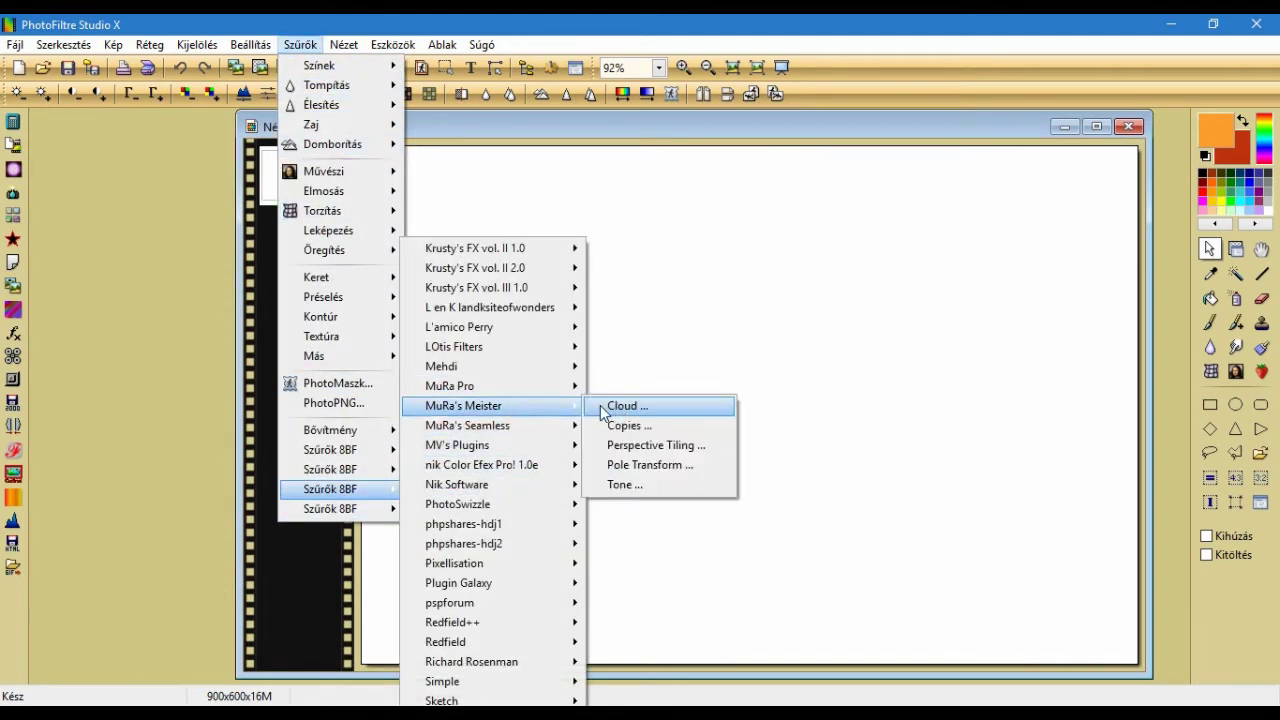
{"action": "left_click", "coordinate": [614, 407]}
{"action": "left_click_drag", "start_coordinate": [409, 70], "coordinate": [696, 211]}
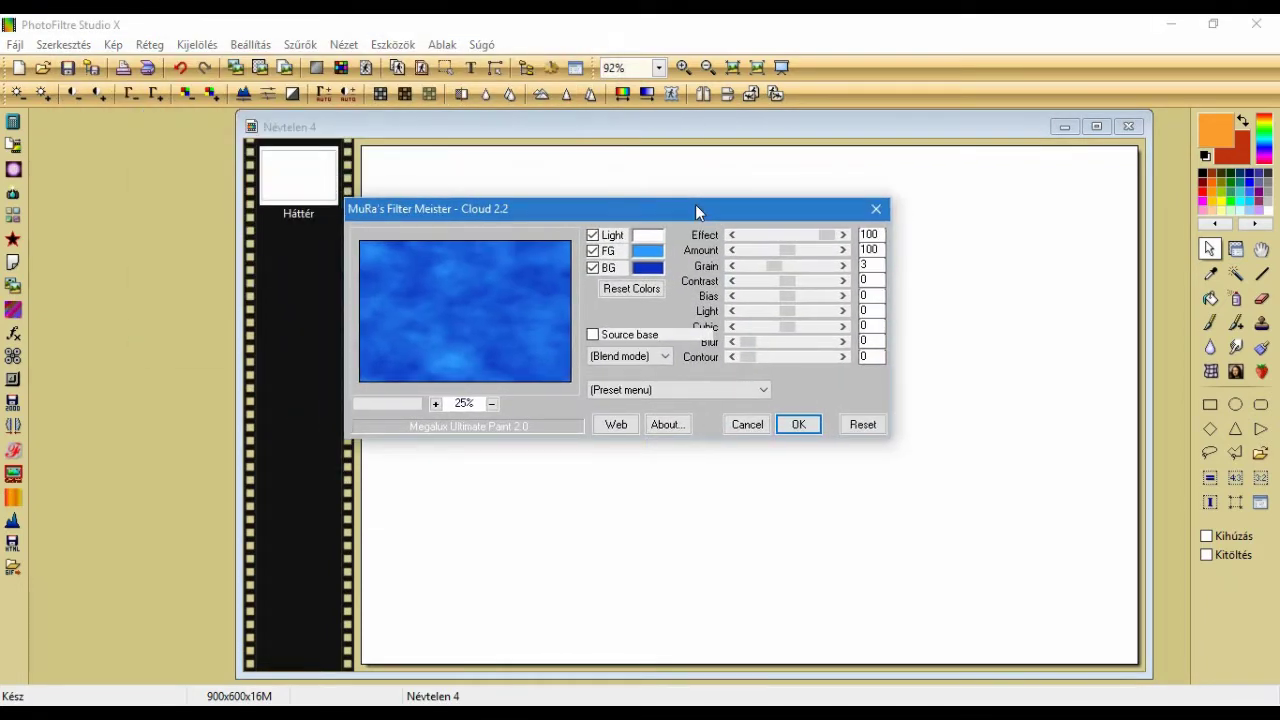
{"action": "left_click", "coordinate": [655, 258]}
{"action": "left_click", "coordinate": [448, 363]}
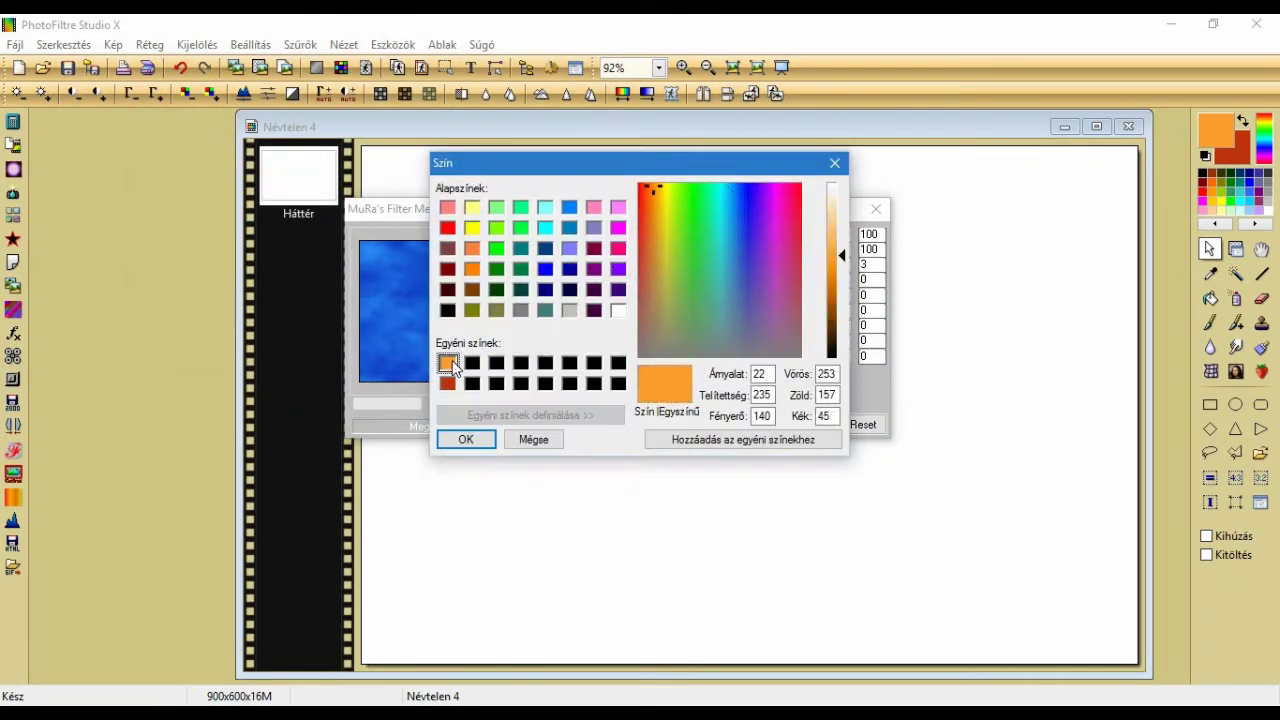
{"action": "left_click", "coordinate": [459, 445]}
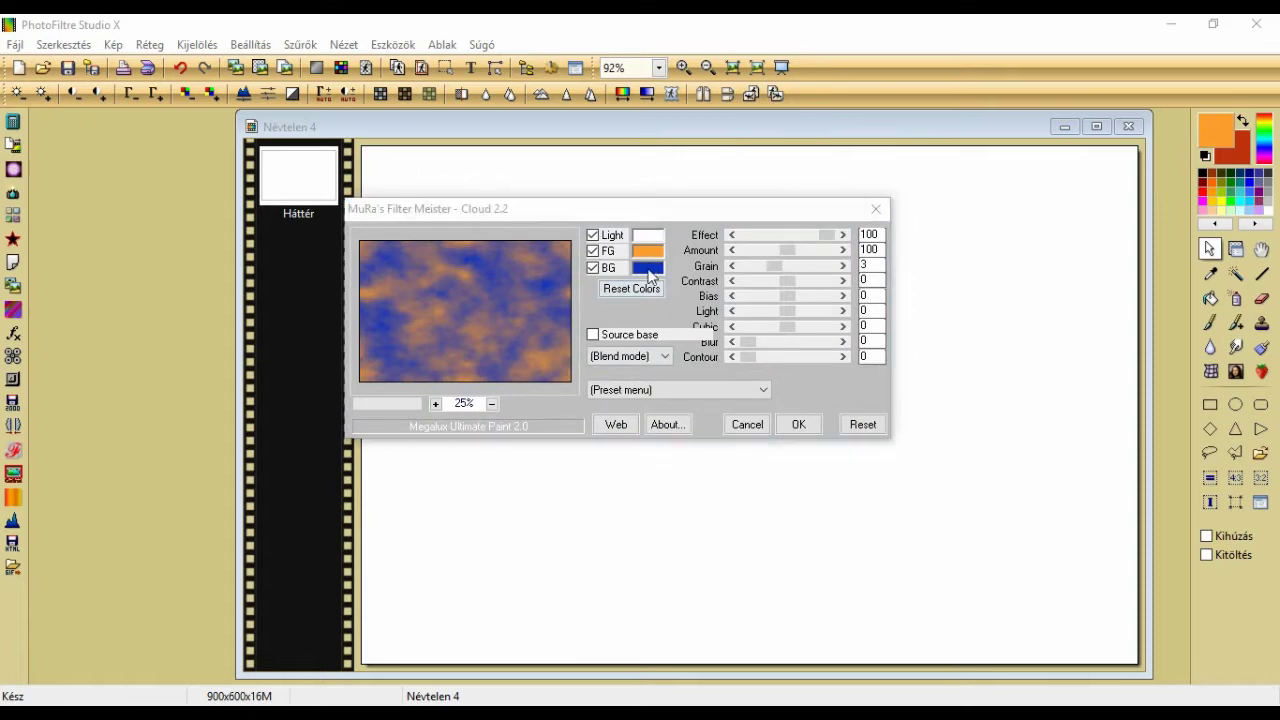
Set the Cloud filter's BG colour to the custom dark red (191, 49, 13) and apply the filter
{"action": "left_click", "coordinate": [655, 272]}
{"action": "left_click", "coordinate": [466, 439]}
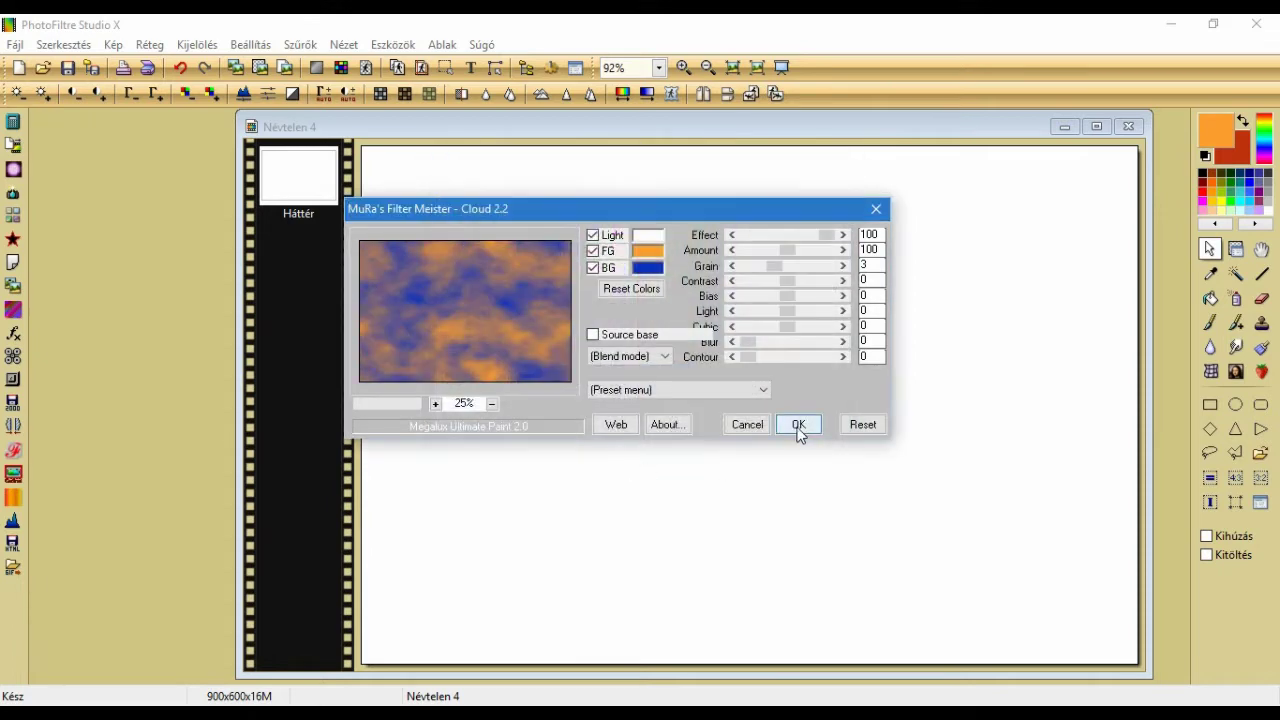
{"action": "left_click", "coordinate": [656, 272]}
{"action": "left_click", "coordinate": [447, 383]}
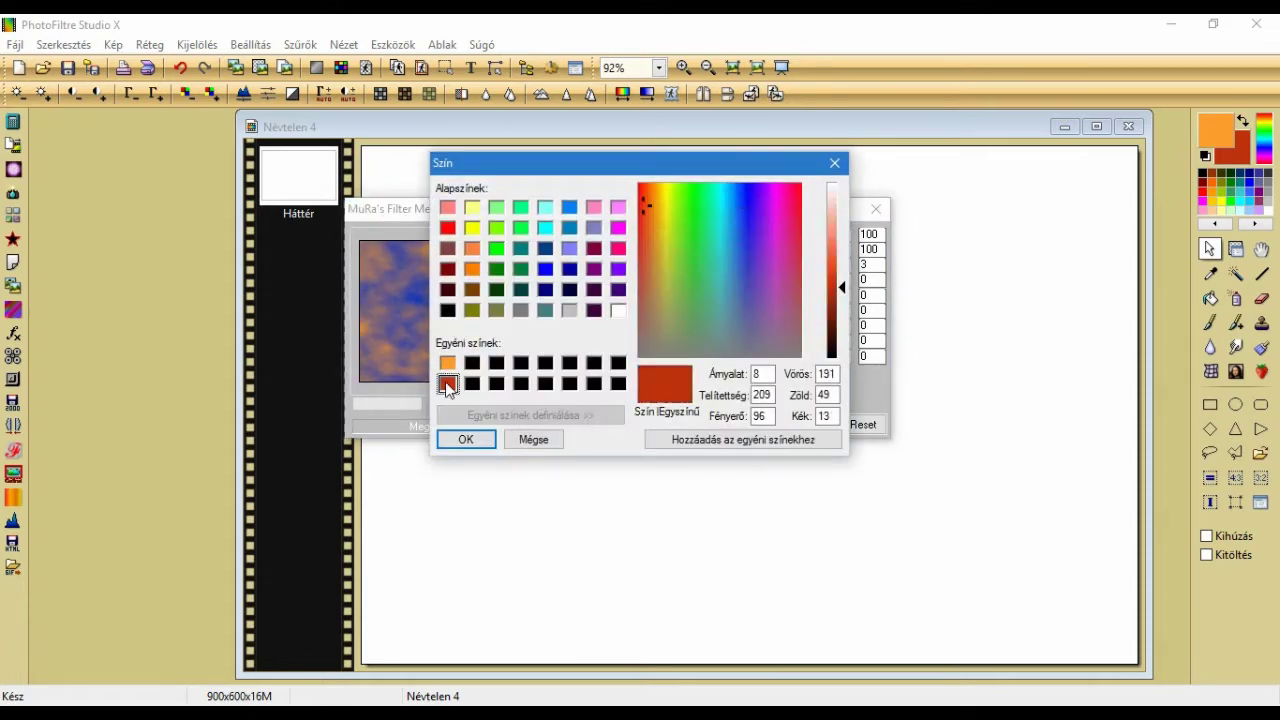
{"action": "left_click", "coordinate": [465, 441]}
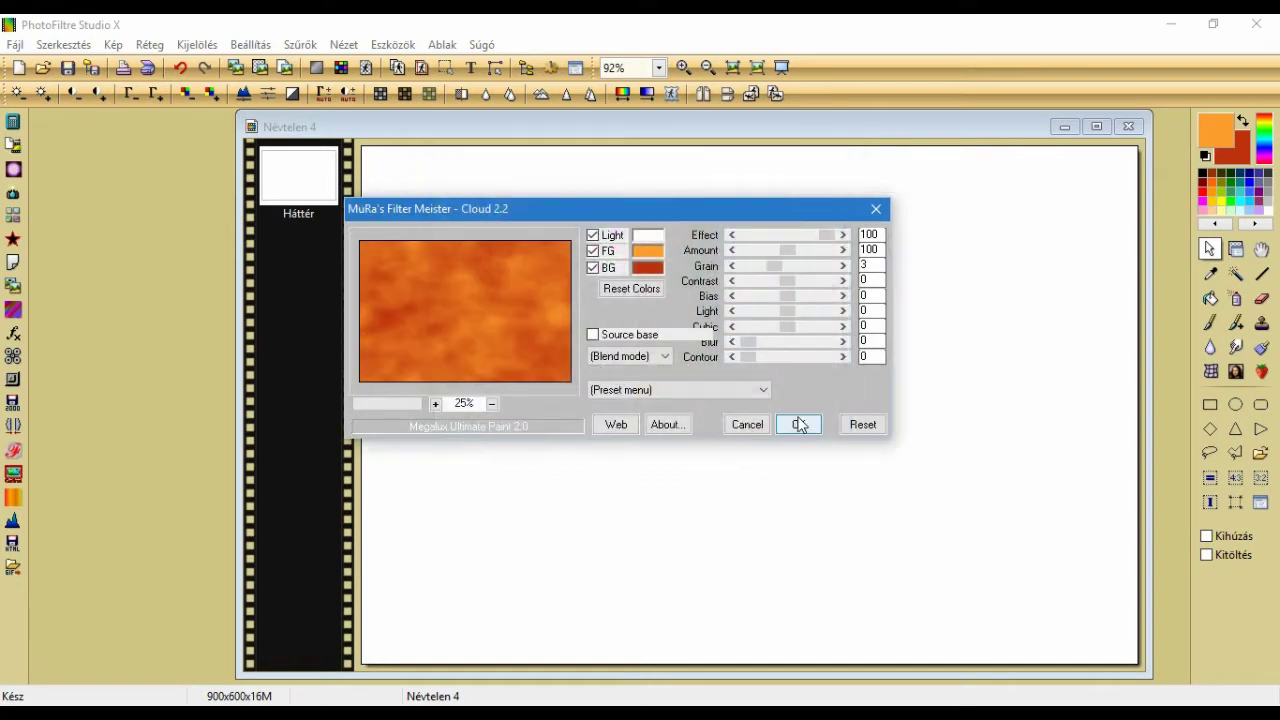
{"action": "left_click", "coordinate": [792, 421]}
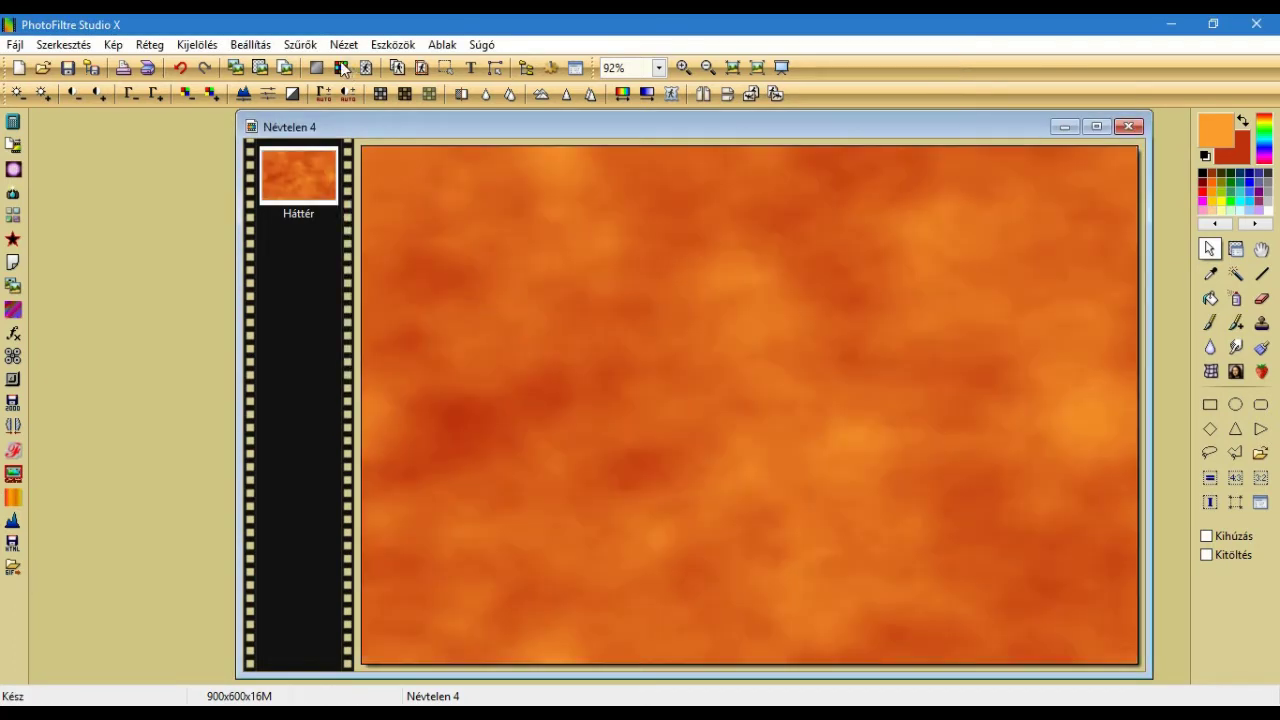
Apply a Gaussian blur to the cloud background and duplicate it as a new layer
{"action": "left_click", "coordinate": [300, 44]}
{"action": "mouse_move", "coordinate": [338, 201]}
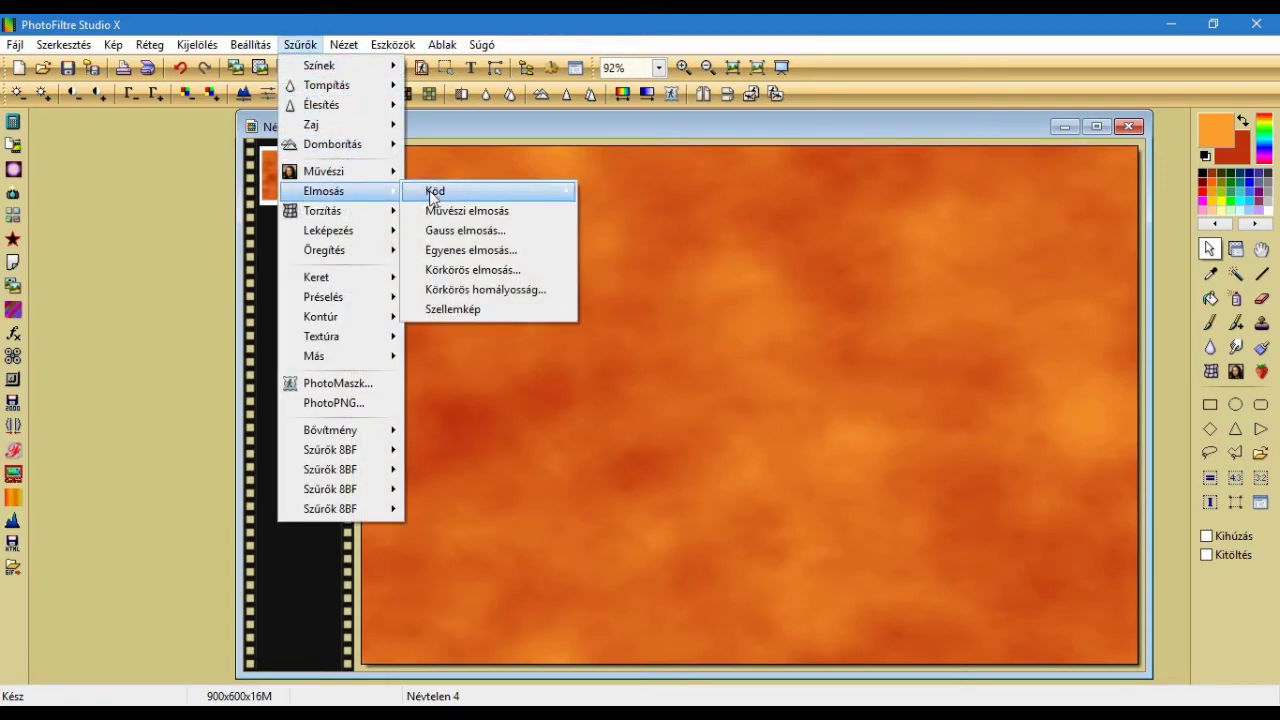
{"action": "left_click", "coordinate": [486, 228]}
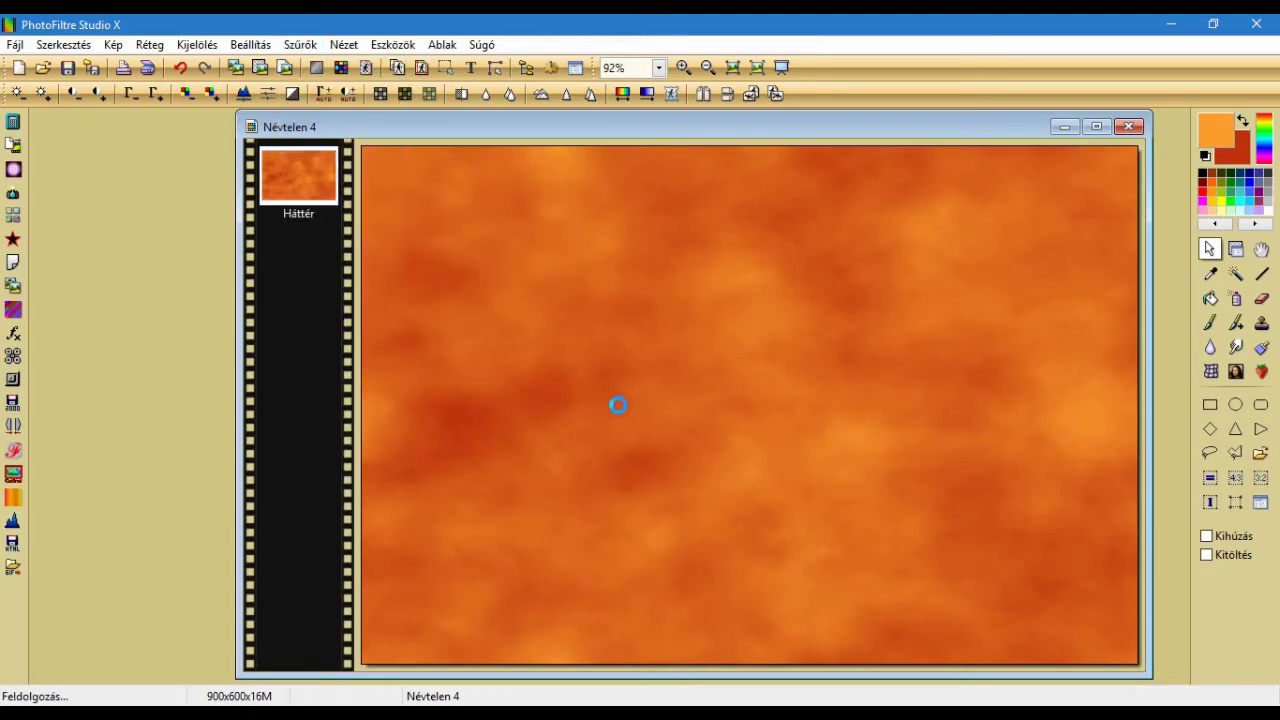
{"action": "left_click", "coordinate": [650, 425]}
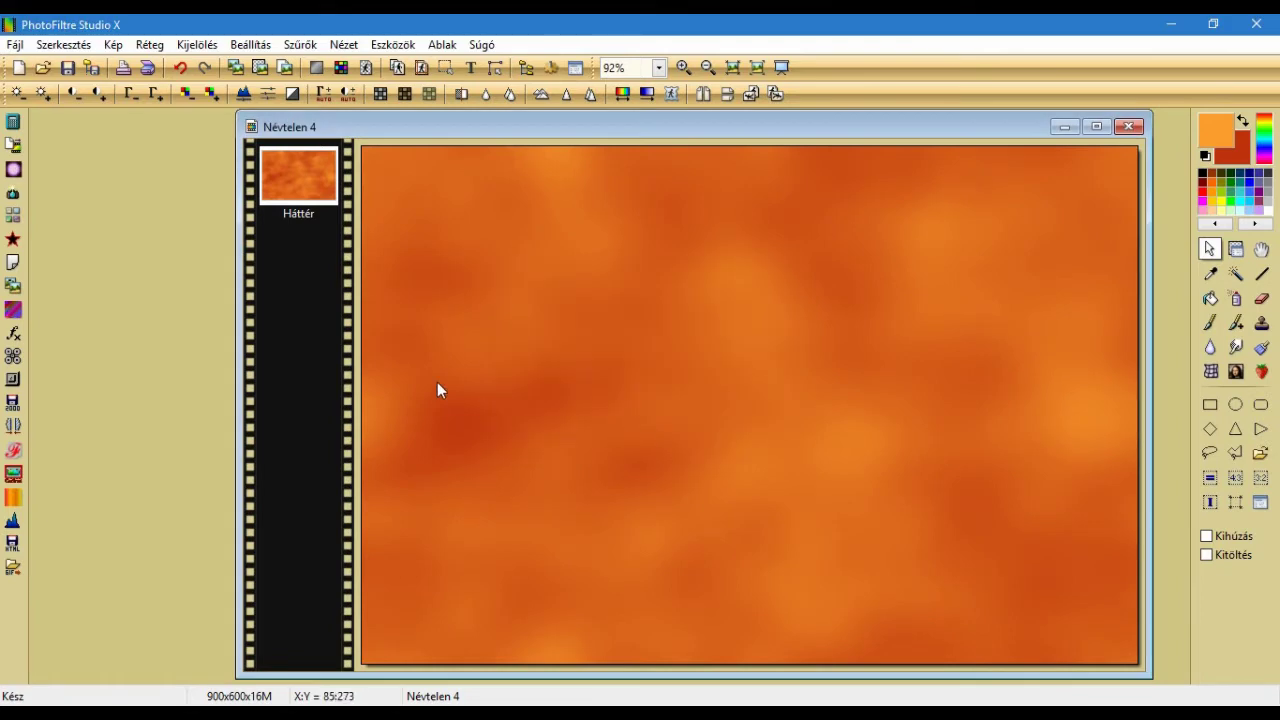
{"action": "right_click", "coordinate": [303, 177]}
{"action": "left_click", "coordinate": [387, 503]}
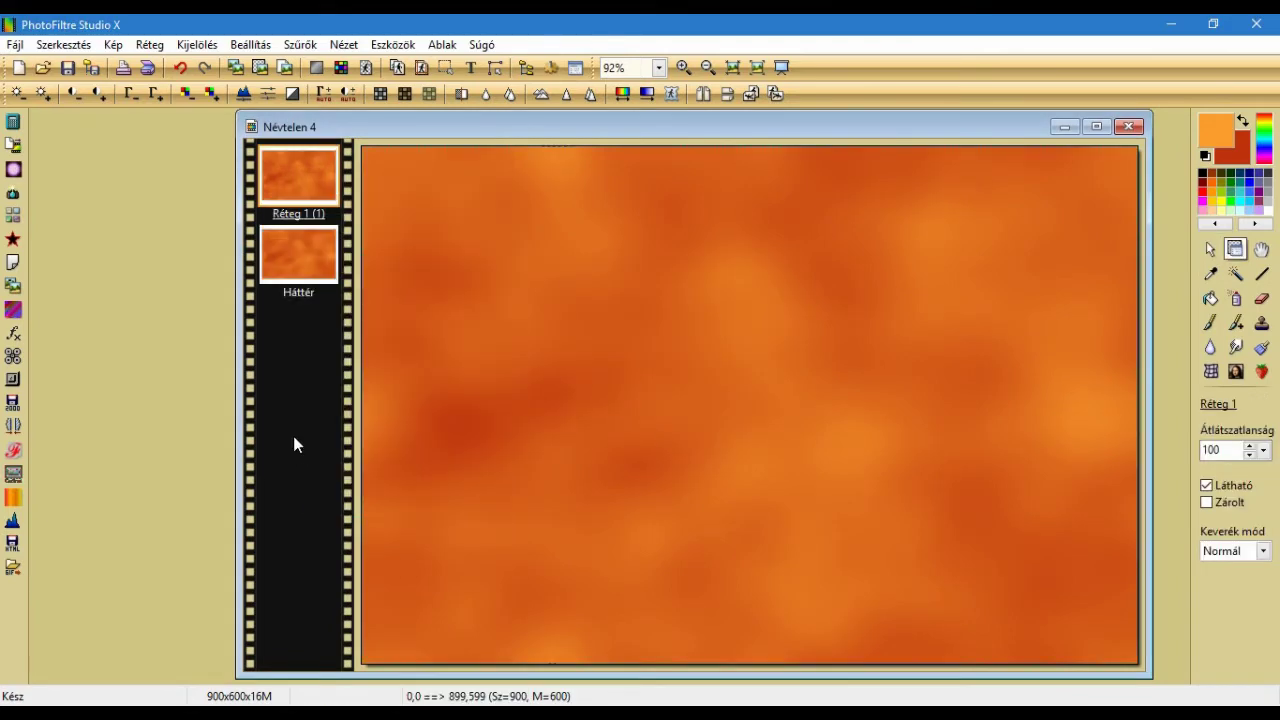
Start Filters Unlimited 2.0 on the duplicated layer and choose the VM Natural Weave Distortion filter
{"action": "left_click", "coordinate": [300, 44]}
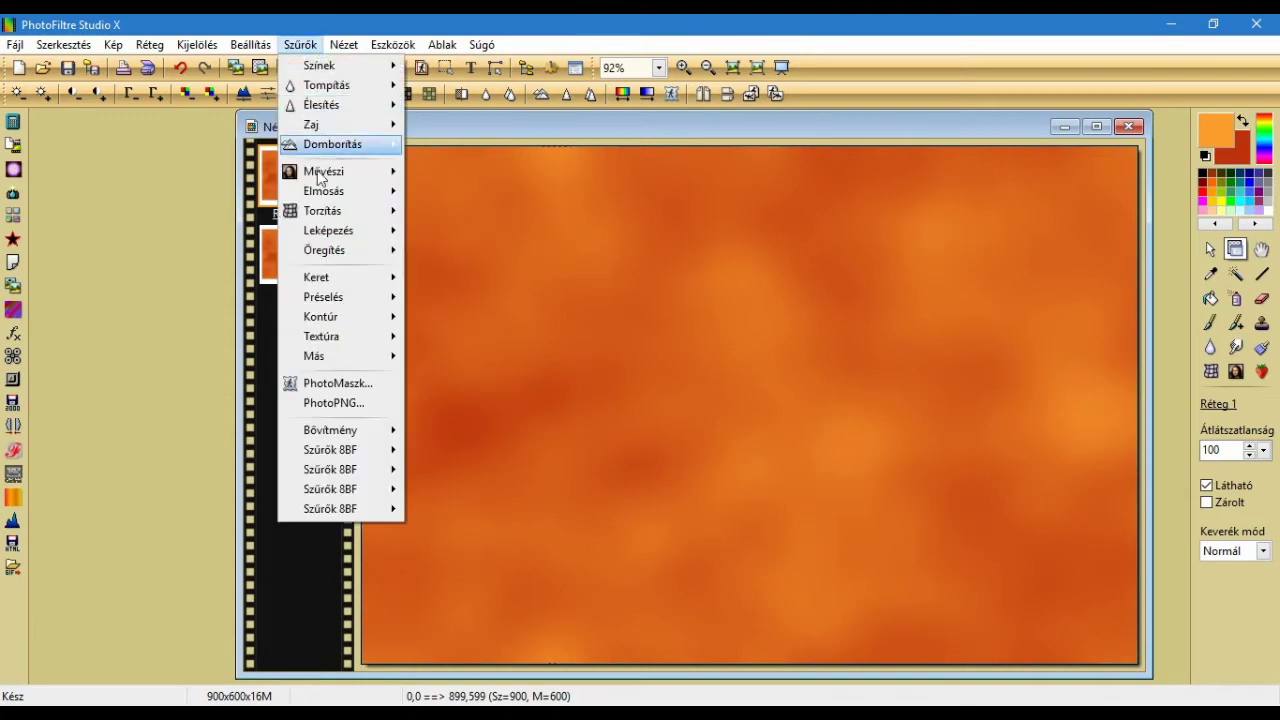
{"action": "mouse_move", "coordinate": [357, 448]}
{"action": "mouse_move", "coordinate": [563, 268]}
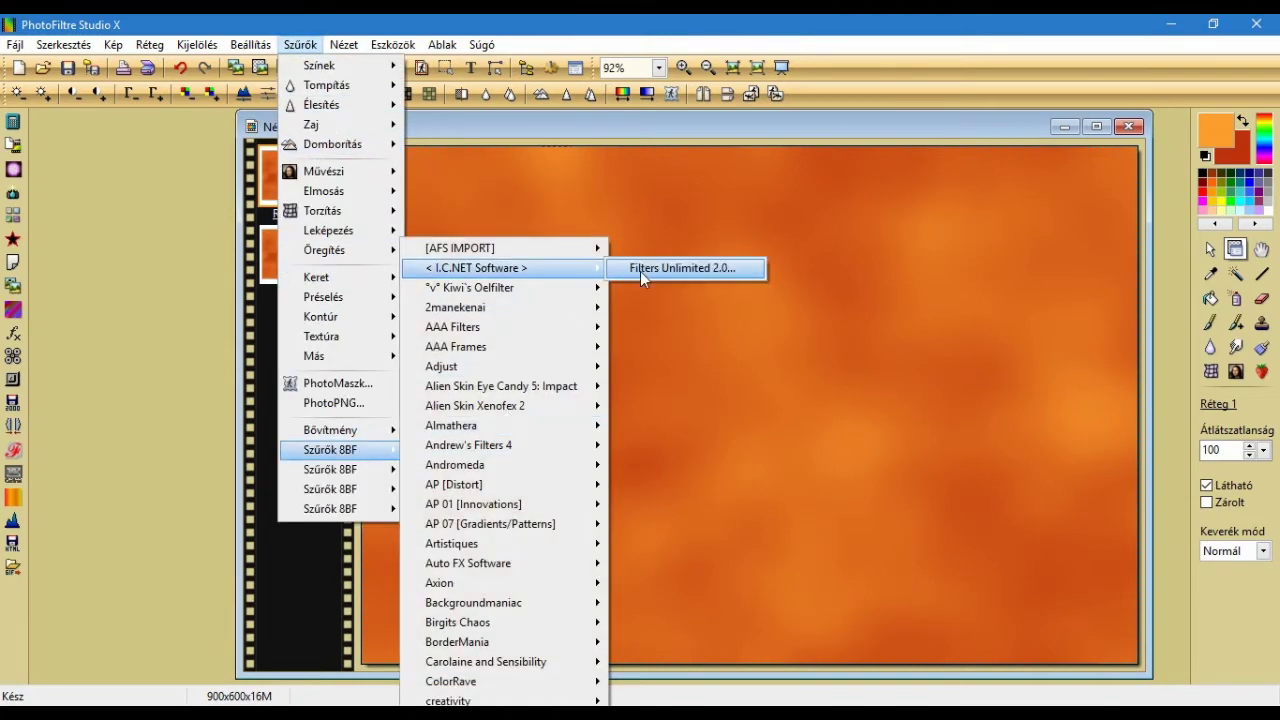
{"action": "left_click", "coordinate": [644, 270]}
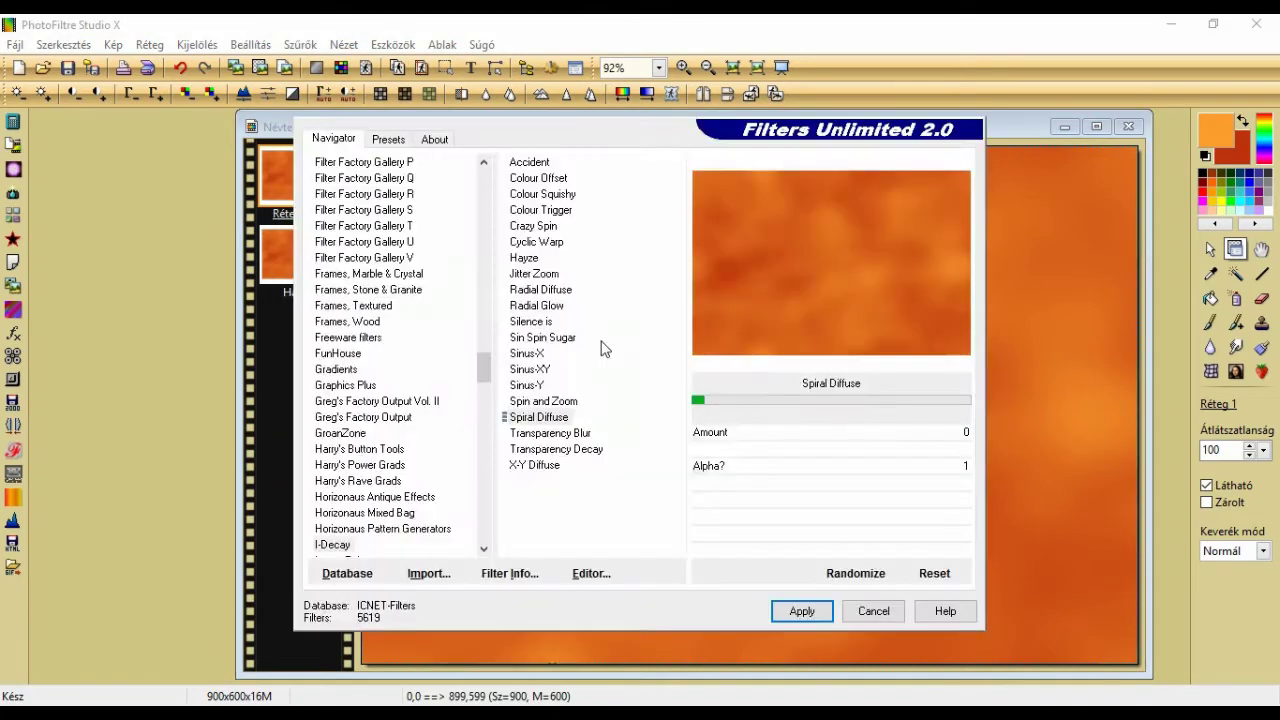
{"action": "left_click_drag", "start_coordinate": [483, 370], "coordinate": [481, 180]}
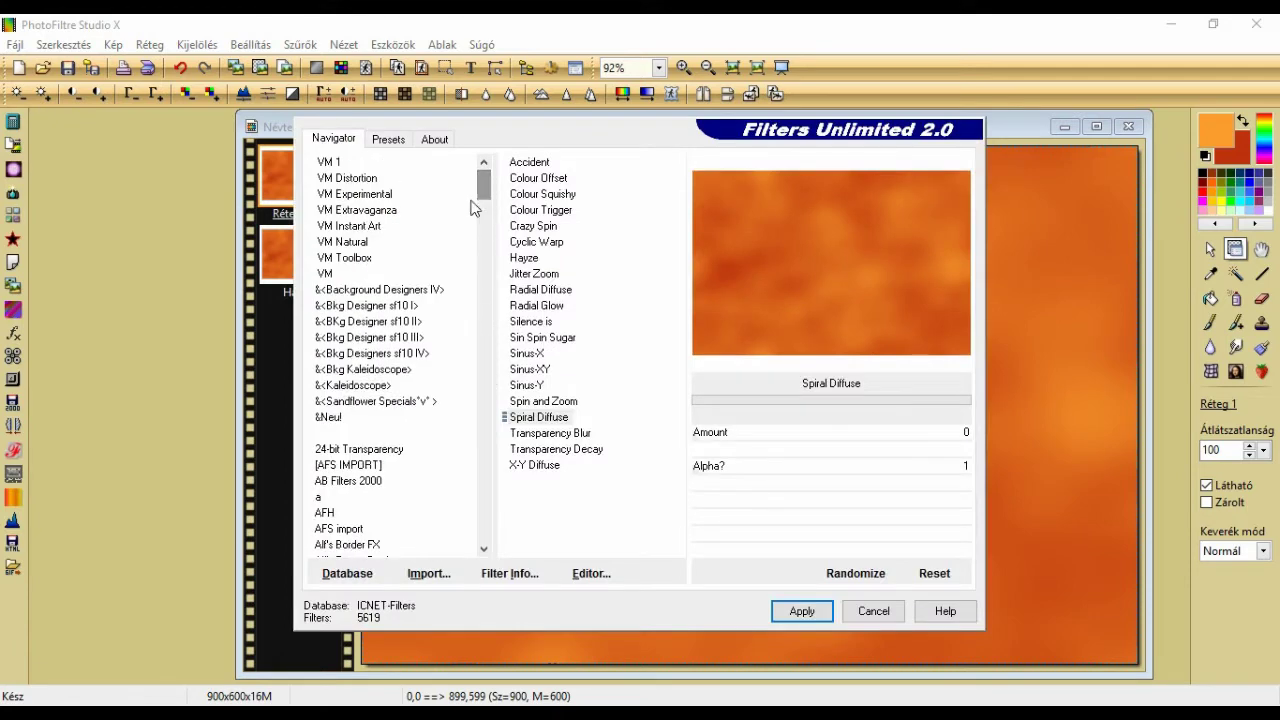
{"action": "left_click", "coordinate": [353, 243]}
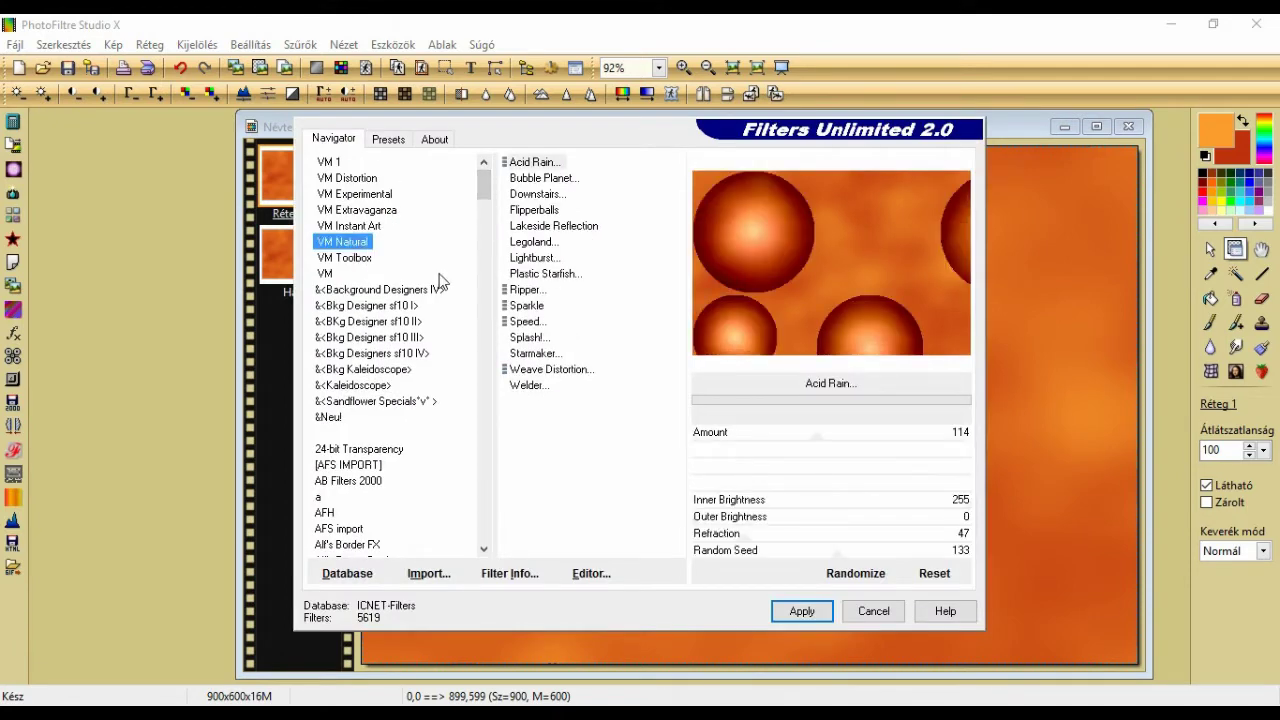
{"action": "left_click", "coordinate": [557, 372]}
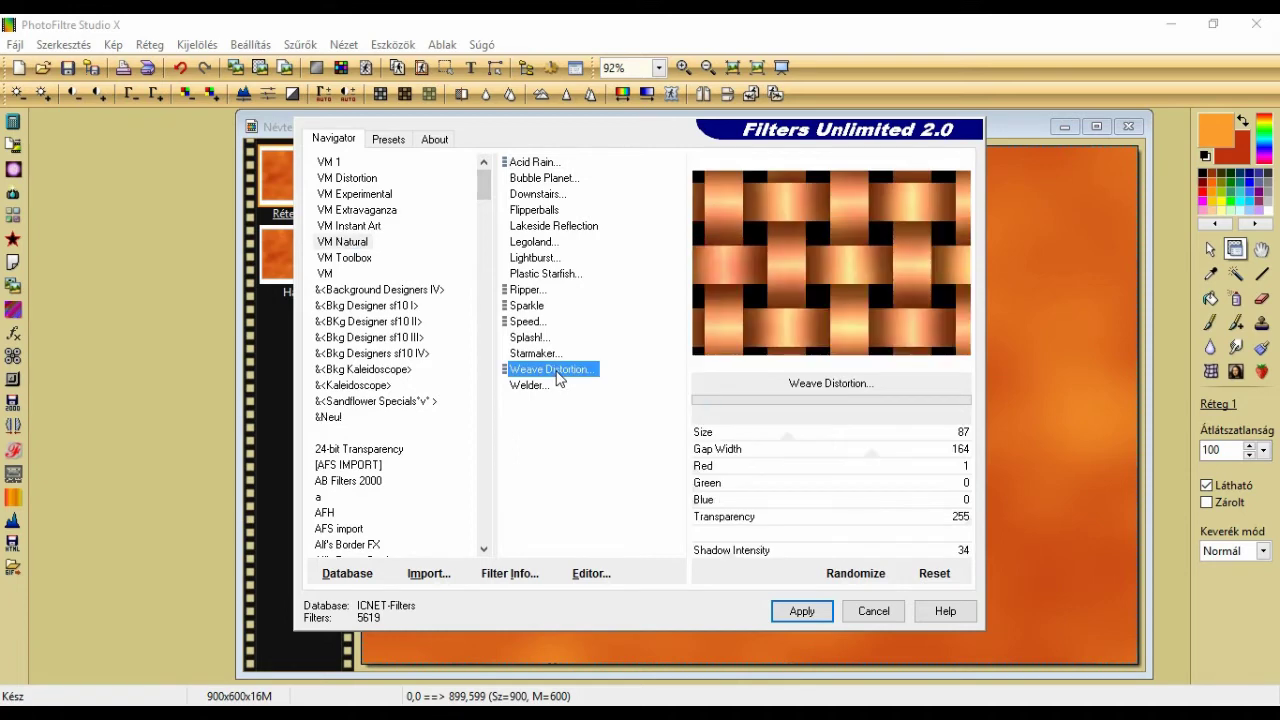
Load the first Weave Distortion preset (Size 196, Gap Width 130, colours and Transparency 0, Shadow Intensity 17) and apply it
{"action": "left_click", "coordinate": [388, 140]}
{"action": "left_click", "coordinate": [363, 205]}
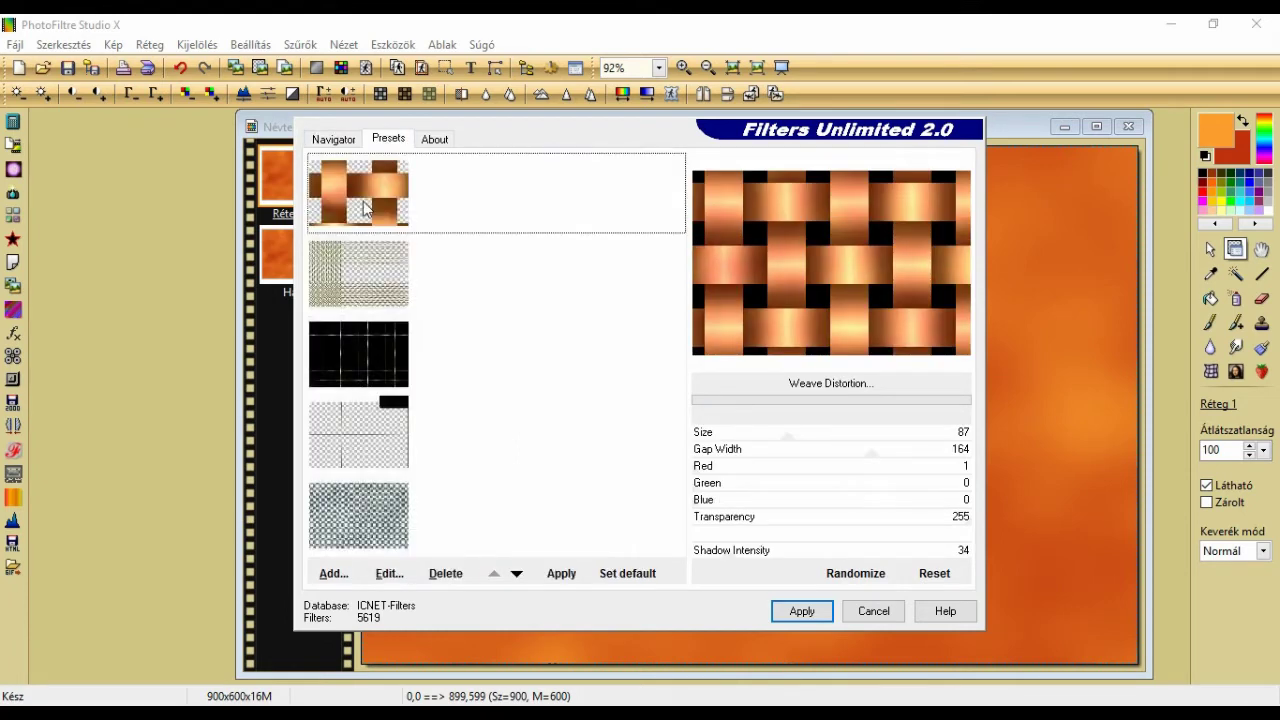
{"action": "left_click", "coordinate": [346, 143]}
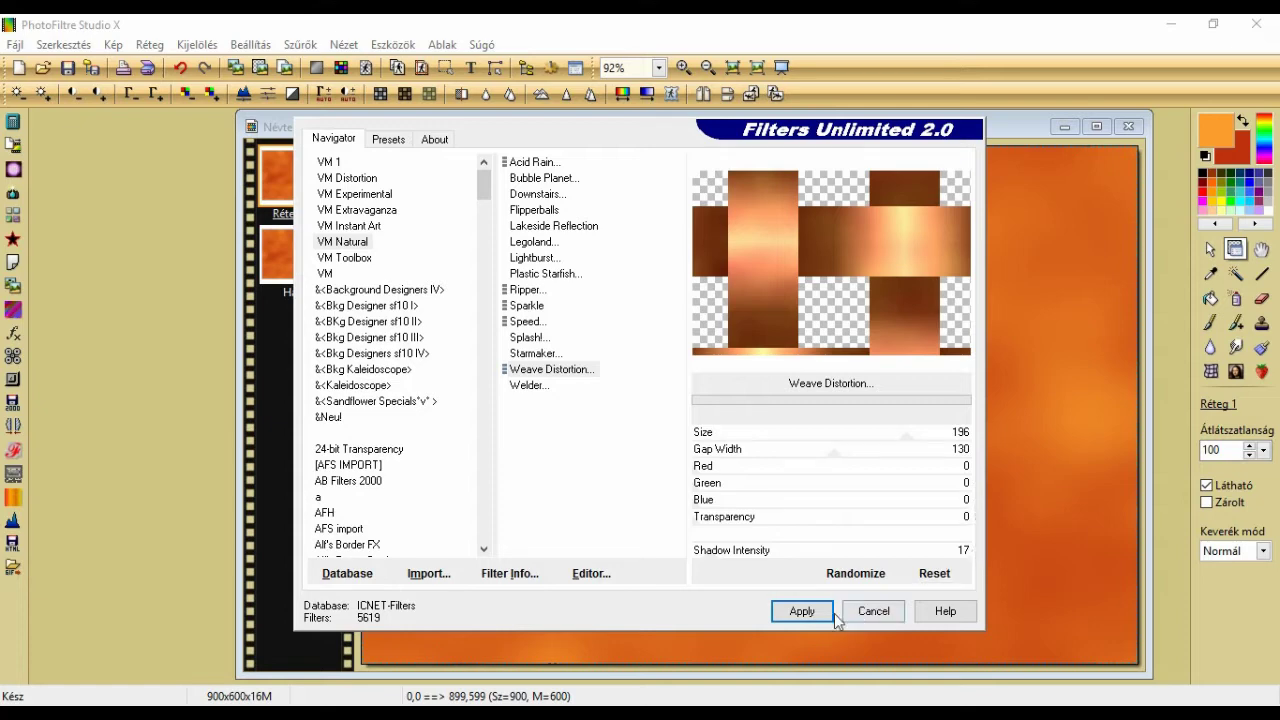
{"action": "left_click", "coordinate": [802, 612]}
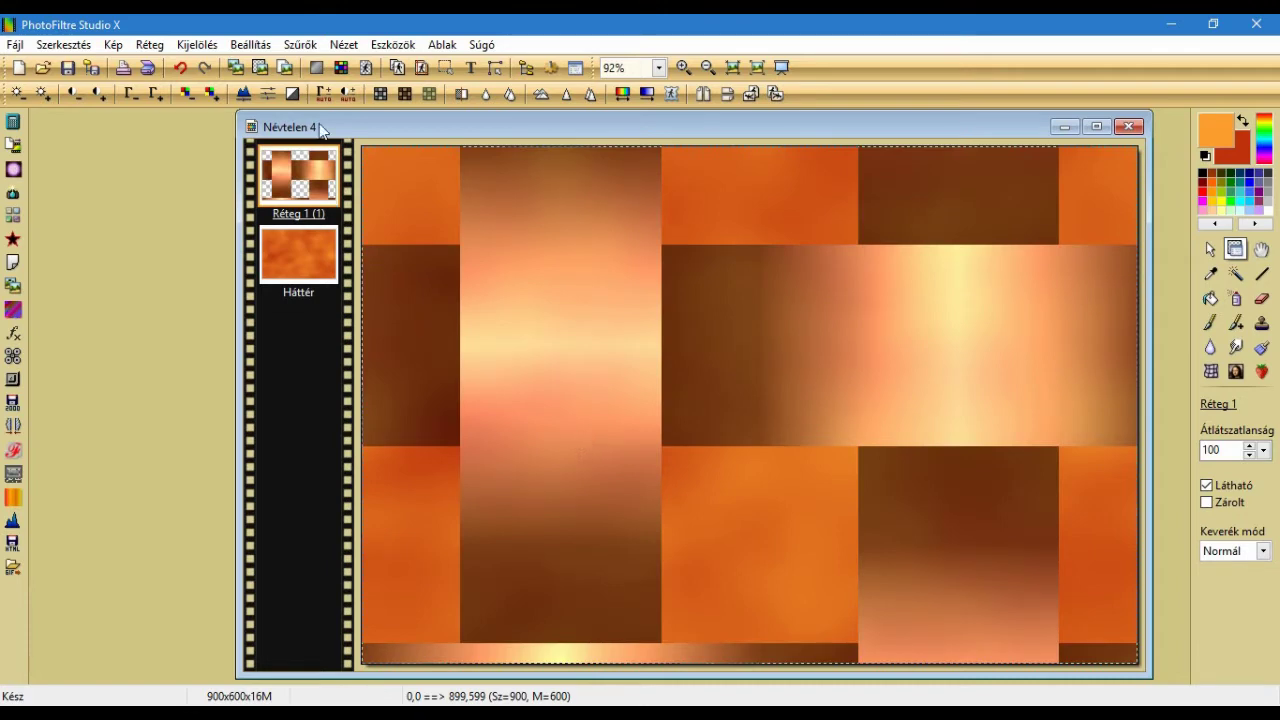
Start the AP 01 [Innovations] Lines - SilverLining filter on the woven layer and set its line colour to white (255, 255, 255)
{"action": "left_click", "coordinate": [300, 44]}
{"action": "mouse_move", "coordinate": [369, 474]}
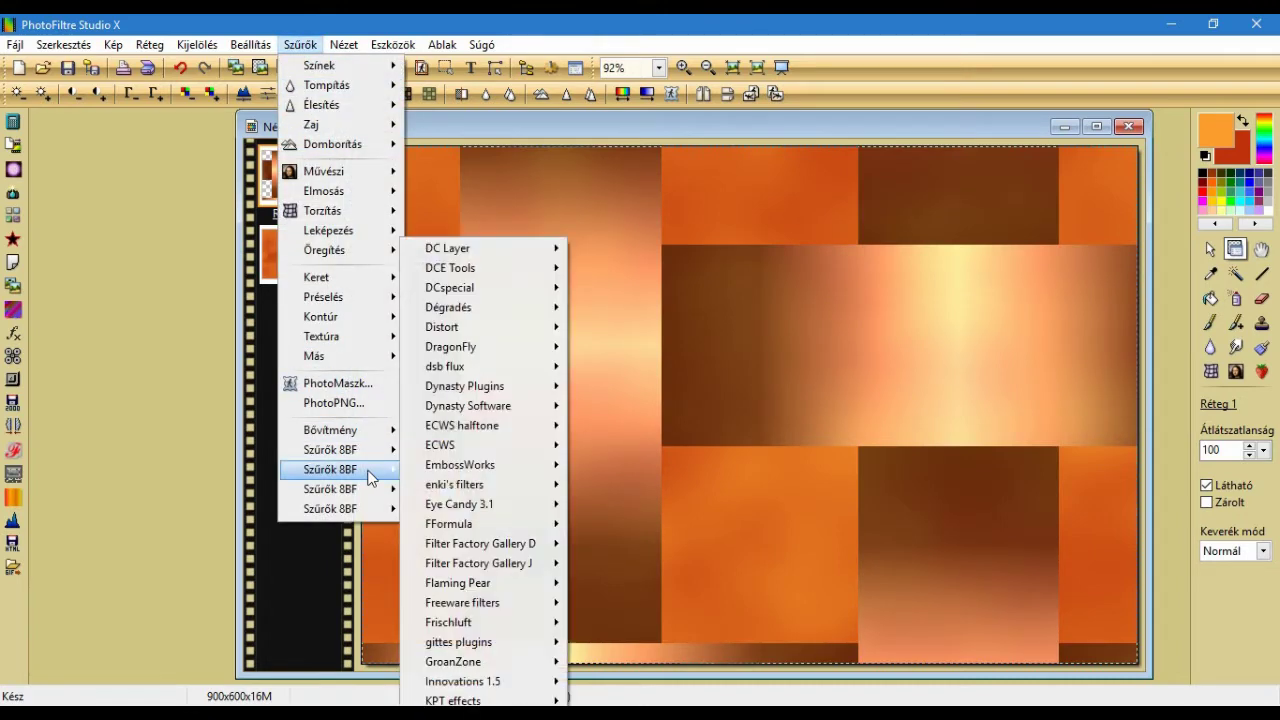
{"action": "mouse_move", "coordinate": [360, 450]}
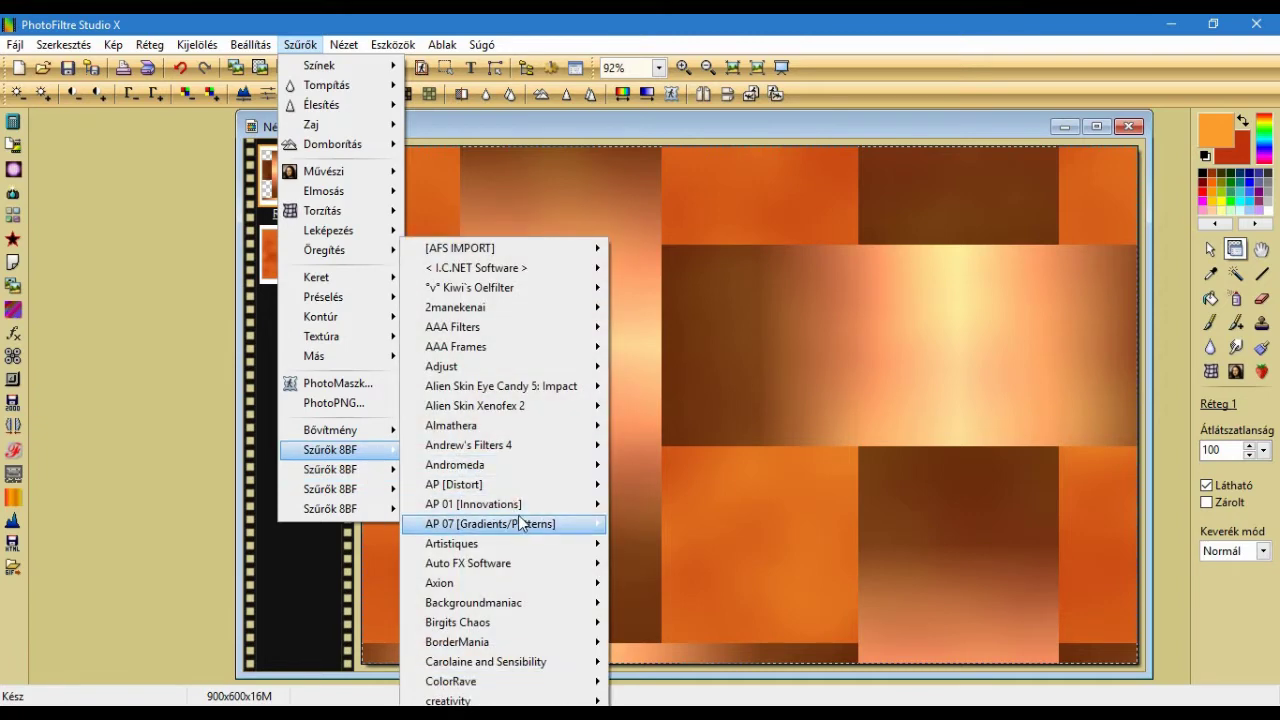
{"action": "mouse_move", "coordinate": [518, 506]}
{"action": "left_click", "coordinate": [658, 511]}
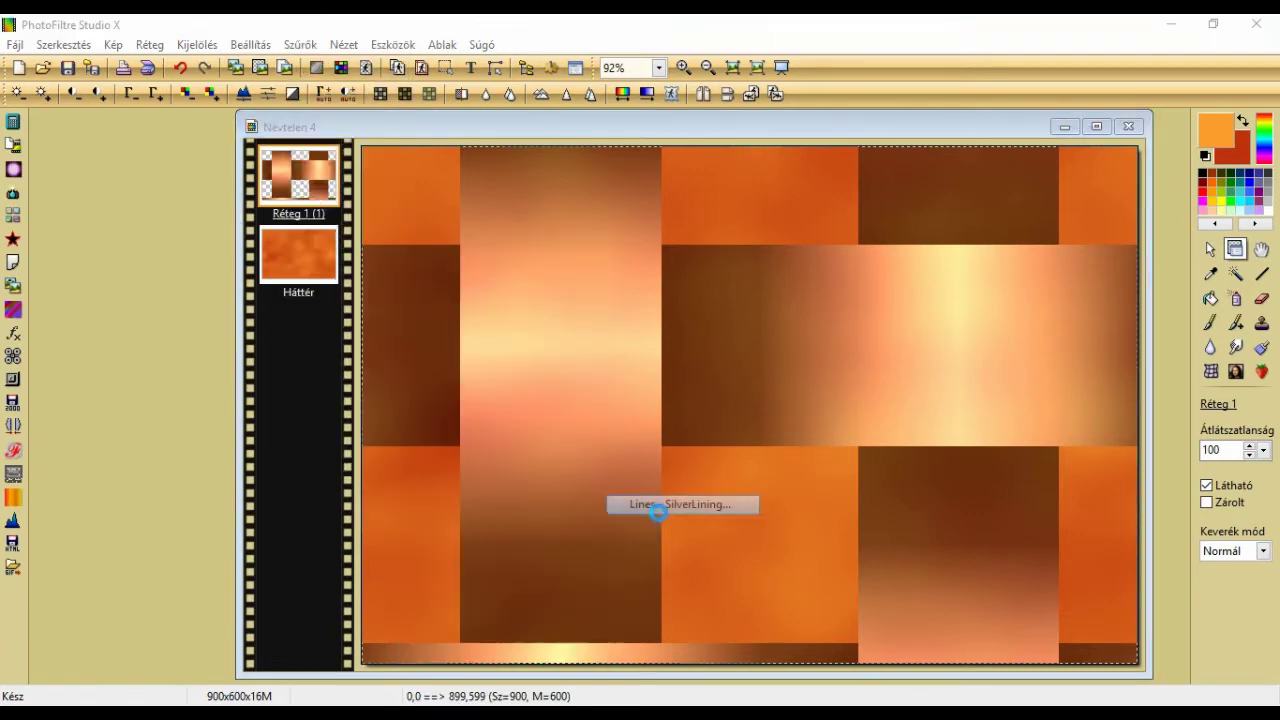
{"action": "left_click_drag", "start_coordinate": [540, 100], "coordinate": [753, 230]}
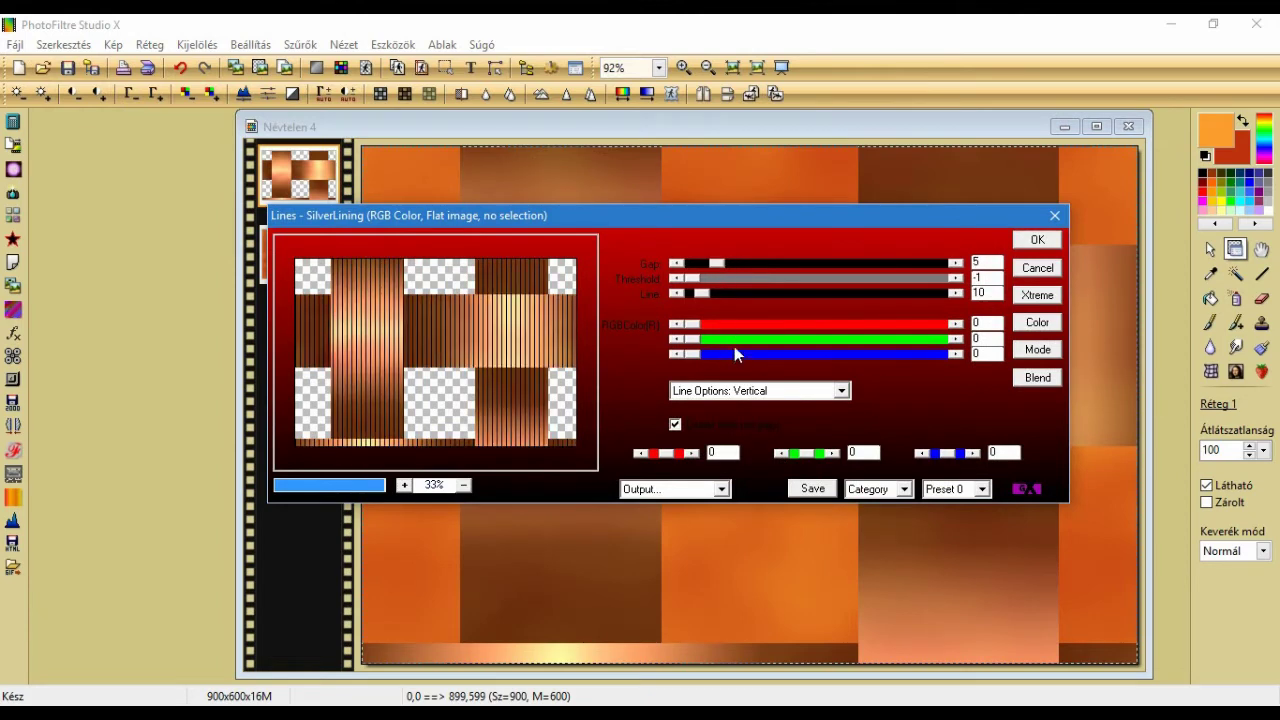
{"action": "left_click_drag", "start_coordinate": [695, 326], "coordinate": [950, 358]}
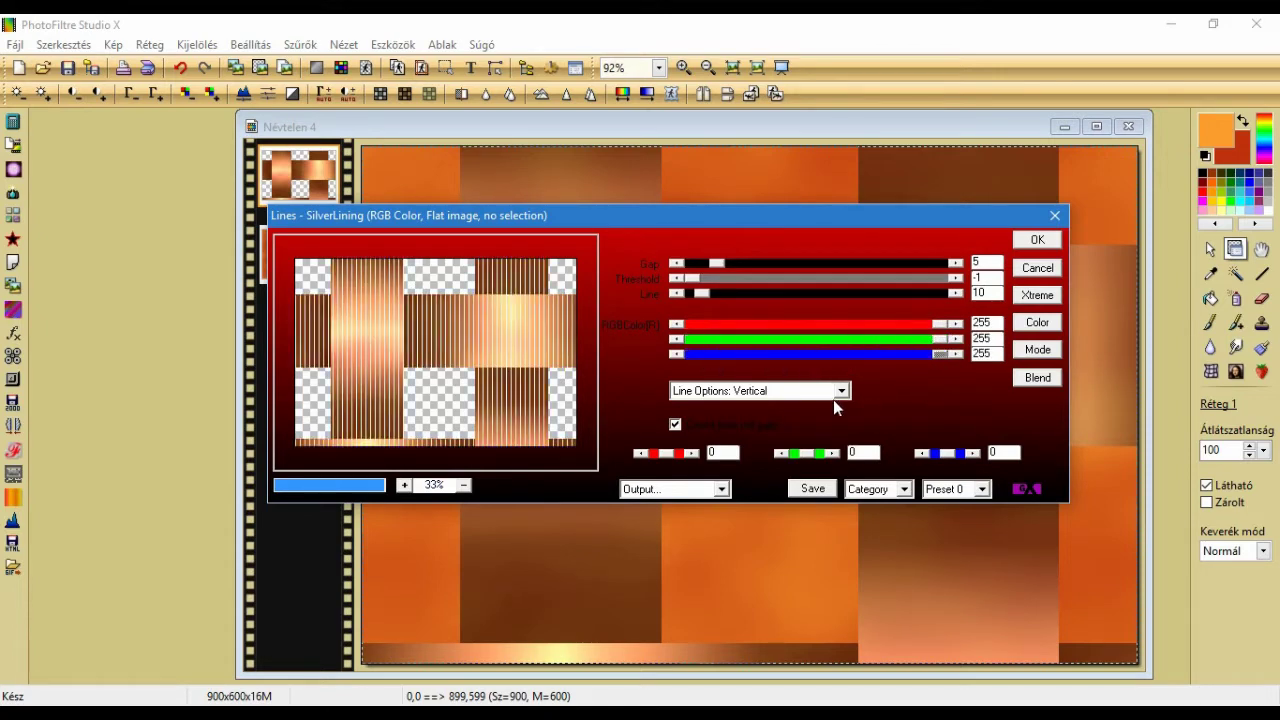
Apply the Lines filter with the Dotty Grid line option and merge the layer down into the background
{"action": "left_click", "coordinate": [838, 392]}
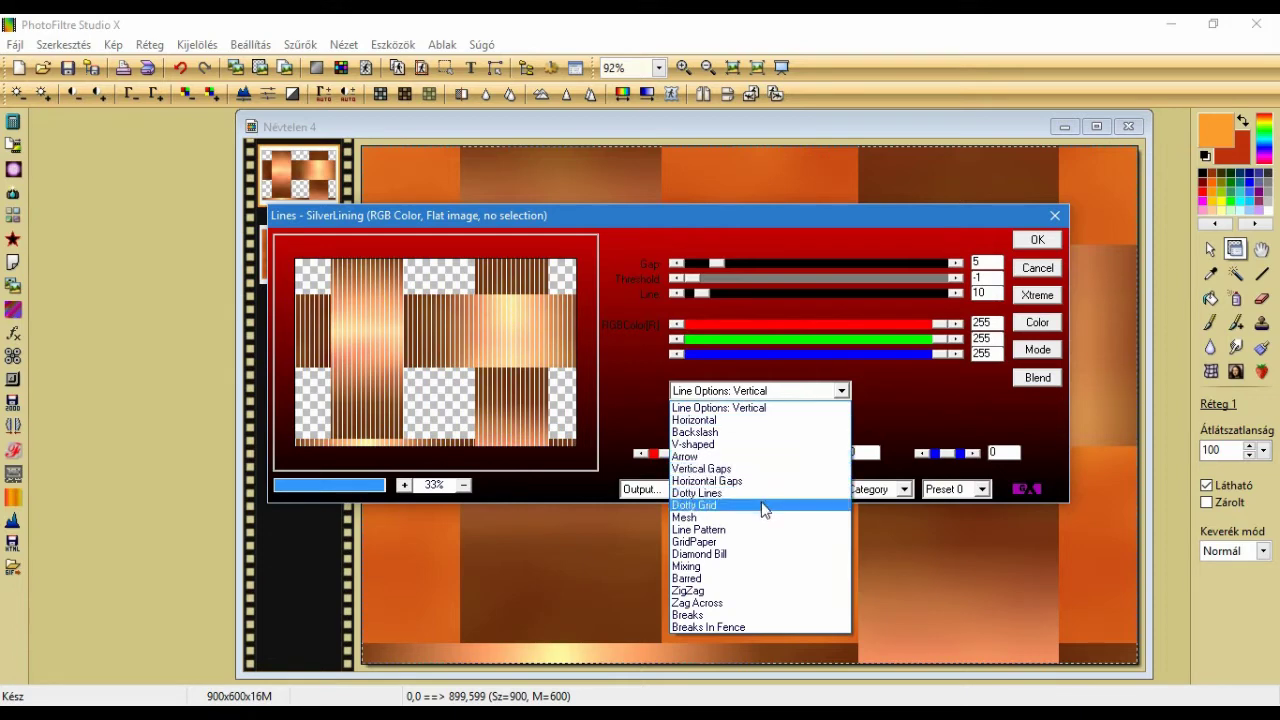
{"action": "left_click", "coordinate": [764, 506]}
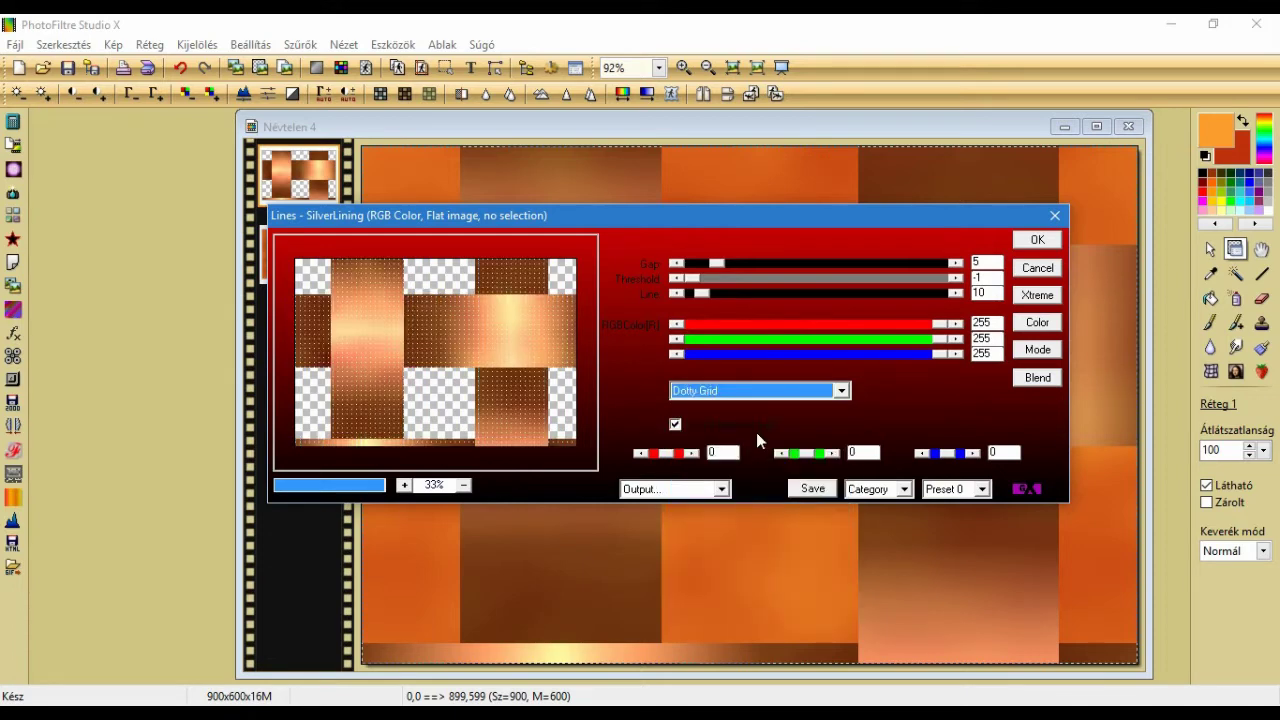
{"action": "left_click", "coordinate": [1024, 243]}
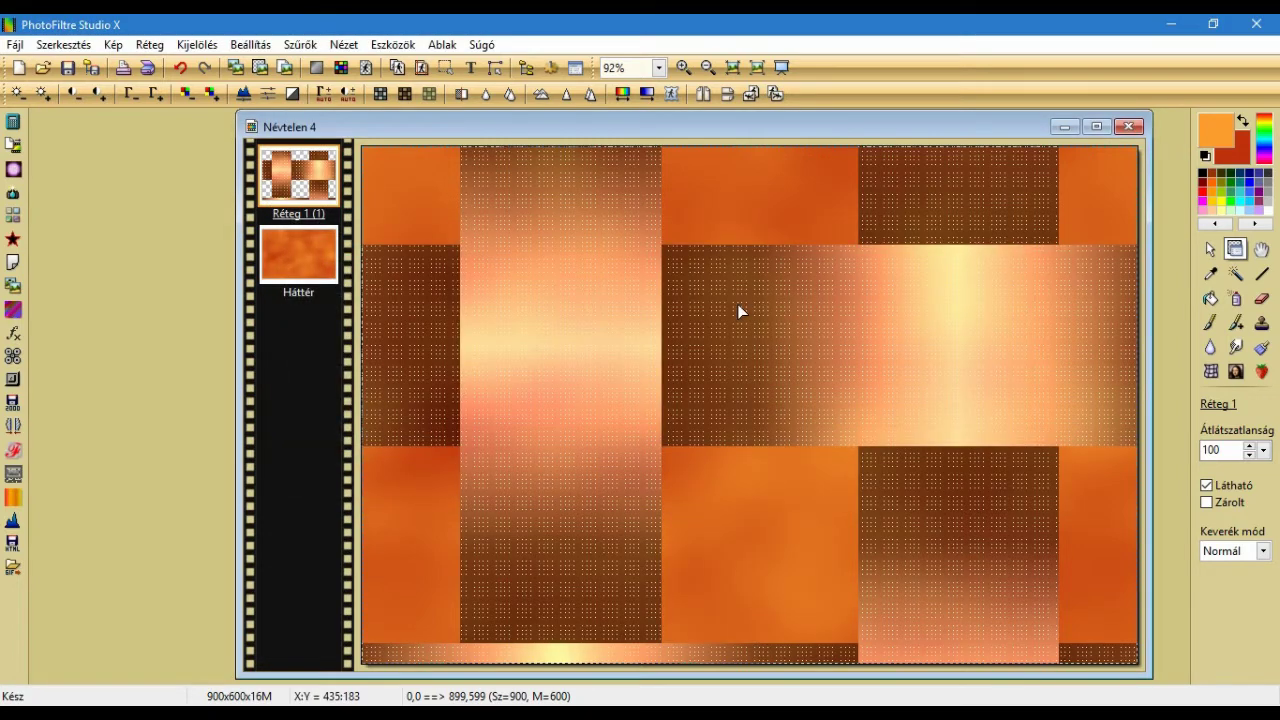
{"action": "right_click", "coordinate": [281, 165]}
{"action": "left_click", "coordinate": [363, 440]}
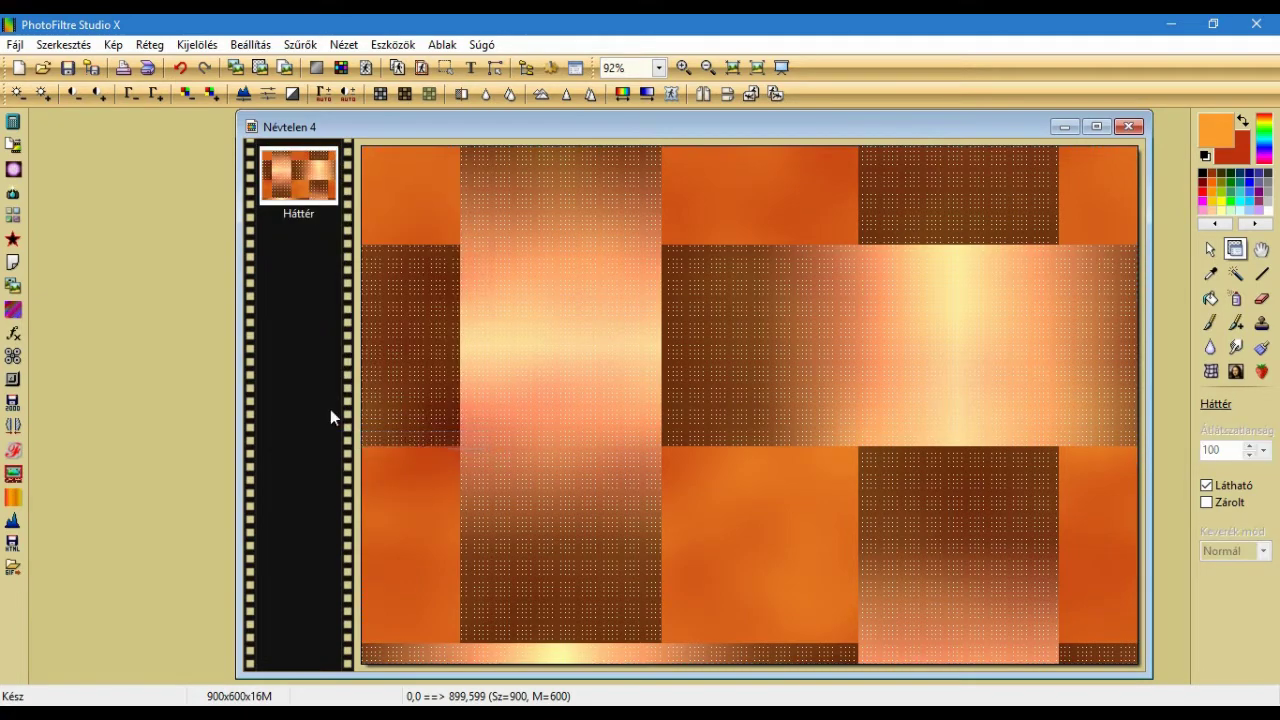
Apply the Simple plug-in effect that overlays the merged background's woven pattern with shifted blocks
{"action": "left_click", "coordinate": [300, 44]}
{"action": "mouse_move", "coordinate": [366, 450]}
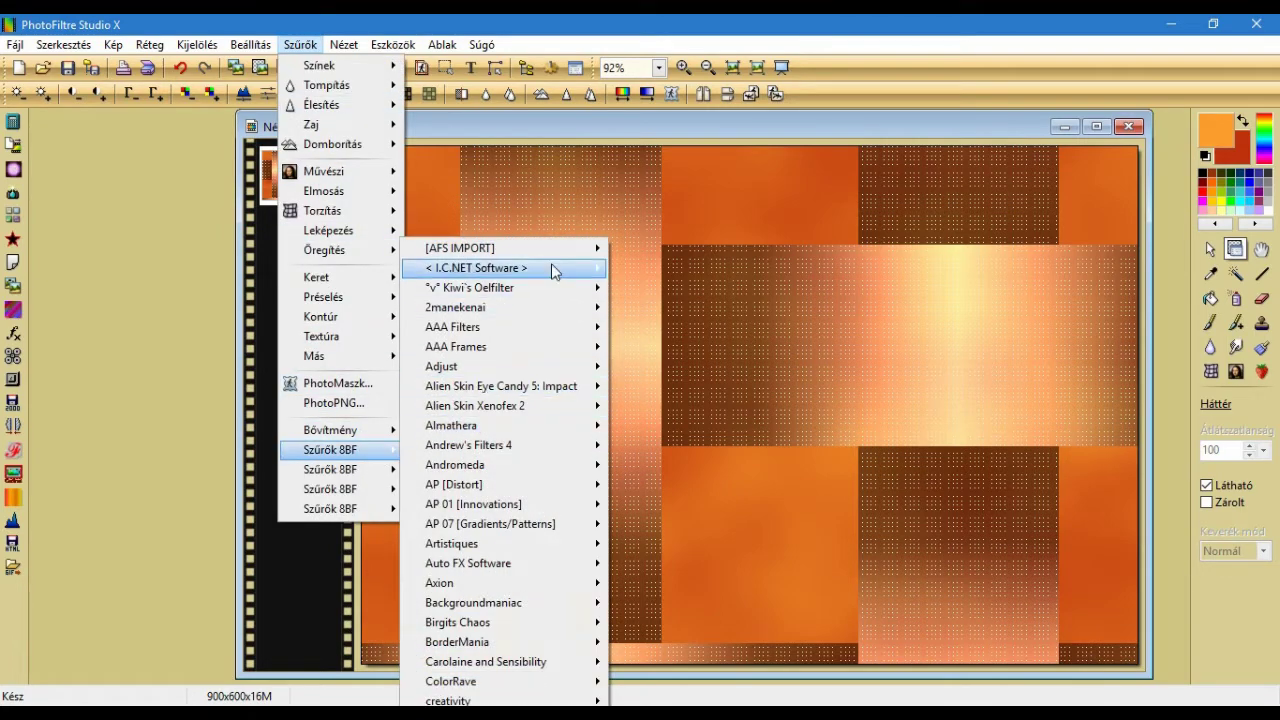
{"action": "mouse_move", "coordinate": [550, 267]}
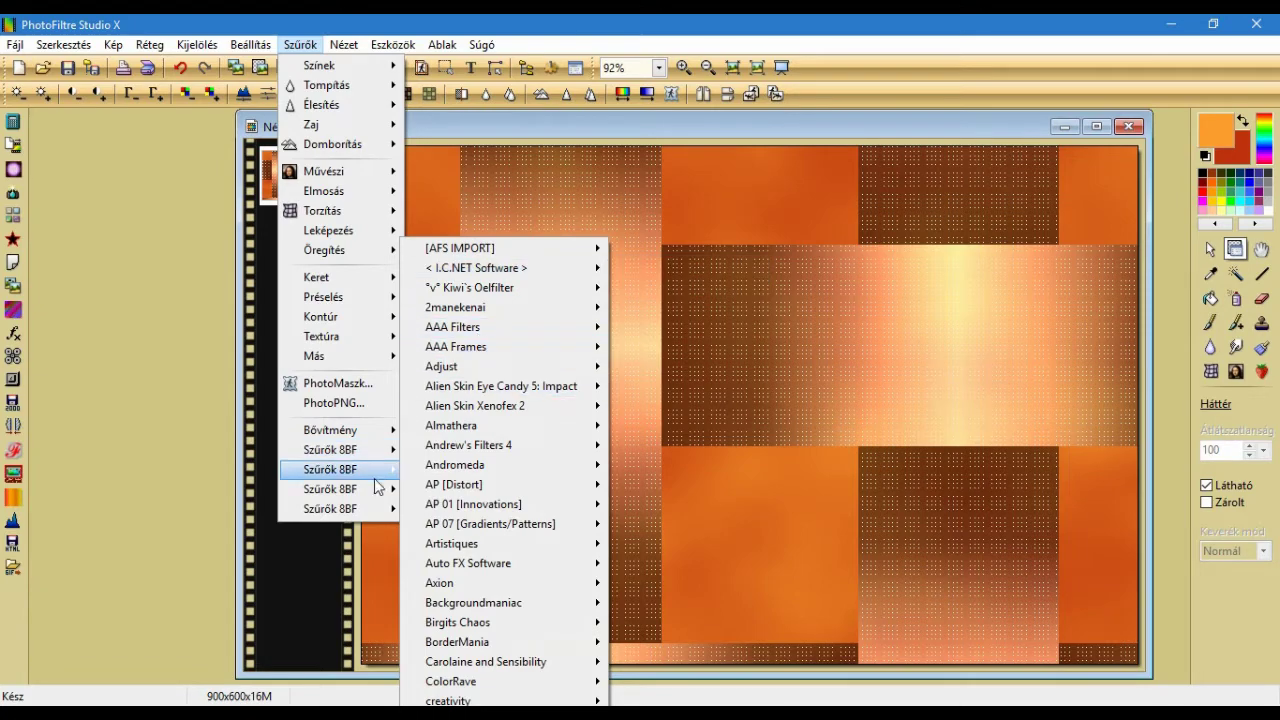
{"action": "mouse_move", "coordinate": [378, 490]}
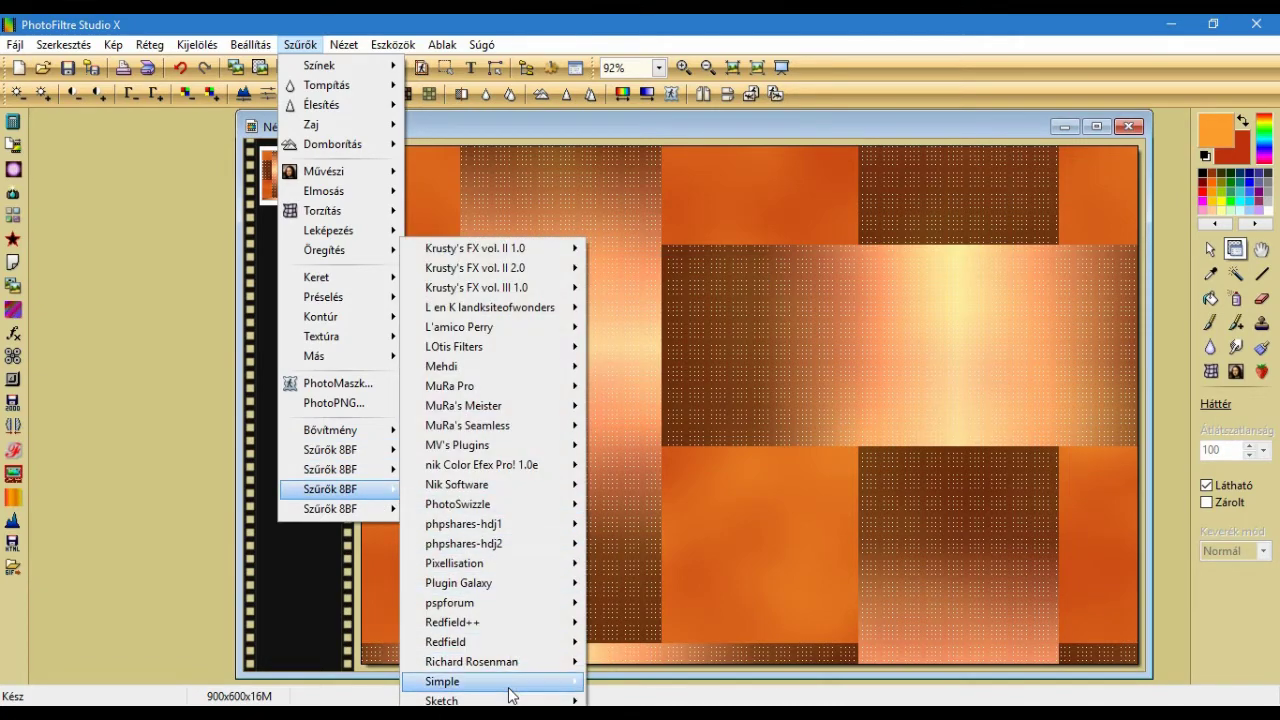
{"action": "mouse_move", "coordinate": [470, 681]}
{"action": "left_click", "coordinate": [656, 621]}
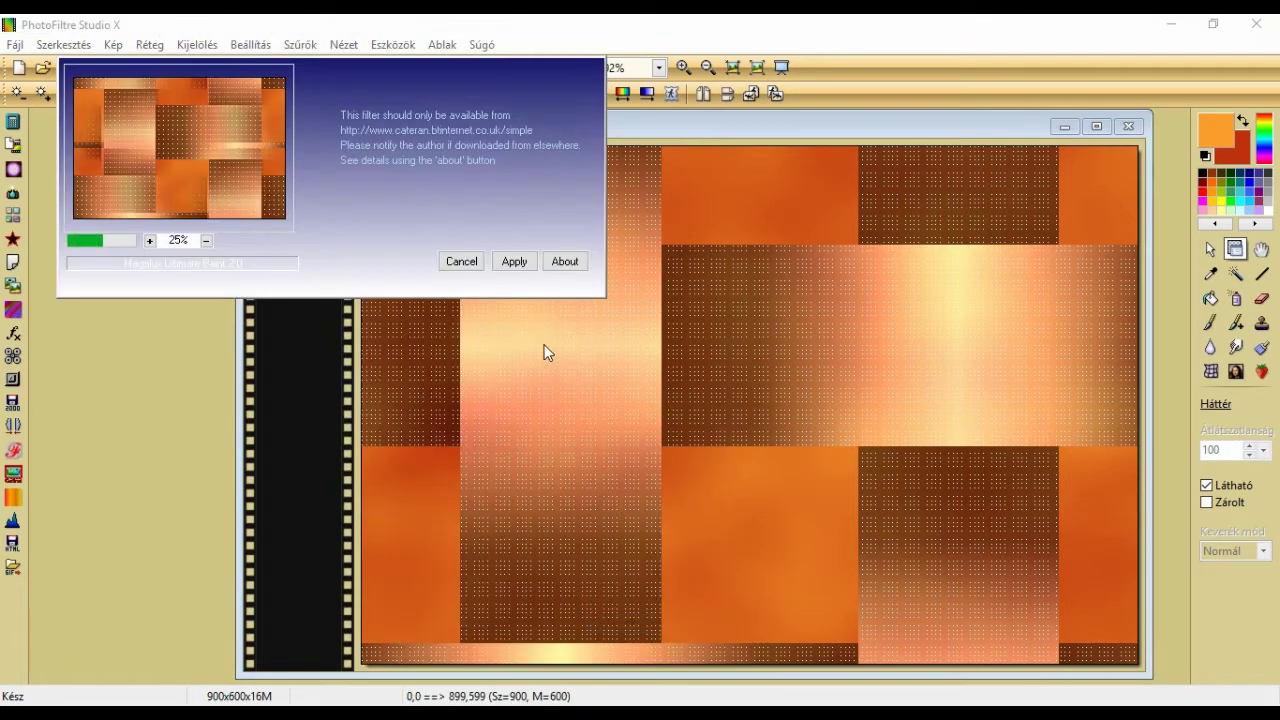
{"action": "left_click", "coordinate": [514, 260]}
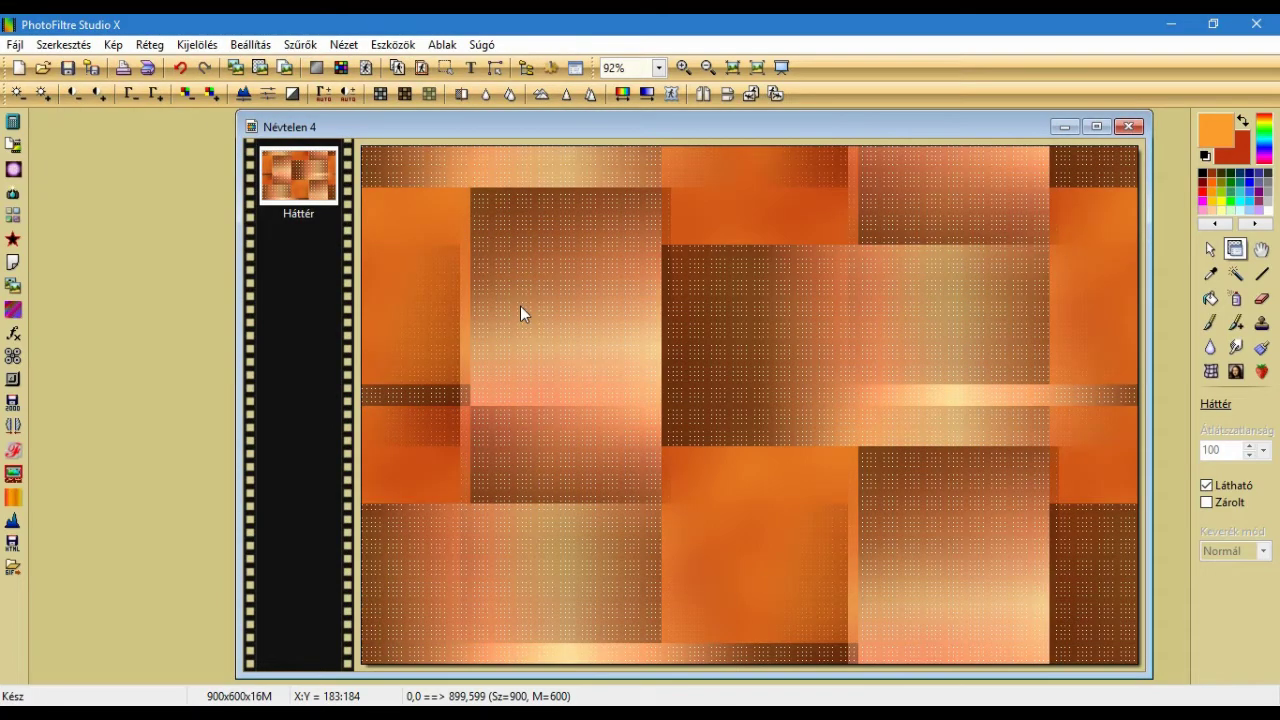
Apply the Pizza Slice Mirror filter from the Simple category of Filters Unlimited 2.0 to the background
{"action": "left_click", "coordinate": [300, 44]}
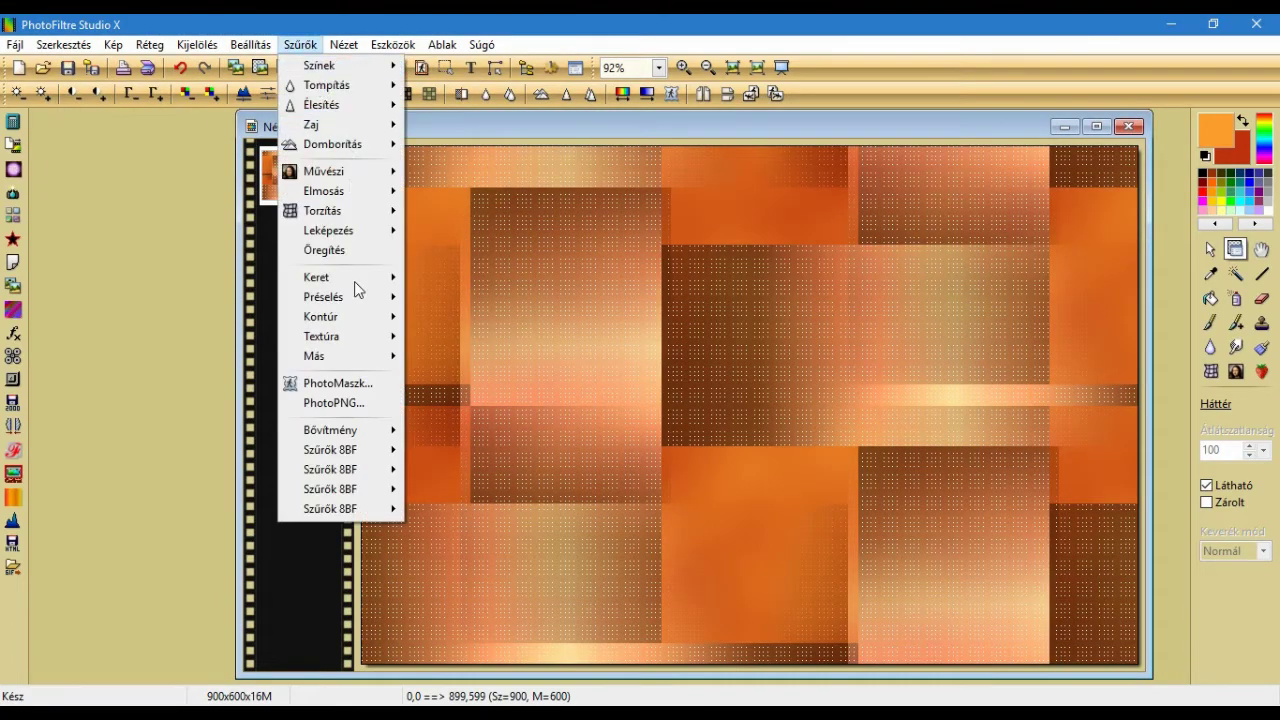
{"action": "mouse_move", "coordinate": [590, 277]}
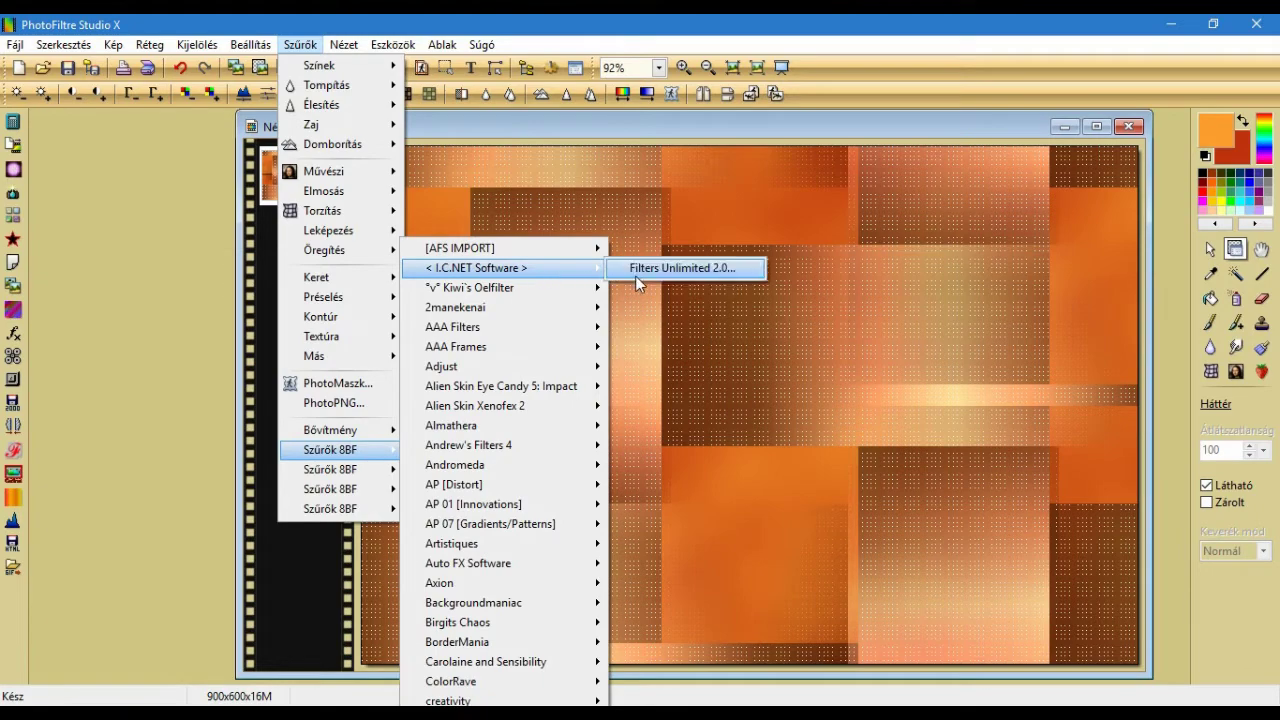
{"action": "left_click", "coordinate": [660, 268]}
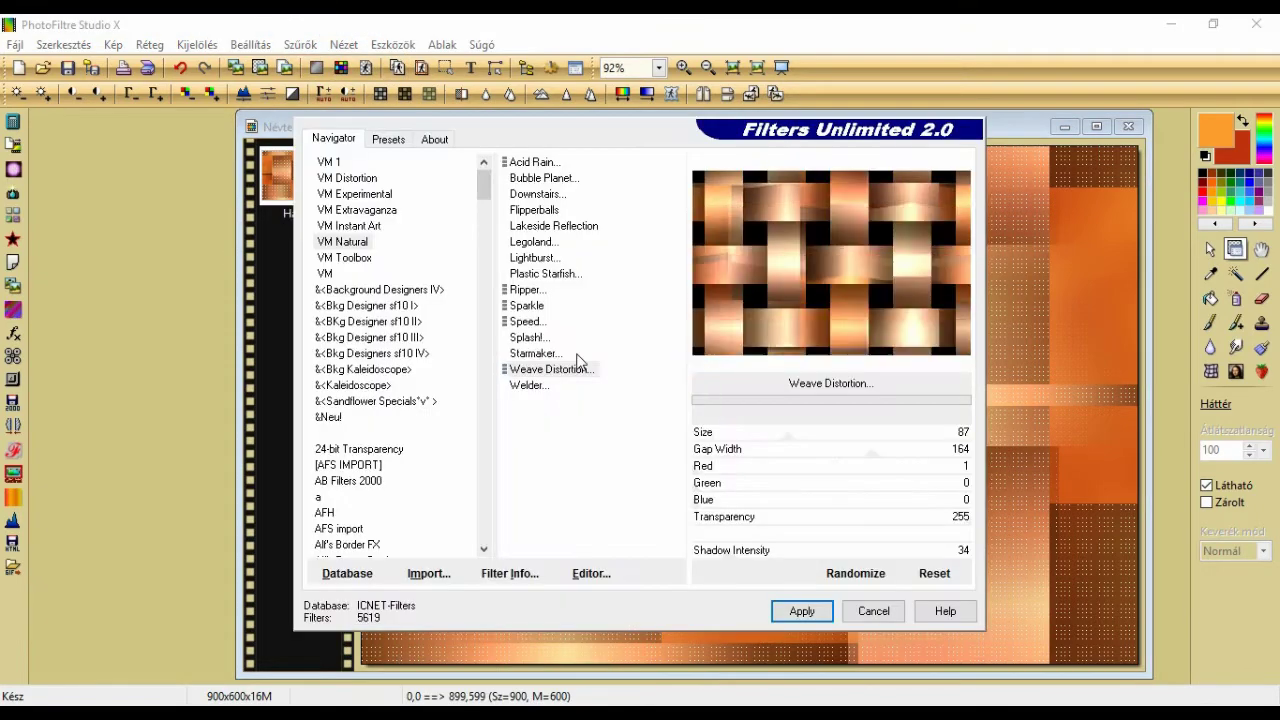
{"action": "left_click_drag", "start_coordinate": [484, 192], "coordinate": [462, 495]}
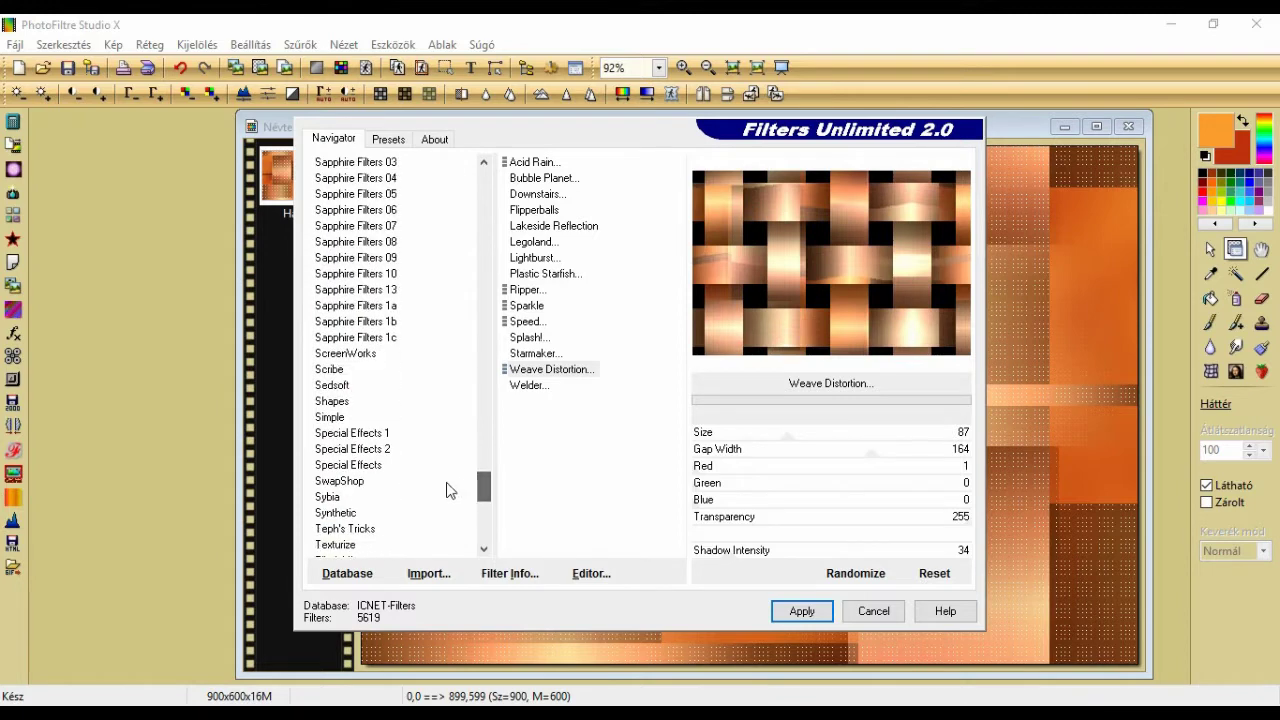
{"action": "left_click", "coordinate": [338, 419]}
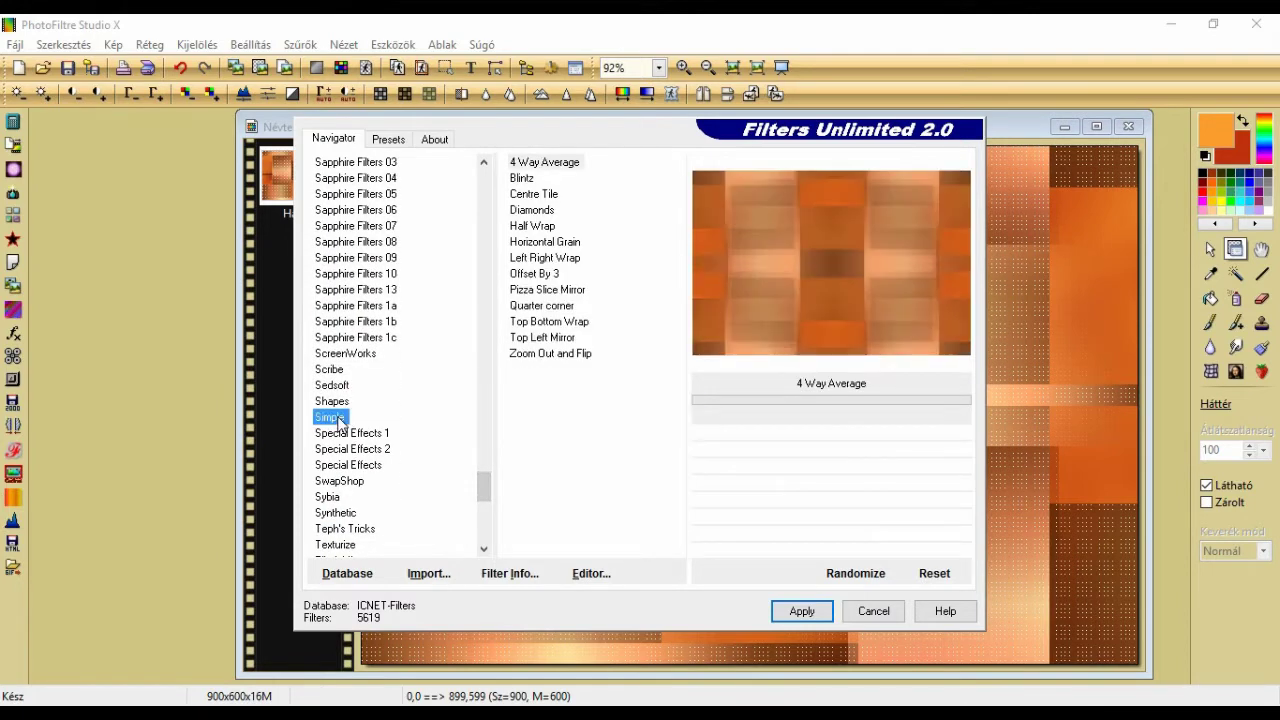
{"action": "left_click", "coordinate": [532, 294]}
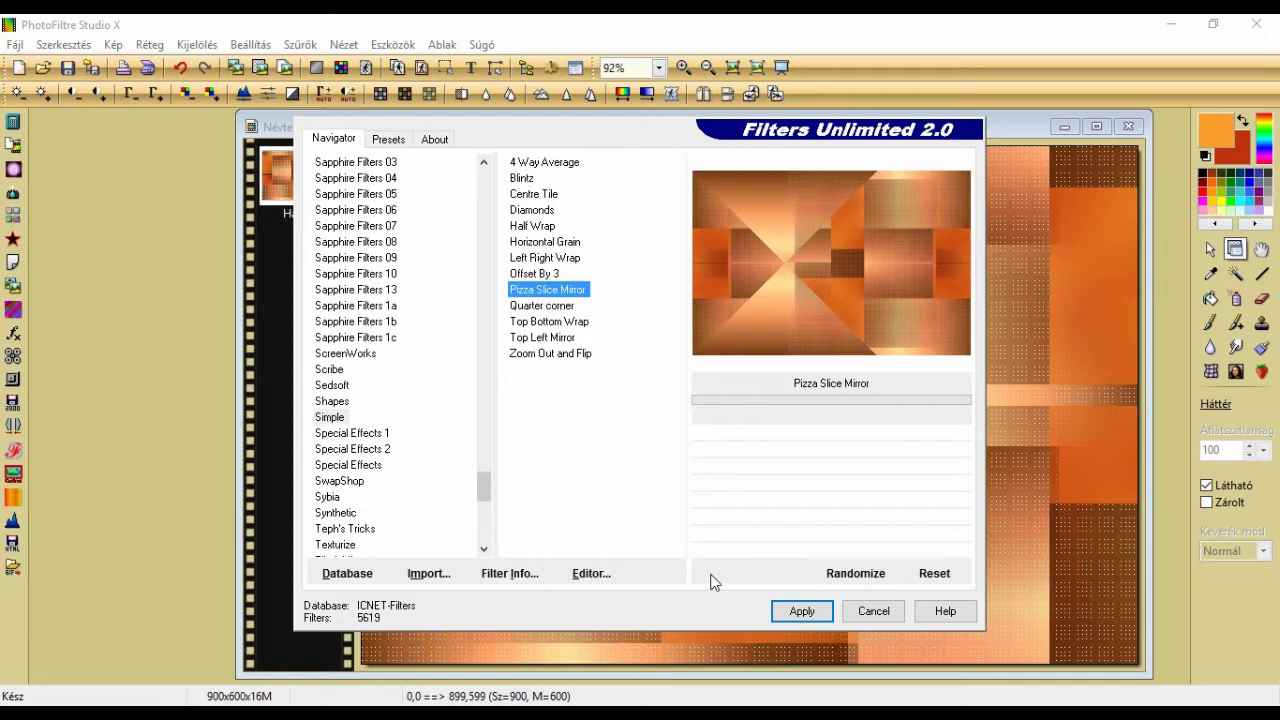
{"action": "left_click", "coordinate": [805, 612]}
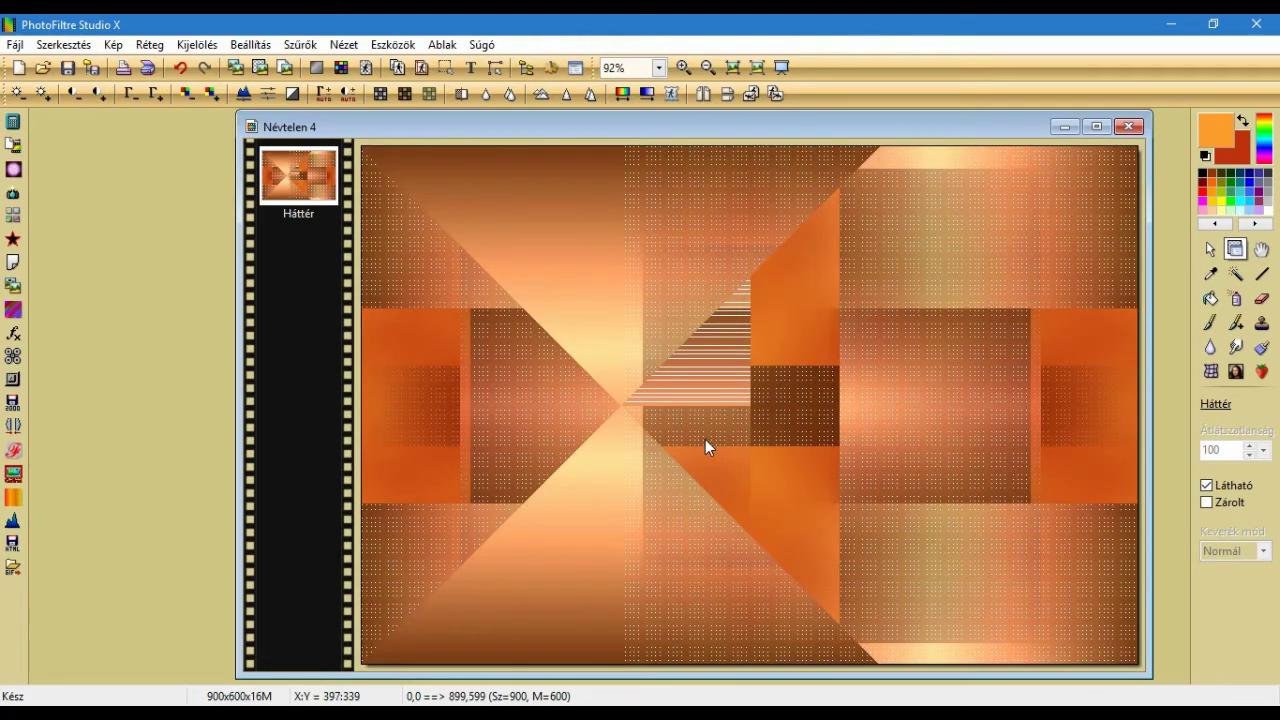
Mirror the background with the Plugin Galaxy Instant Mirror filter set to Vertical Left
{"action": "left_click", "coordinate": [300, 44]}
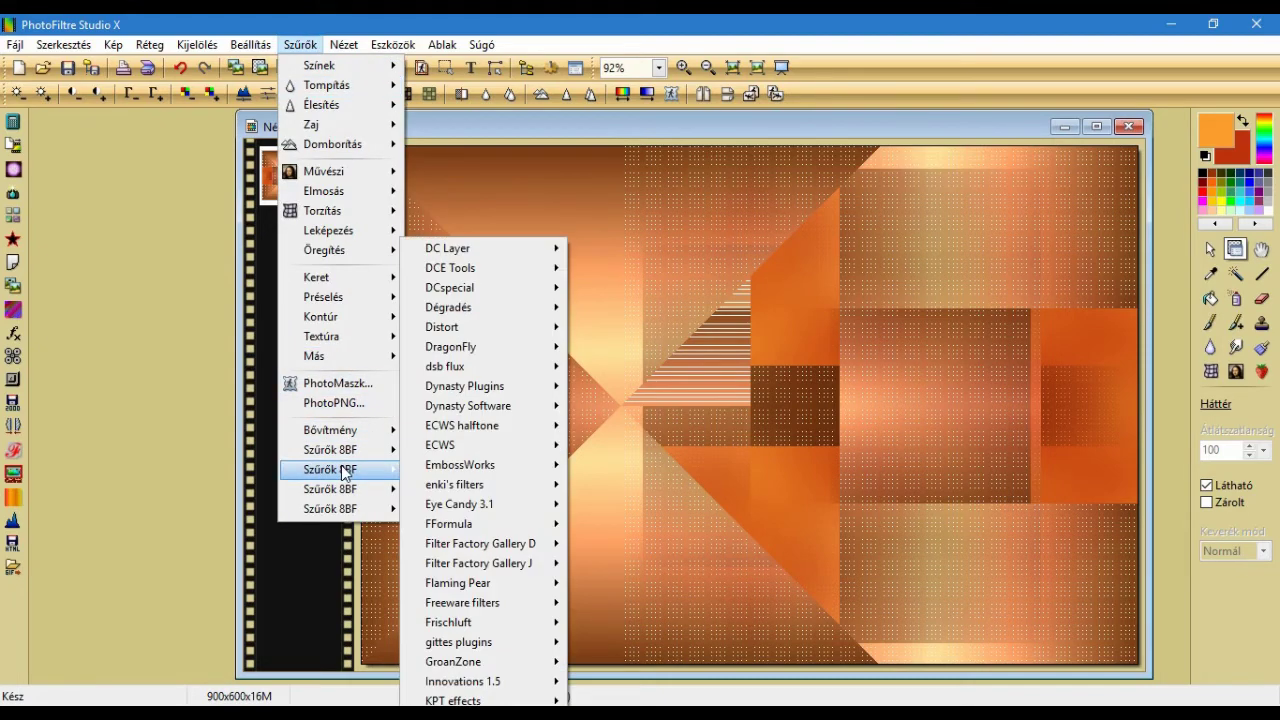
{"action": "mouse_move", "coordinate": [341, 496]}
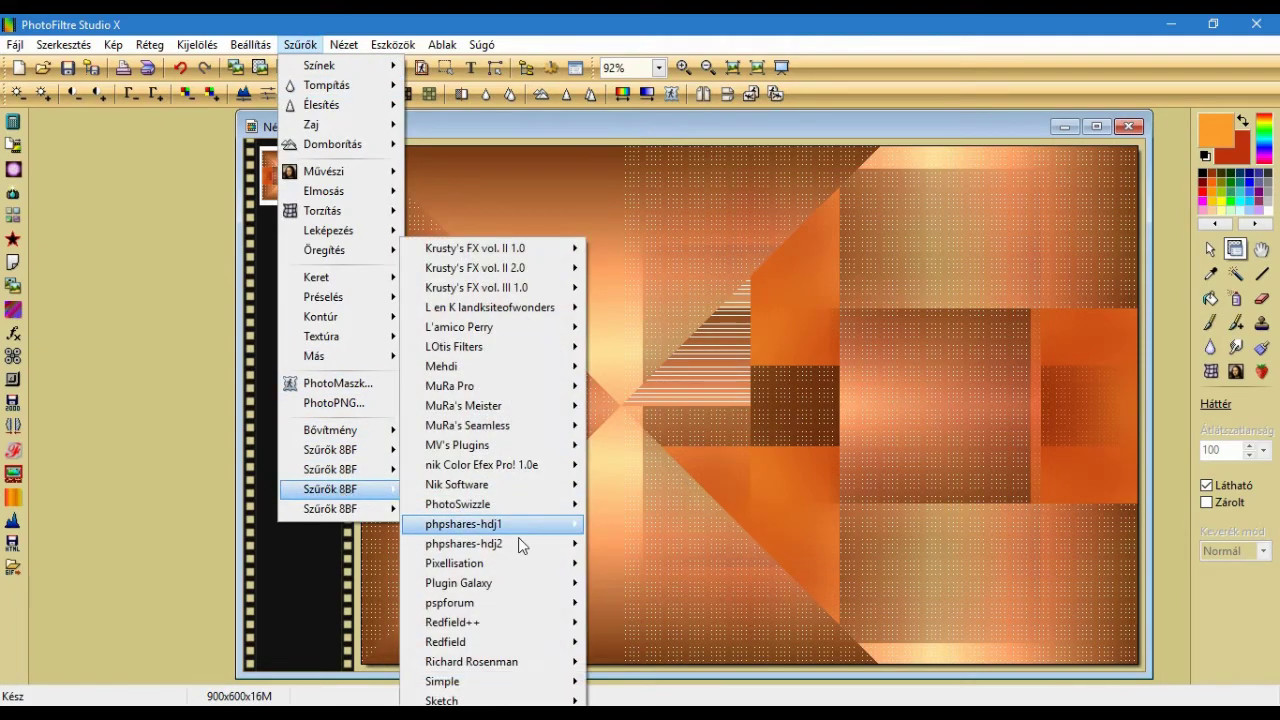
{"action": "mouse_move", "coordinate": [519, 585]}
{"action": "left_click", "coordinate": [664, 408]}
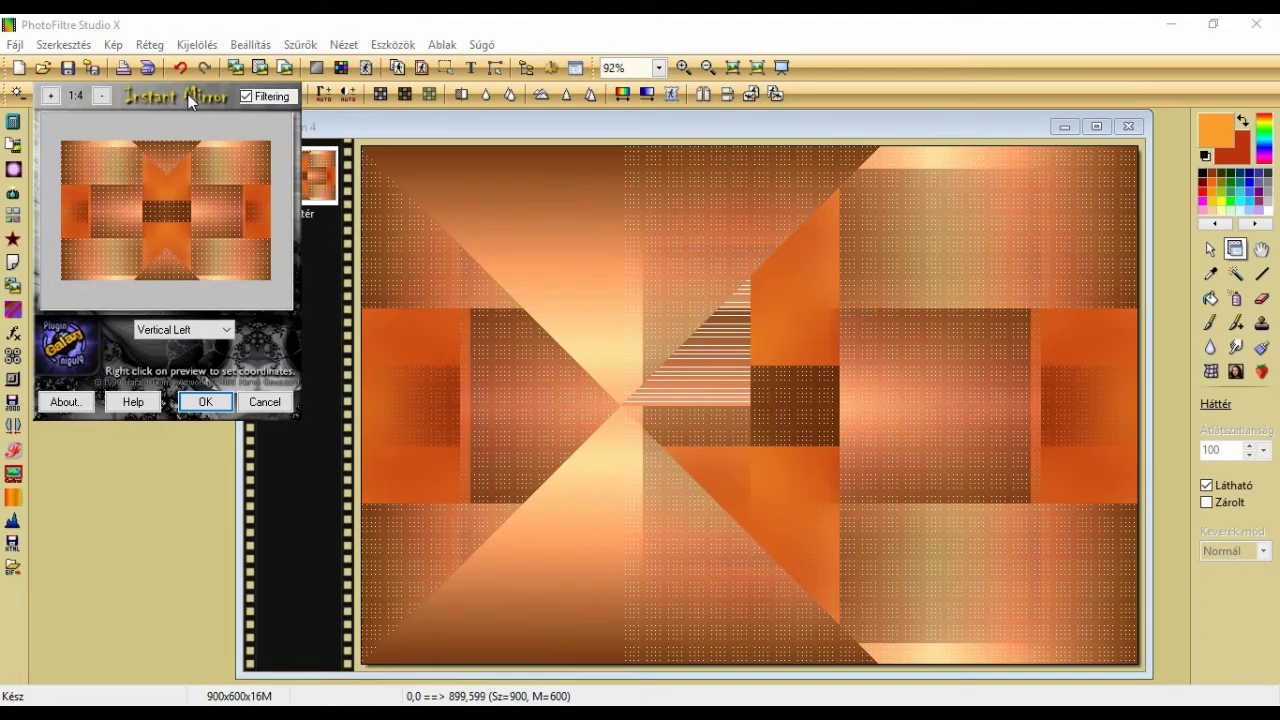
{"action": "left_click_drag", "start_coordinate": [188, 94], "coordinate": [592, 200]}
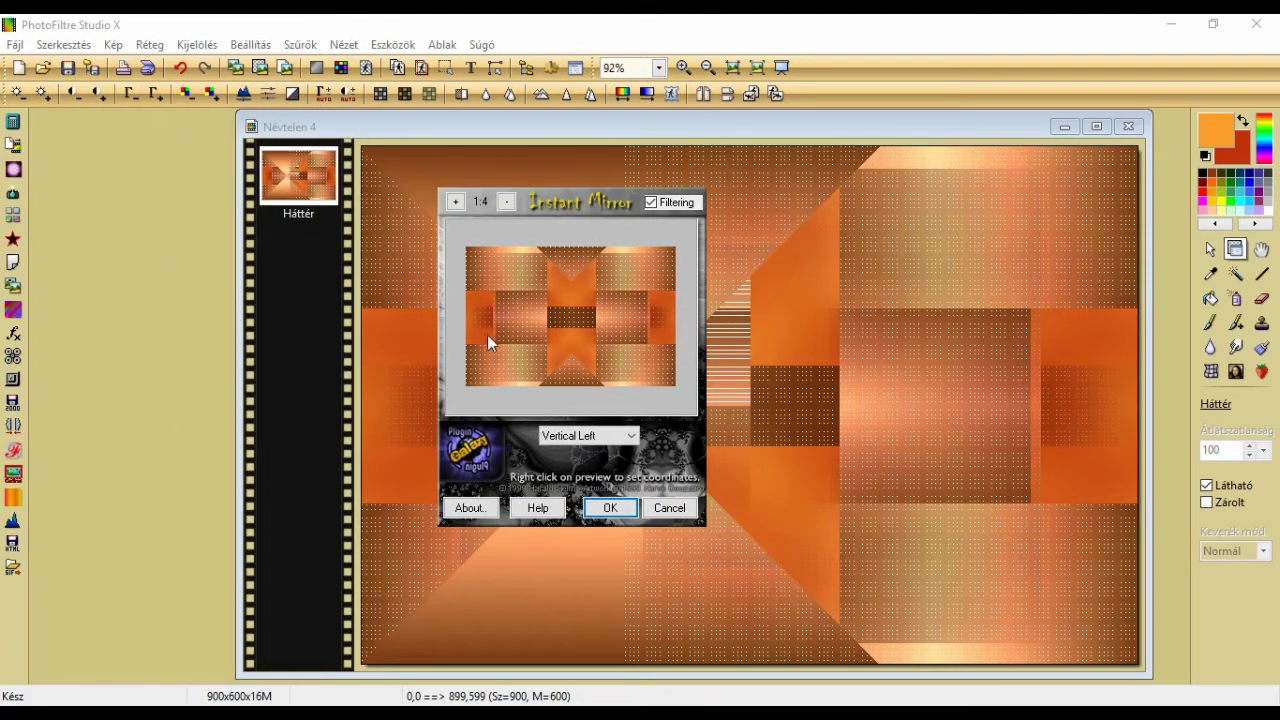
{"action": "left_click", "coordinate": [580, 437]}
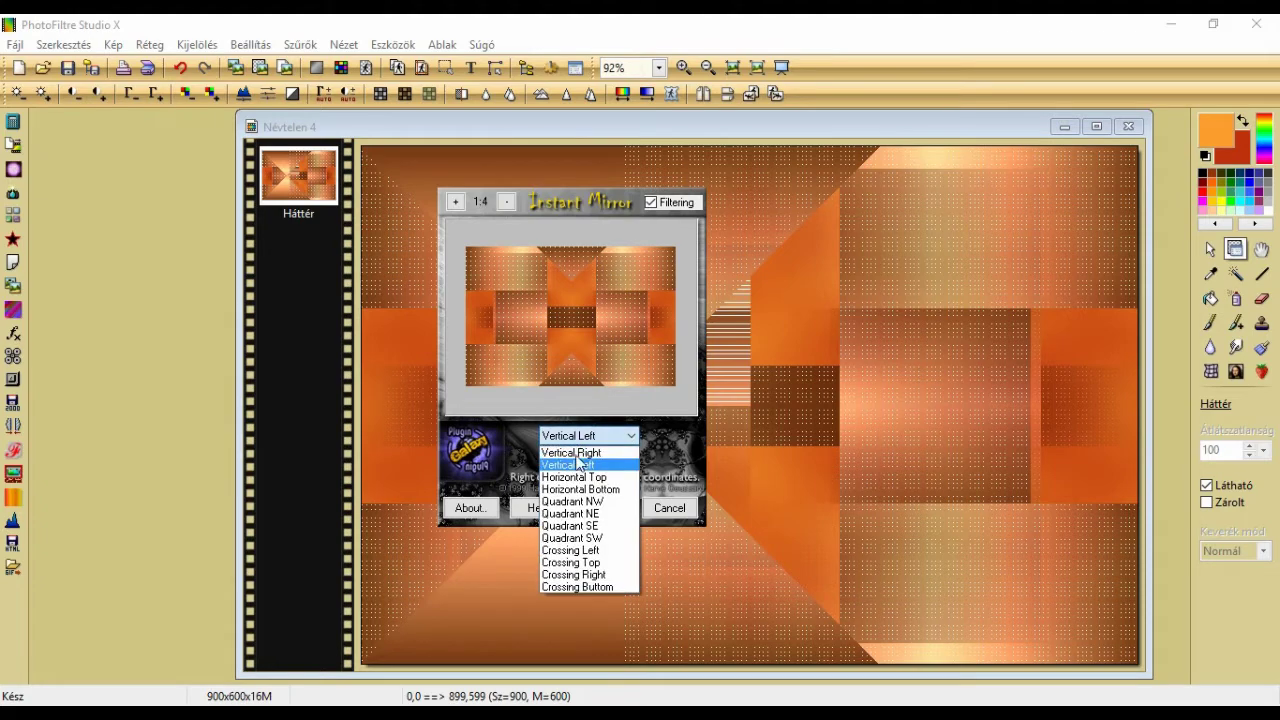
{"action": "left_click", "coordinate": [582, 466]}
{"action": "left_click", "coordinate": [598, 508]}
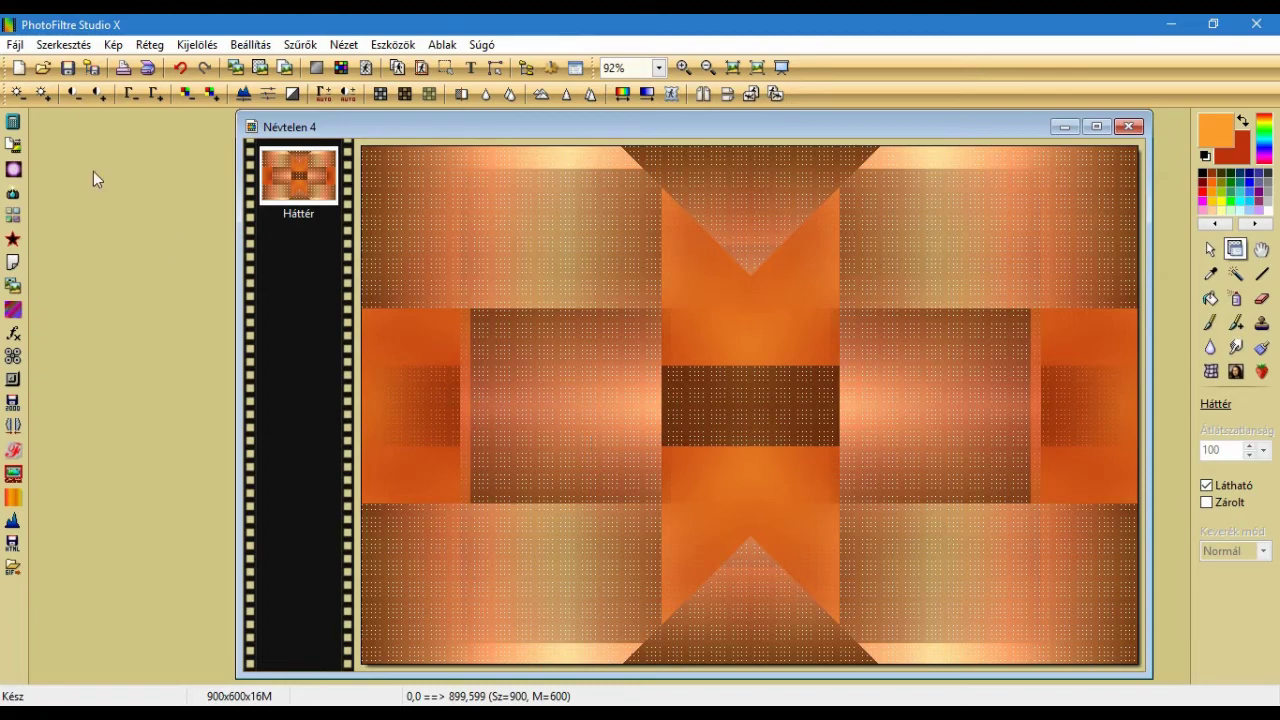
Open the reference image 03_09_k, examine the finished composition and close it again
{"action": "left_click", "coordinate": [42, 67]}
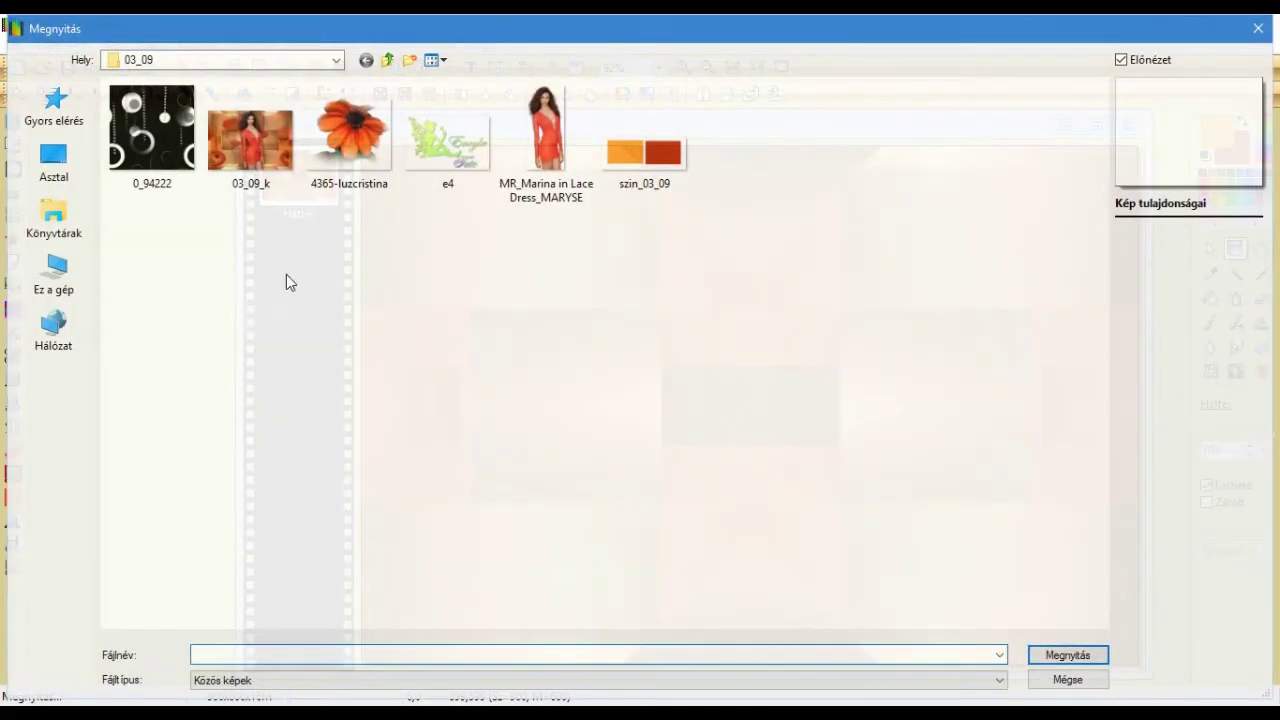
{"action": "double_click", "coordinate": [249, 140]}
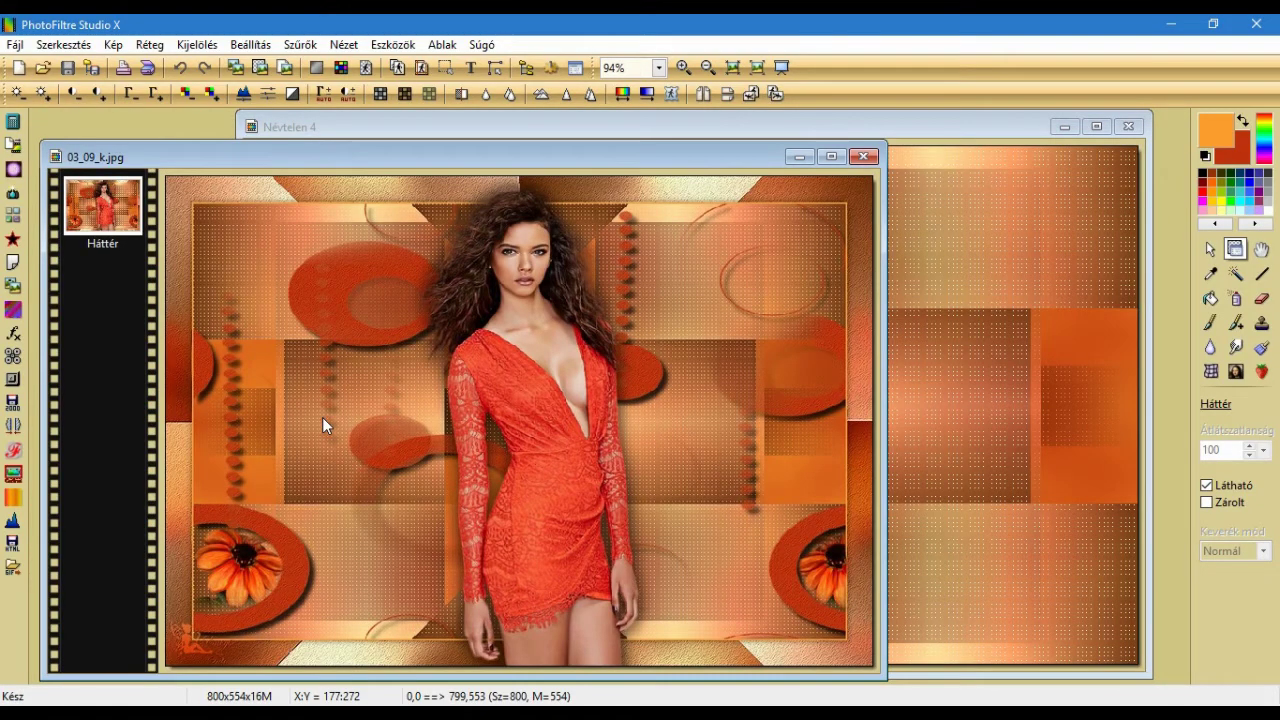
{"action": "mouse_move", "coordinate": [608, 155]}
{"action": "left_mouse_down"}
{"action": "mouse_move", "coordinate": [514, 380]}
{"action": "mouse_move", "coordinate": [591, 161]}
{"action": "left_mouse_up"}
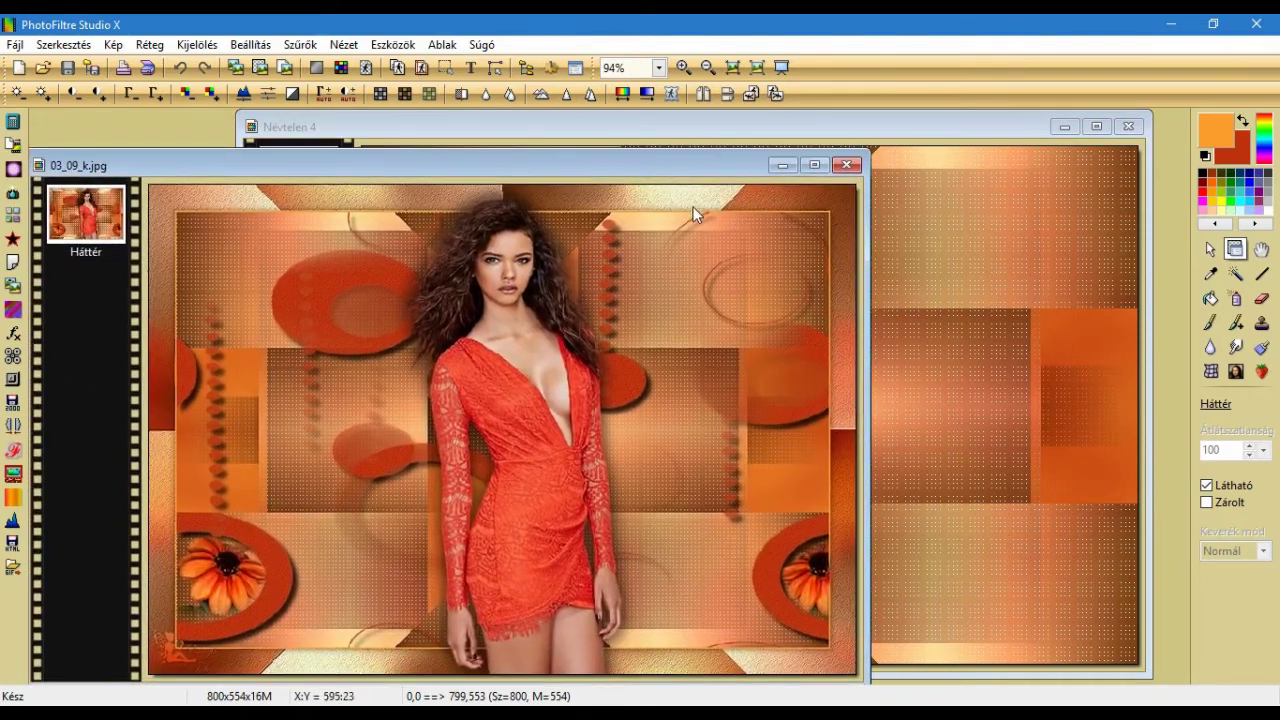
{"action": "left_click", "coordinate": [846, 164]}
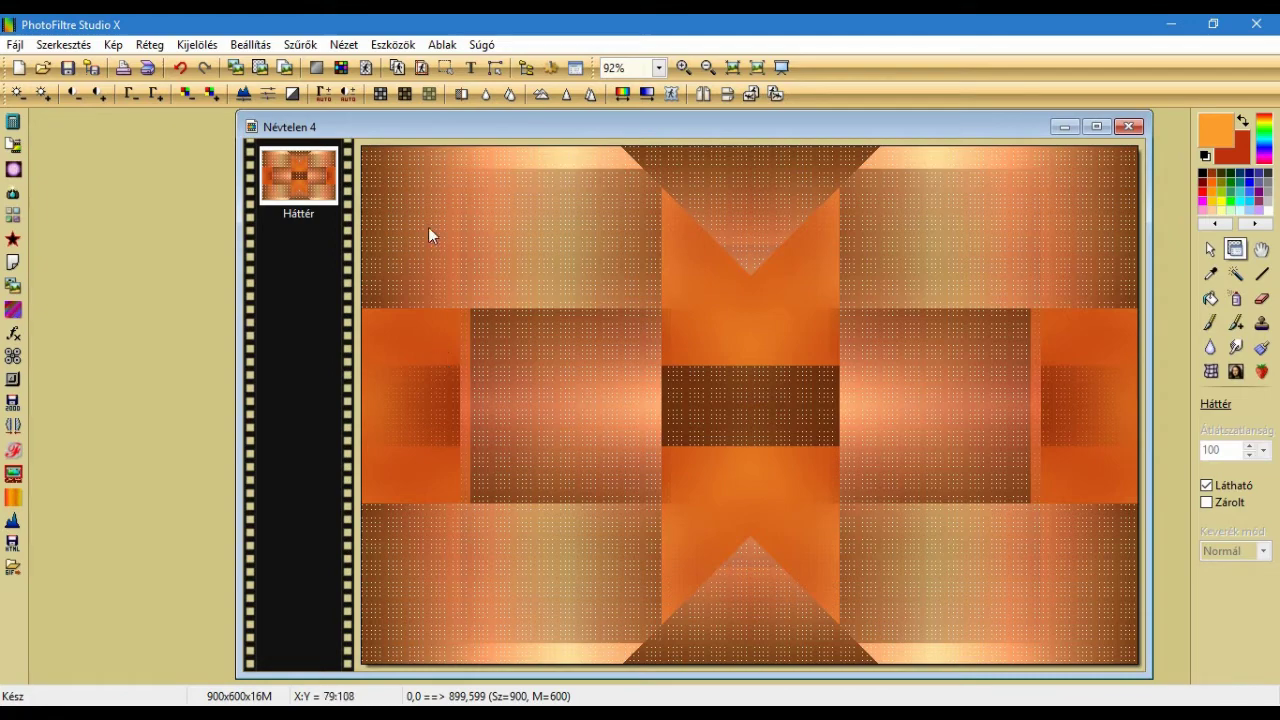
Sharpen the background with the micro contrast filter at 100% intensity and a 12 pixel radius
{"action": "left_click", "coordinate": [300, 44]}
{"action": "mouse_move", "coordinate": [317, 108]}
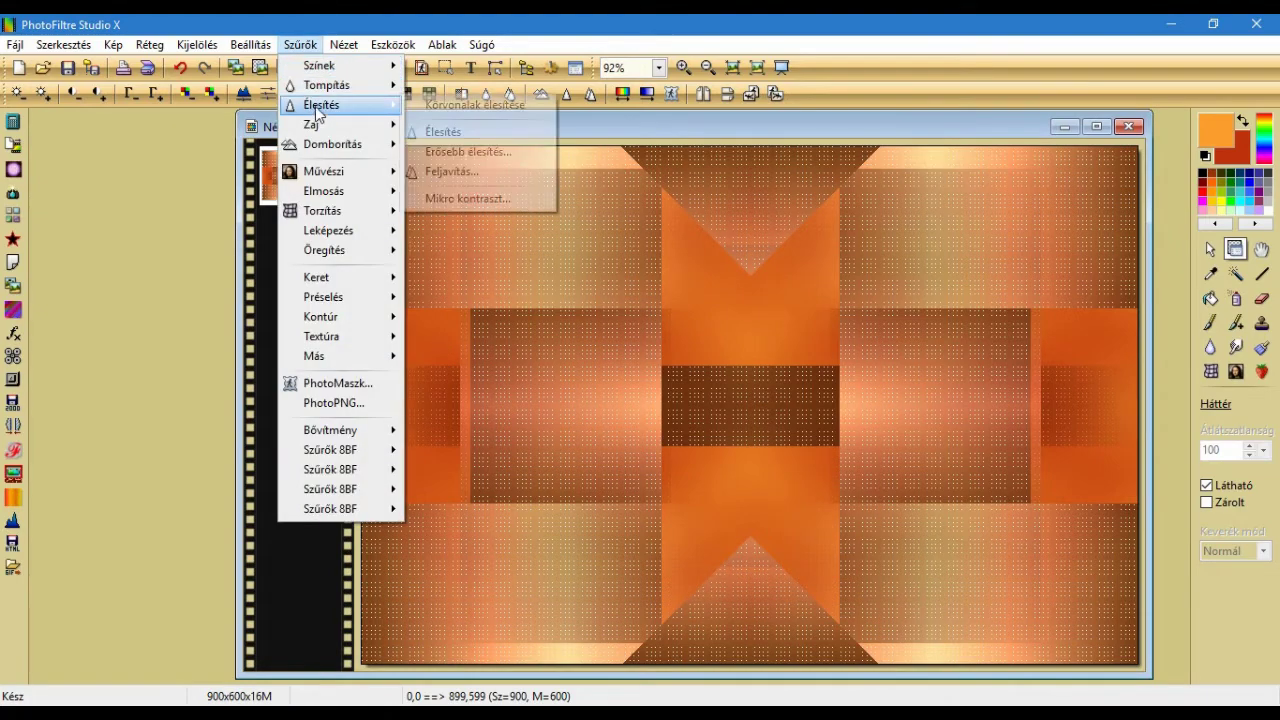
{"action": "left_click", "coordinate": [455, 199]}
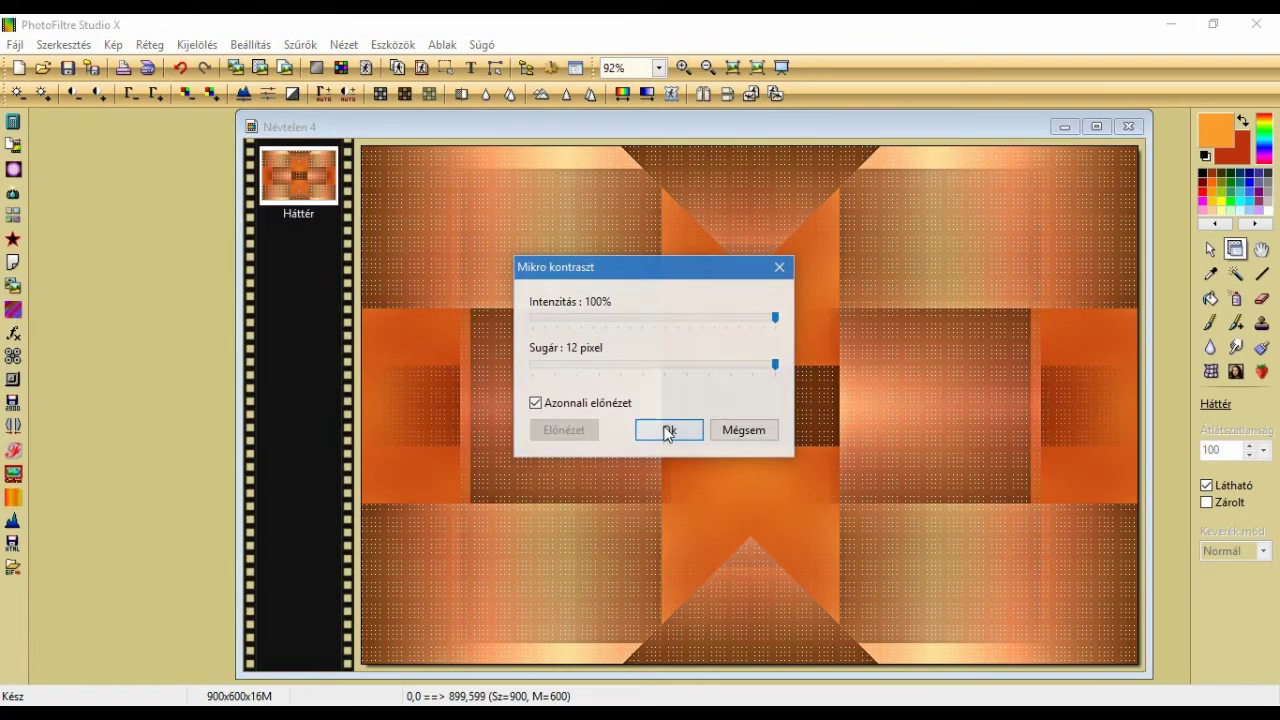
{"action": "left_click", "coordinate": [668, 431]}
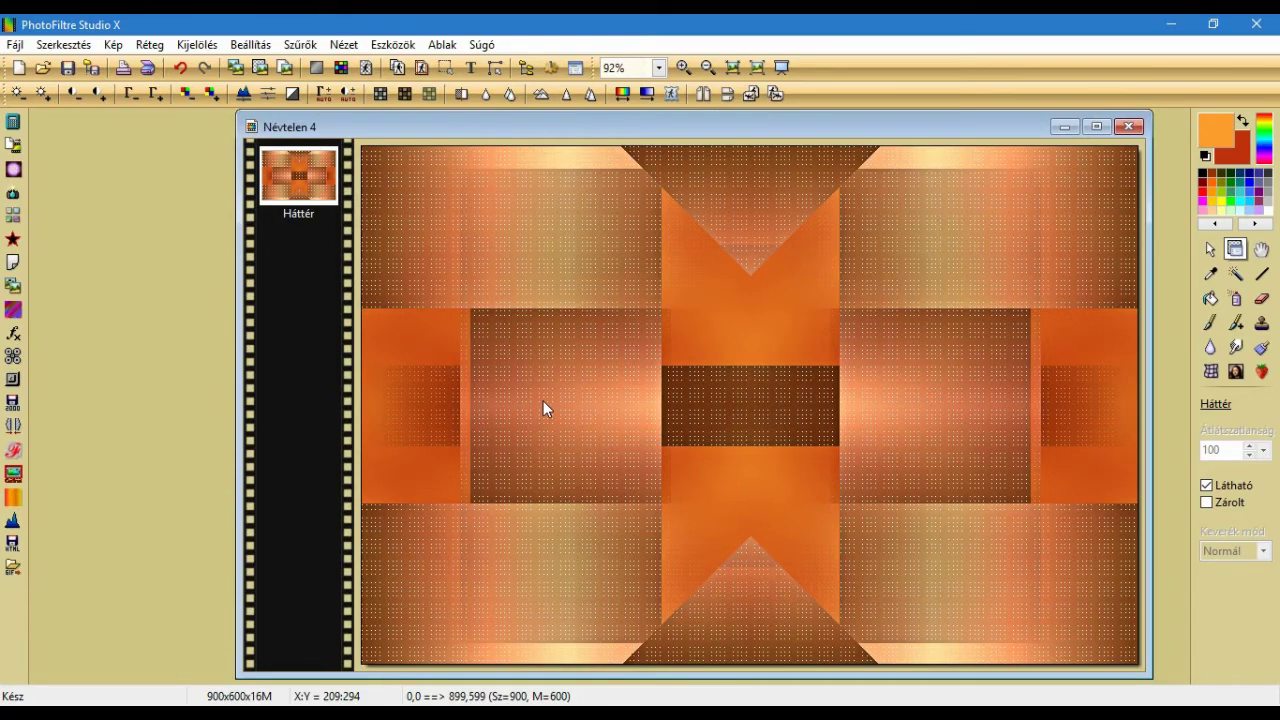
Add a new empty layer above the background and fill it entirely with the dark red background colour
{"action": "left_click", "coordinate": [149, 44]}
{"action": "mouse_move", "coordinate": [183, 66]}
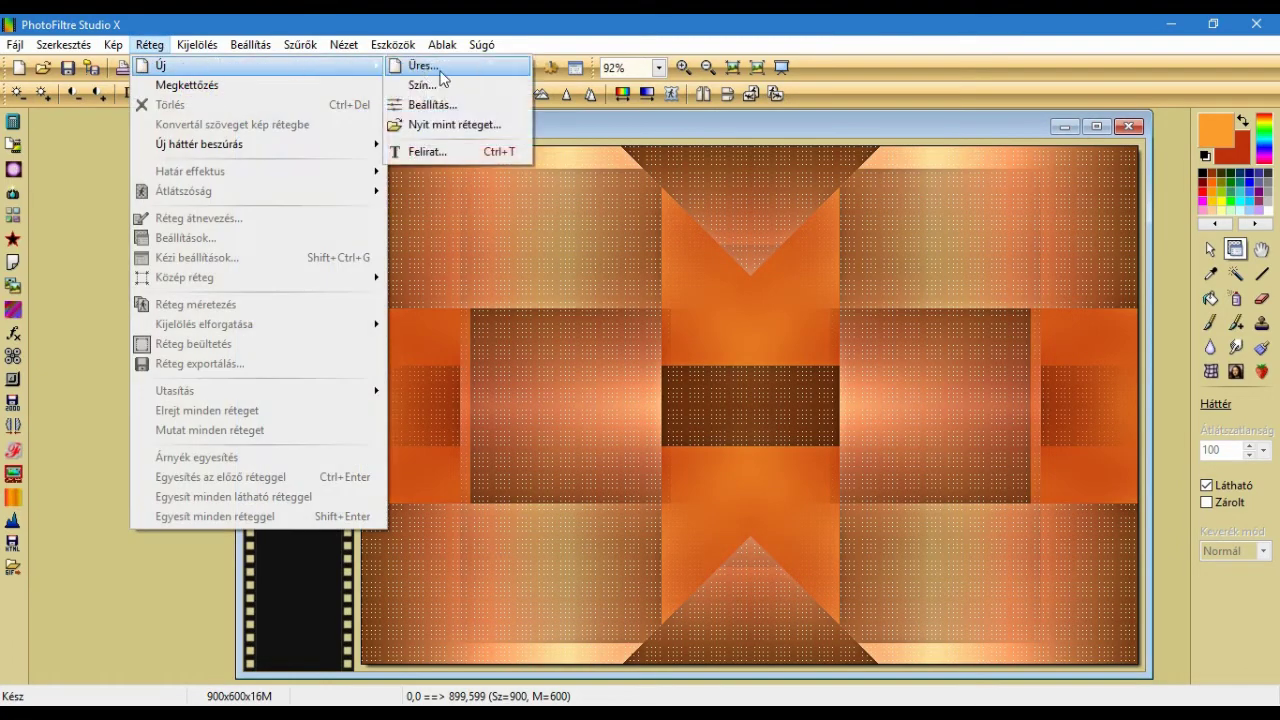
{"action": "left_click", "coordinate": [428, 66]}
{"action": "left_click", "coordinate": [734, 549]}
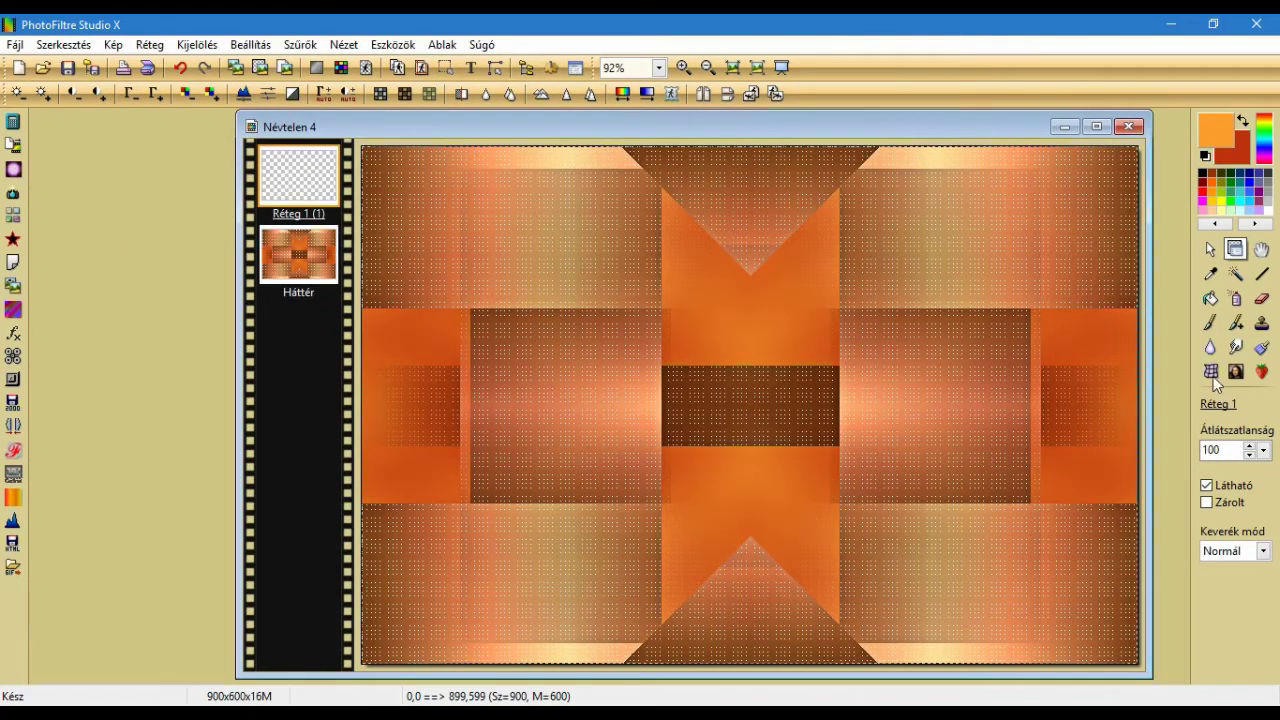
{"action": "left_click", "coordinate": [1210, 297]}
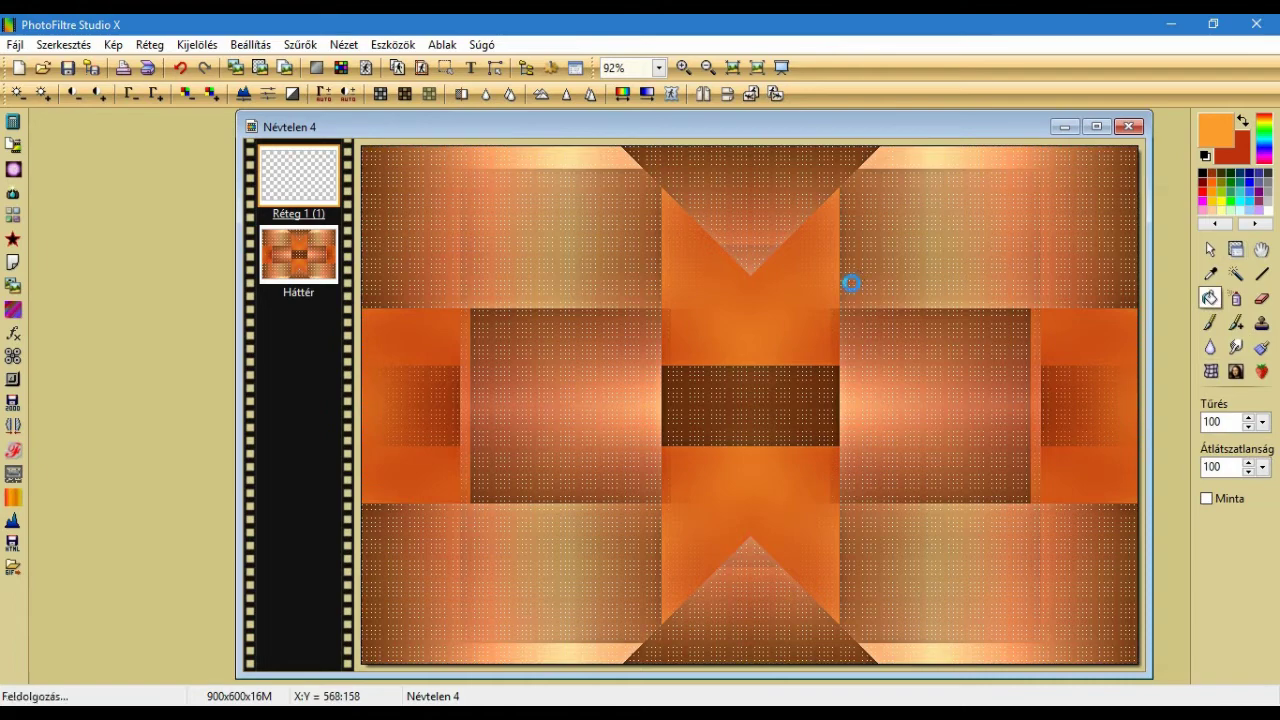
{"action": "left_click", "coordinate": [852, 280]}
Open the black-and-white mask image 0_94222 from the 03_09 folder
{"action": "left_click", "coordinate": [50, 66]}
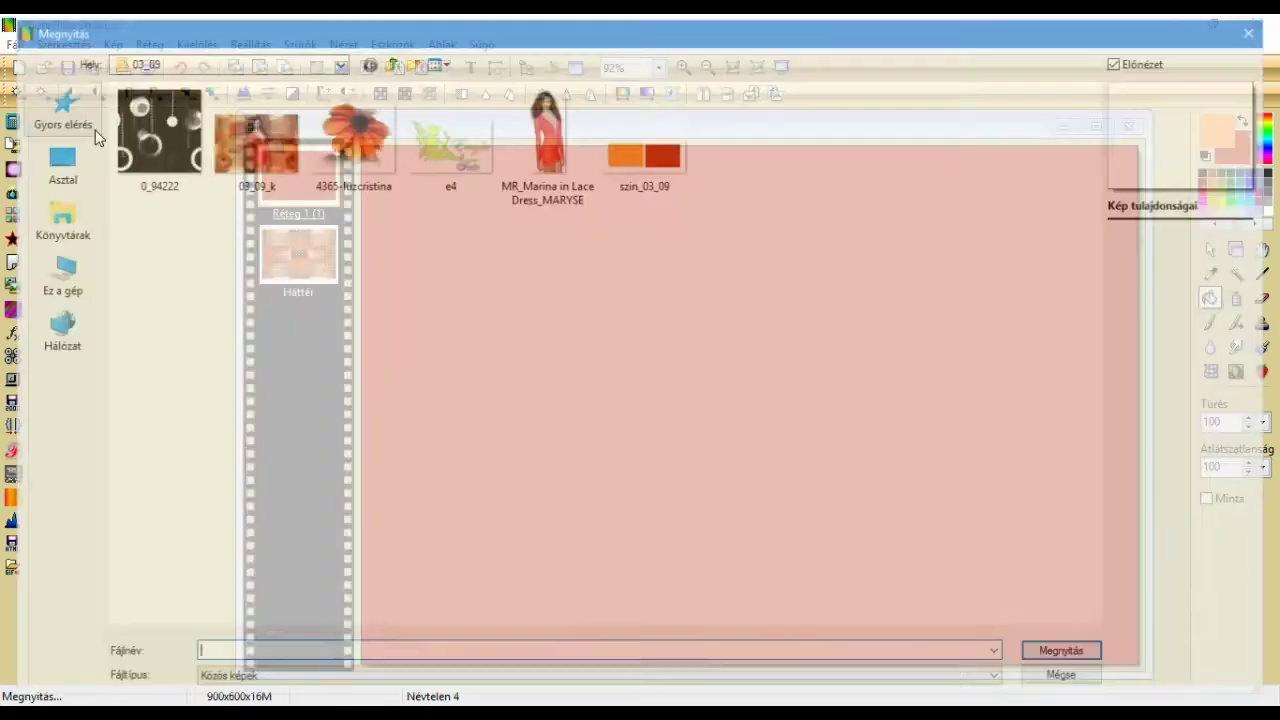
{"action": "left_click", "coordinate": [166, 204]}
{"action": "double_click", "coordinate": [158, 180]}
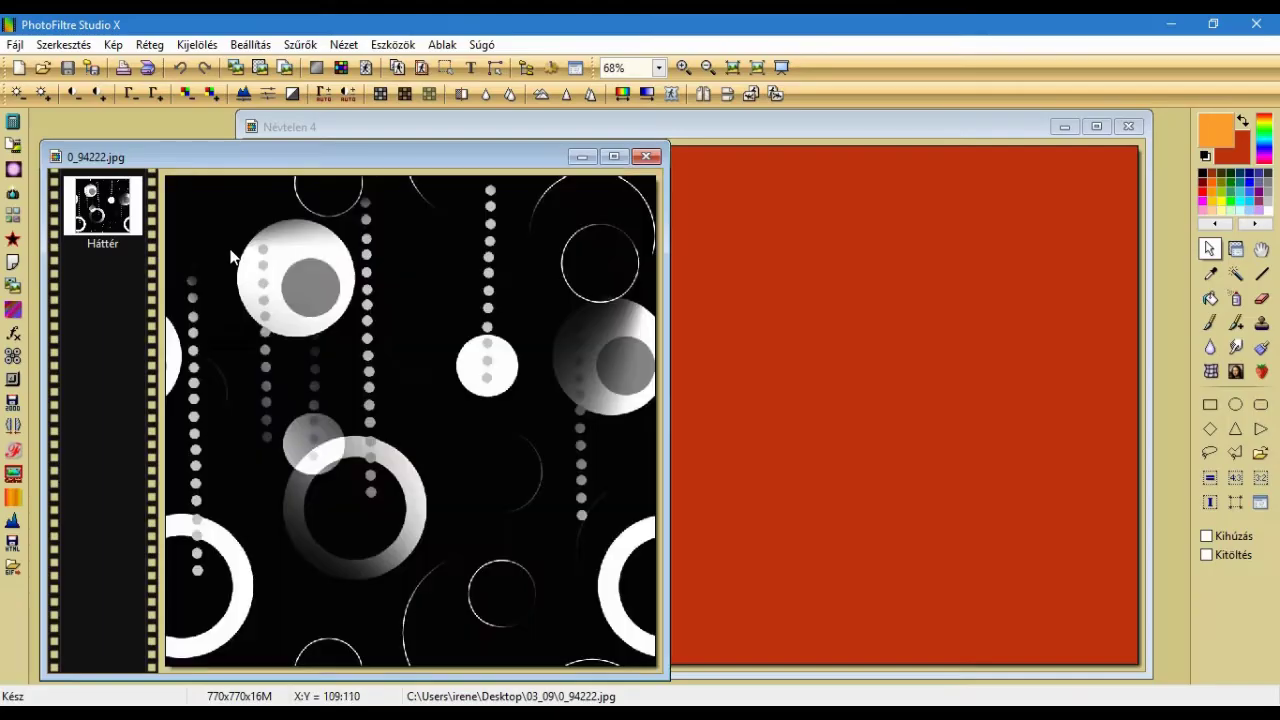
{"action": "left_click", "coordinate": [756, 131]}
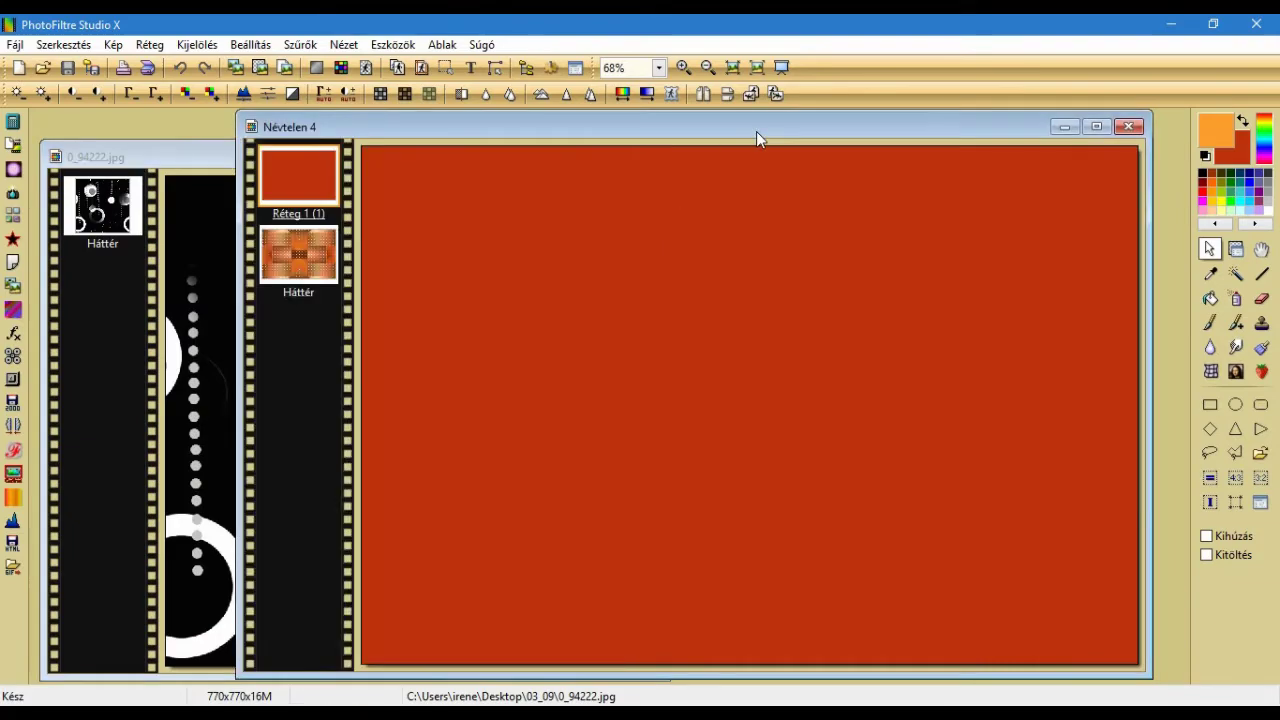
{"action": "left_click", "coordinate": [677, 100]}
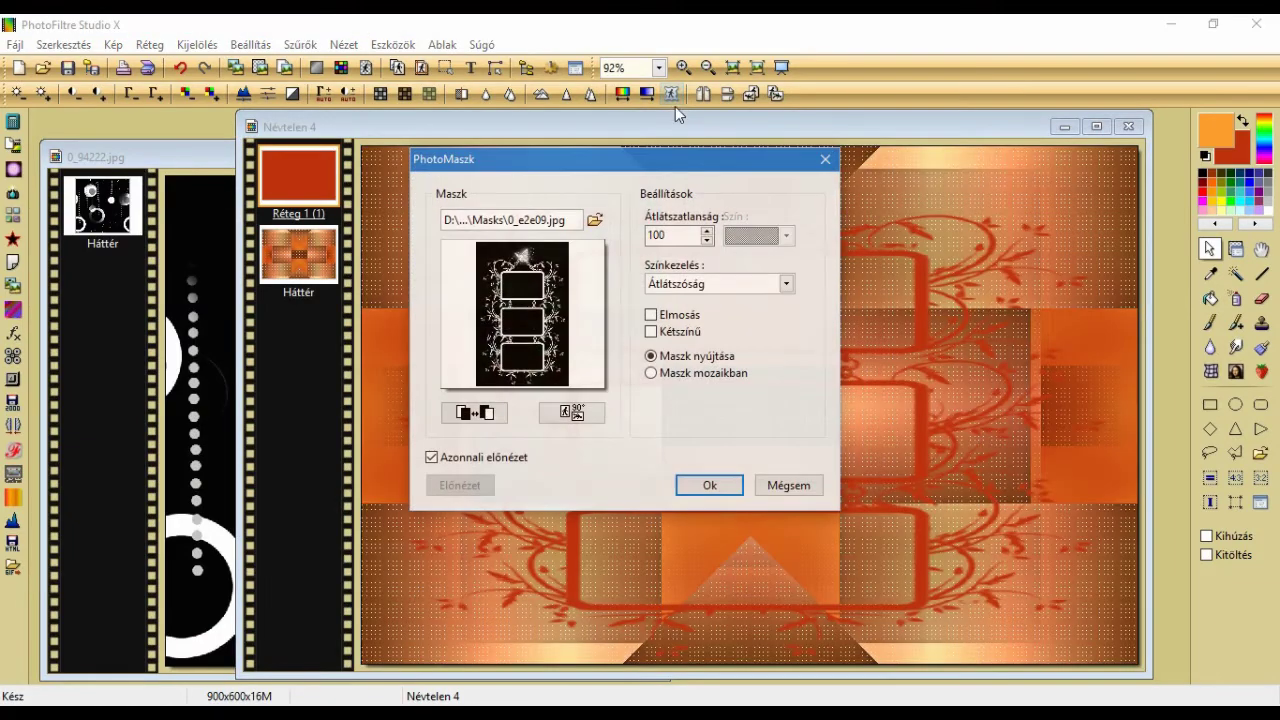
{"action": "left_click", "coordinate": [594, 221]}
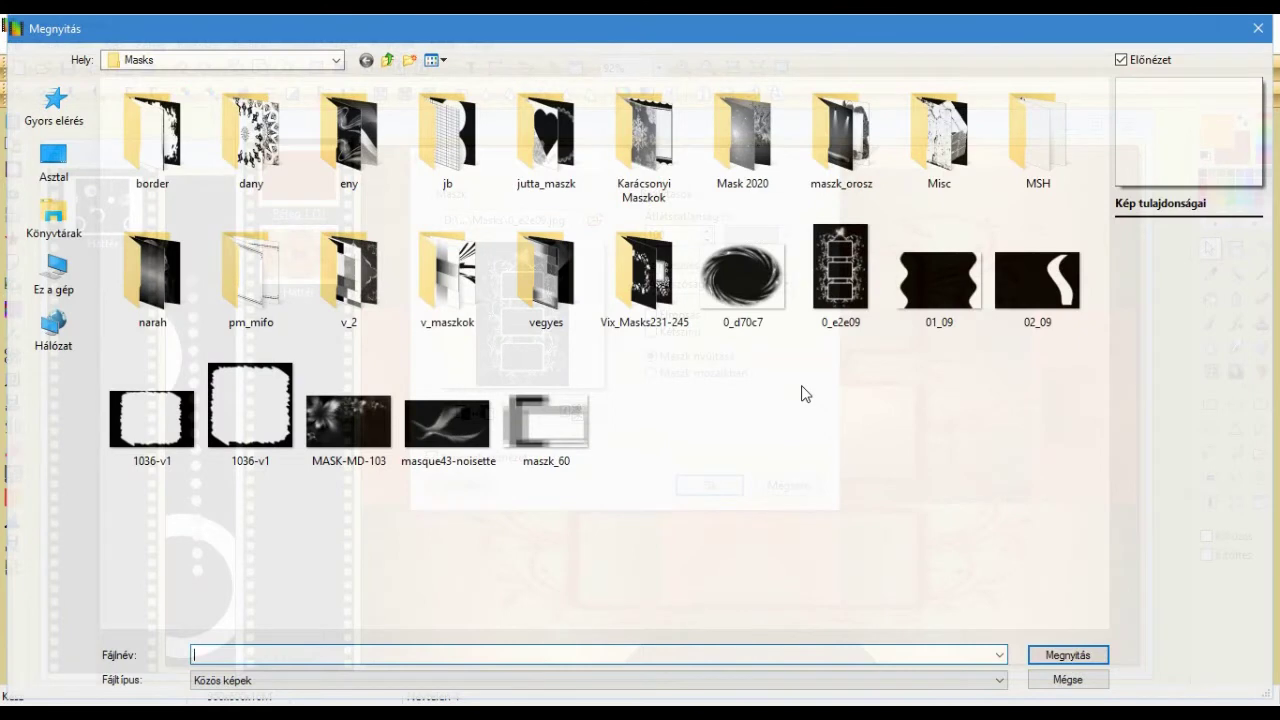
{"action": "left_click", "coordinate": [1067, 679]}
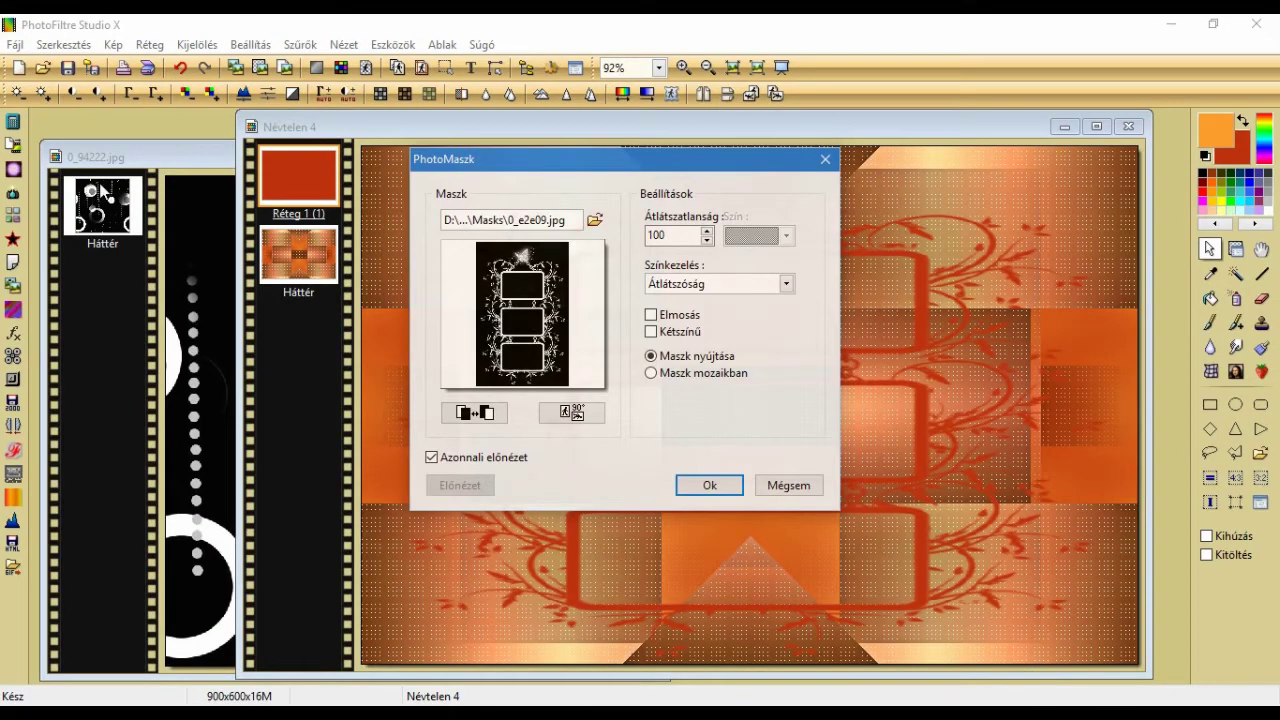
{"action": "left_click", "coordinate": [787, 486]}
Save the 0_94222 image into the Masks folder as a JPEG with compression 90
{"action": "left_click", "coordinate": [165, 151]}
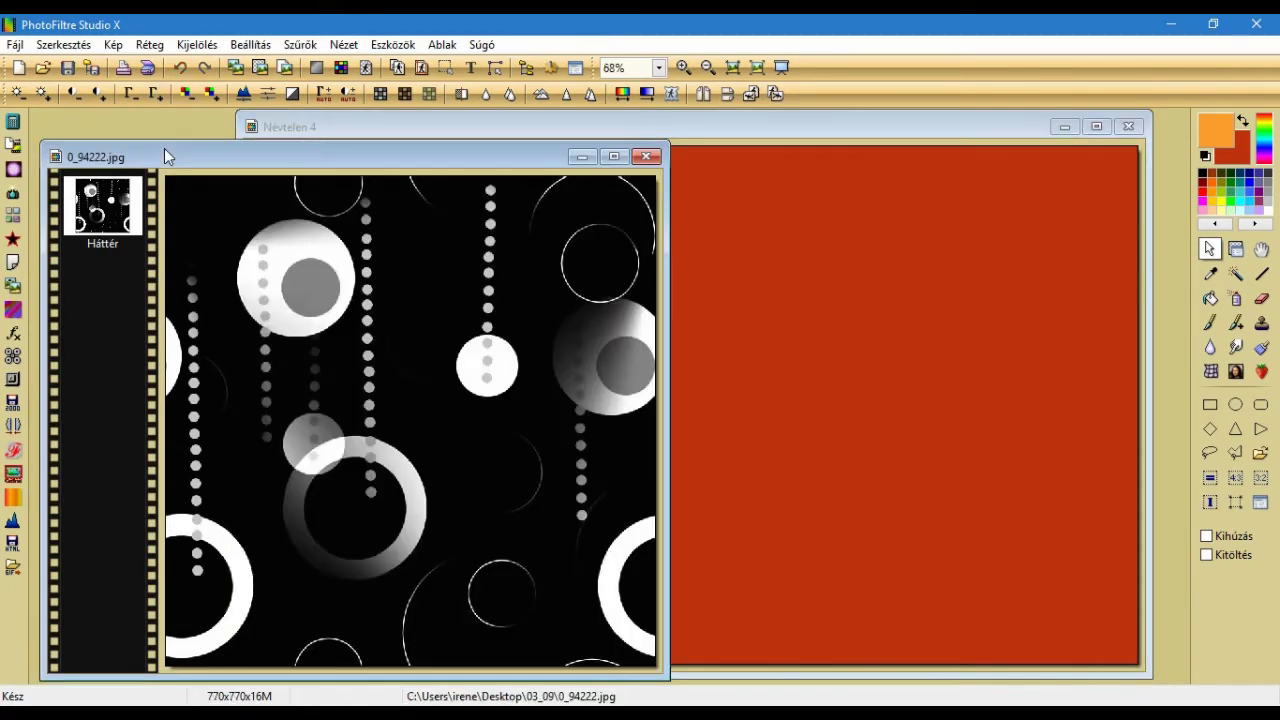
{"action": "left_click", "coordinate": [14, 44]}
{"action": "mouse_move", "coordinate": [78, 200]}
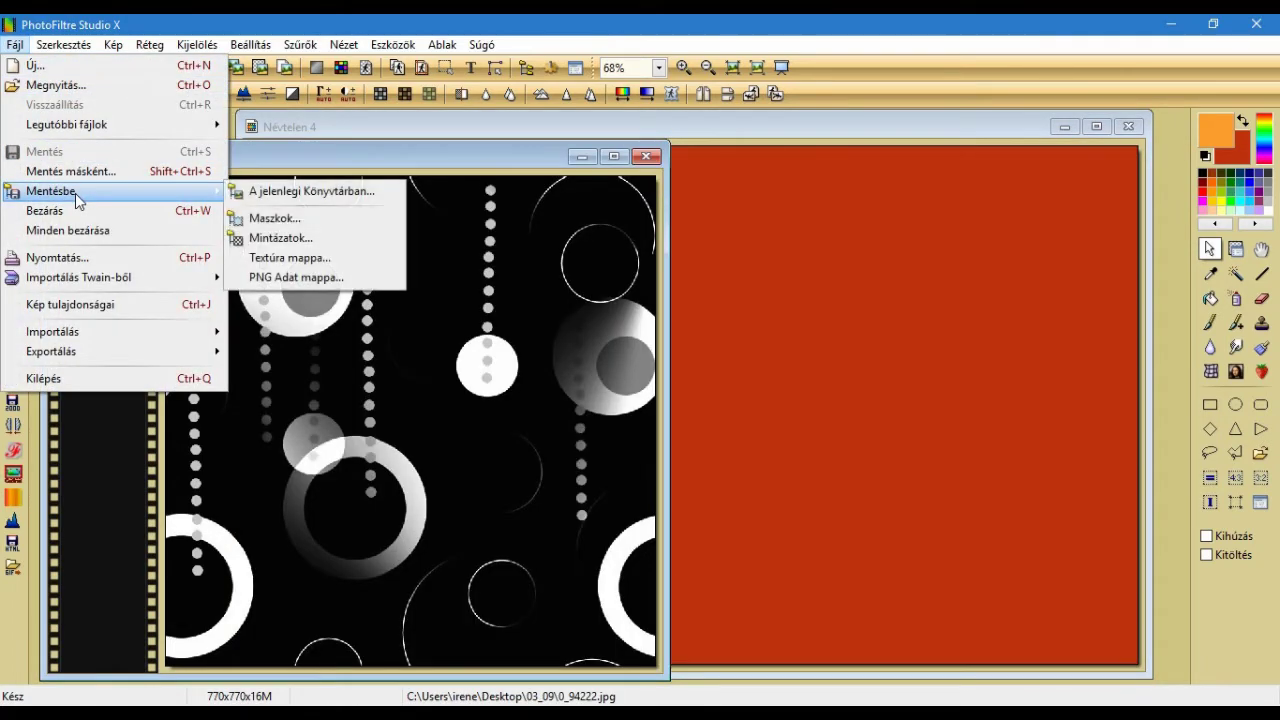
{"action": "left_click", "coordinate": [283, 216]}
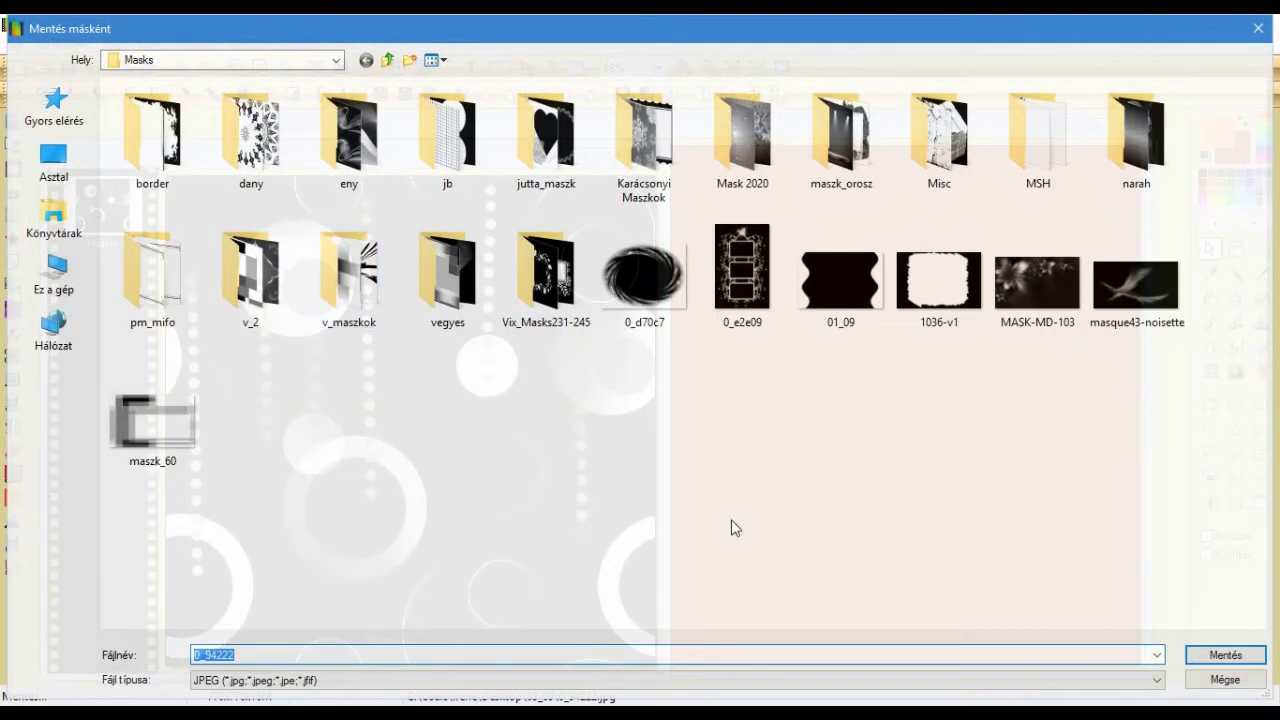
{"action": "left_click", "coordinate": [1240, 657]}
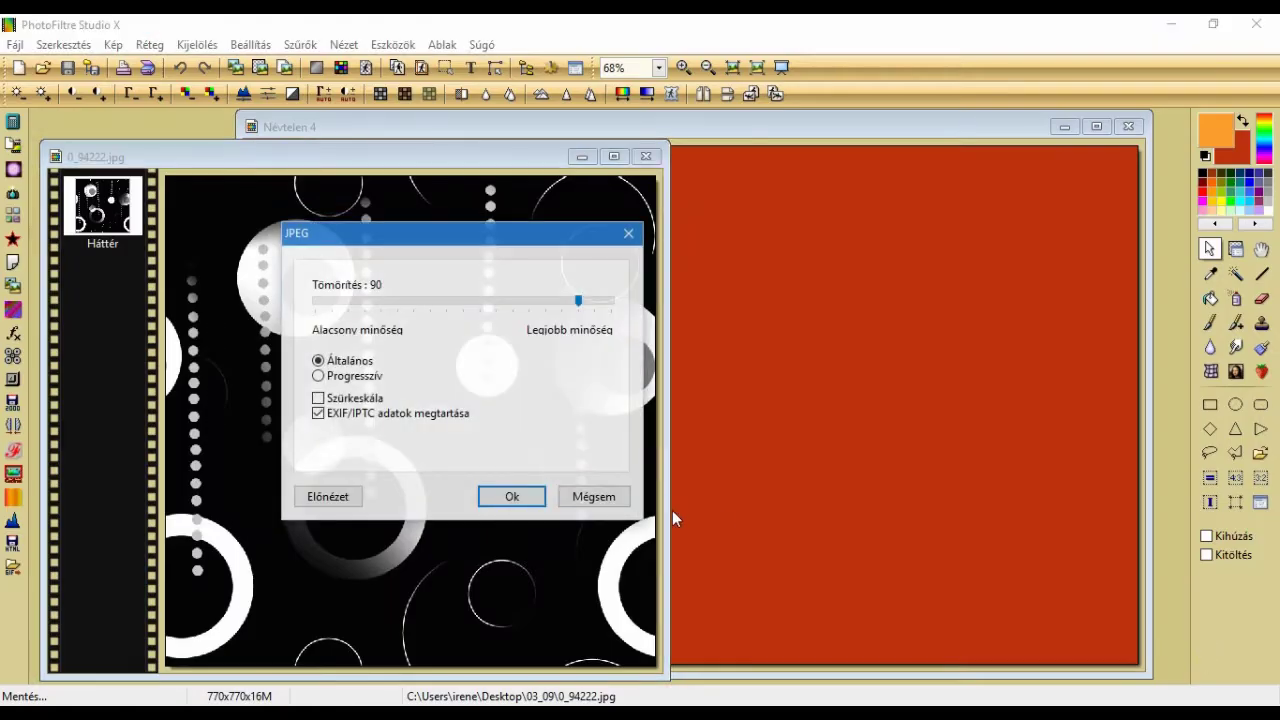
{"action": "left_click", "coordinate": [512, 497]}
Apply the 0_94222 mask to the red layer with PhotoMaszk, stretched, at opacity 100 with transparency colour handling
{"action": "left_click", "coordinate": [738, 127]}
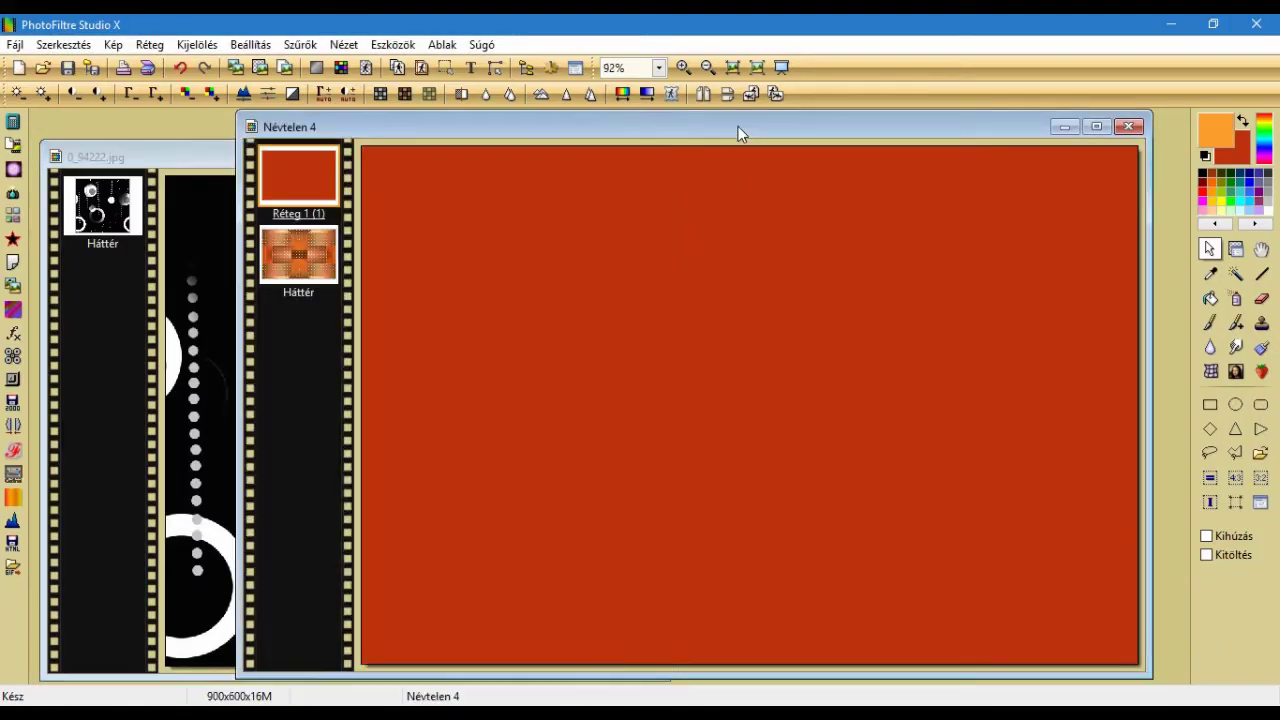
{"action": "left_click", "coordinate": [667, 96]}
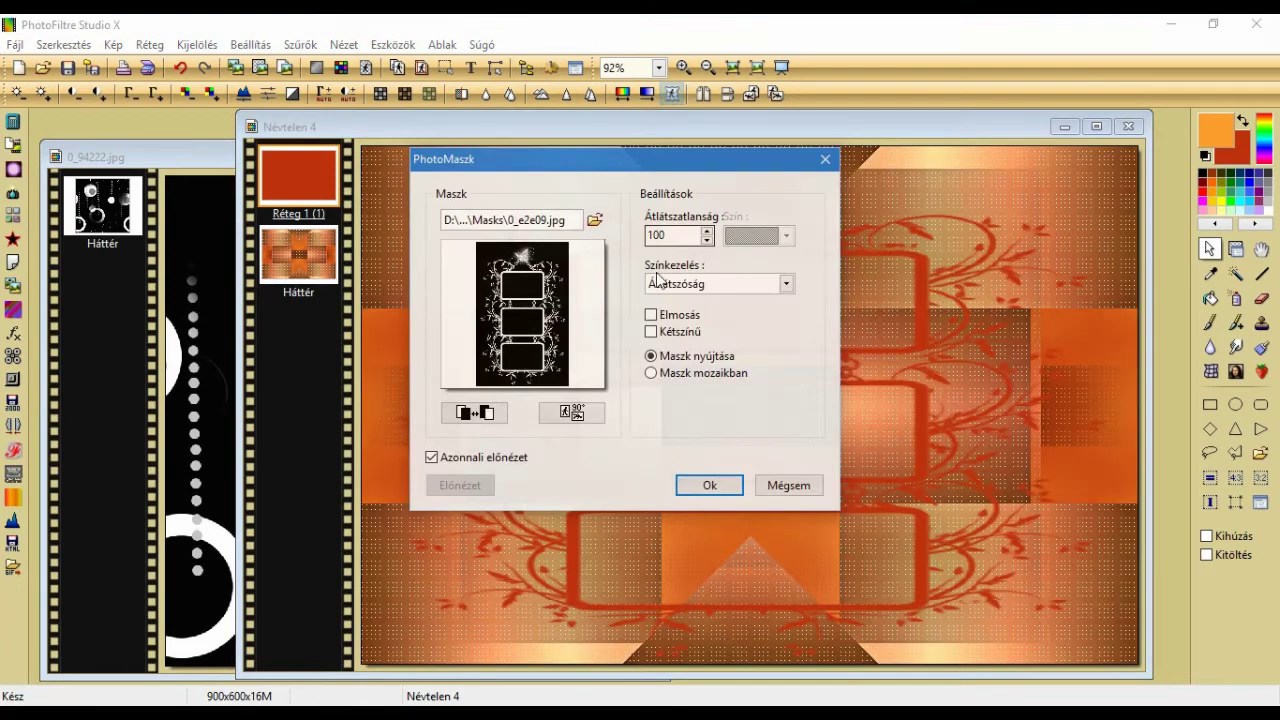
{"action": "left_click", "coordinate": [591, 217]}
{"action": "left_click", "coordinate": [741, 275]}
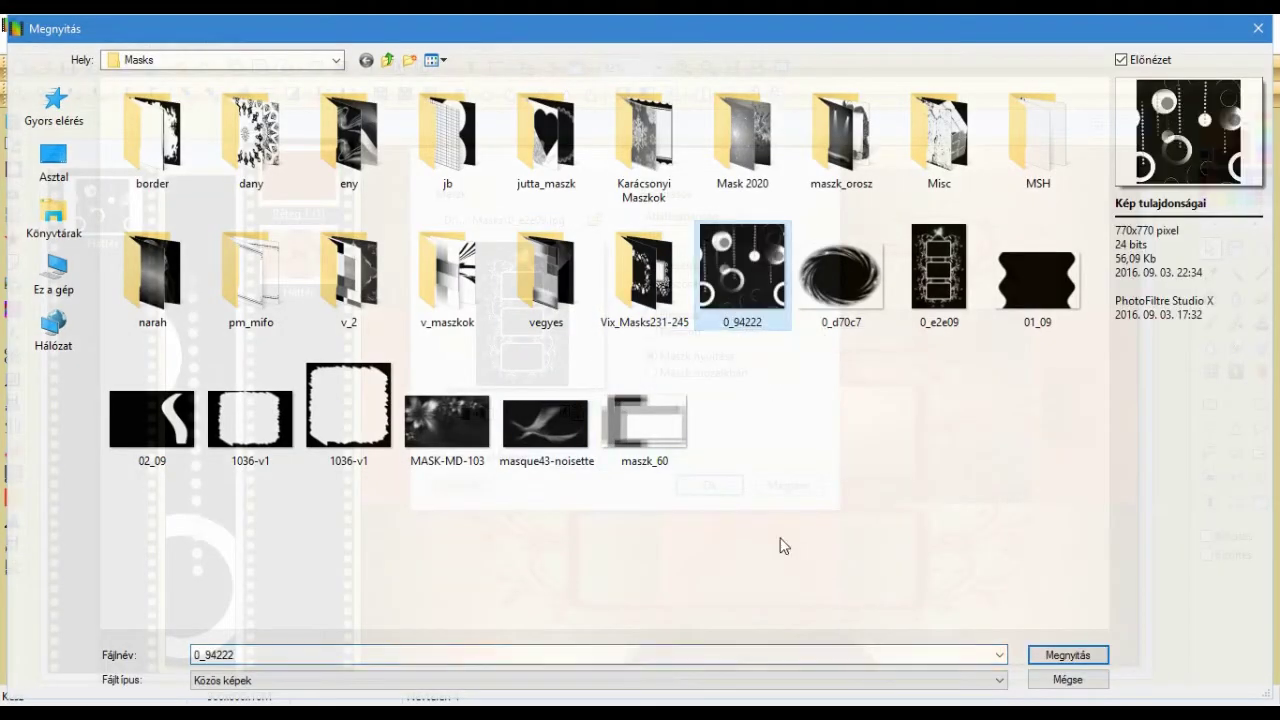
{"action": "key", "text": "Return"}
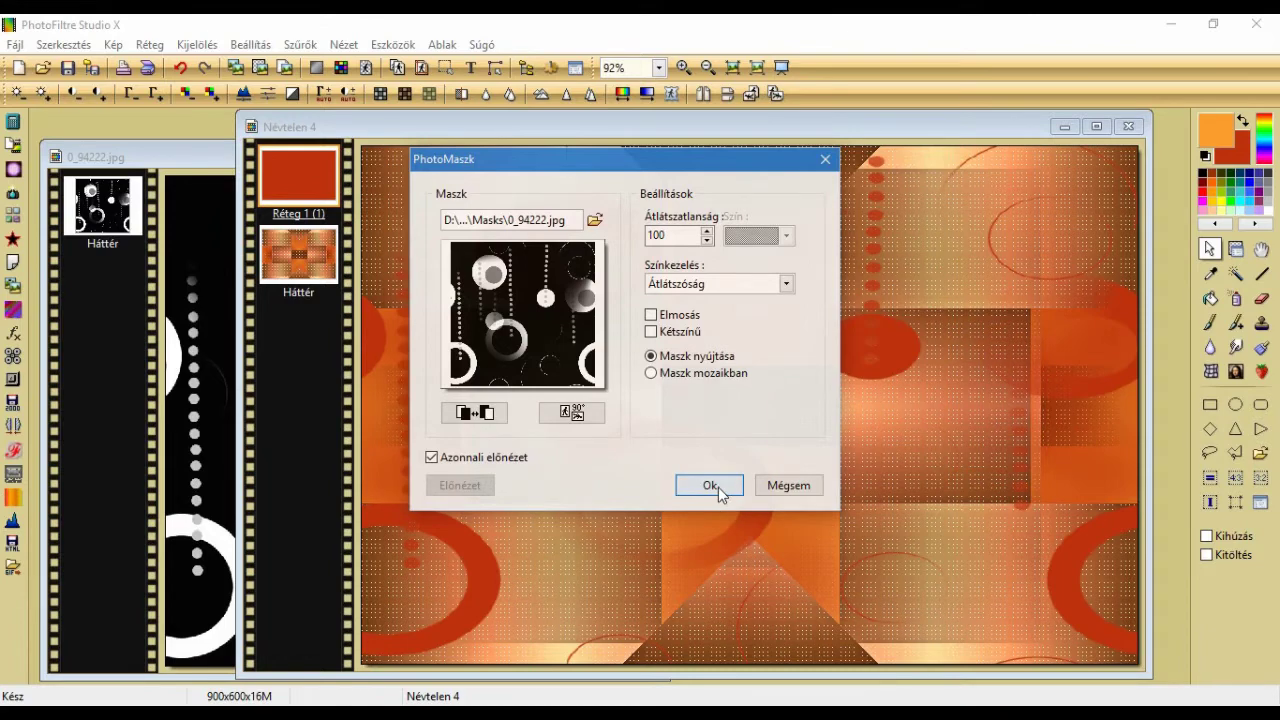
{"action": "left_click", "coordinate": [718, 487]}
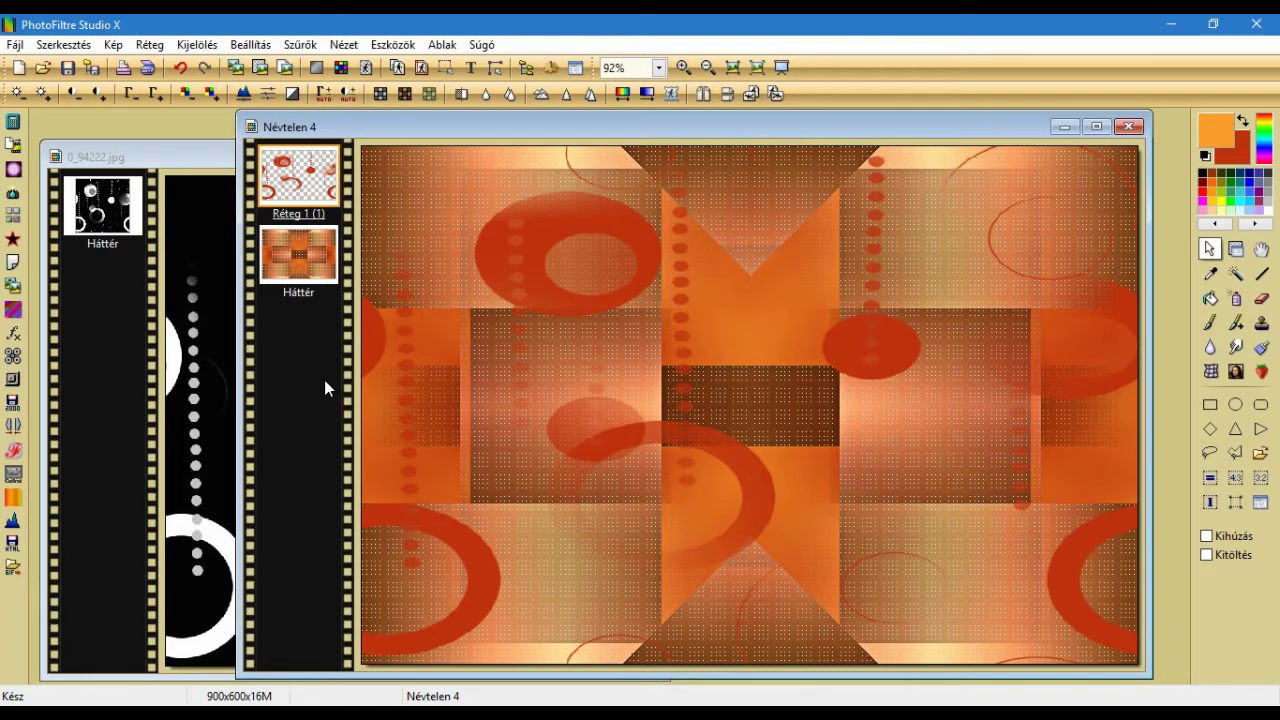
Apply the Merített papír texture twice to the masked red layer
{"action": "left_click", "coordinate": [300, 45]}
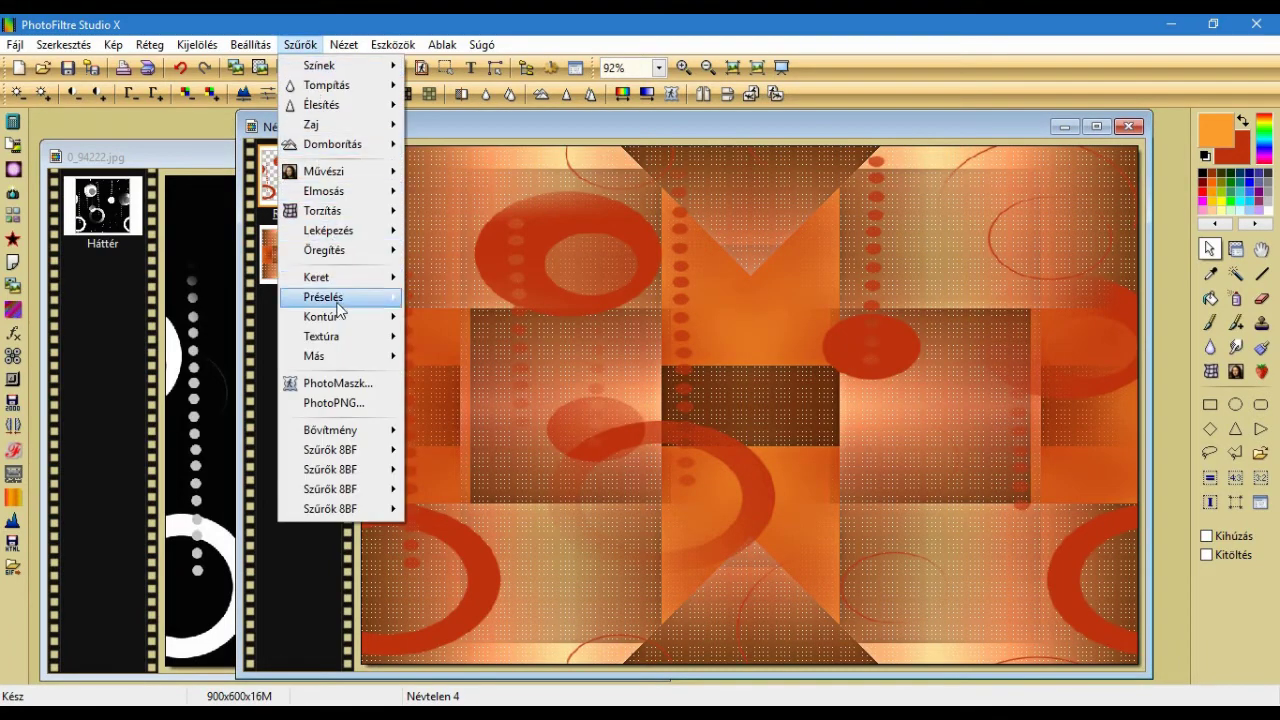
{"action": "mouse_move", "coordinate": [336, 344]}
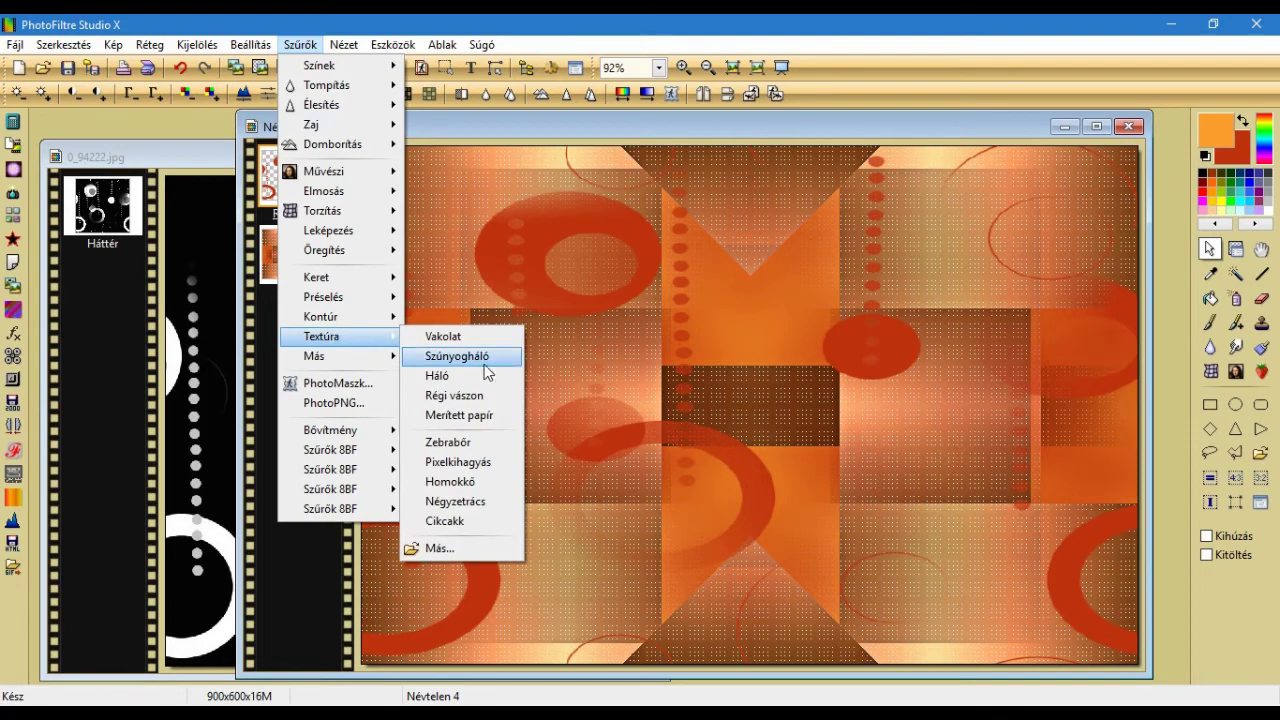
{"action": "left_click", "coordinate": [474, 414]}
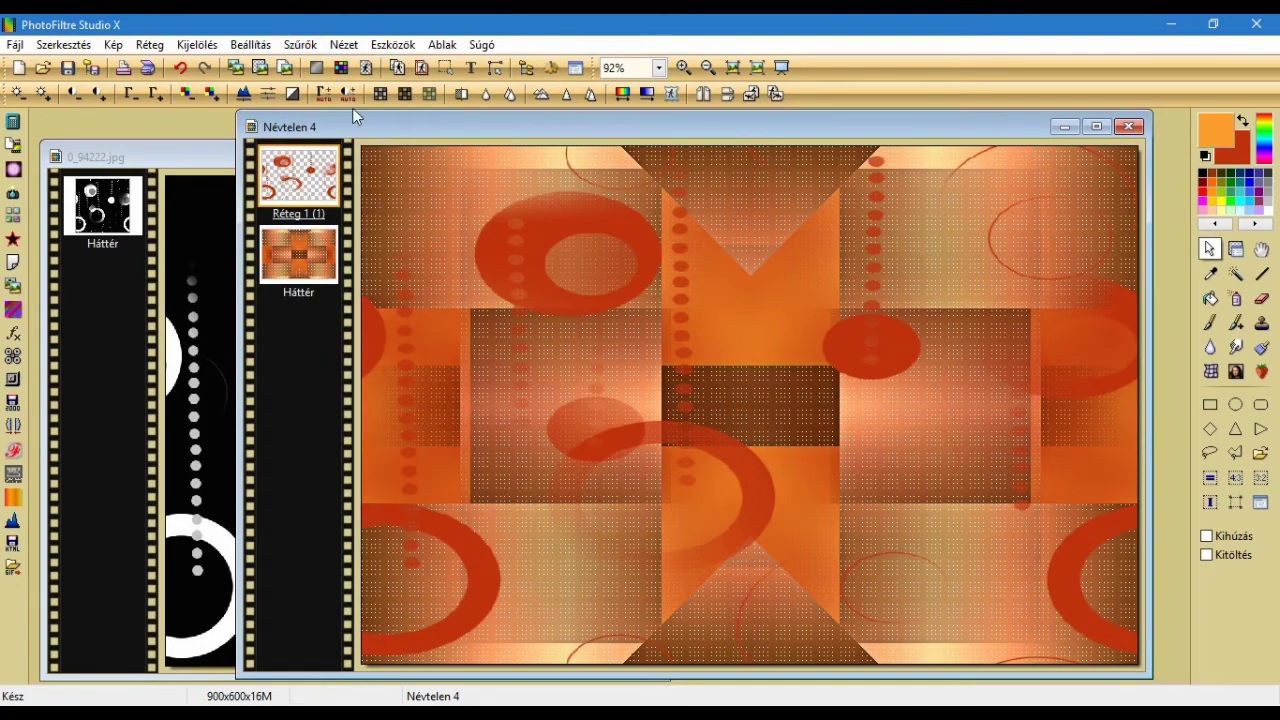
{"action": "left_click", "coordinate": [305, 46]}
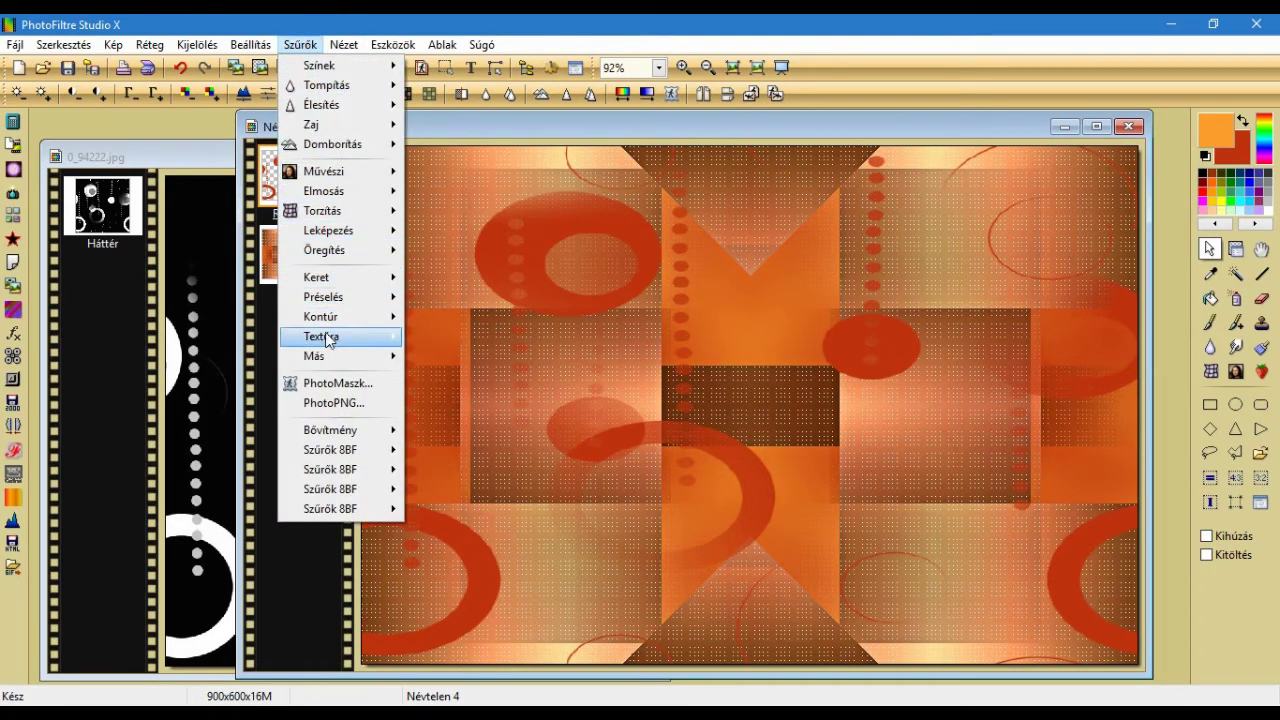
{"action": "mouse_move", "coordinate": [327, 343]}
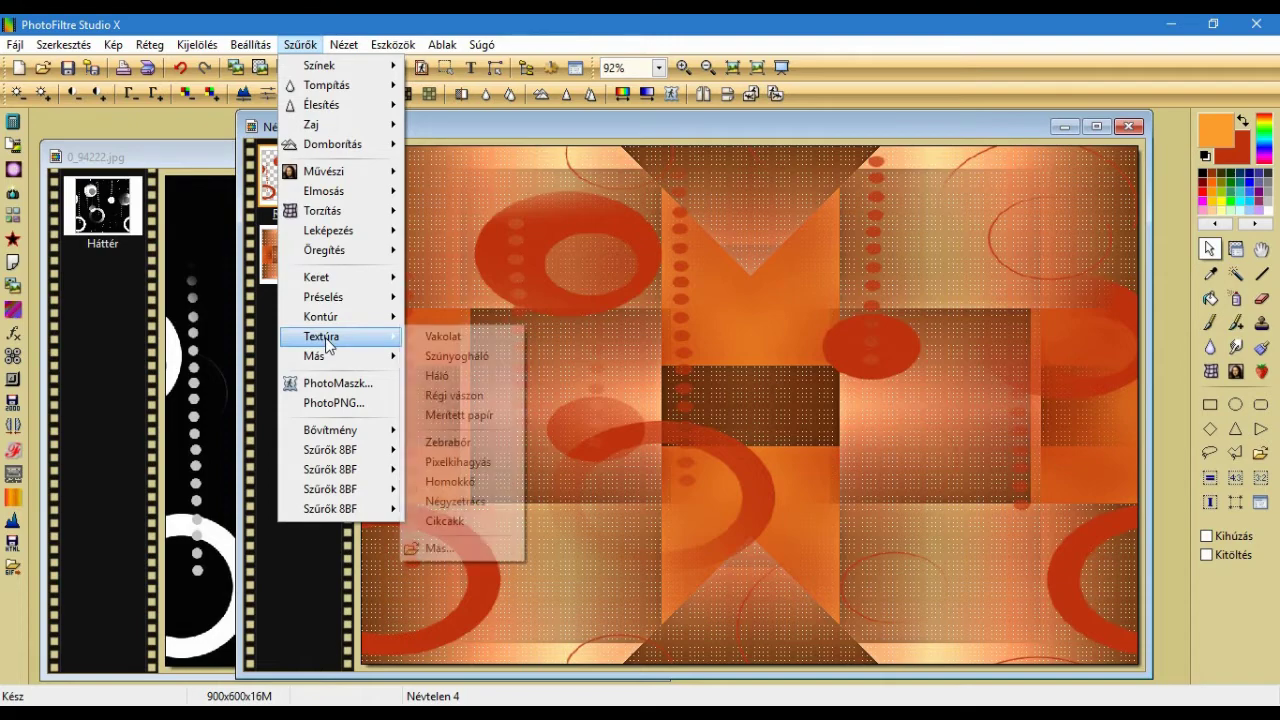
{"action": "left_click", "coordinate": [469, 418]}
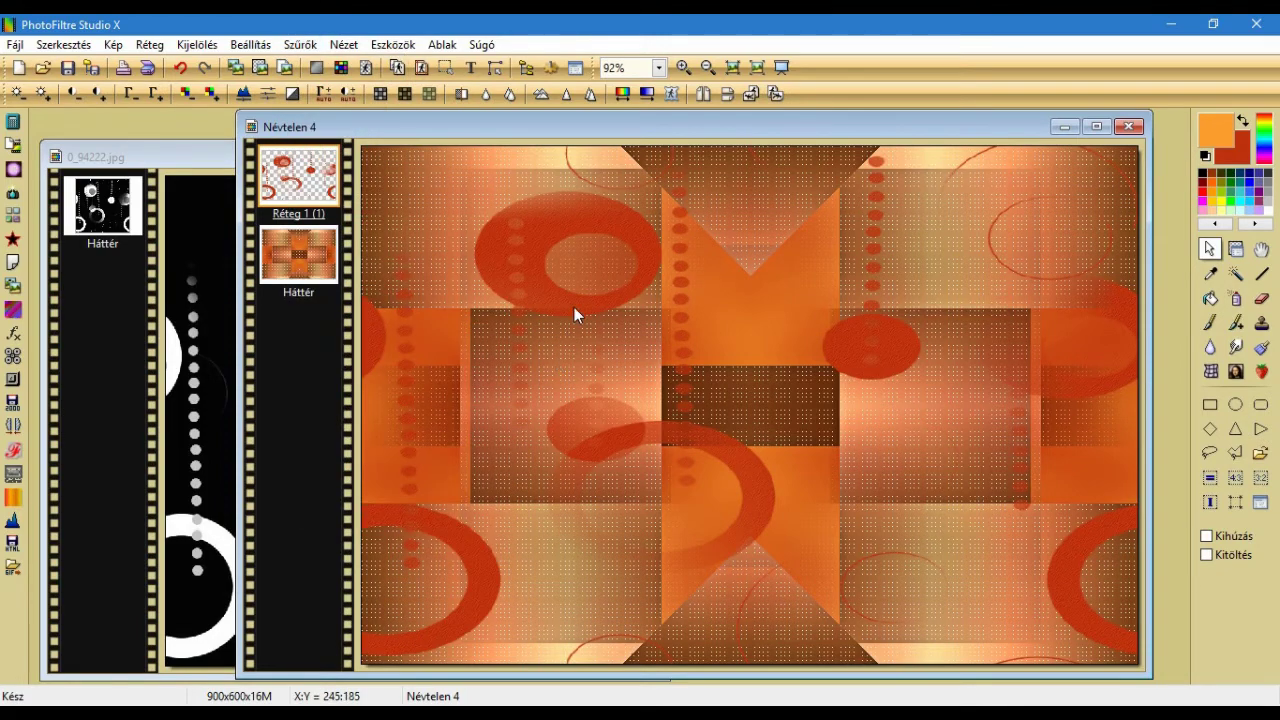
Give the red circles layer a black shadow with X and Y offsets 7, 80% opacity and radius 7, and merge the shadow into it
{"action": "right_click", "coordinate": [320, 166]}
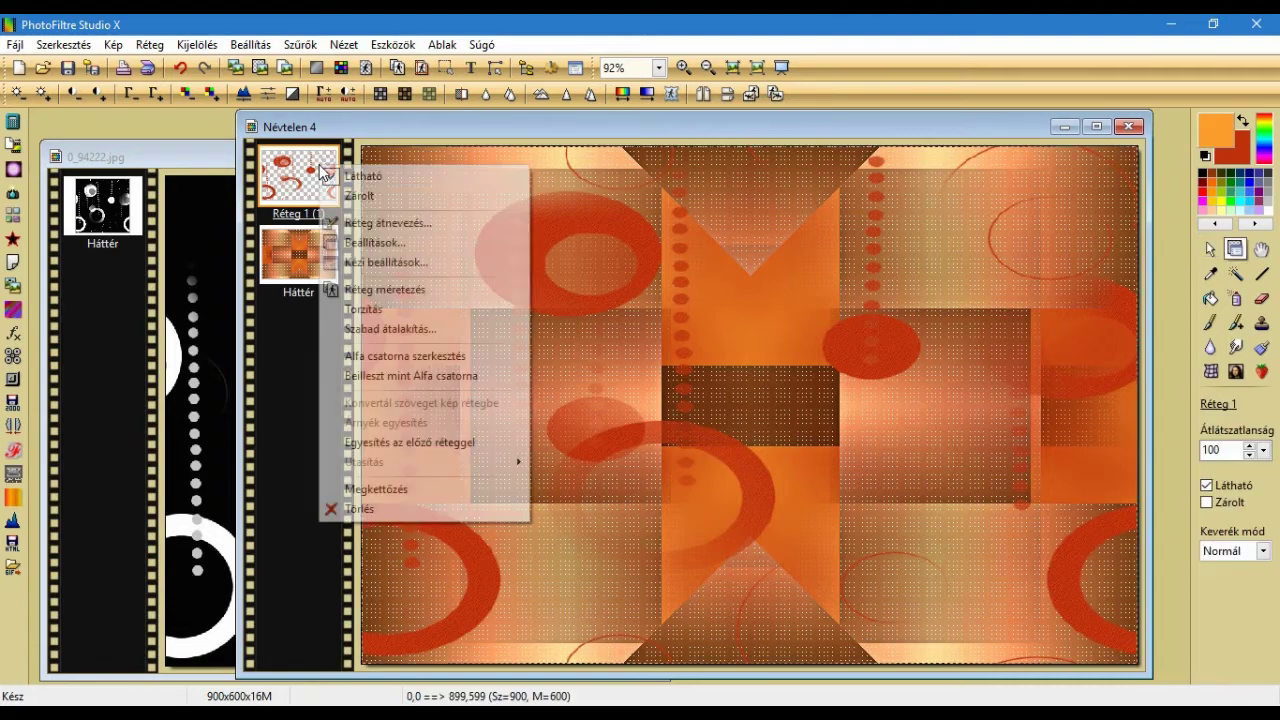
{"action": "left_click", "coordinate": [378, 246]}
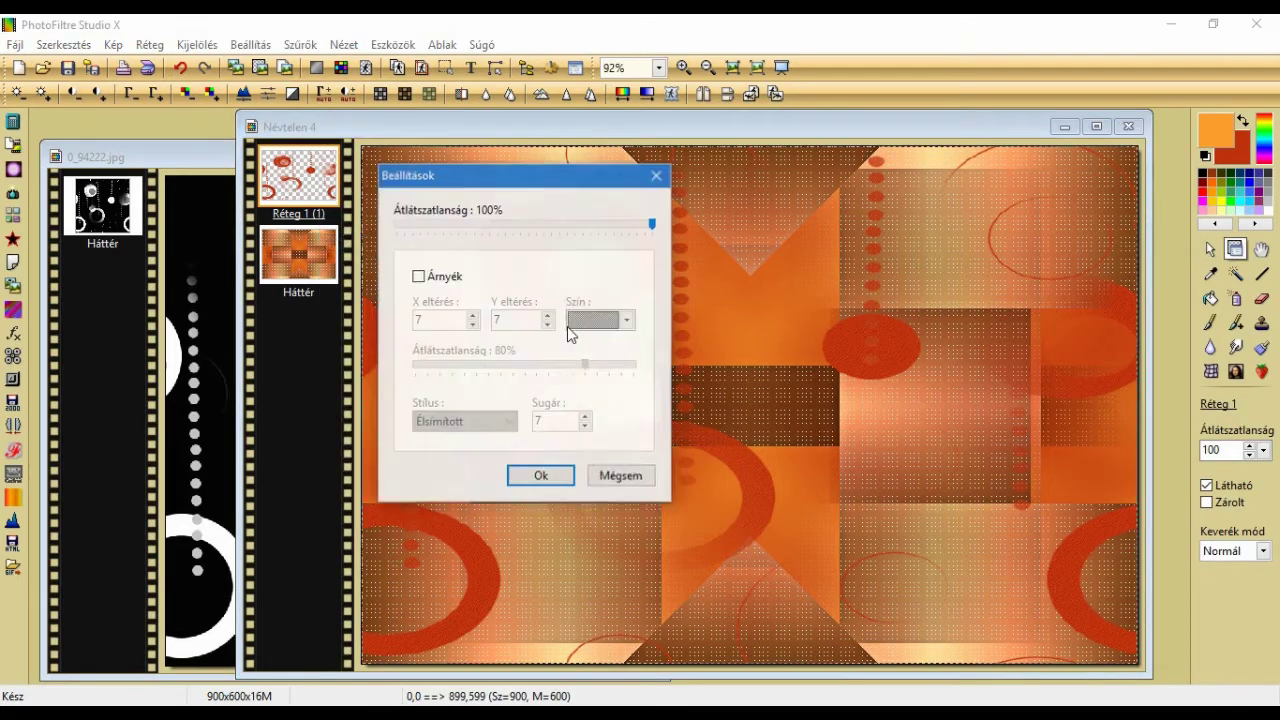
{"action": "left_click", "coordinate": [419, 277]}
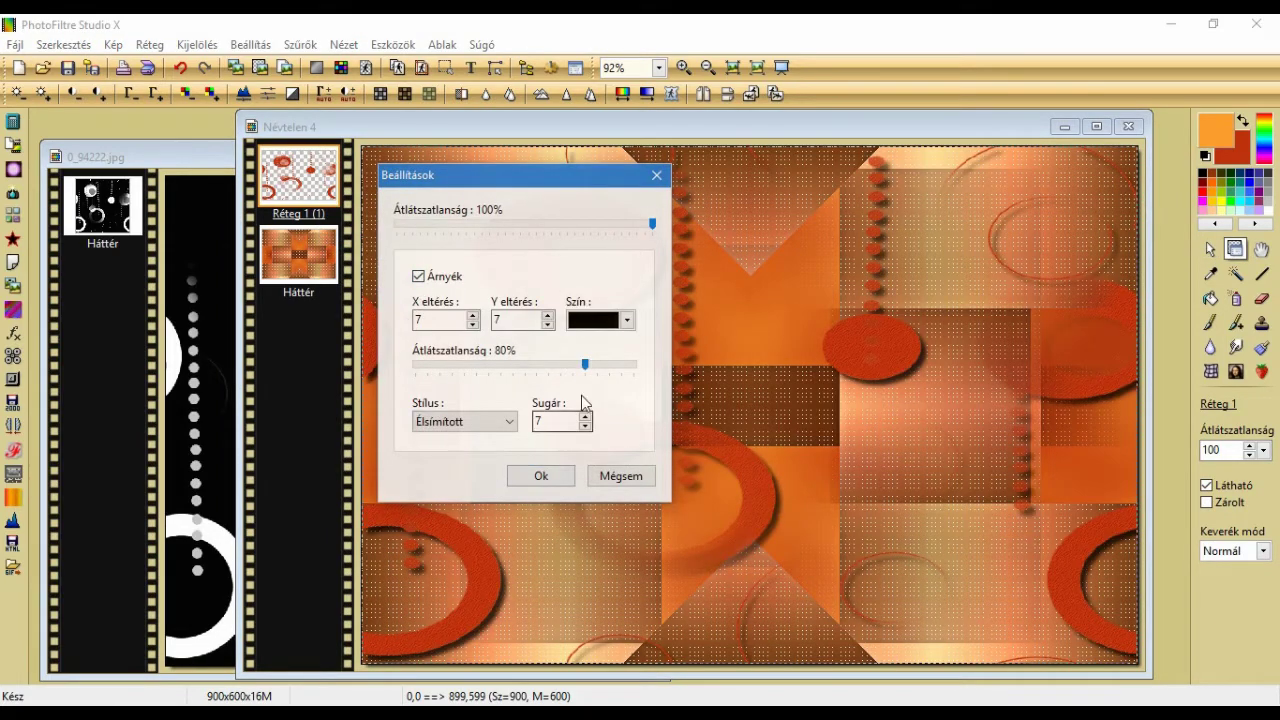
{"action": "left_click", "coordinate": [538, 477]}
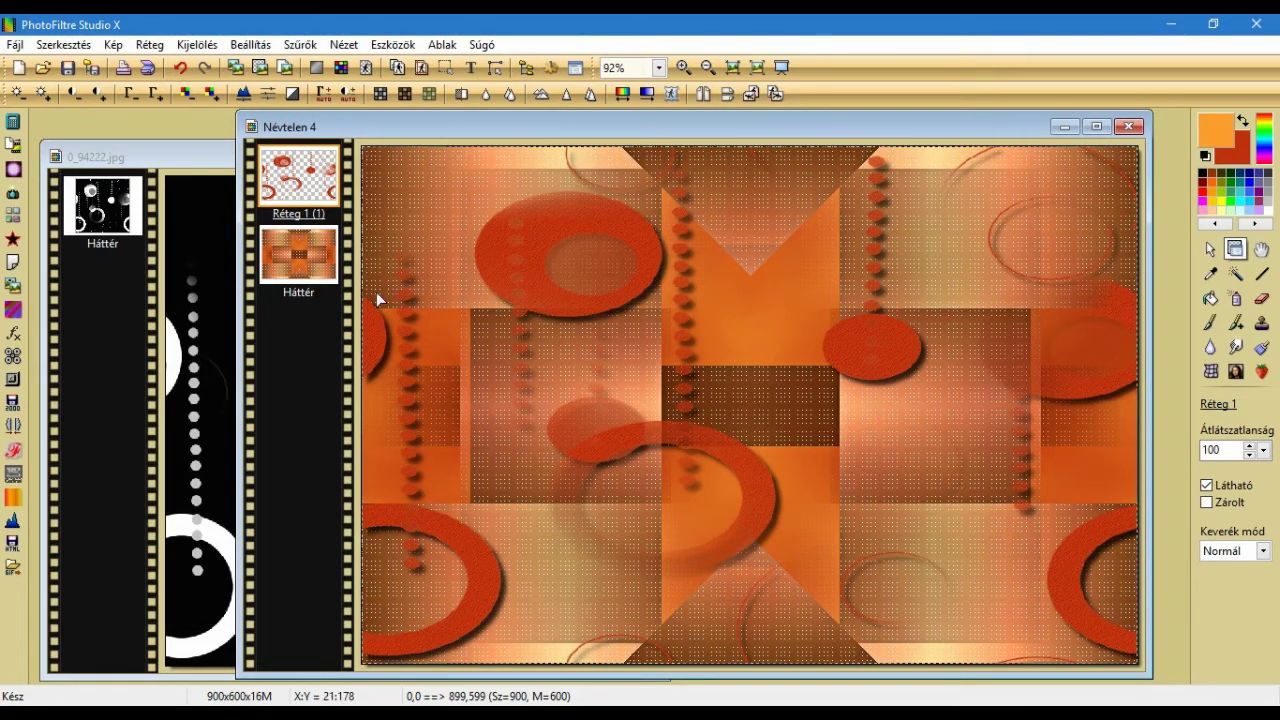
{"action": "right_click", "coordinate": [301, 162]}
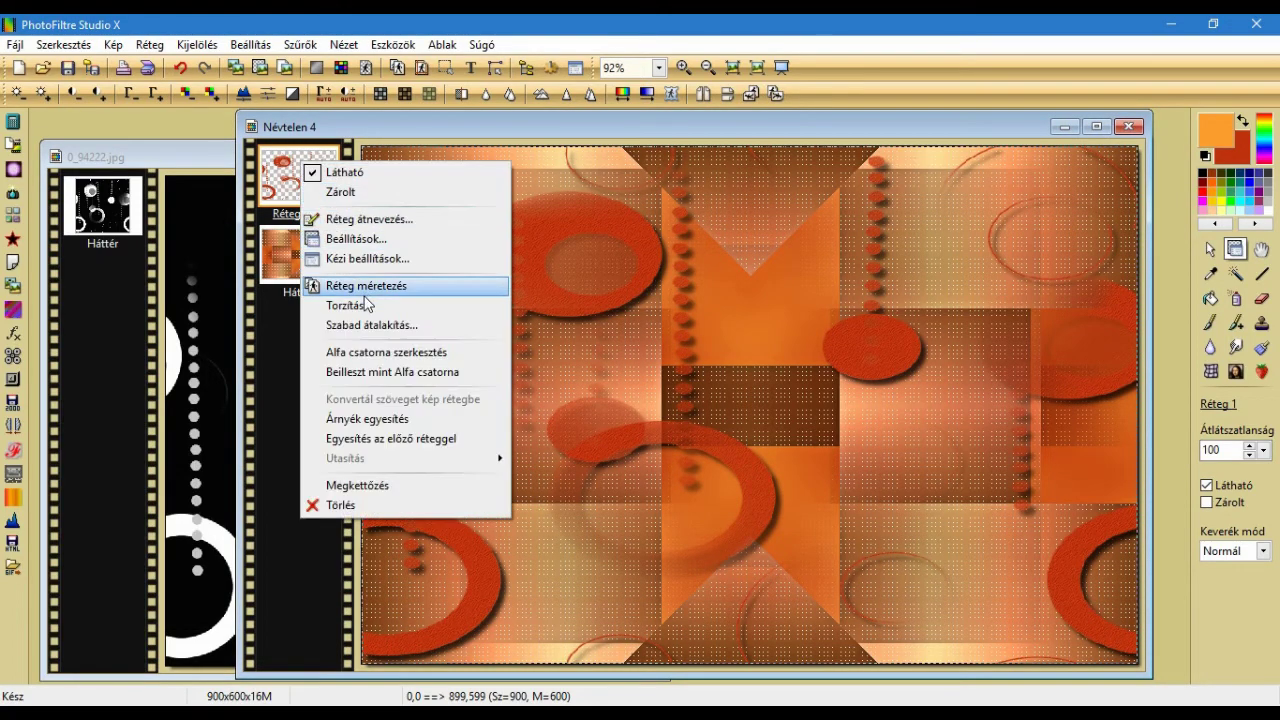
{"action": "left_click", "coordinate": [367, 419]}
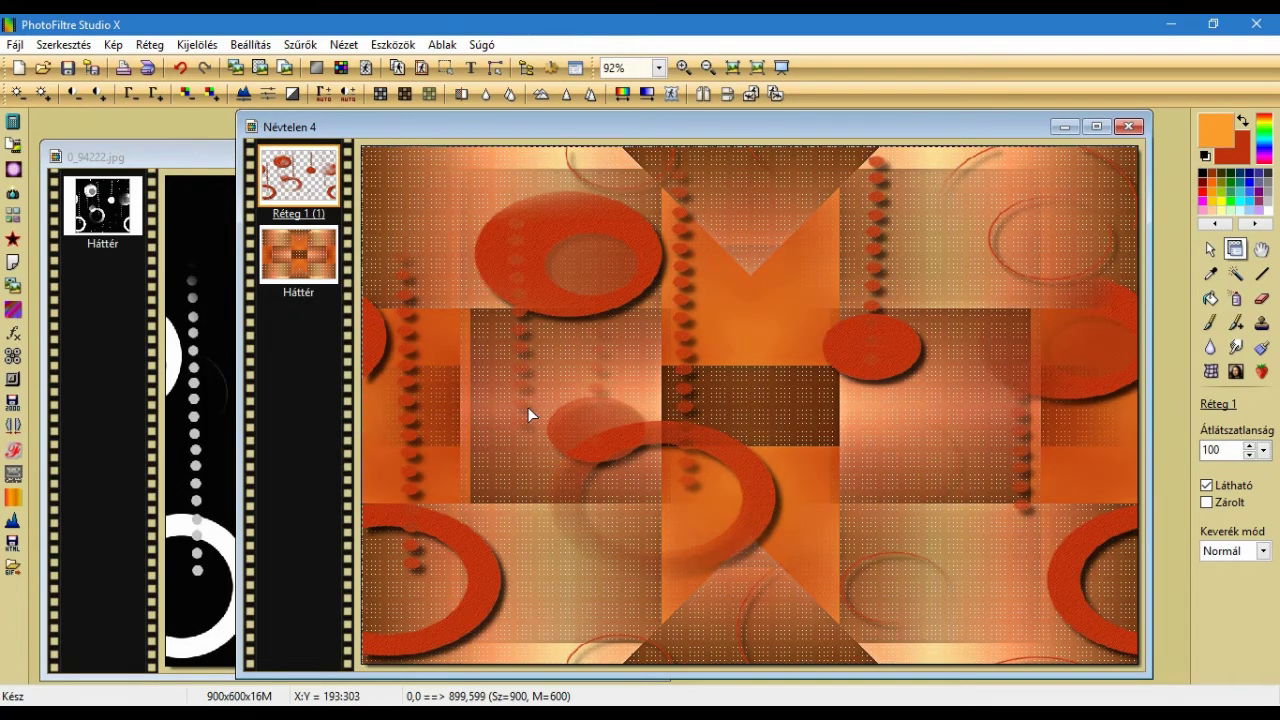
Sharpen the red circles layer with the micro contrast filter at 100% intensity and a 12 pixel radius
{"action": "left_click", "coordinate": [300, 44]}
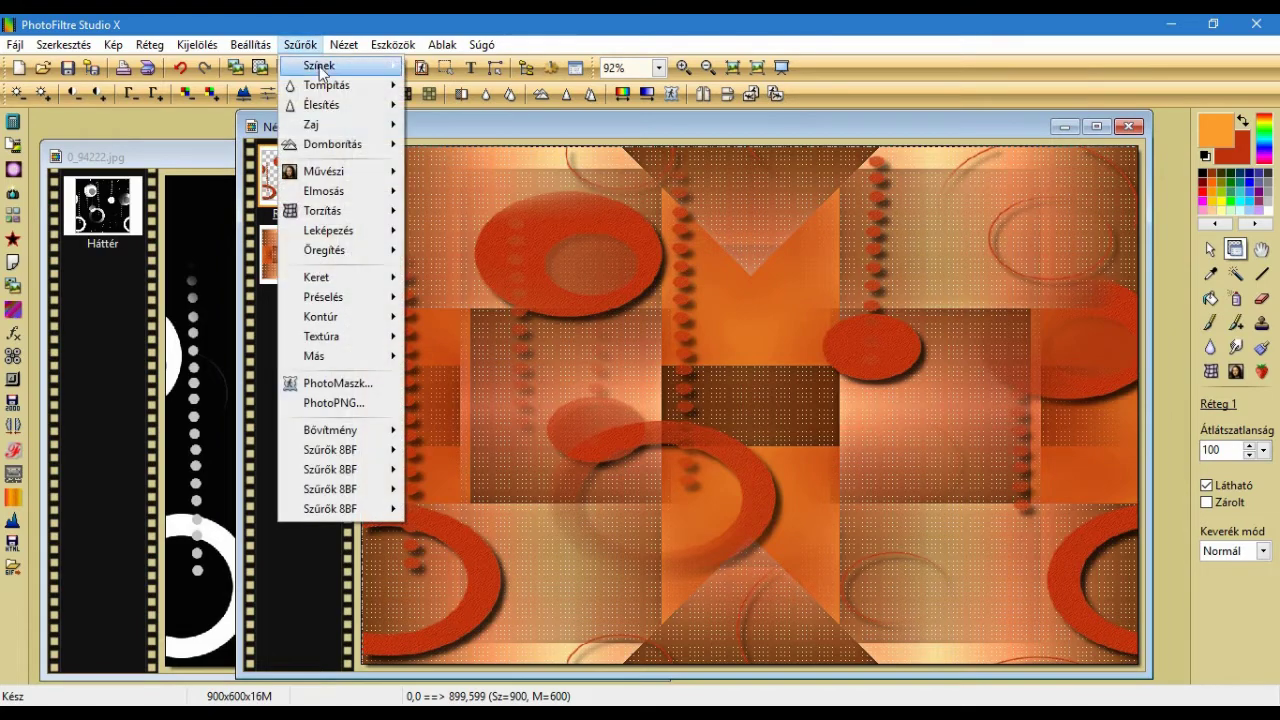
{"action": "mouse_move", "coordinate": [360, 111]}
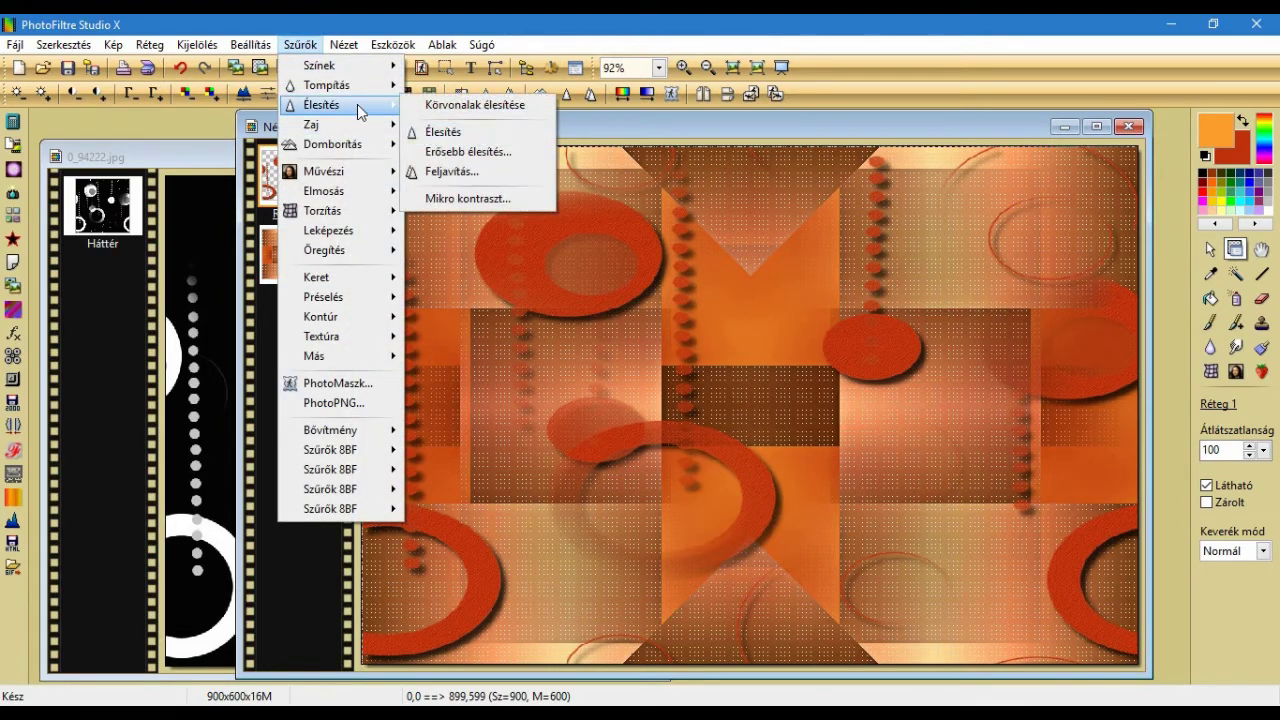
{"action": "left_click", "coordinate": [452, 198]}
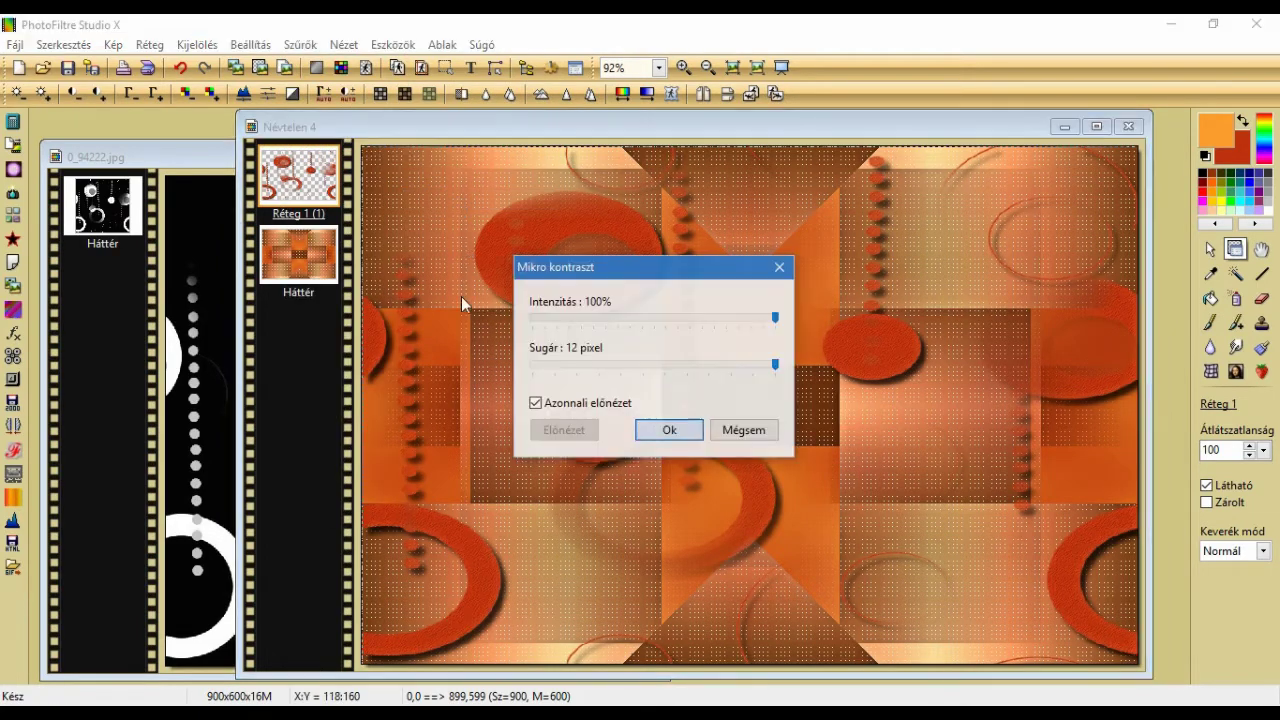
{"action": "left_click", "coordinate": [668, 428]}
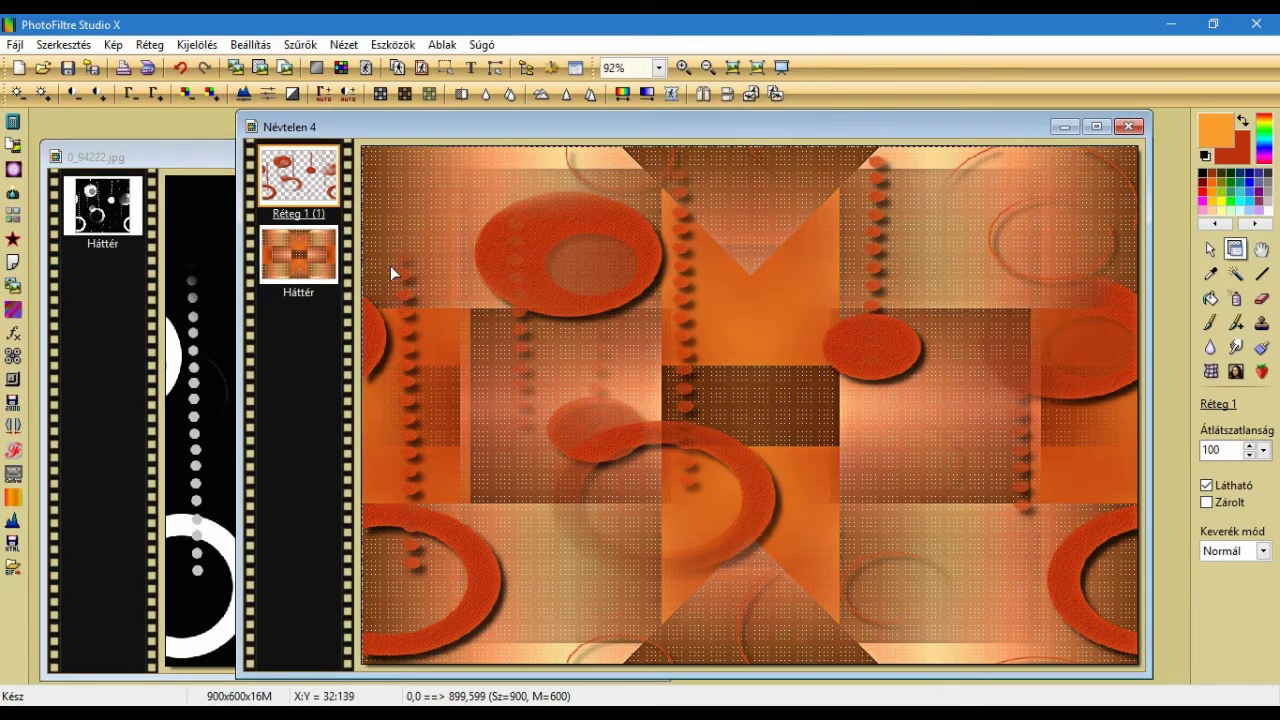
Merge all layers of the composition into the background and close the 0_94222 mask image
{"action": "left_click", "coordinate": [162, 47]}
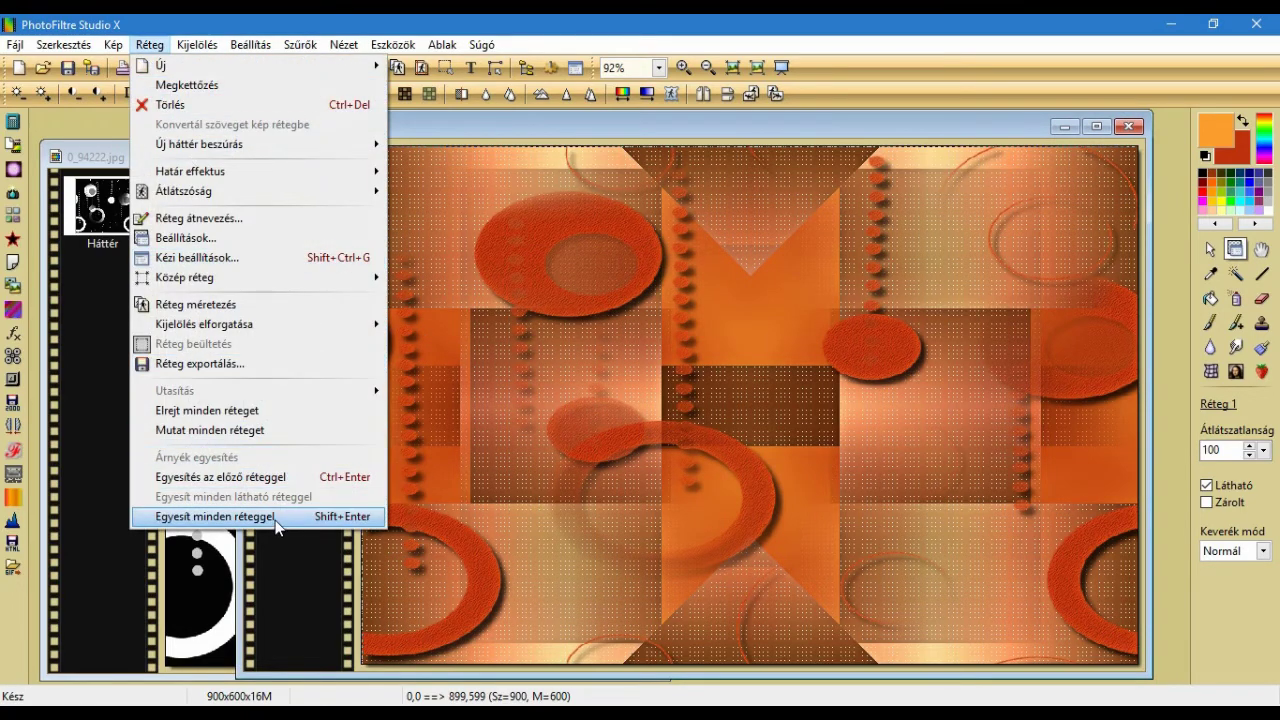
{"action": "left_click", "coordinate": [276, 521]}
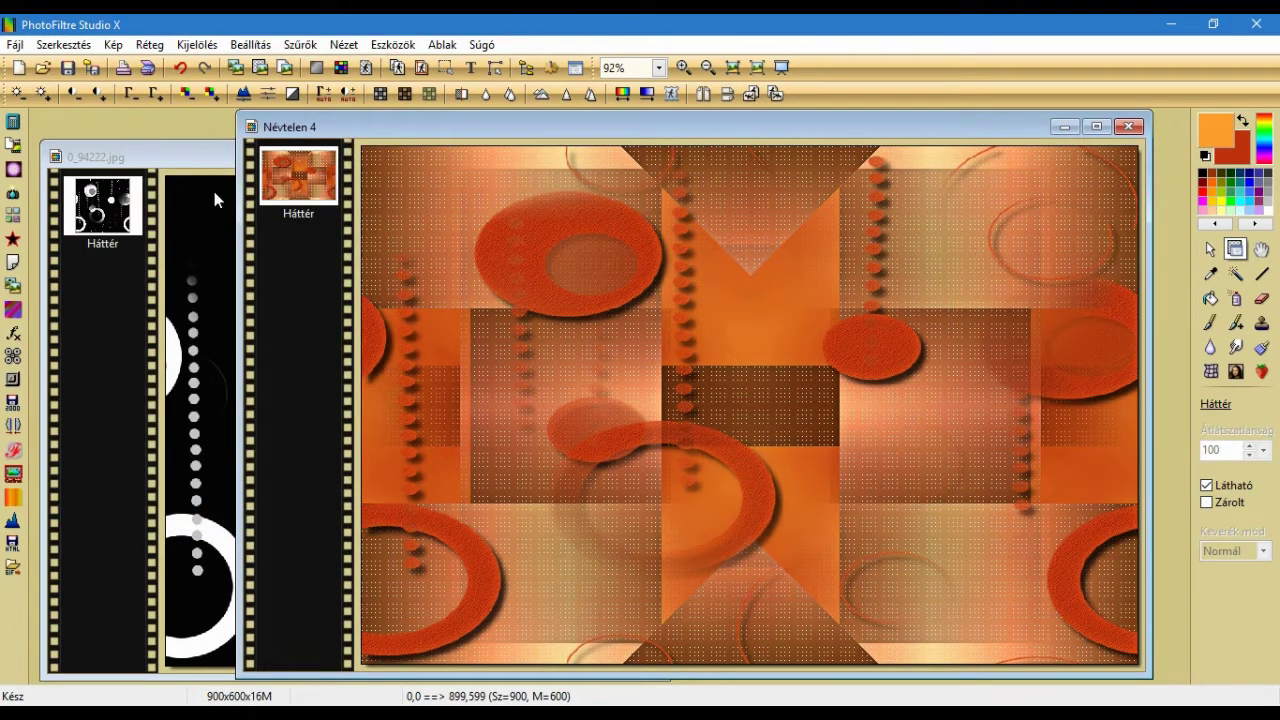
{"action": "left_click", "coordinate": [214, 195]}
{"action": "left_click", "coordinate": [645, 158]}
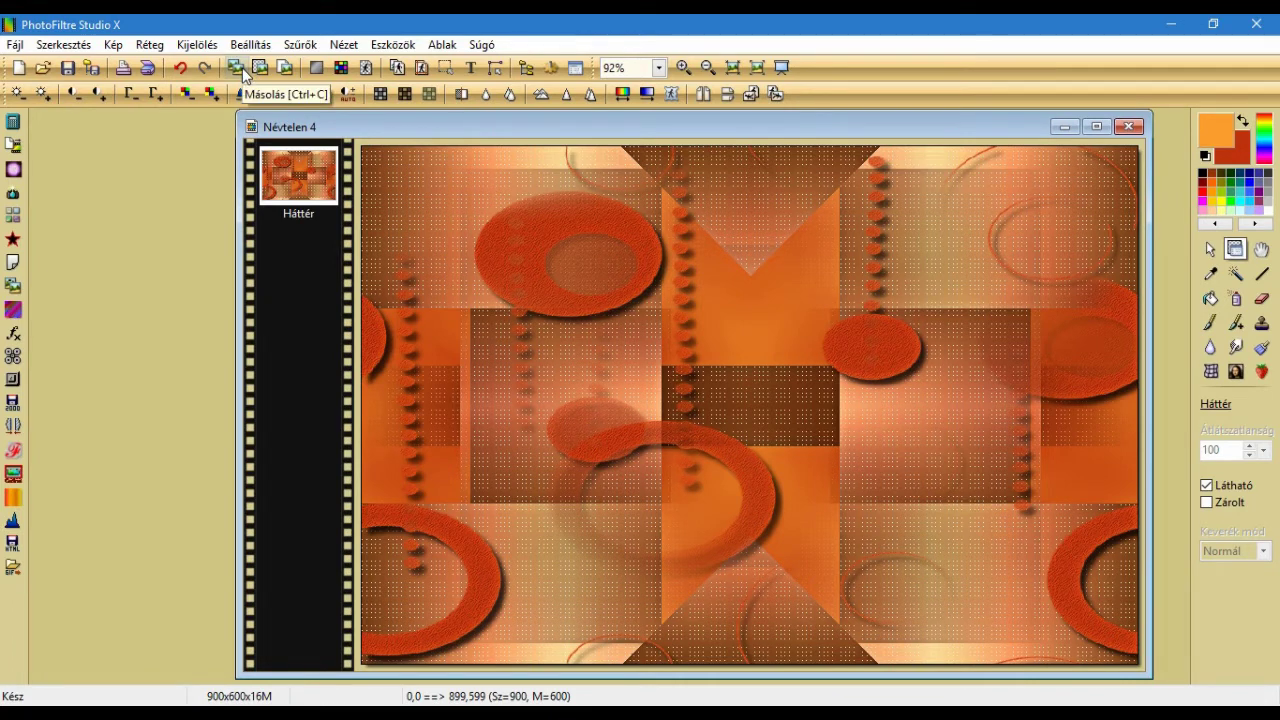
Add an outer frame 2 pixels wide around the image in the custom orange (253, 157, 45)
{"action": "left_click", "coordinate": [113, 44]}
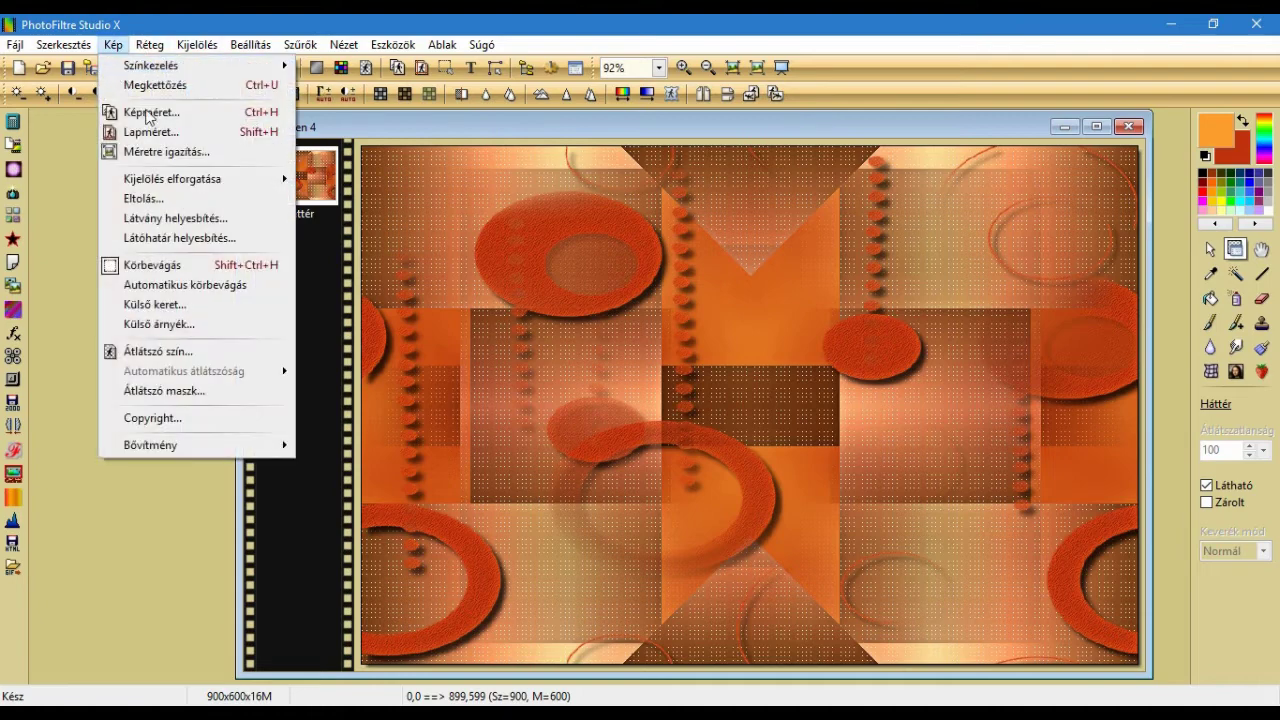
{"action": "left_click", "coordinate": [182, 304]}
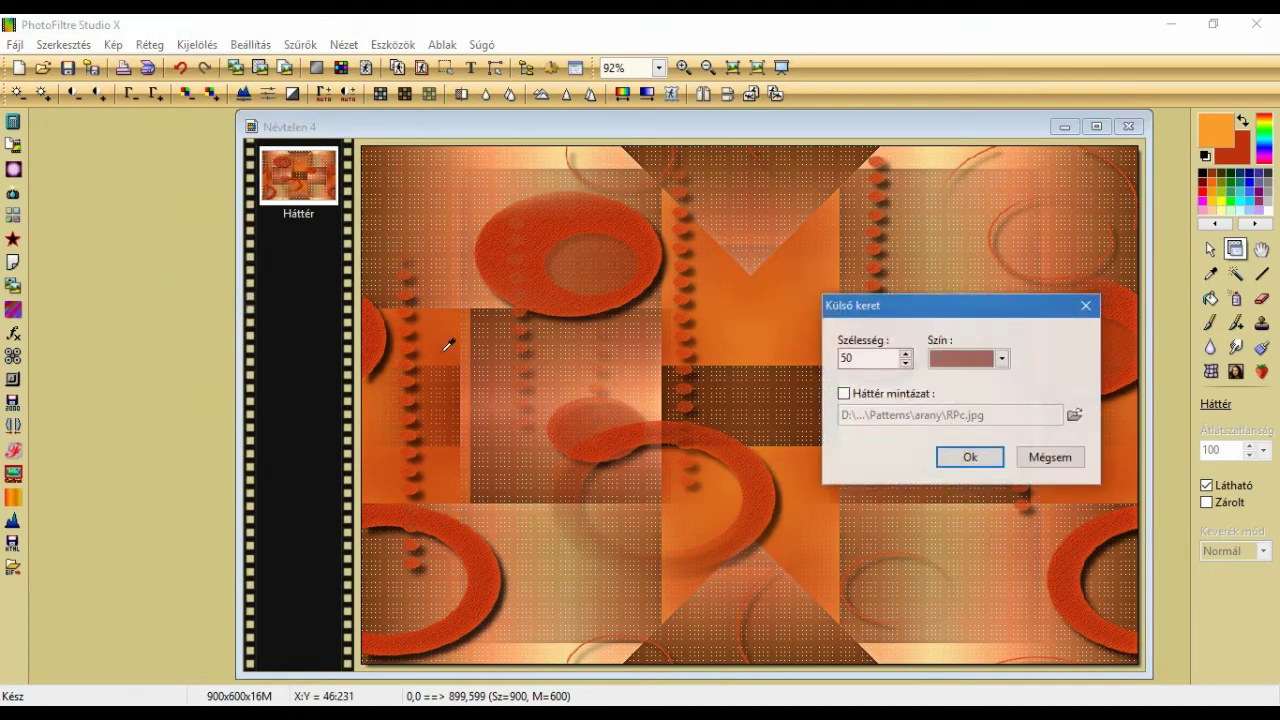
{"action": "double_click", "coordinate": [859, 361]}
{"action": "type", "text": "2"}
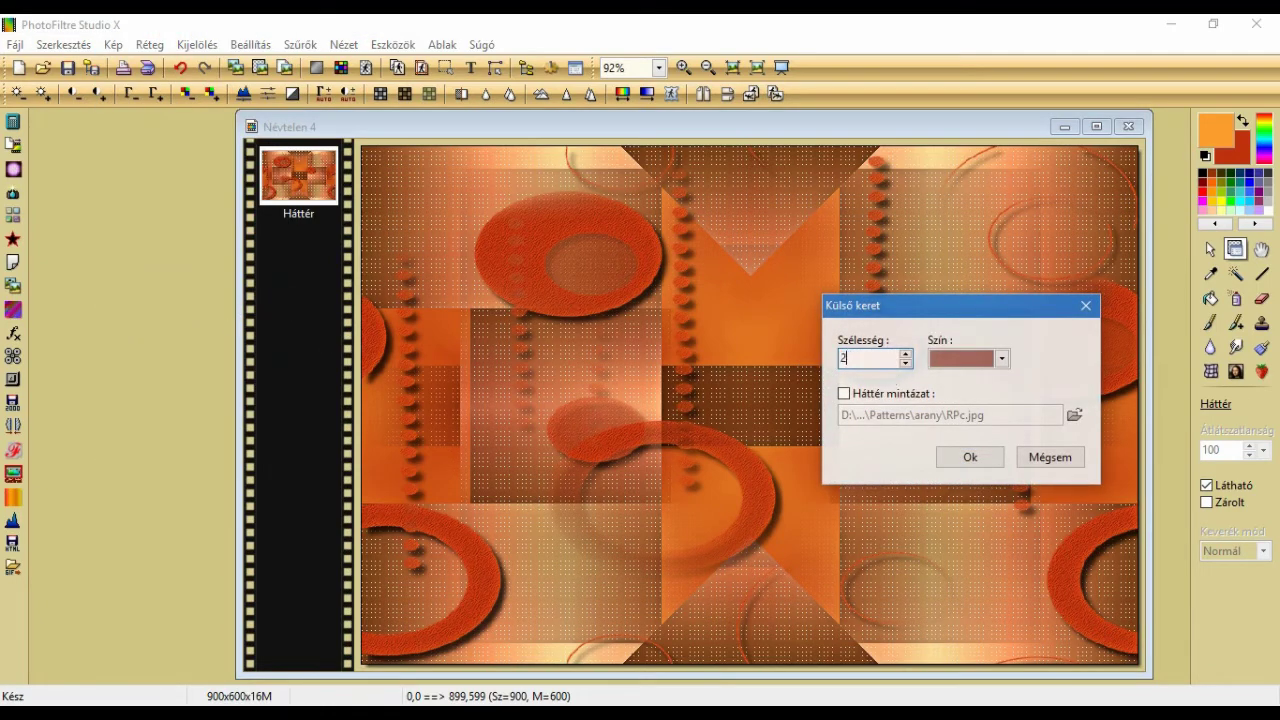
{"action": "left_click", "coordinate": [954, 358]}
{"action": "left_click", "coordinate": [448, 362]}
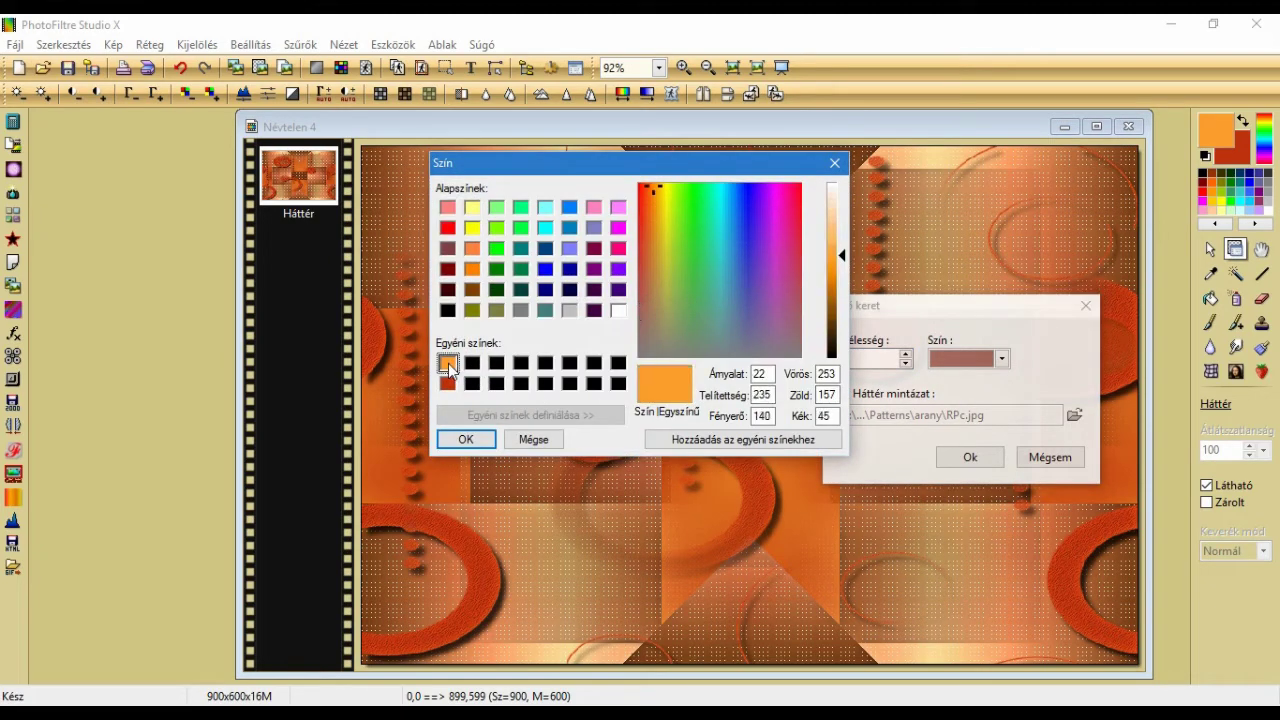
{"action": "left_click", "coordinate": [467, 440]}
{"action": "left_click", "coordinate": [968, 458]}
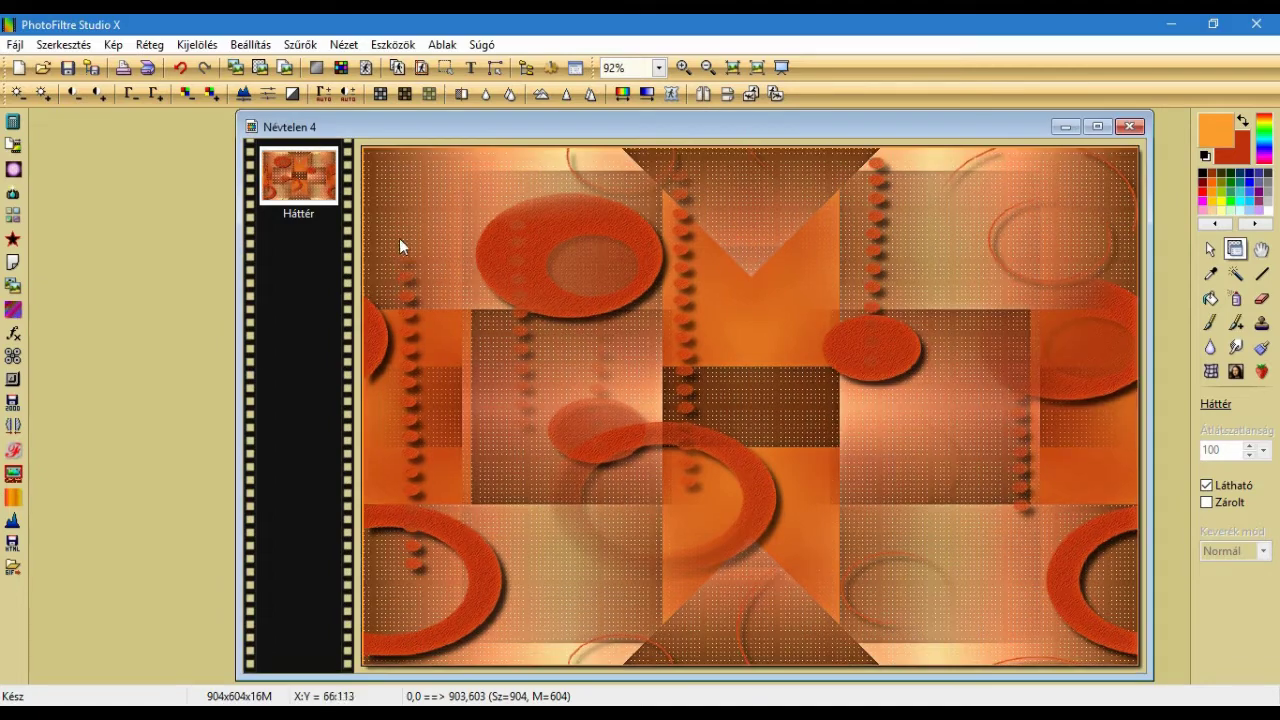
Add a second outer frame 35 pixels wide in the custom red (191, 49, 13)
{"action": "left_click", "coordinate": [113, 44]}
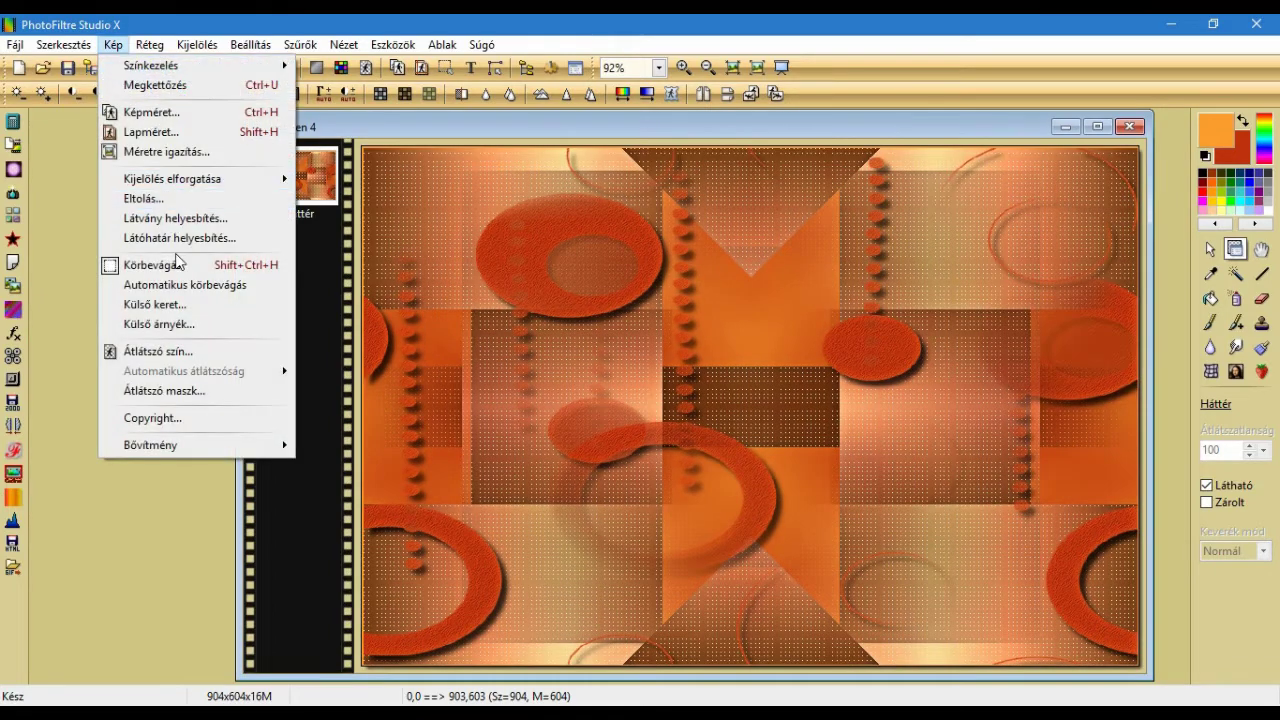
{"action": "left_click", "coordinate": [170, 305]}
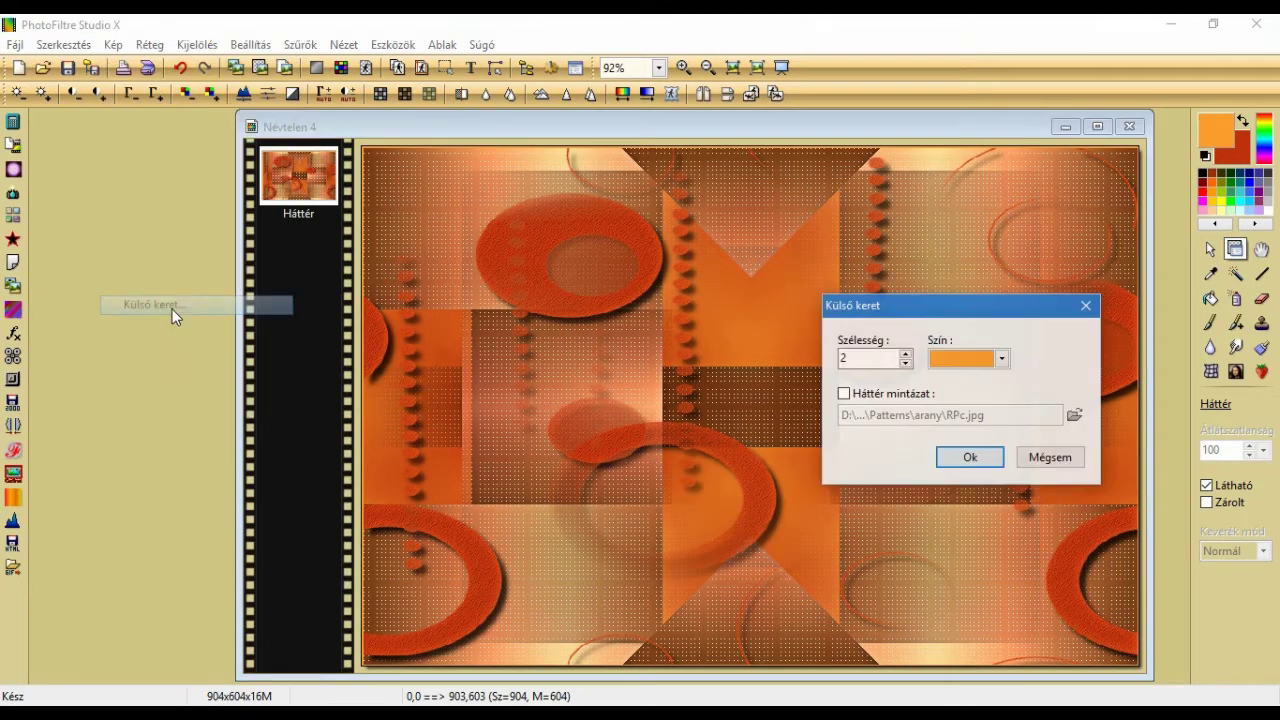
{"action": "double_click", "coordinate": [865, 359]}
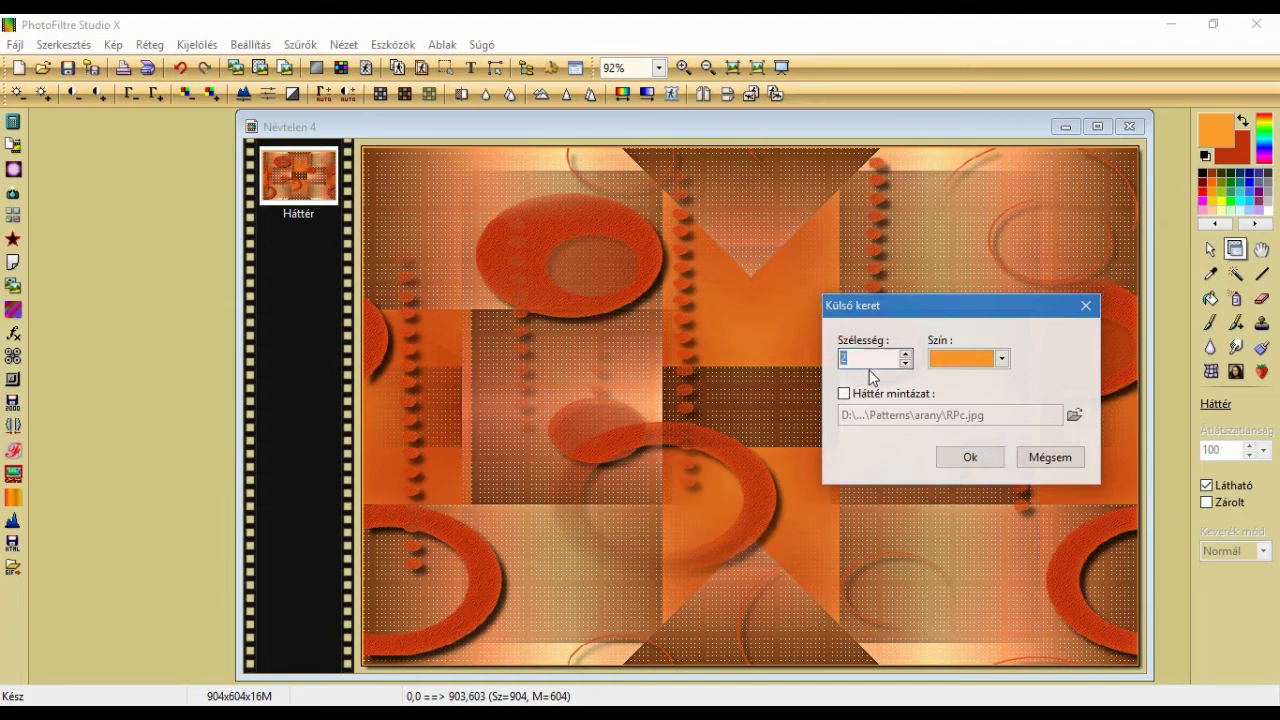
{"action": "type", "text": "35"}
{"action": "left_click", "coordinate": [953, 365]}
{"action": "left_click", "coordinate": [447, 384]}
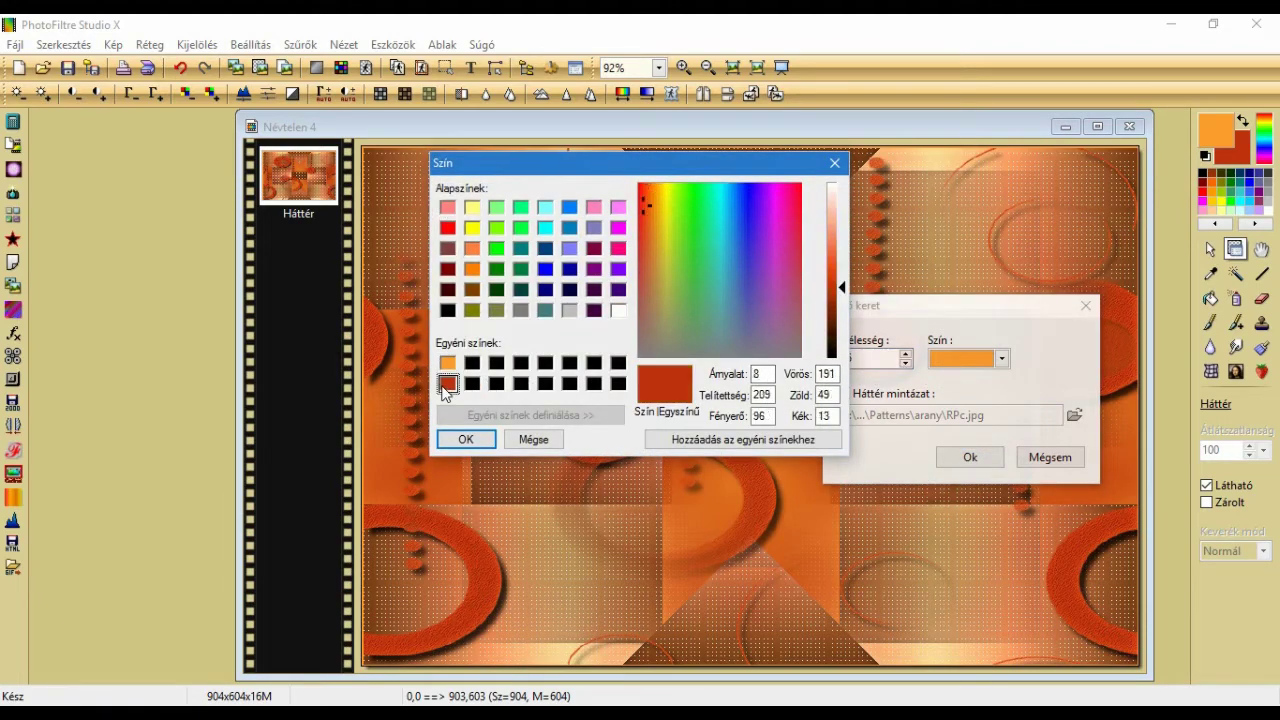
{"action": "left_click", "coordinate": [478, 441]}
{"action": "left_click", "coordinate": [969, 459]}
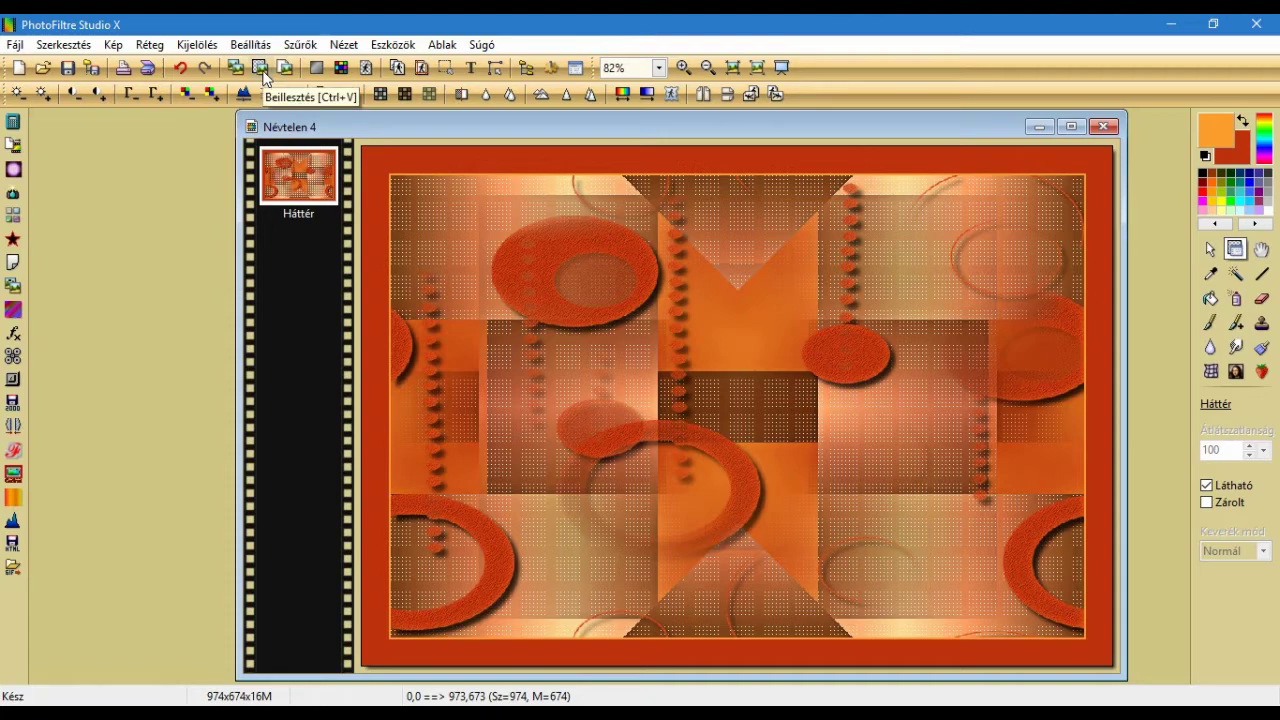
Paste the copied picture as a new layer and set its manual position to X 0, Y 0
{"action": "left_click", "coordinate": [264, 74]}
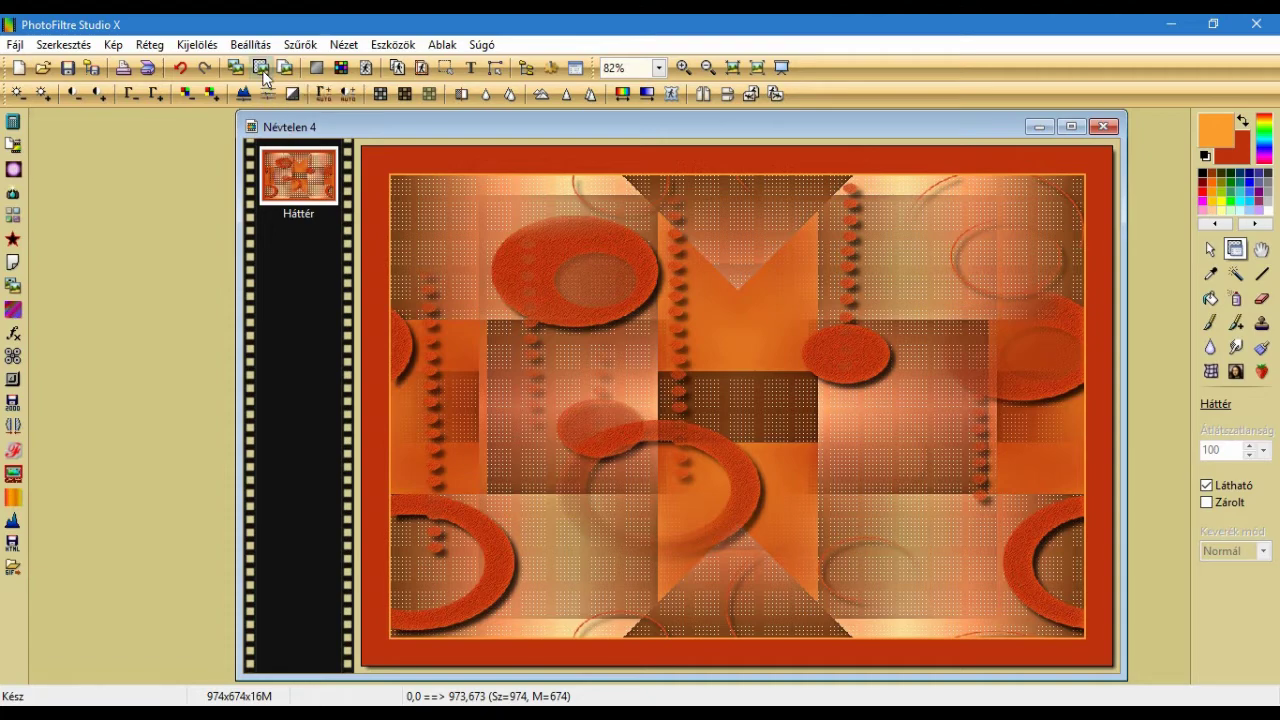
{"action": "right_click", "coordinate": [418, 188]}
{"action": "left_click", "coordinate": [514, 288]}
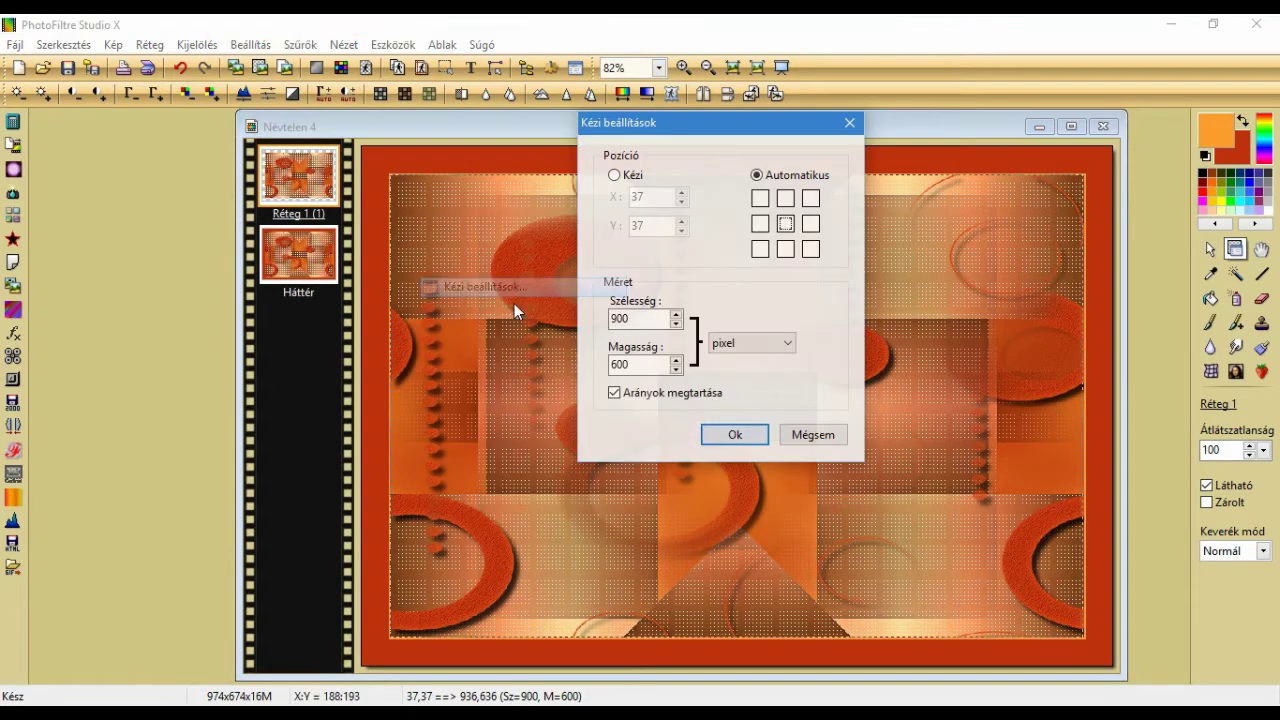
{"action": "left_click", "coordinate": [614, 175]}
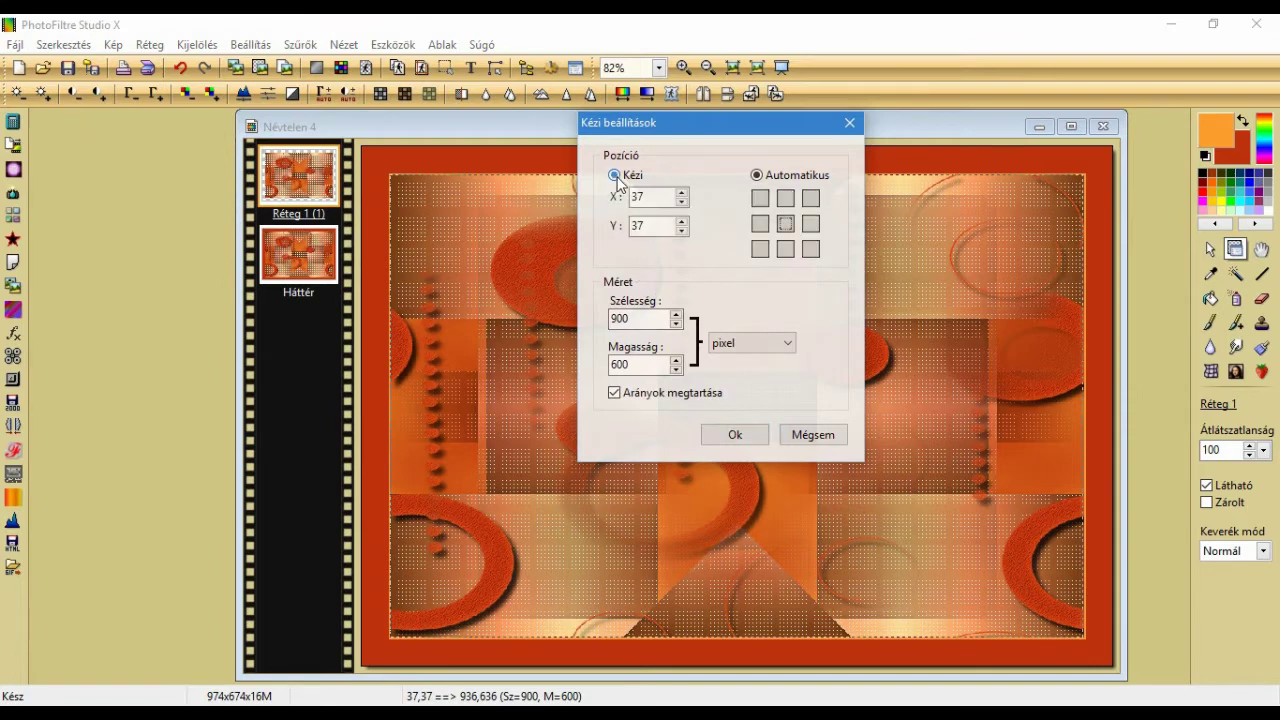
{"action": "double_click", "coordinate": [644, 196]}
{"action": "type", "text": "0"}
{"action": "key", "text": "Tab"}
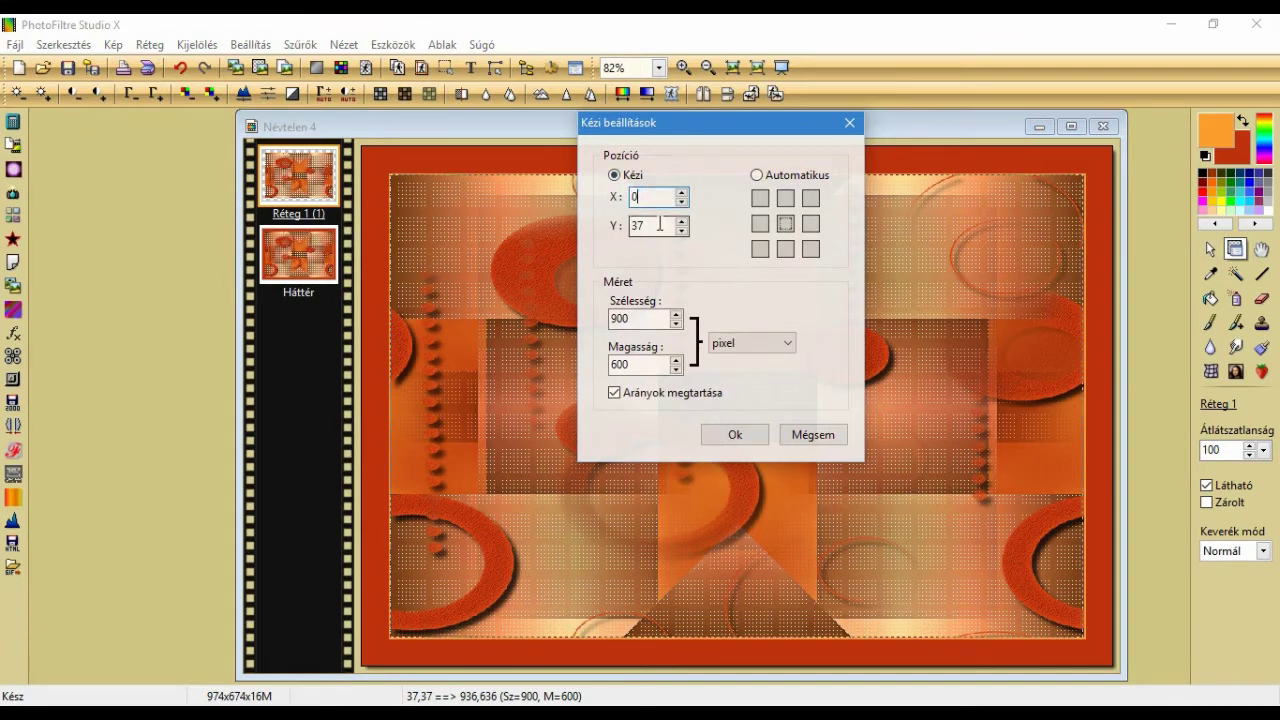
{"action": "type", "text": "0"}
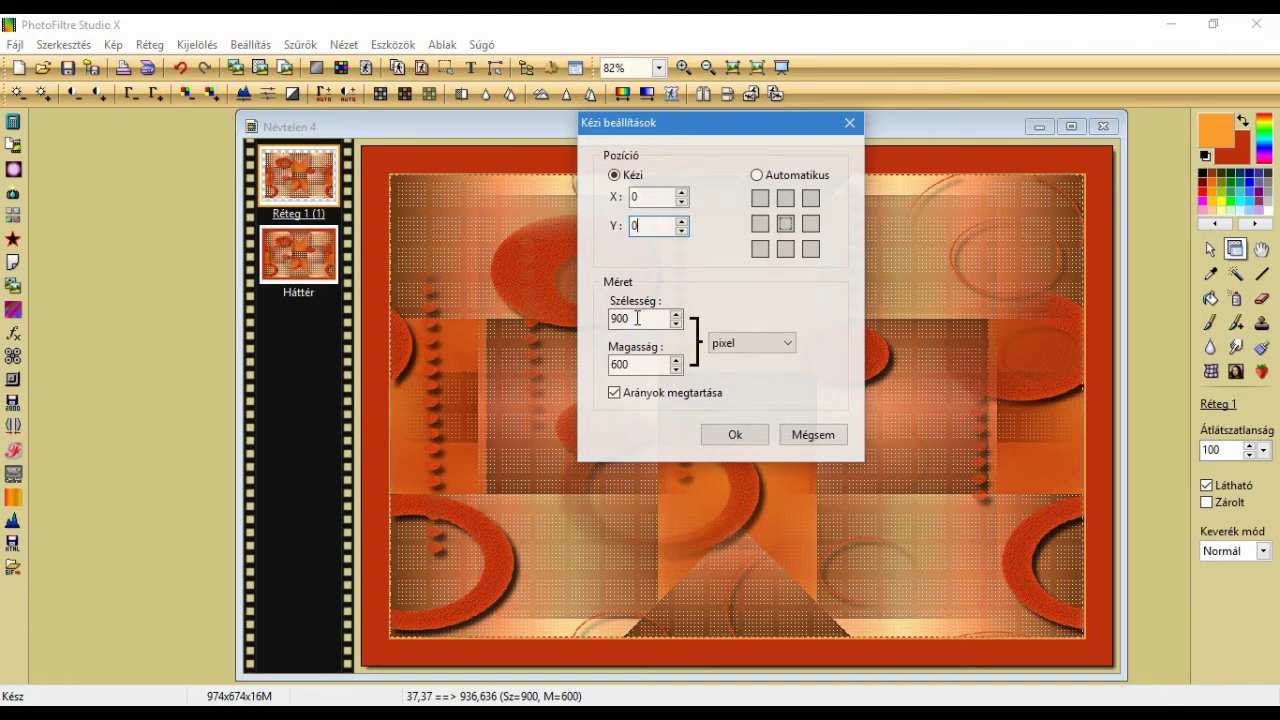
Resize the pasted layer to 974 x 674 pixels without keeping its proportions
{"action": "double_click", "coordinate": [637, 318]}
{"action": "type", "text": "974"}
{"action": "left_click", "coordinate": [614, 393]}
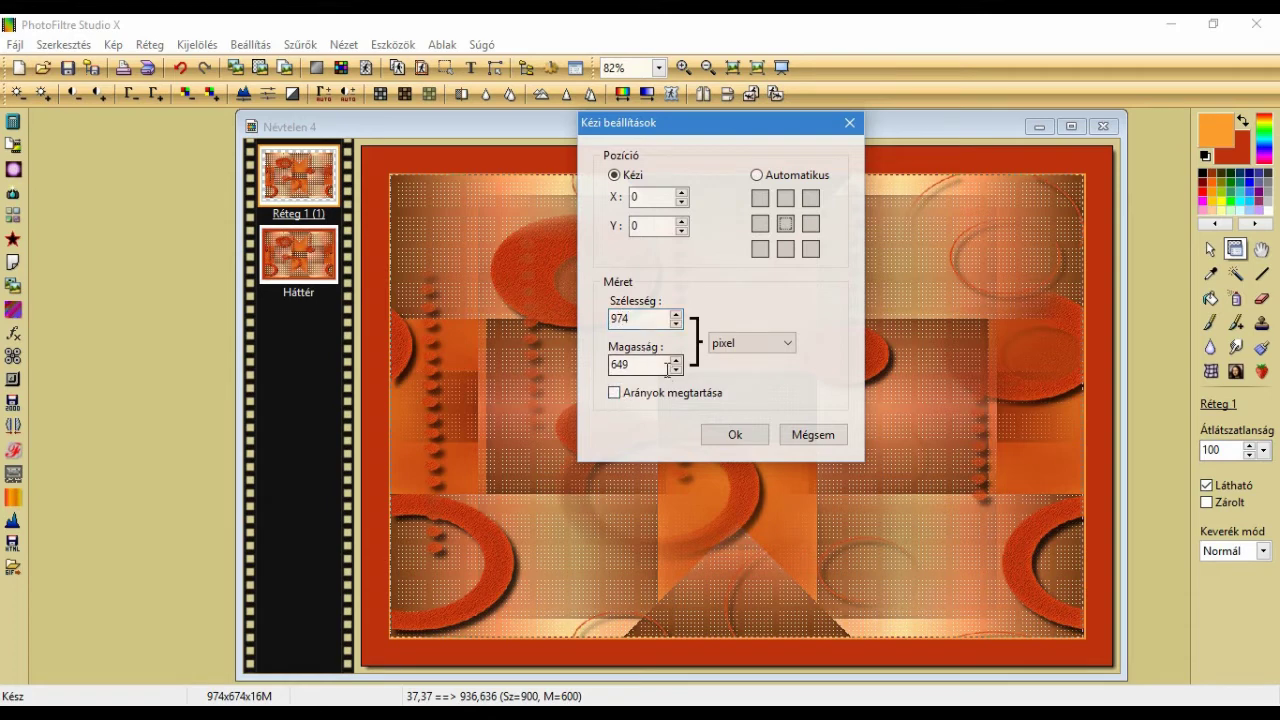
{"action": "left_click_drag", "start_coordinate": [618, 365], "coordinate": [643, 363]}
{"action": "left_click", "coordinate": [727, 436]}
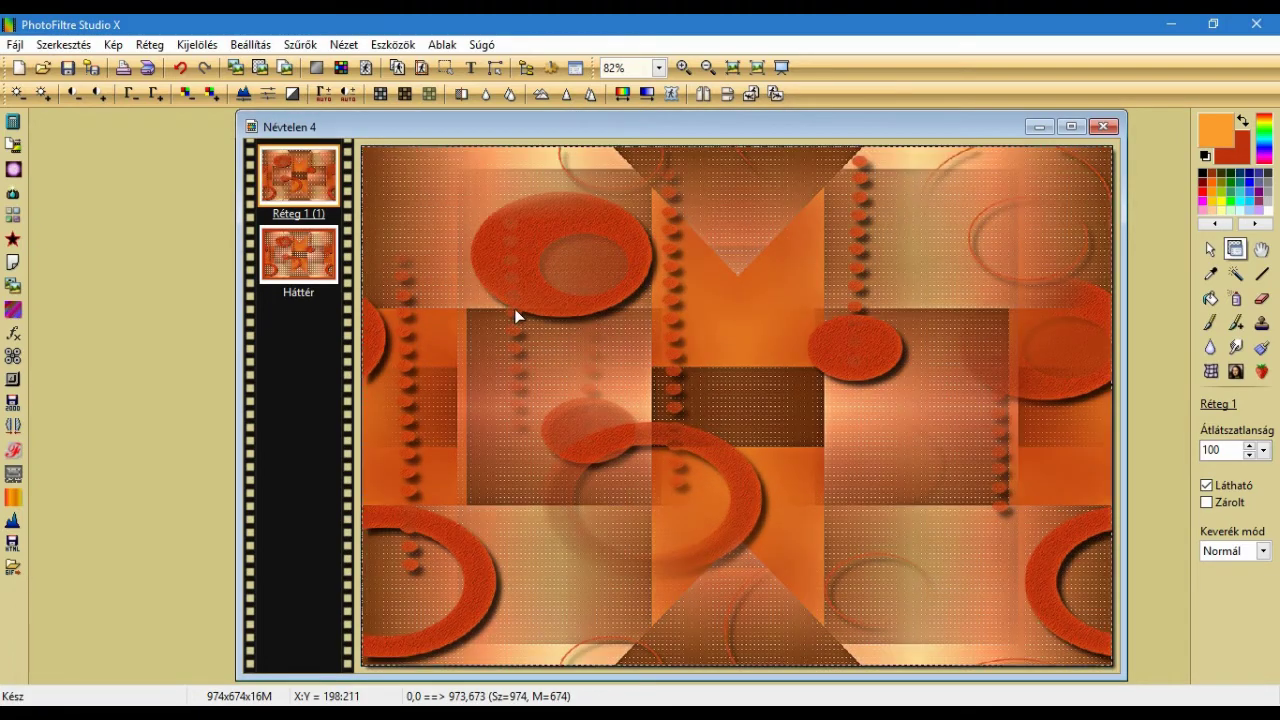
Select the whole pasted layer, contract the selection by 35 to delete the layer's interior, and hide the selection
{"action": "left_click", "coordinate": [197, 44]}
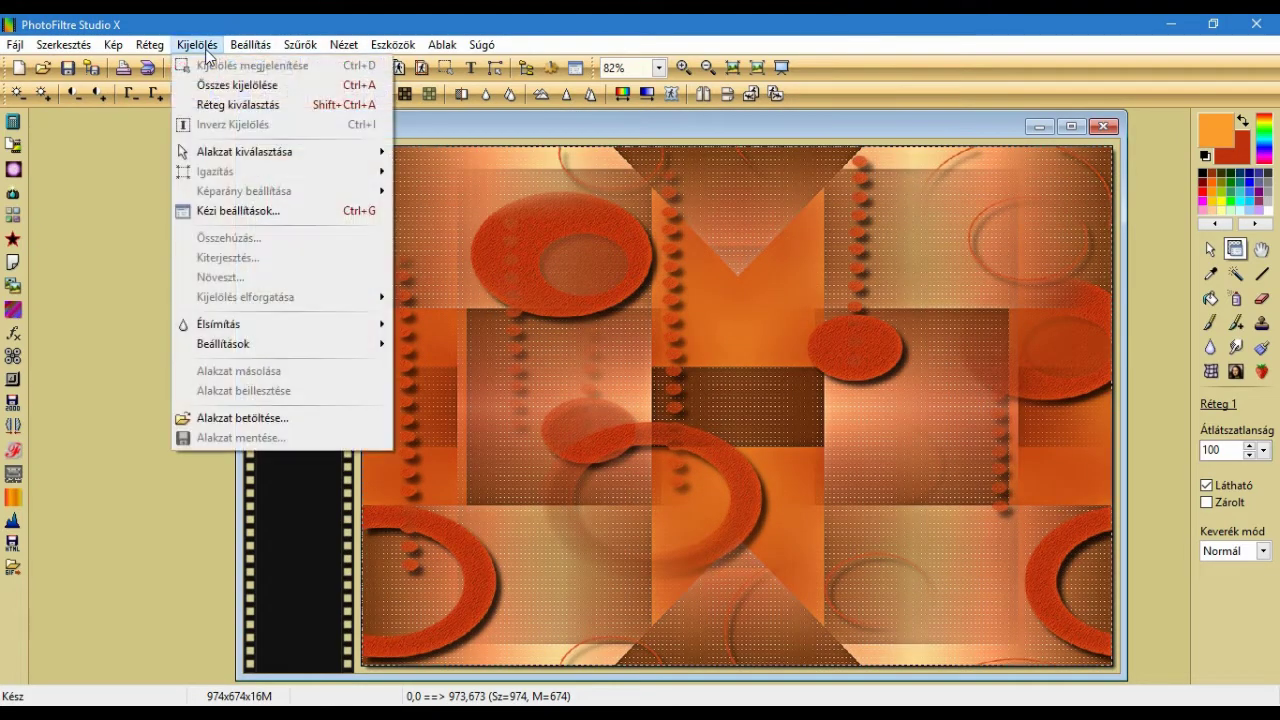
{"action": "left_click", "coordinate": [226, 86]}
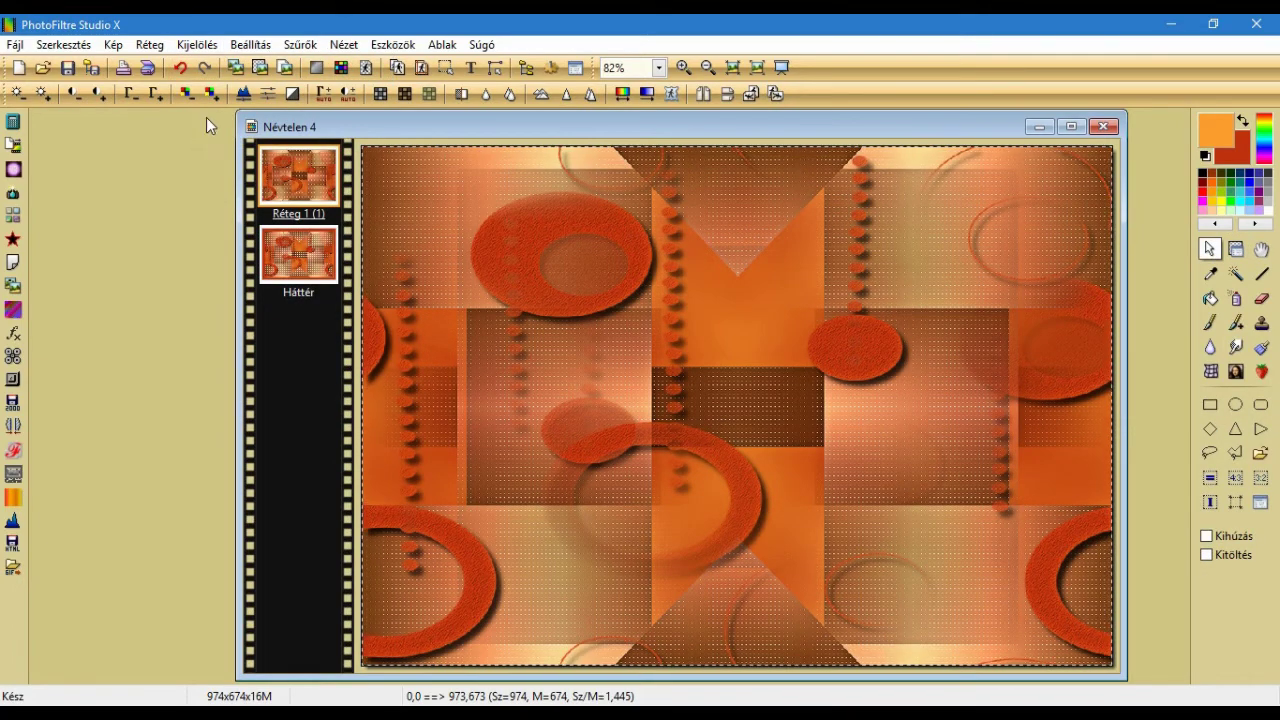
{"action": "left_click", "coordinate": [199, 46]}
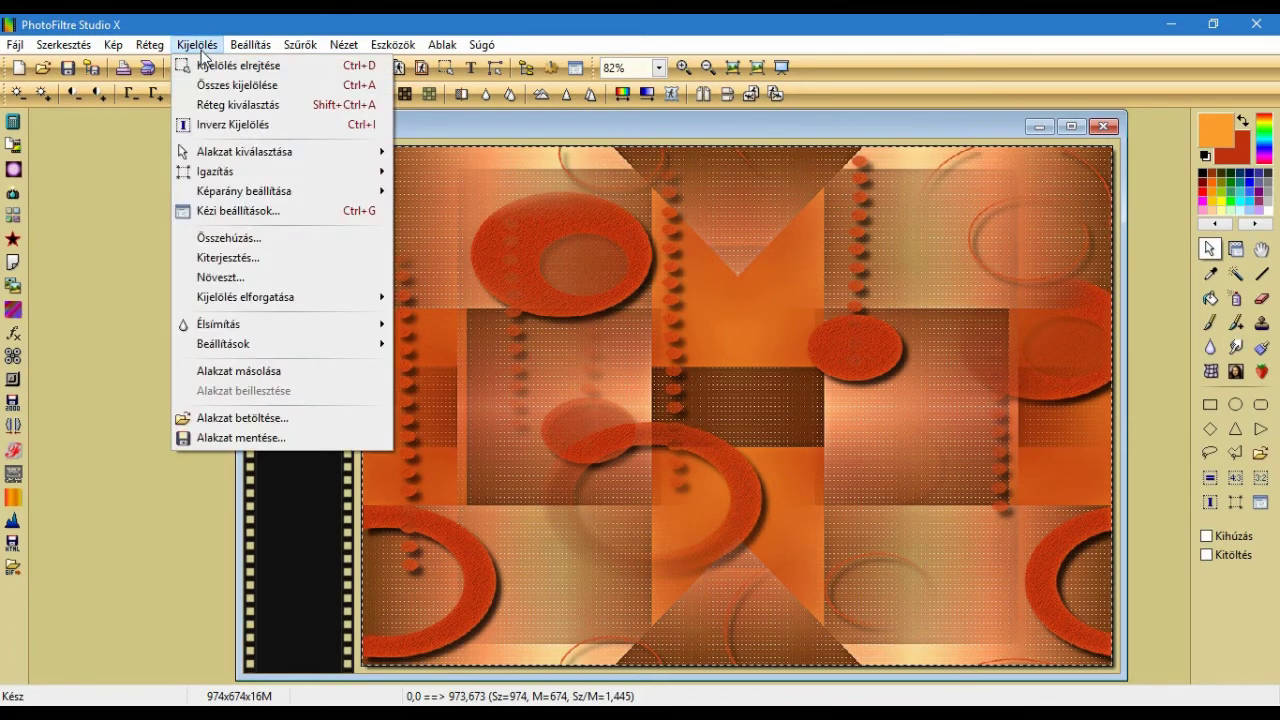
{"action": "left_click", "coordinate": [228, 237]}
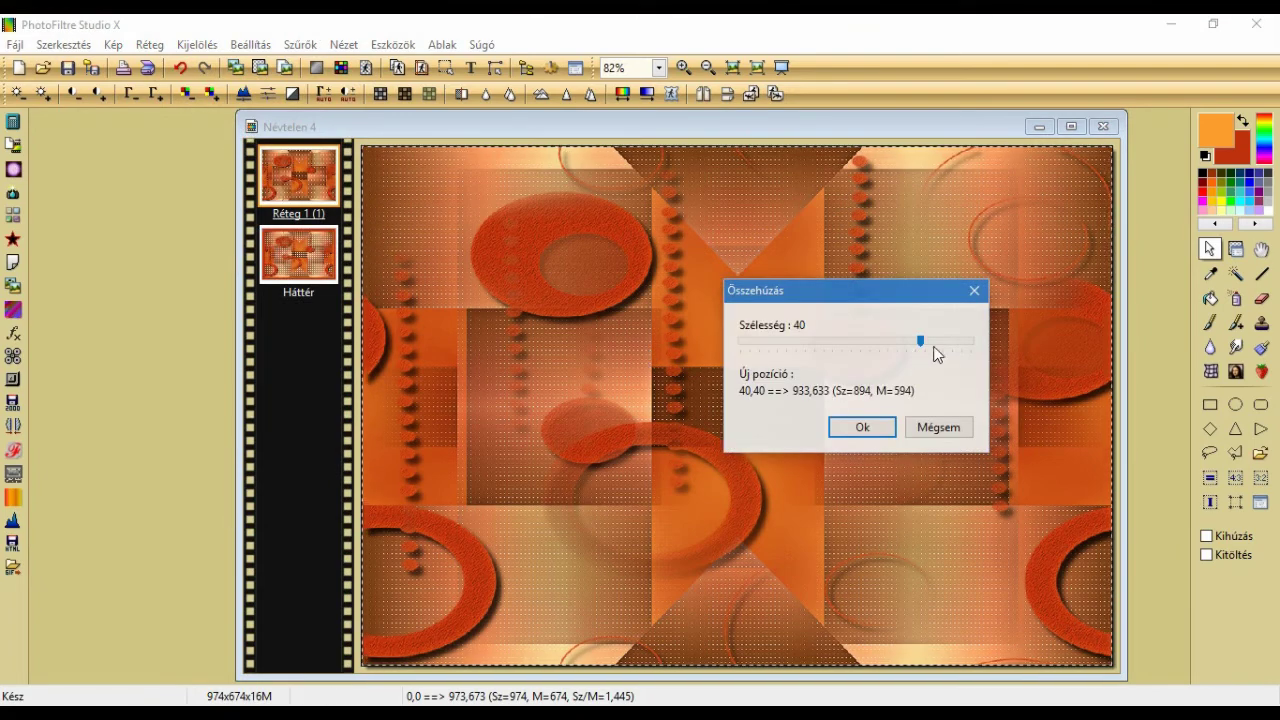
{"action": "left_click_drag", "start_coordinate": [919, 342], "coordinate": [903, 341]}
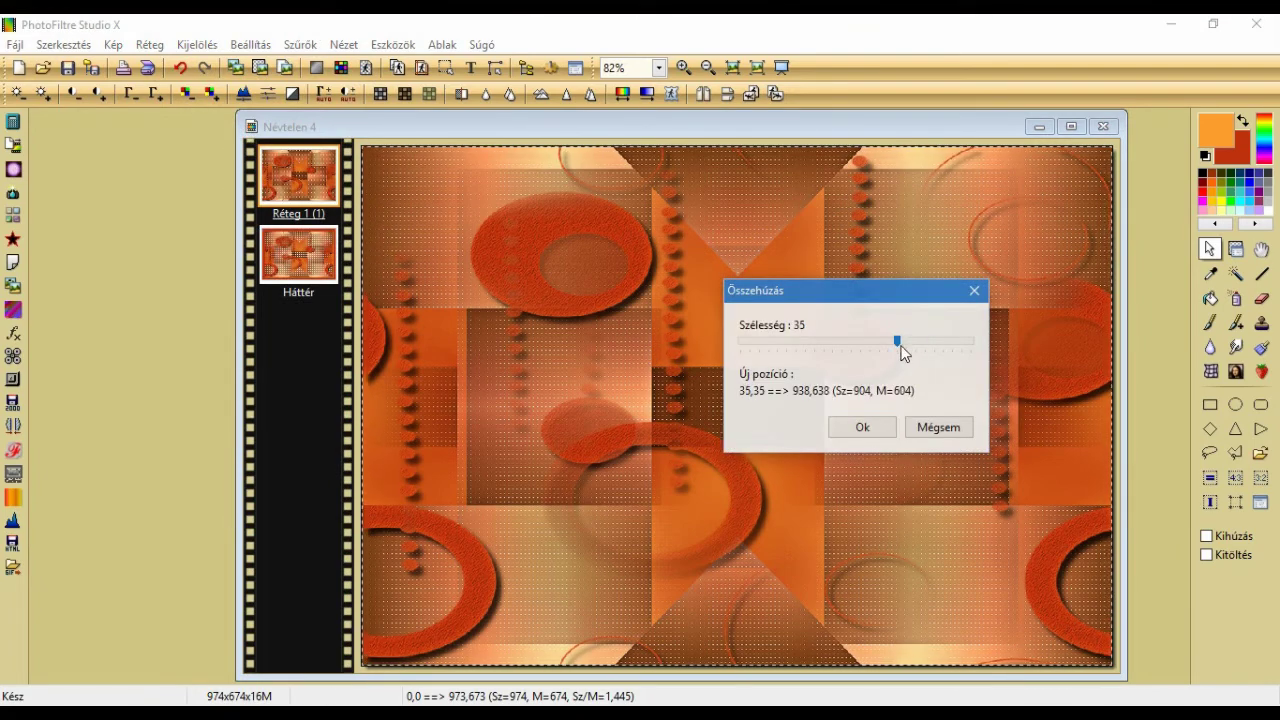
{"action": "left_click", "coordinate": [862, 427]}
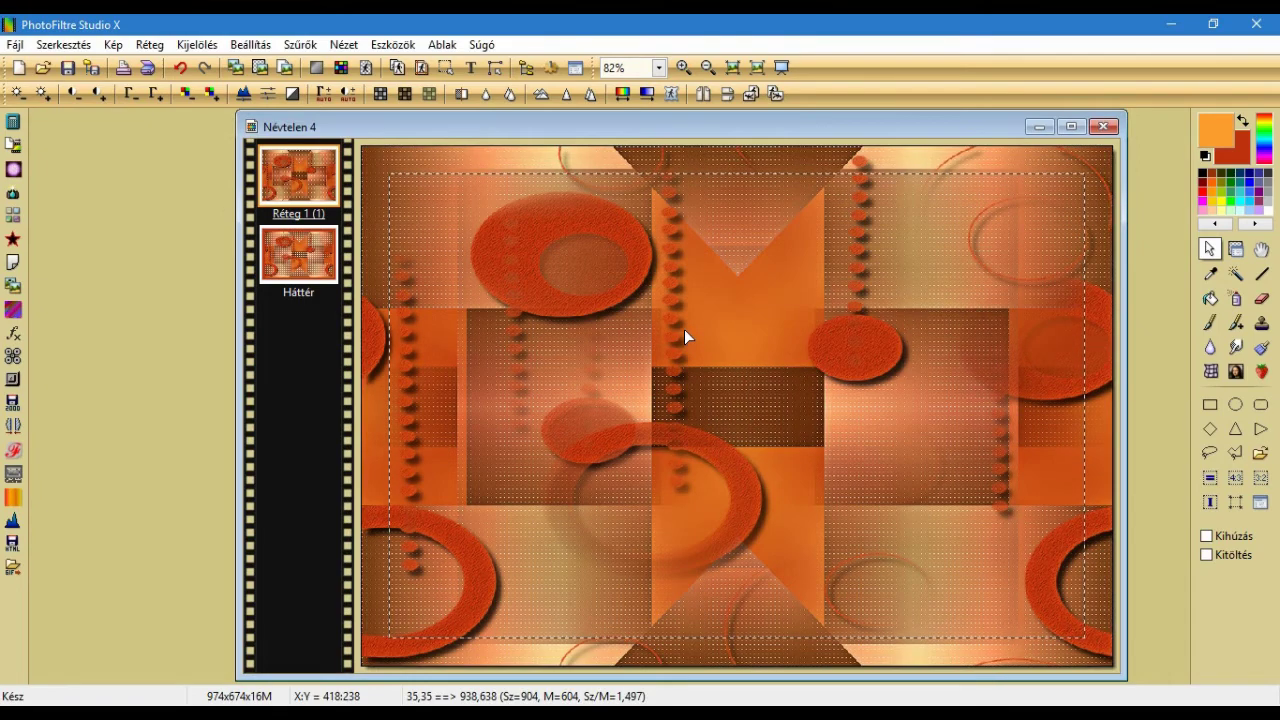
{"action": "key", "text": "Delete"}
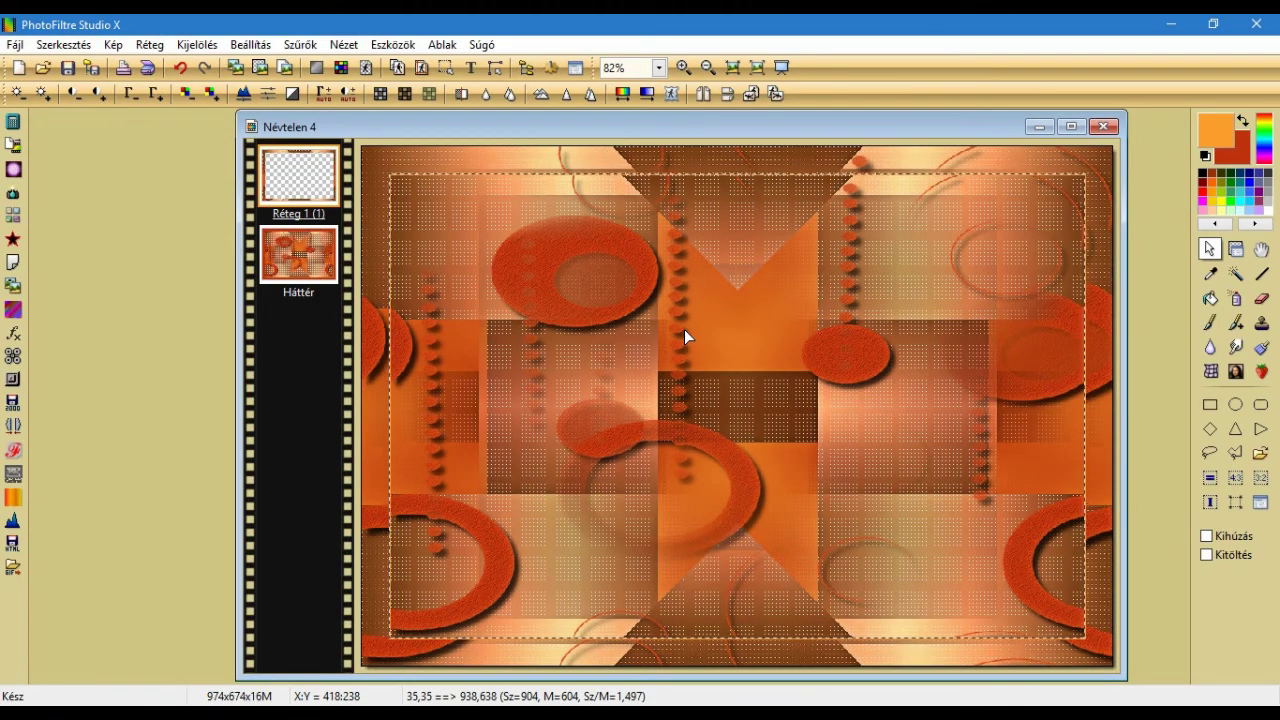
{"action": "left_click", "coordinate": [197, 45]}
{"action": "left_click", "coordinate": [215, 65]}
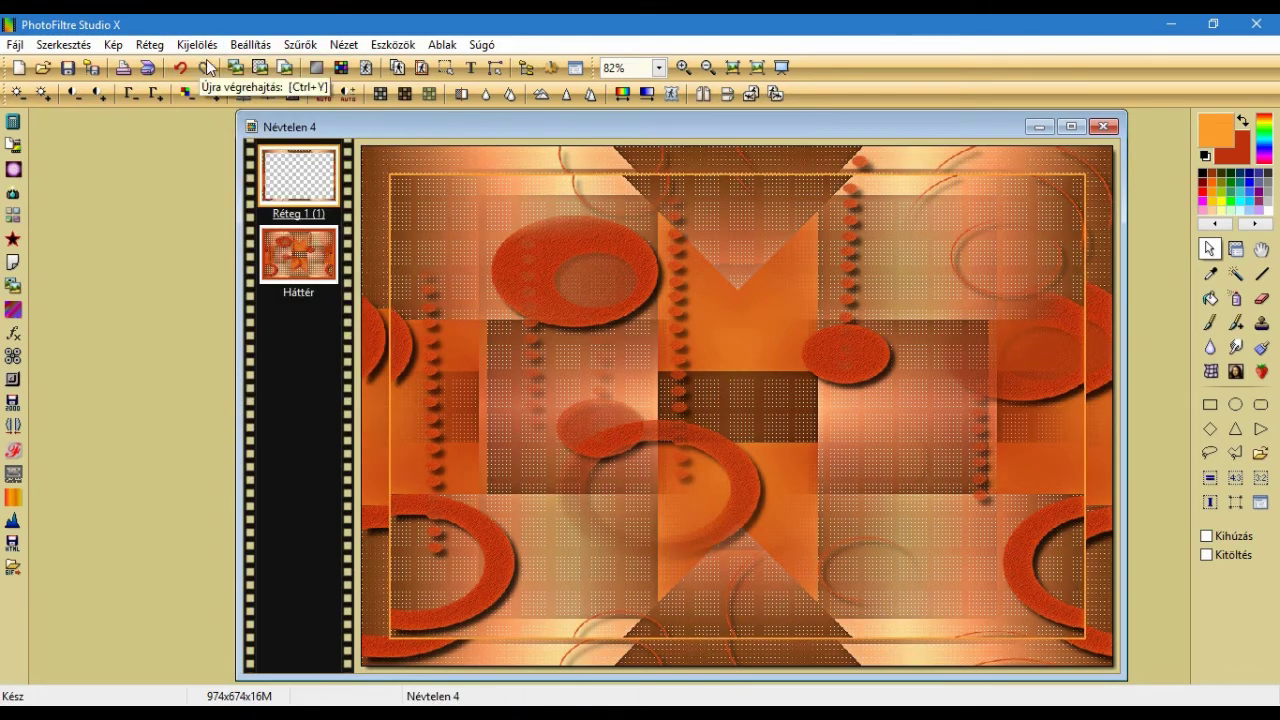
Apply a Gaussian blur with a 50 pixel radius to the border layer, leaving the alpha channel option off
{"action": "left_click", "coordinate": [302, 46]}
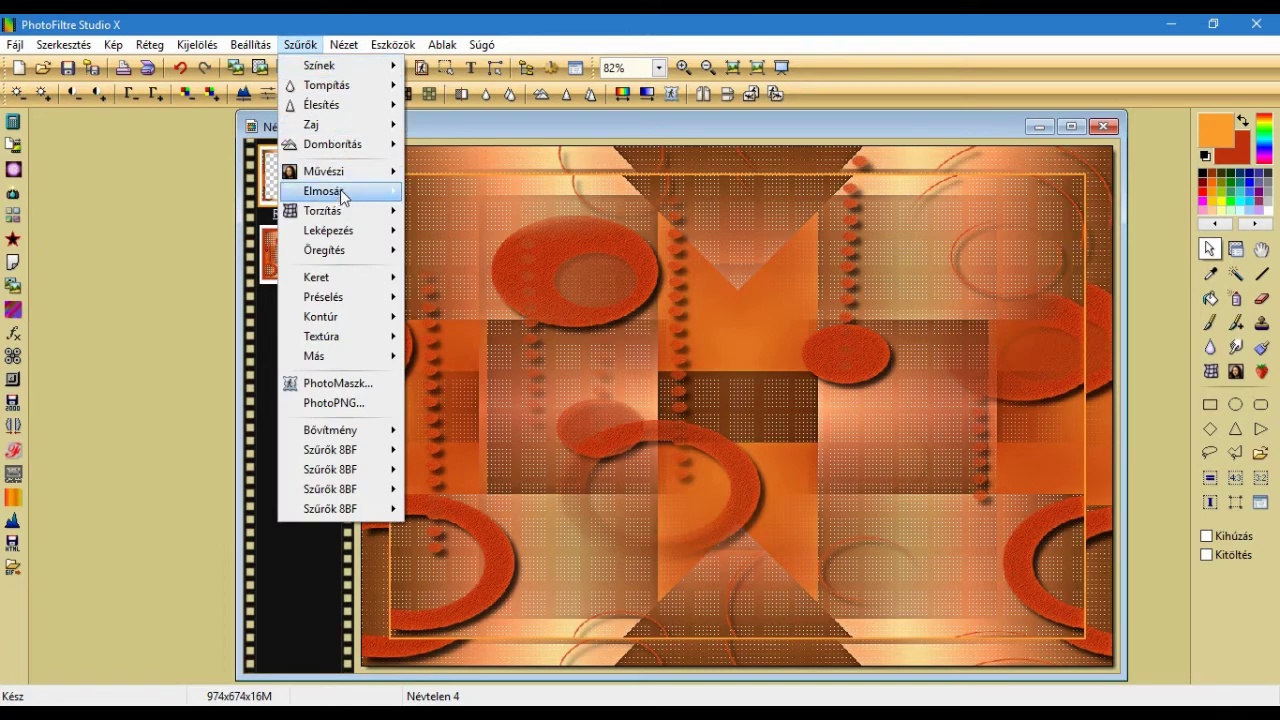
{"action": "mouse_move", "coordinate": [341, 200]}
{"action": "left_click", "coordinate": [478, 231]}
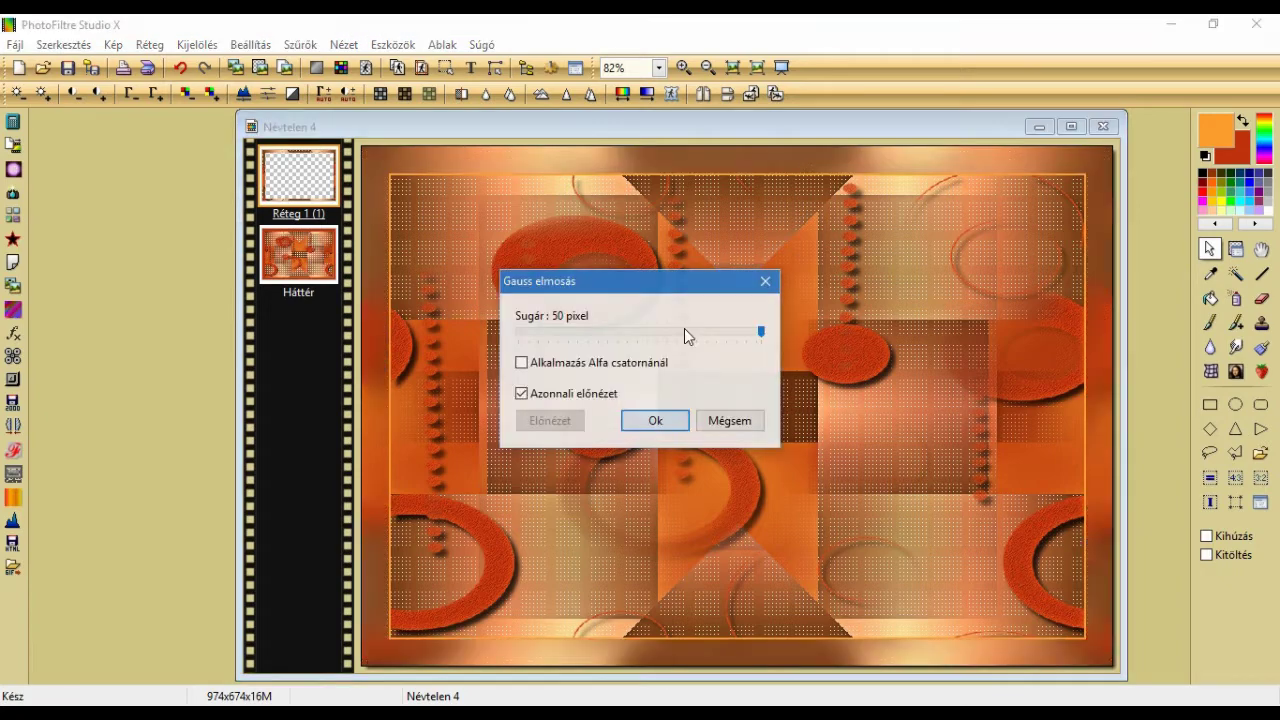
{"action": "left_click", "coordinate": [652, 424]}
Apply the Filters Unlimited Krusty's FX vol. I 1.0 Radial Texturizer to the border layer with Radial Frequency 123 and Brightness 43
{"action": "left_click", "coordinate": [300, 44]}
{"action": "mouse_move", "coordinate": [342, 452]}
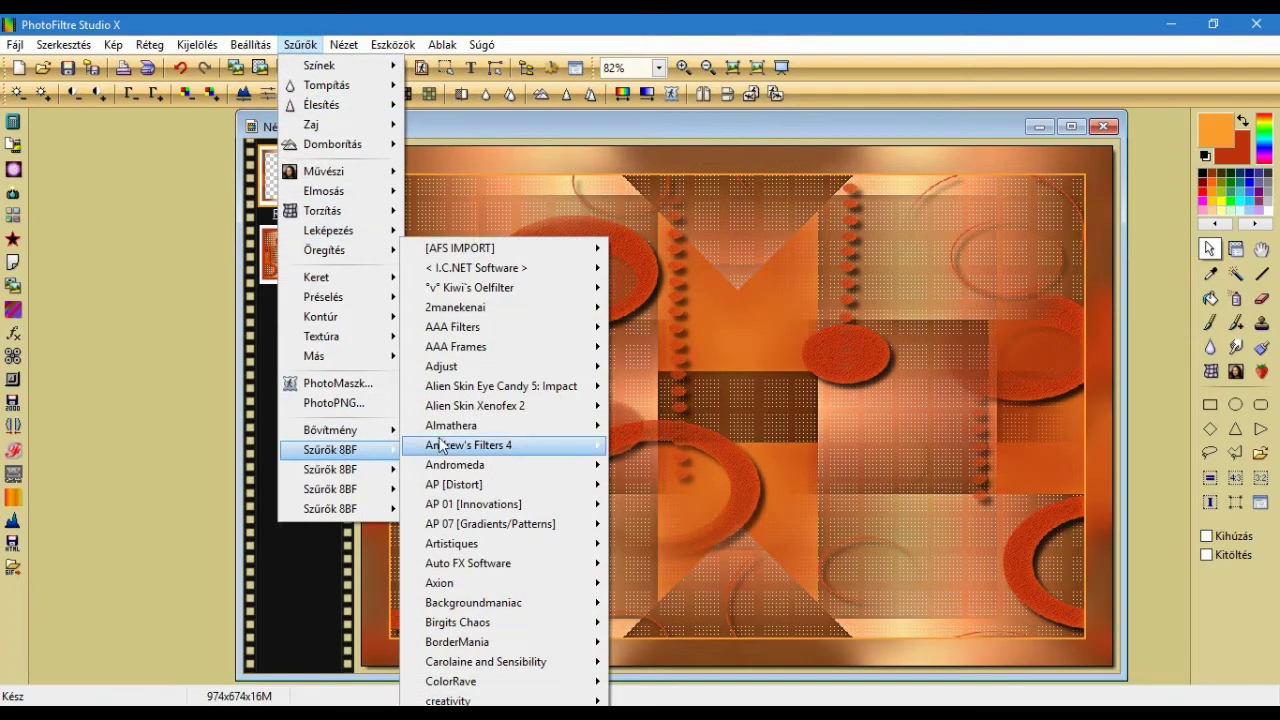
{"action": "mouse_move", "coordinate": [555, 268]}
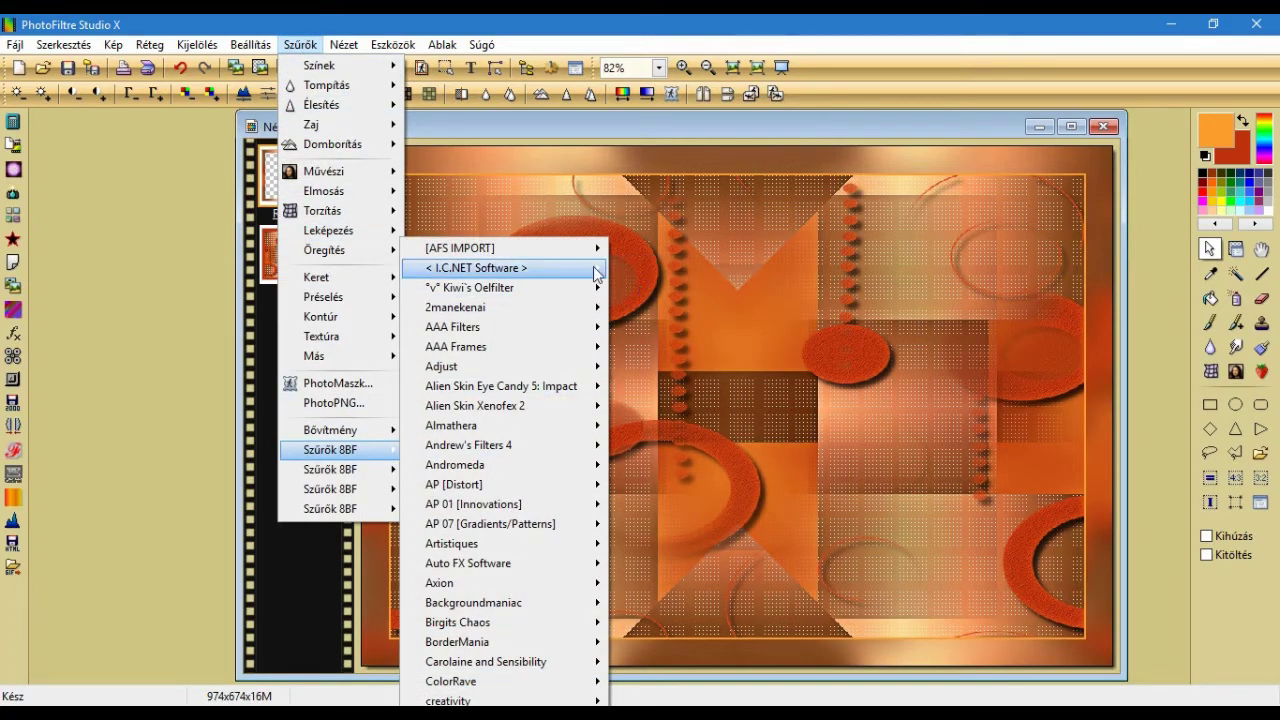
{"action": "left_click", "coordinate": [624, 270]}
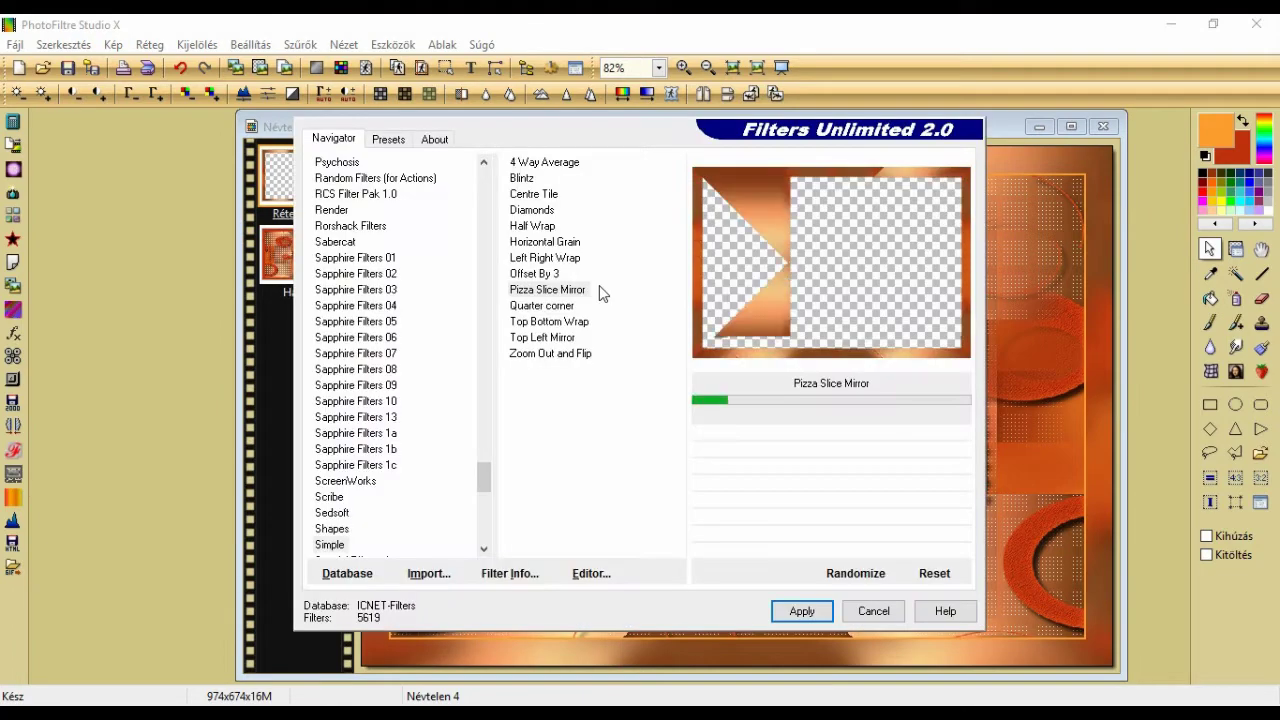
{"action": "left_click_drag", "start_coordinate": [483, 487], "coordinate": [487, 404]}
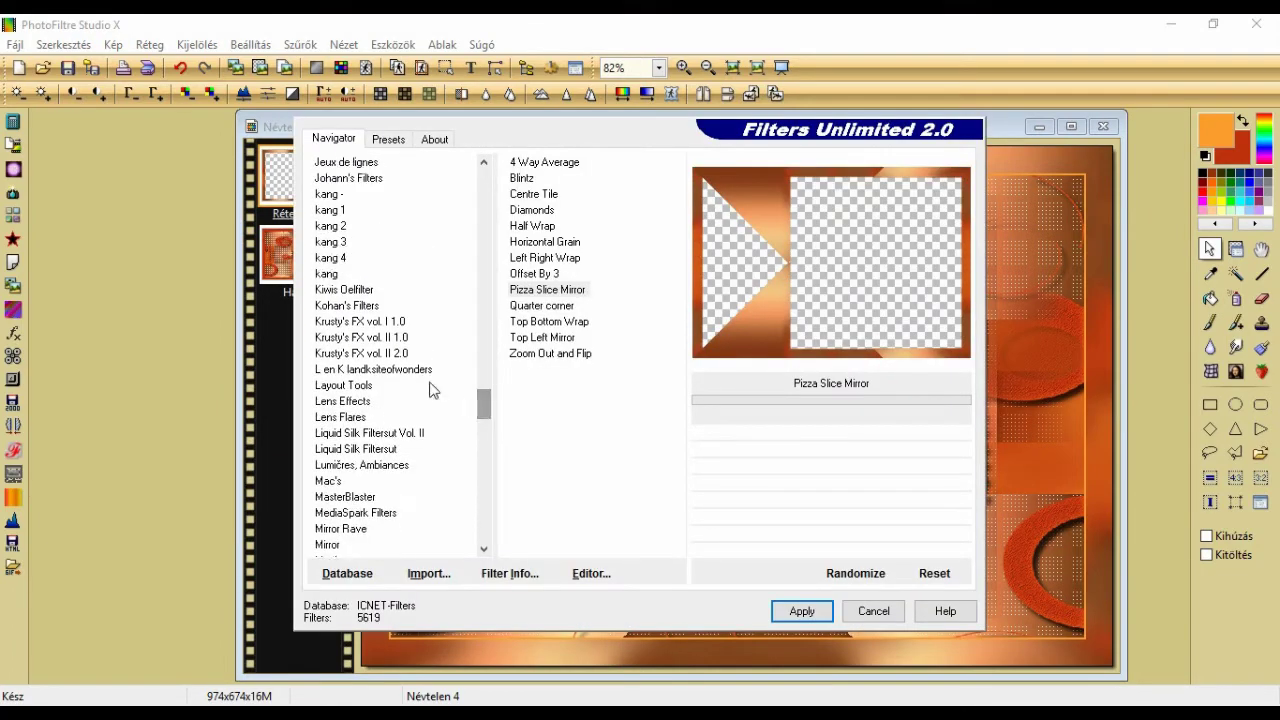
{"action": "left_click", "coordinate": [350, 322]}
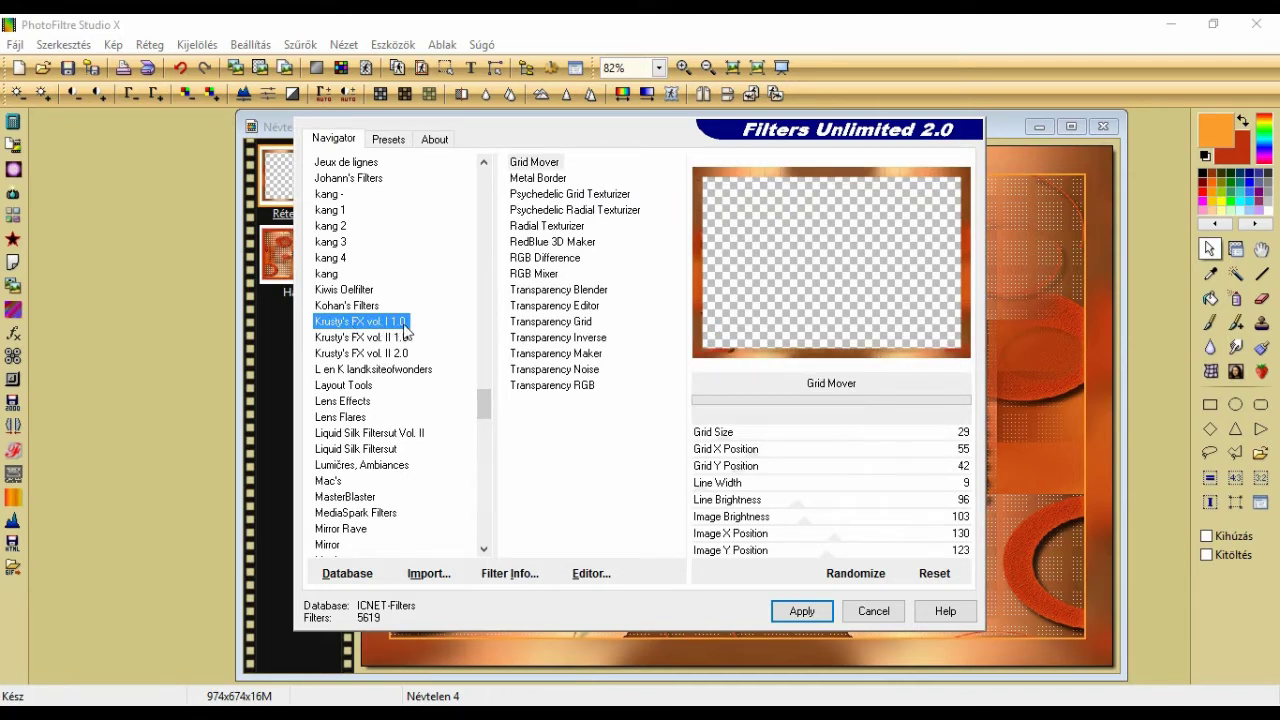
{"action": "left_click", "coordinate": [556, 228]}
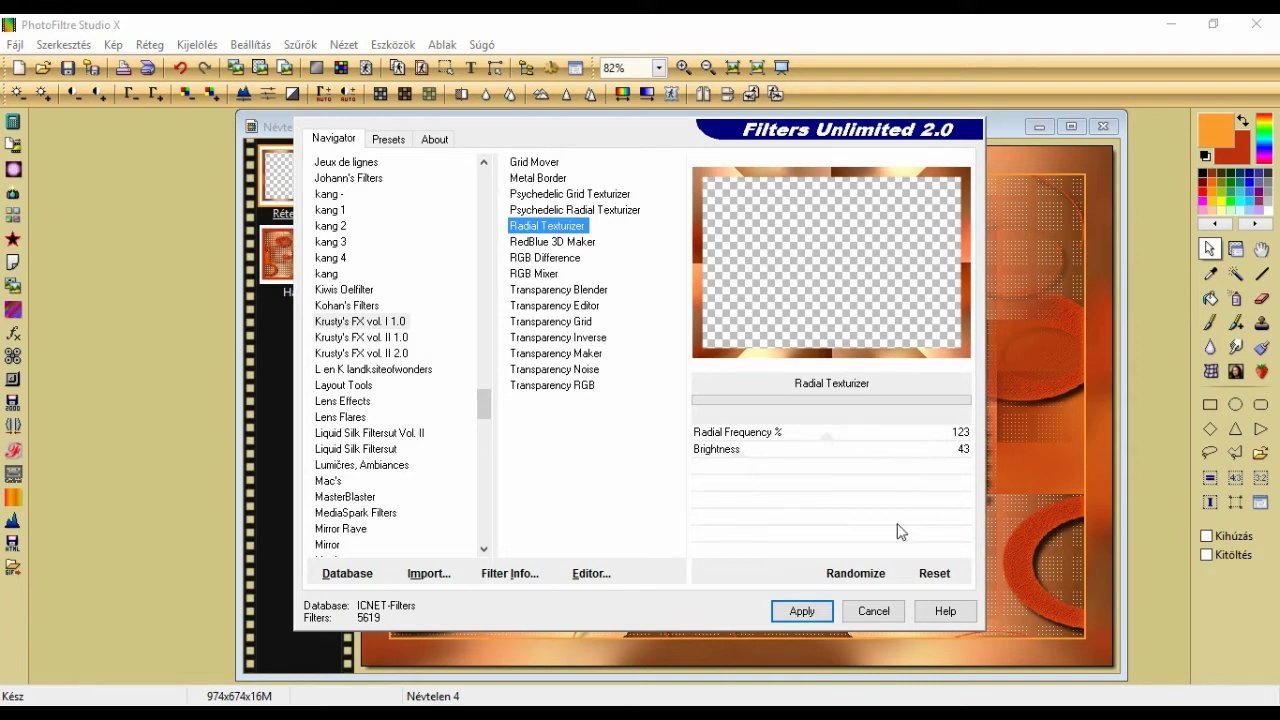
{"action": "left_click", "coordinate": [804, 612]}
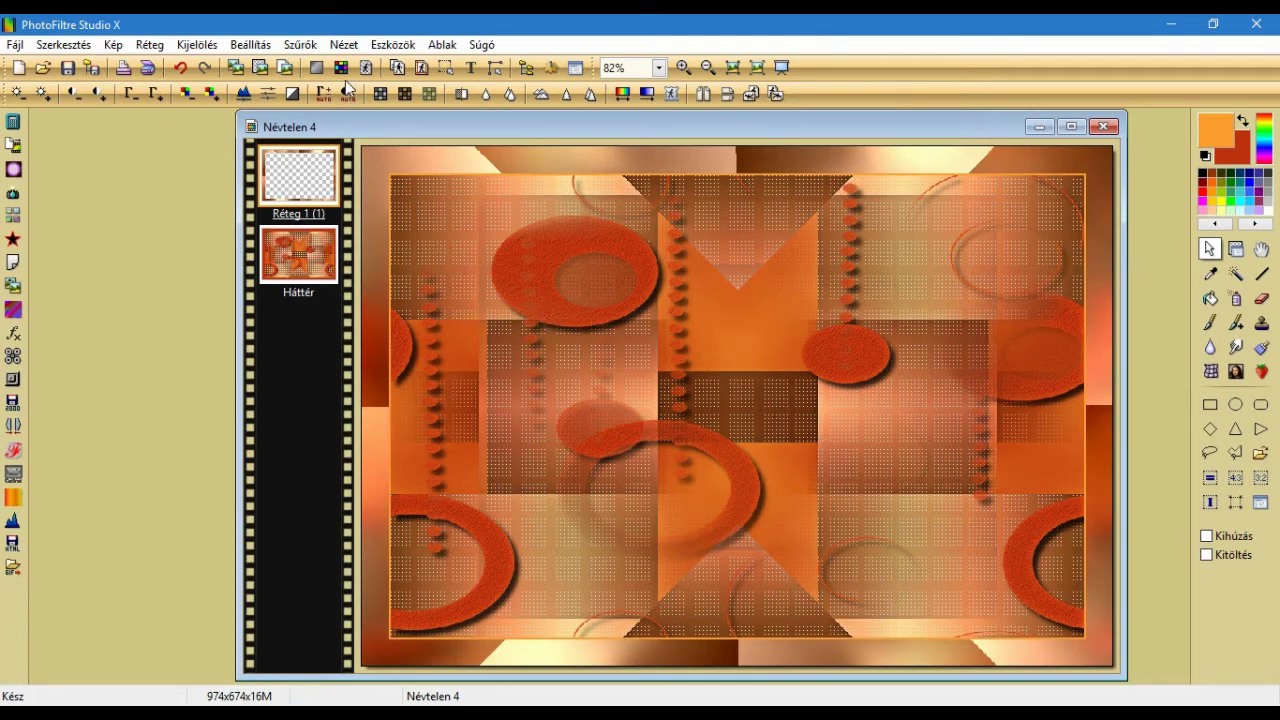
Sharpen the border layer with the micro contrast filter at 100% intensity and a 12 pixel radius
{"action": "left_click", "coordinate": [300, 44]}
{"action": "mouse_move", "coordinate": [305, 106]}
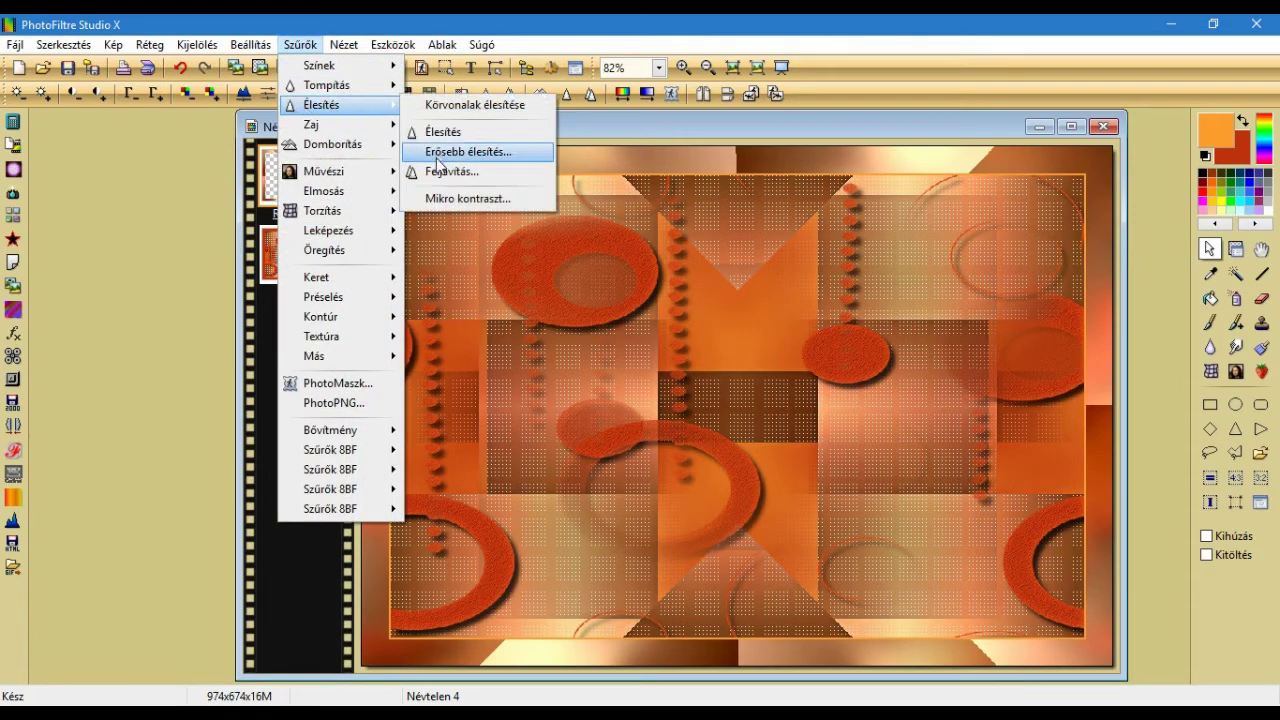
{"action": "left_click", "coordinate": [467, 198]}
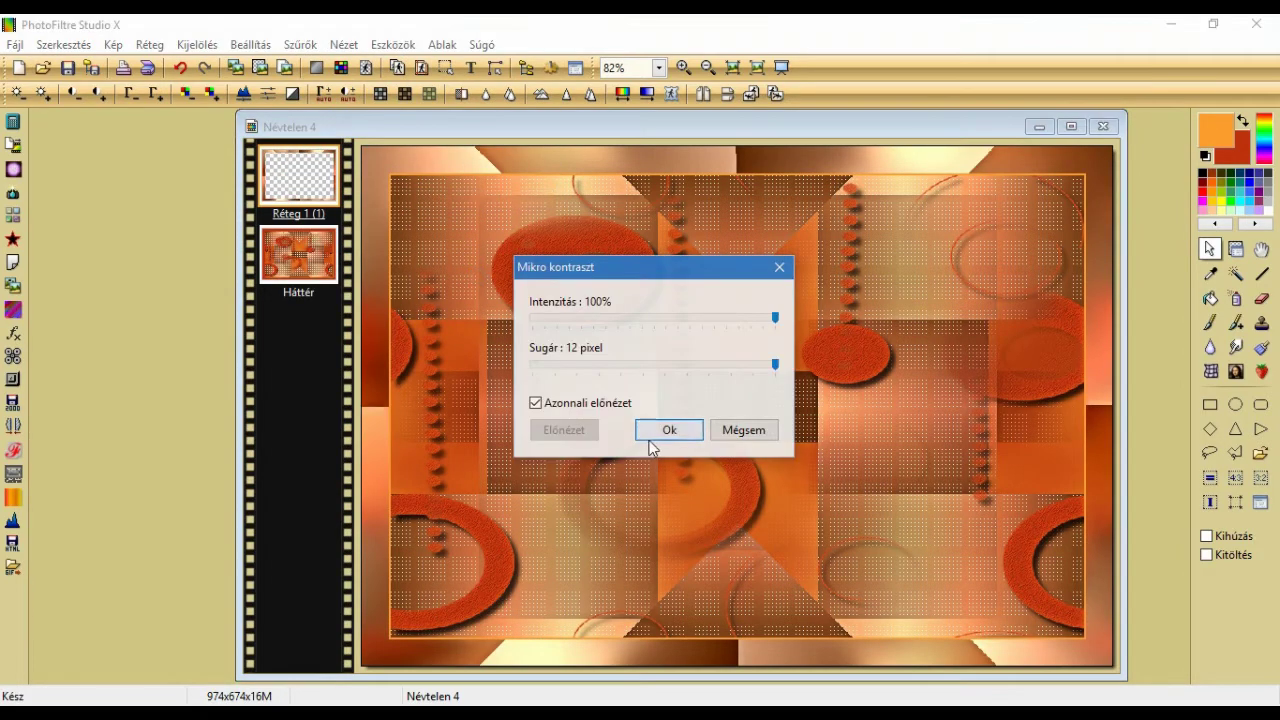
{"action": "left_click", "coordinate": [664, 430]}
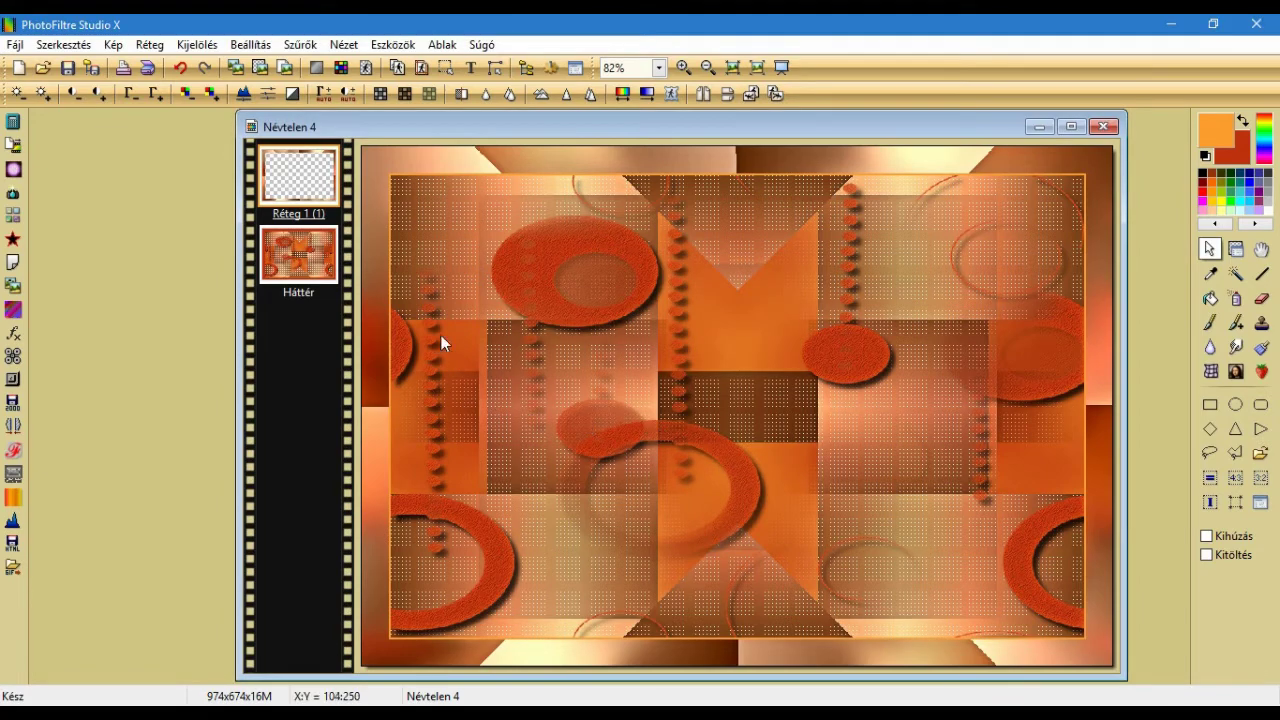
Apply a fine, grainy relief texture filter to the border layer and merge all layers into the background
{"action": "left_click", "coordinate": [300, 44]}
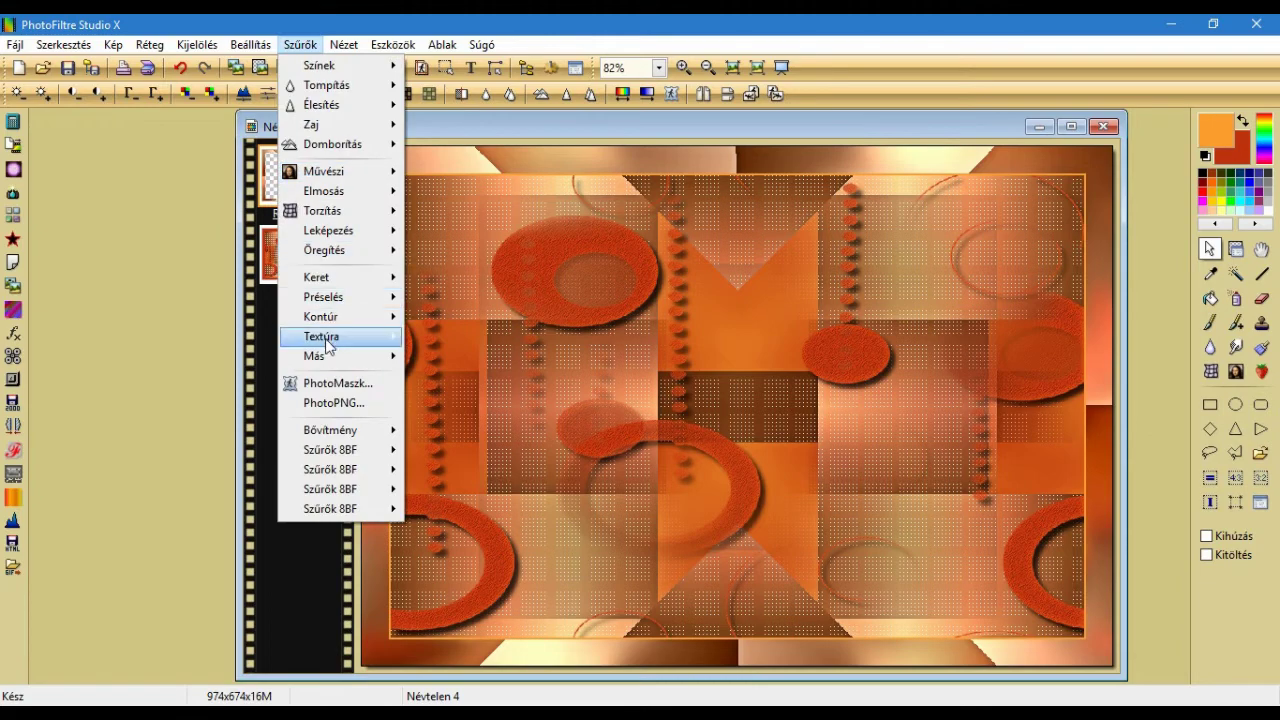
{"action": "mouse_move", "coordinate": [326, 338]}
{"action": "left_click", "coordinate": [451, 483]}
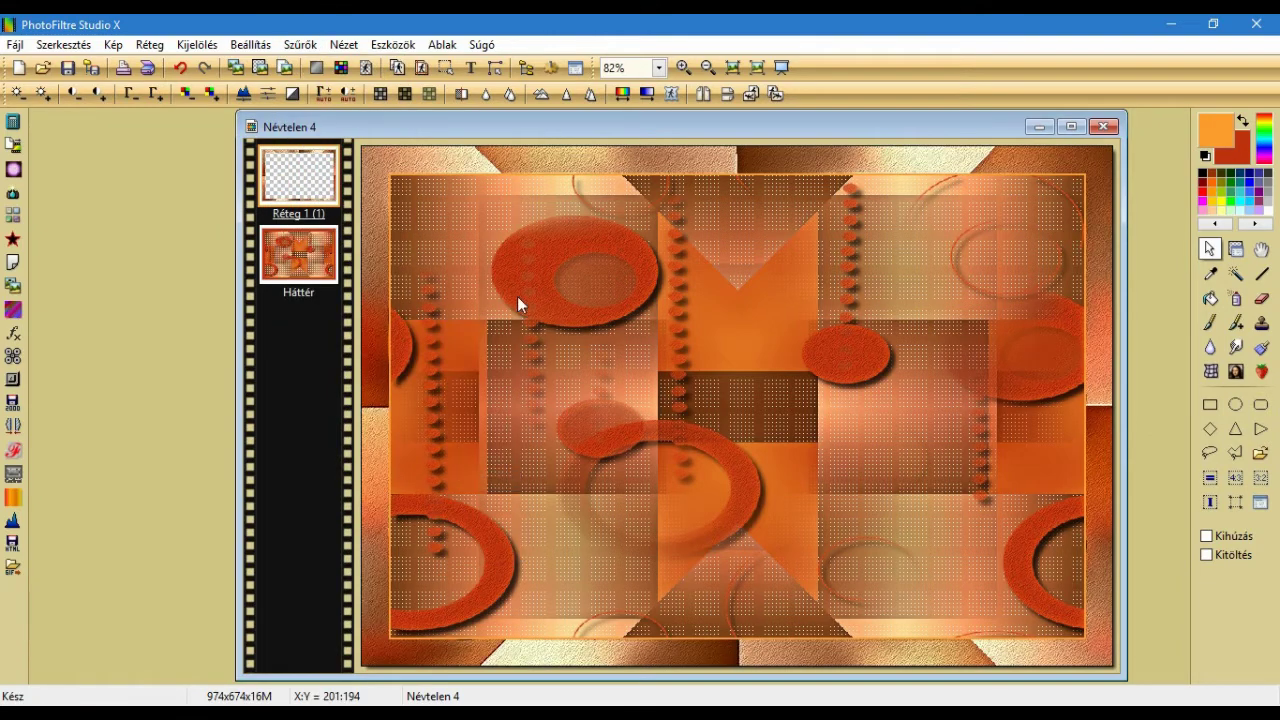
{"action": "left_click", "coordinate": [145, 45]}
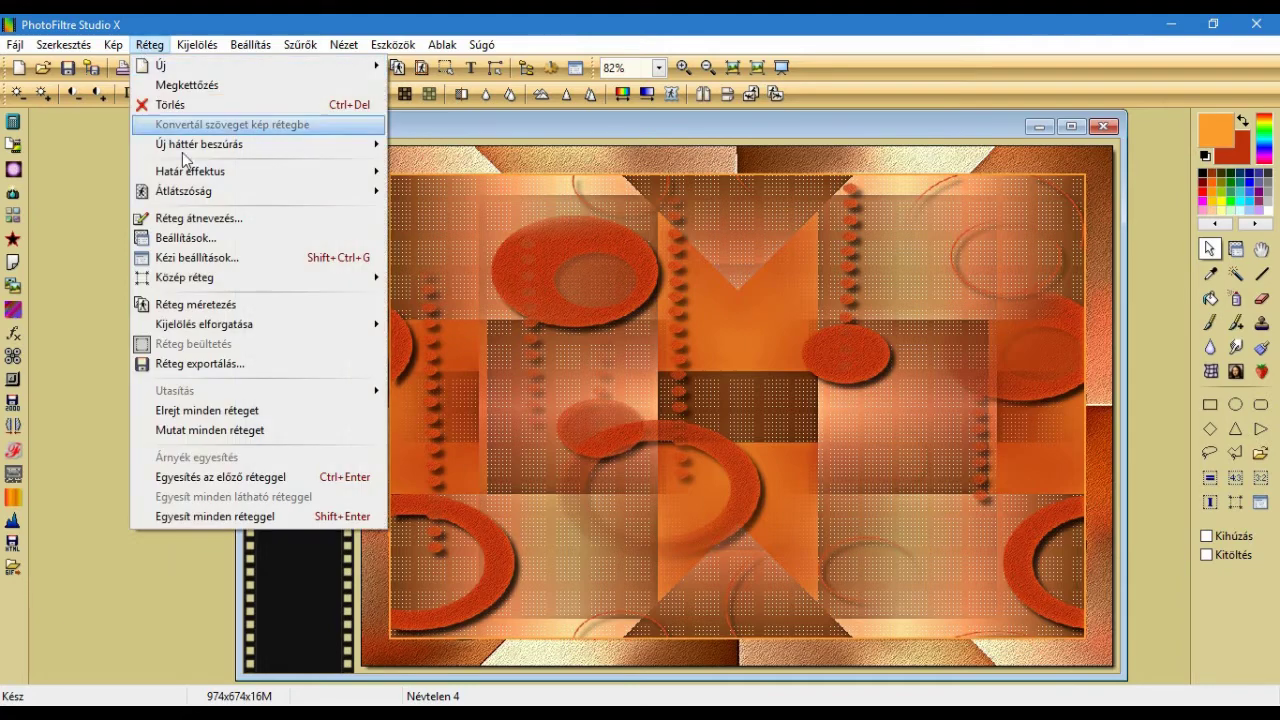
{"action": "left_click", "coordinate": [247, 517]}
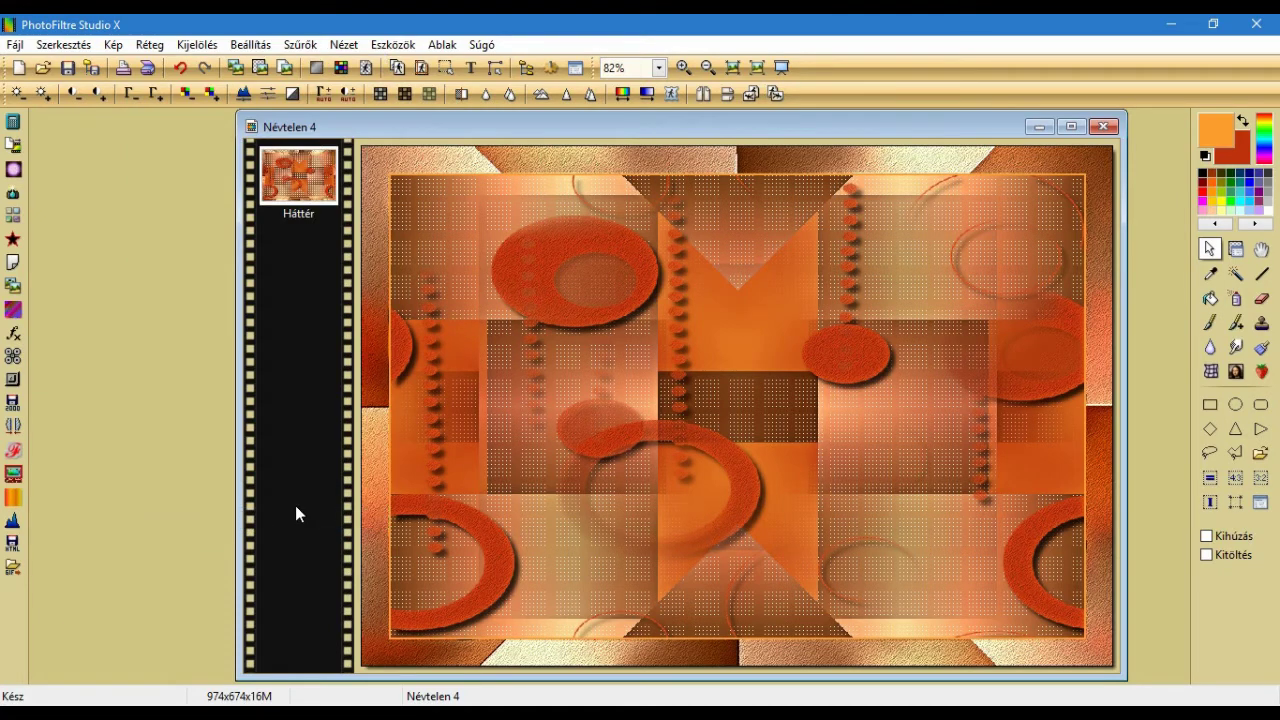
Select the whole image and contract the selection by 35 to the edge of the inner picture
{"action": "left_click", "coordinate": [196, 45]}
{"action": "left_click", "coordinate": [212, 85]}
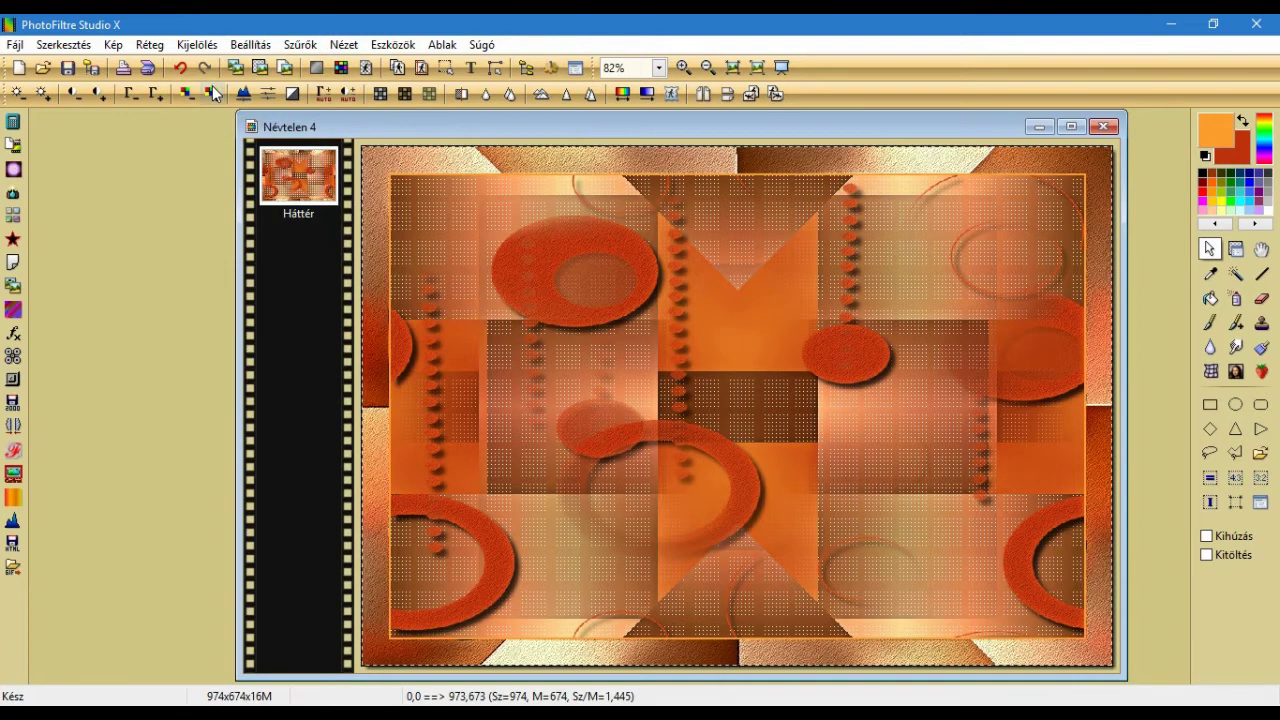
{"action": "left_click", "coordinate": [193, 48]}
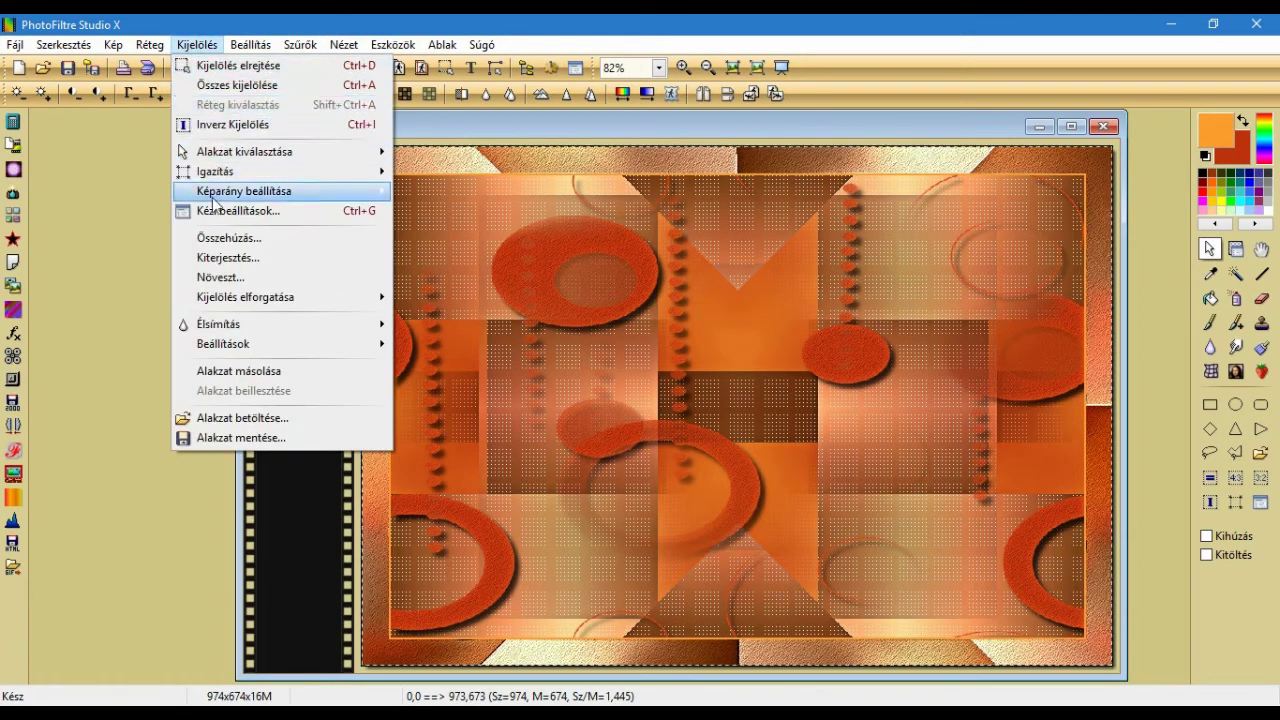
{"action": "left_click", "coordinate": [215, 239]}
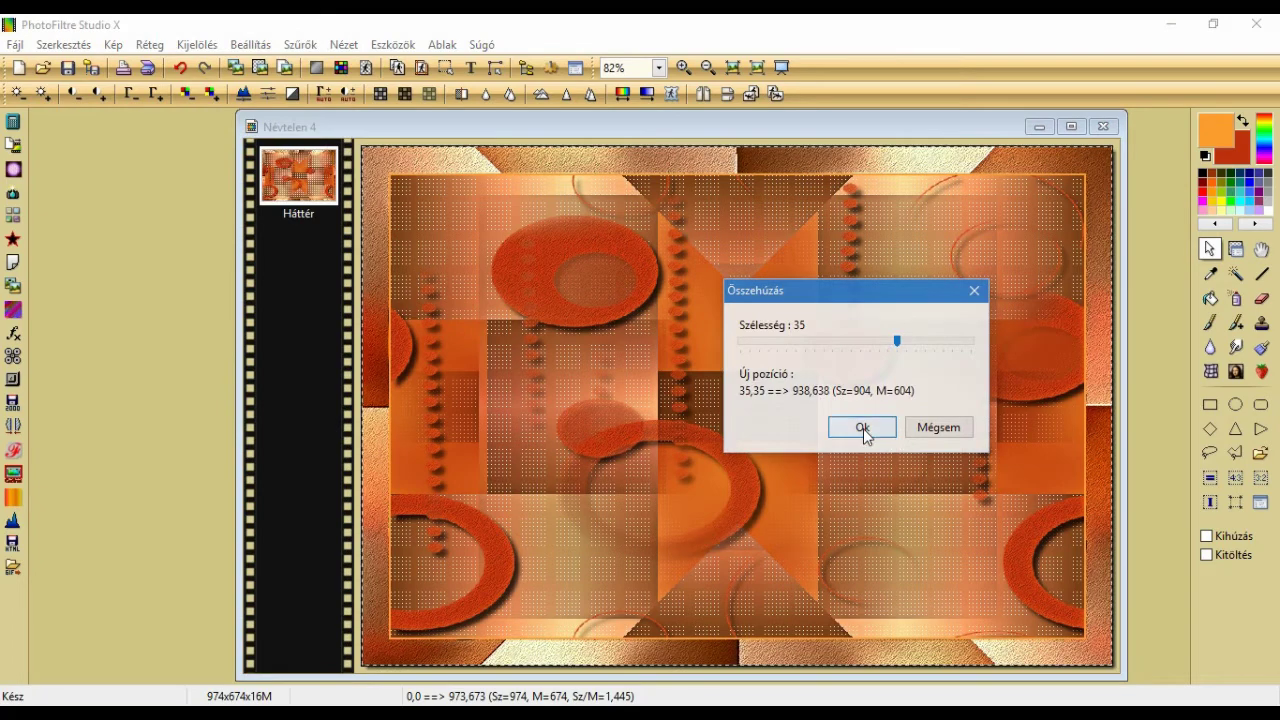
{"action": "left_click", "coordinate": [862, 427]}
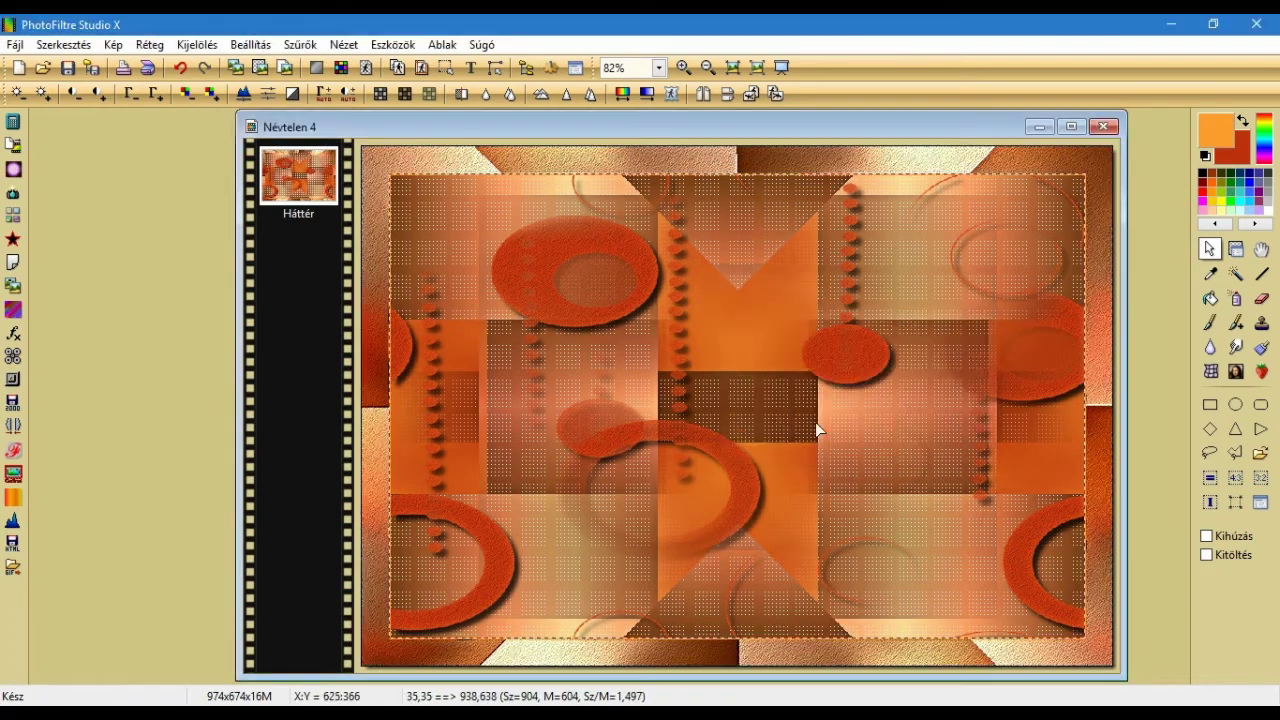
Add a black progressive-contour shadow to the selected inner area with opacity 50, X offset 3 and Y offset 3
{"action": "left_click", "coordinate": [298, 44]}
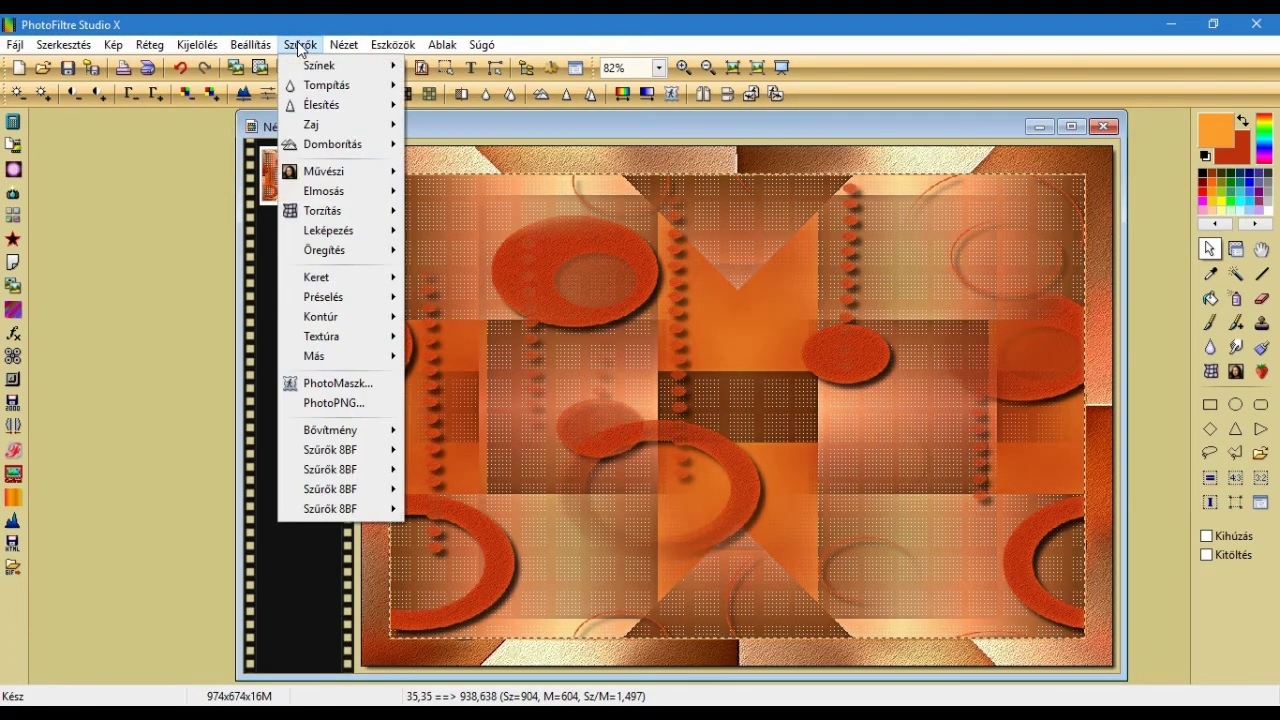
{"action": "mouse_move", "coordinate": [337, 233]}
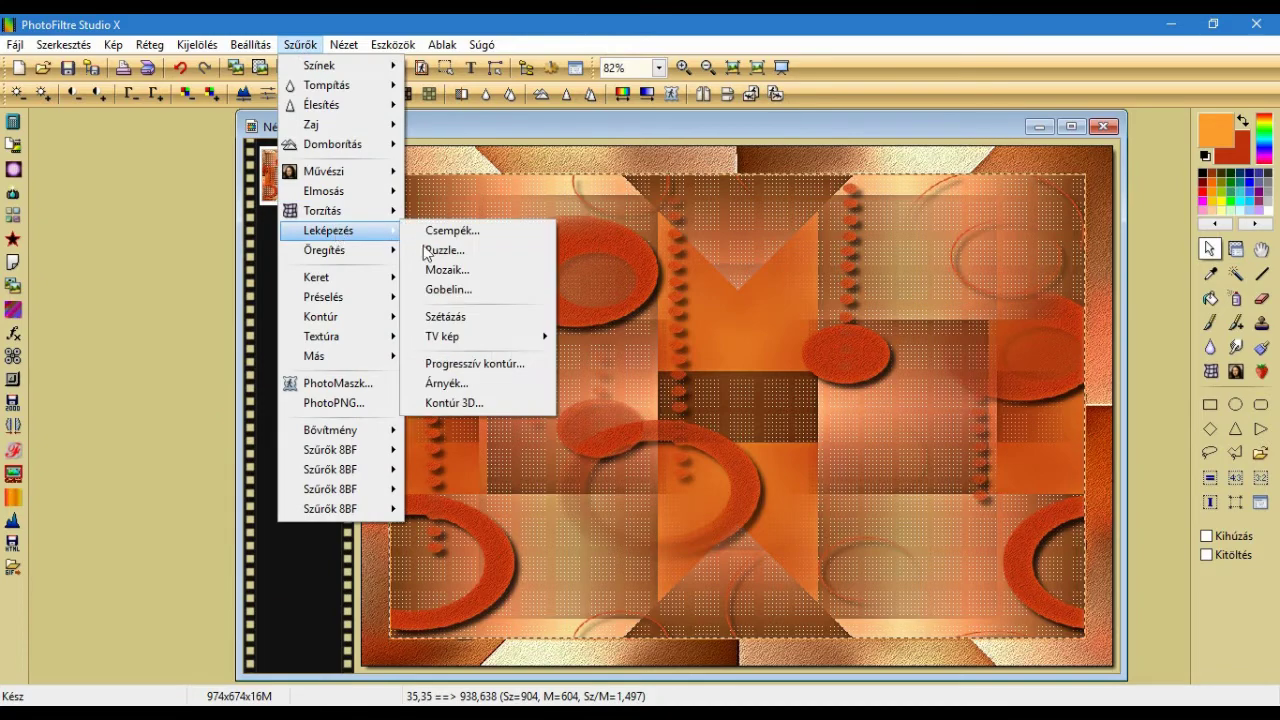
{"action": "left_click", "coordinate": [503, 382]}
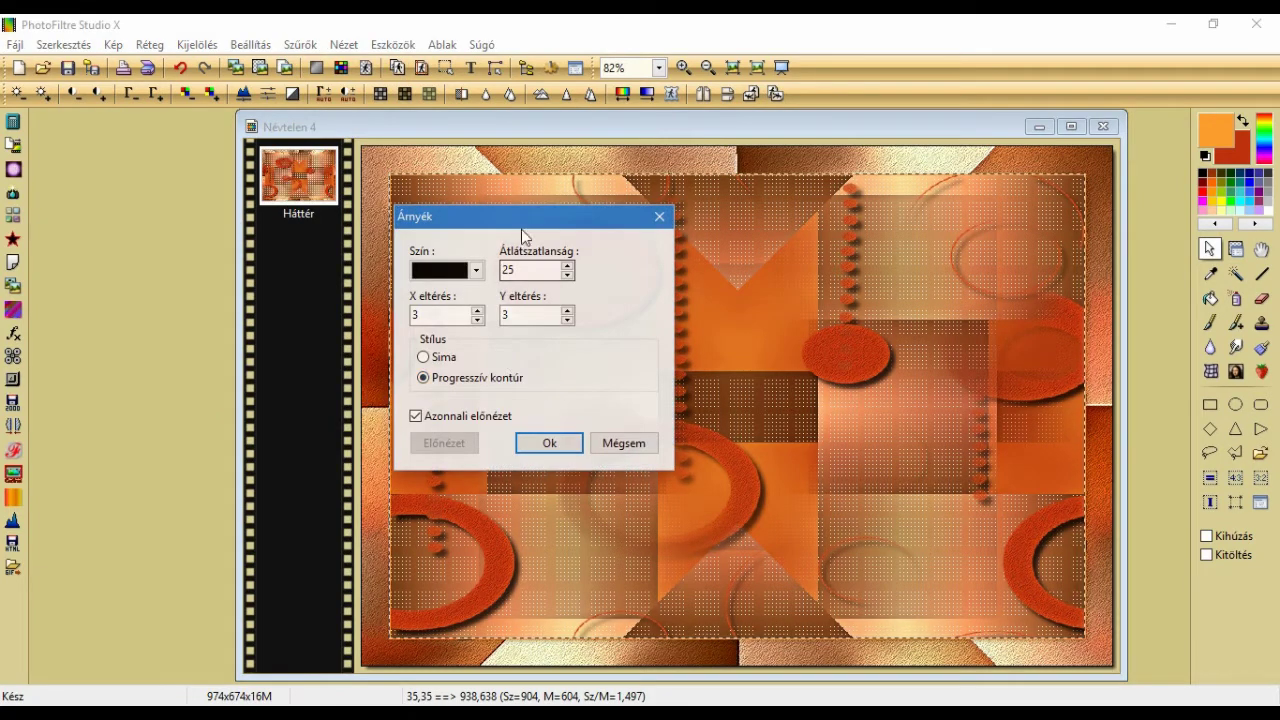
{"action": "left_click_drag", "start_coordinate": [522, 229], "coordinate": [727, 238]}
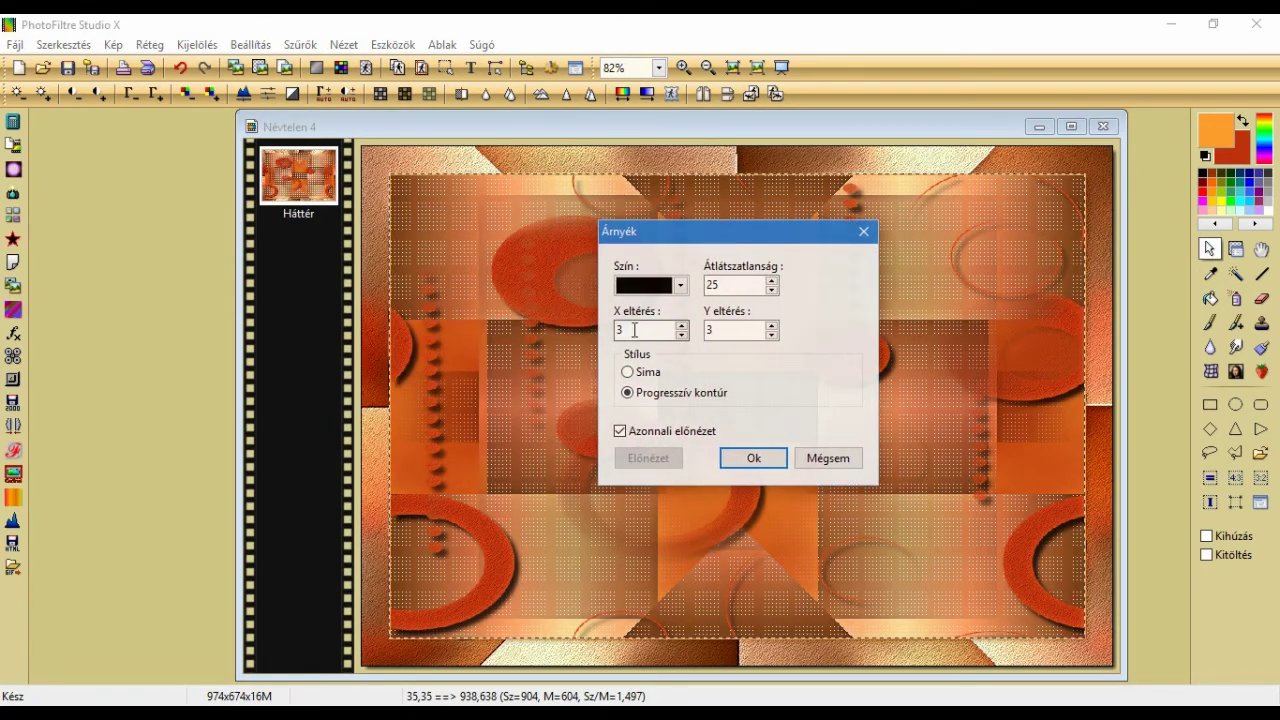
{"action": "double_click", "coordinate": [722, 287]}
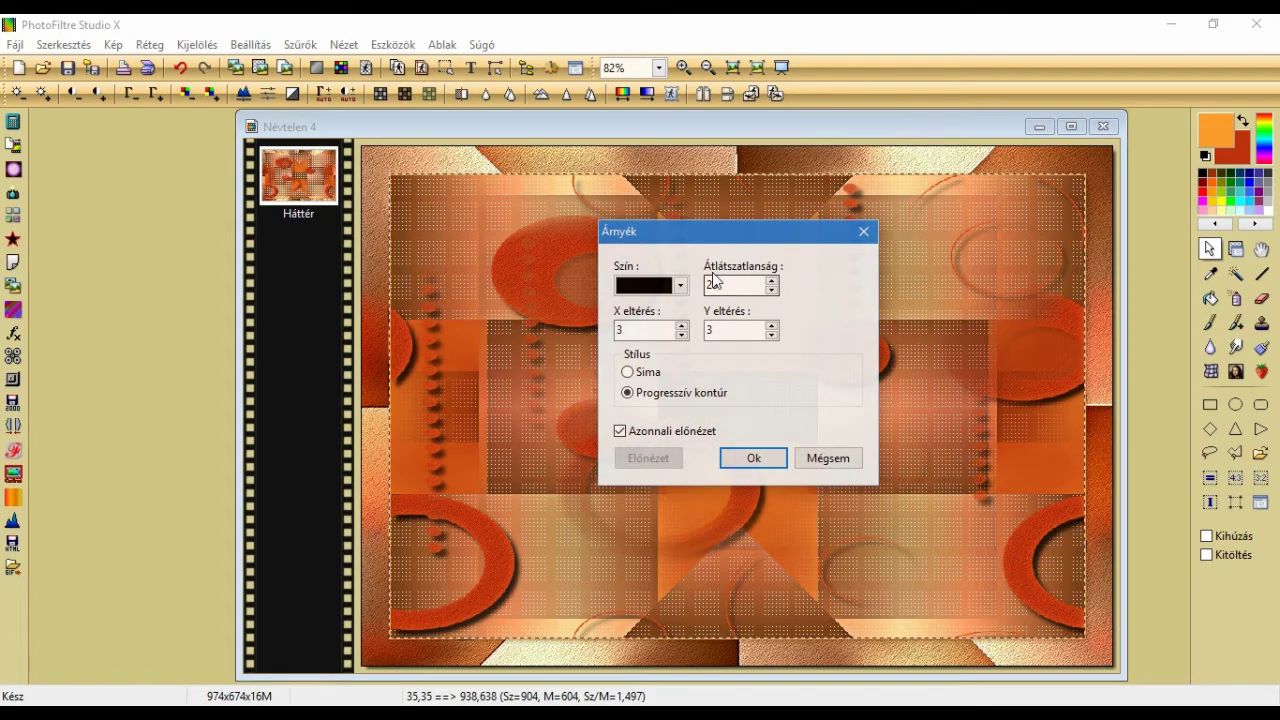
{"action": "type", "text": "20"}
{"action": "double_click", "coordinate": [710, 285]}
{"action": "type", "text": "45"}
{"action": "left_click", "coordinate": [778, 291]}
{"action": "double_click", "coordinate": [736, 287]}
{"action": "type", "text": "50"}
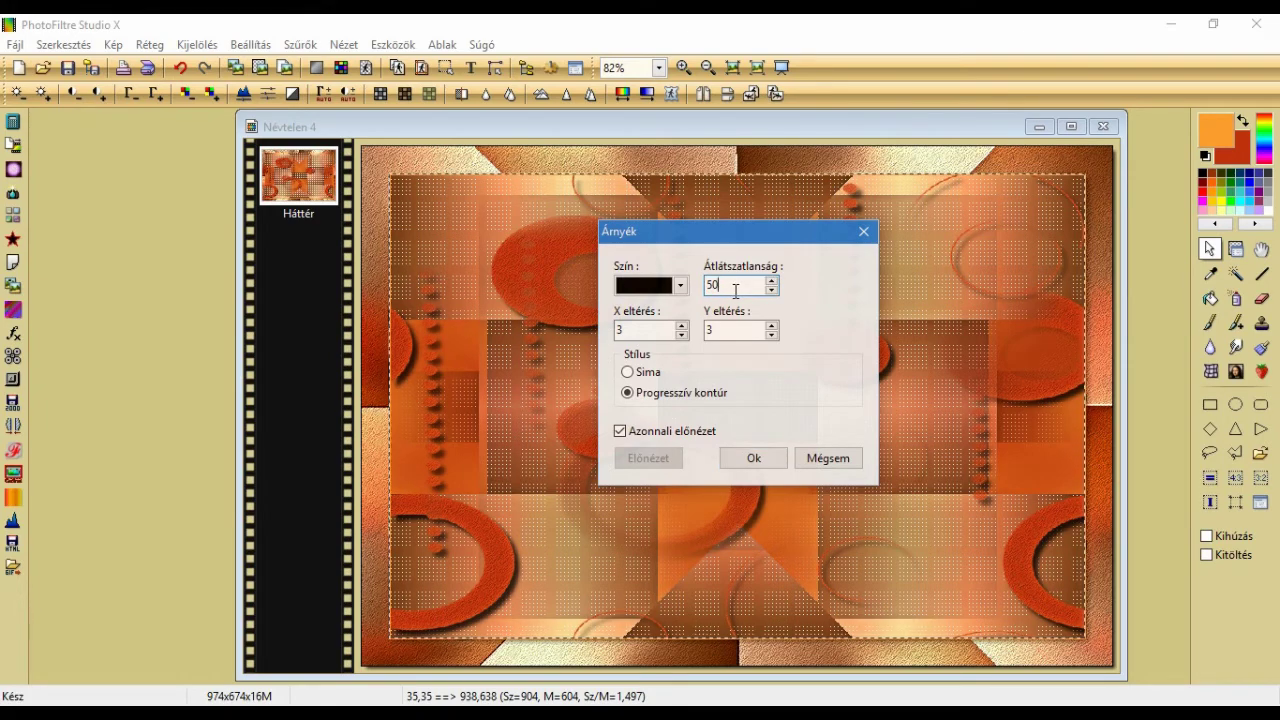
{"action": "left_click", "coordinate": [756, 462]}
Add a second black progressive-contour shadow with opacity 50 and X and Y offsets of -3, and hide the selection
{"action": "left_click", "coordinate": [302, 44]}
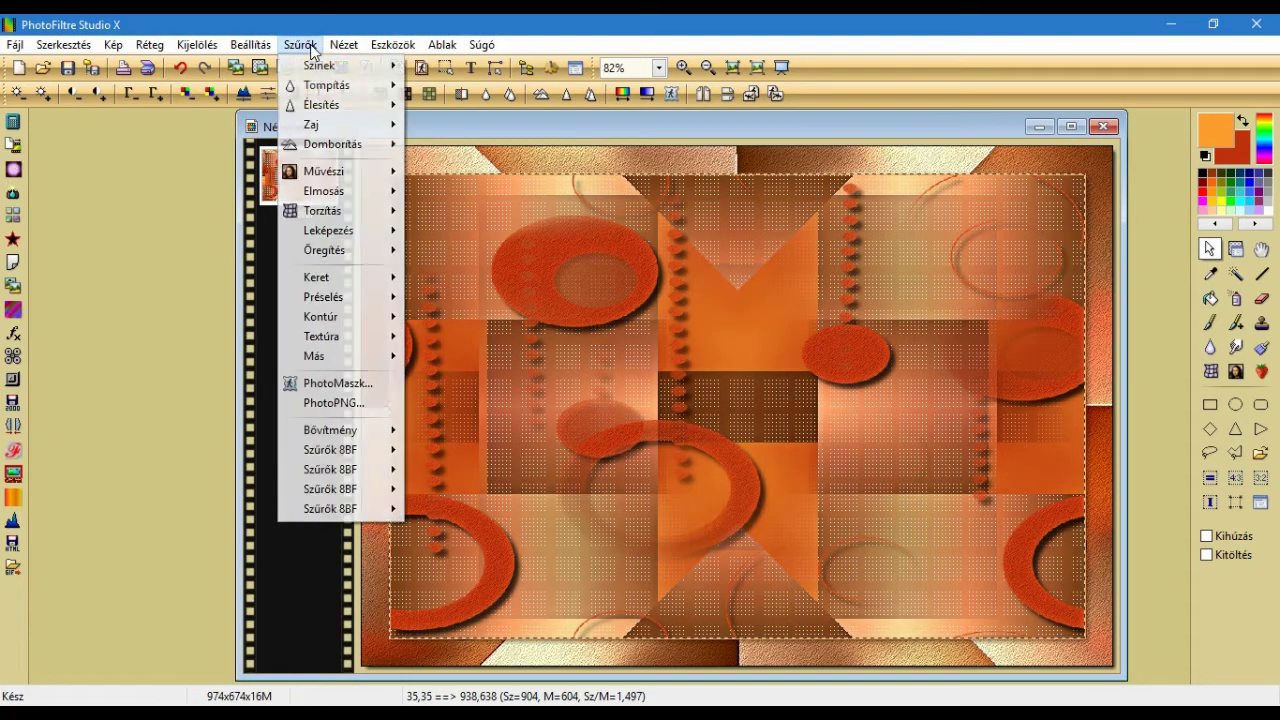
{"action": "mouse_move", "coordinate": [370, 231]}
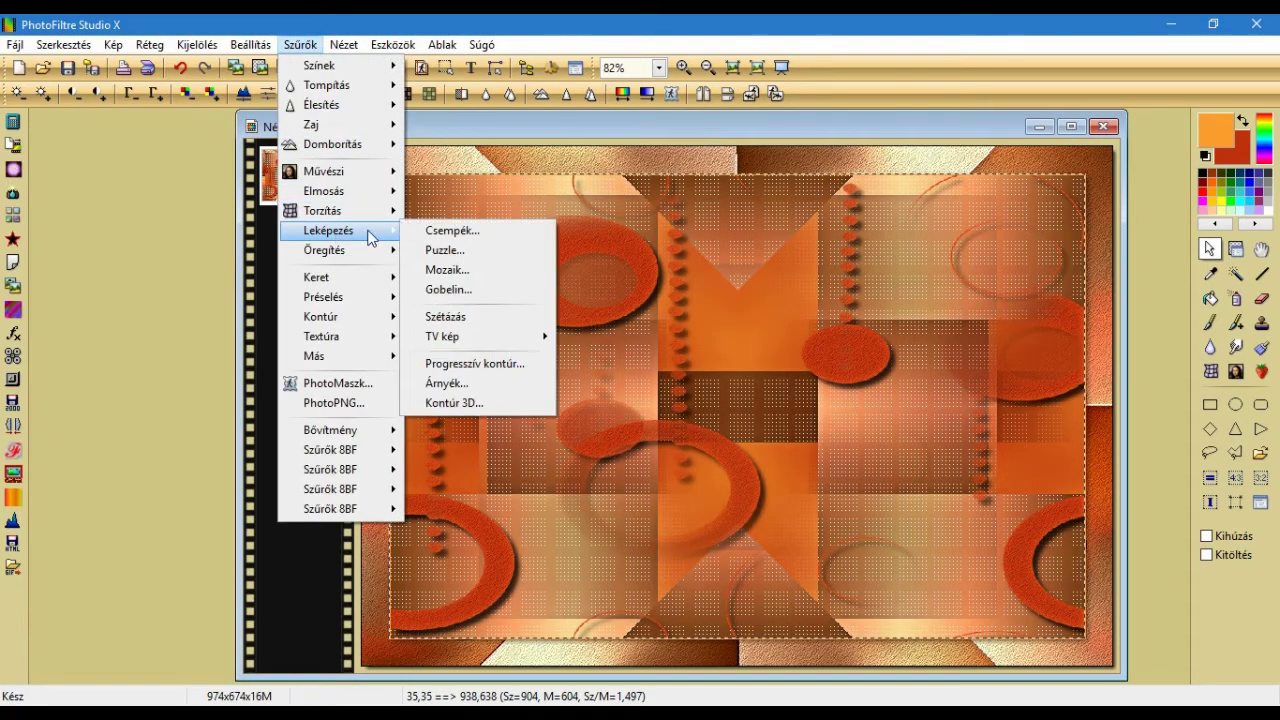
{"action": "left_click", "coordinate": [462, 383]}
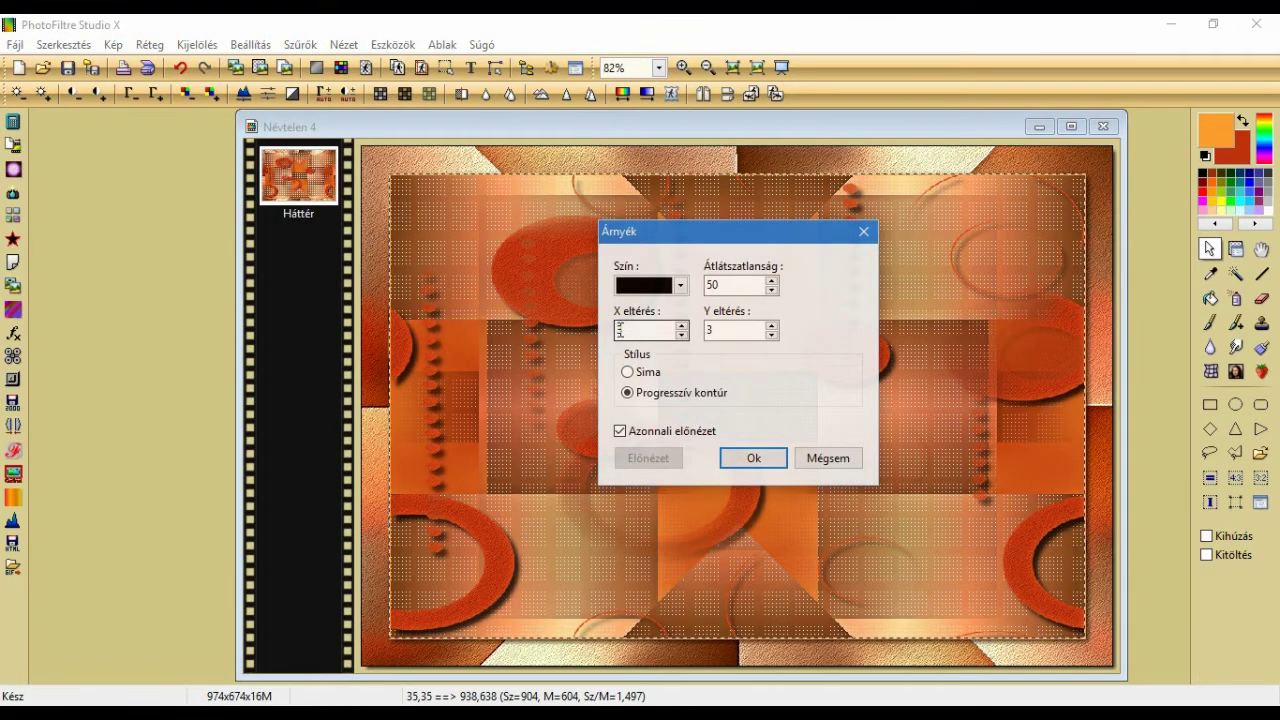
{"action": "left_click", "coordinate": [631, 330]}
{"action": "type", "text": "-"}
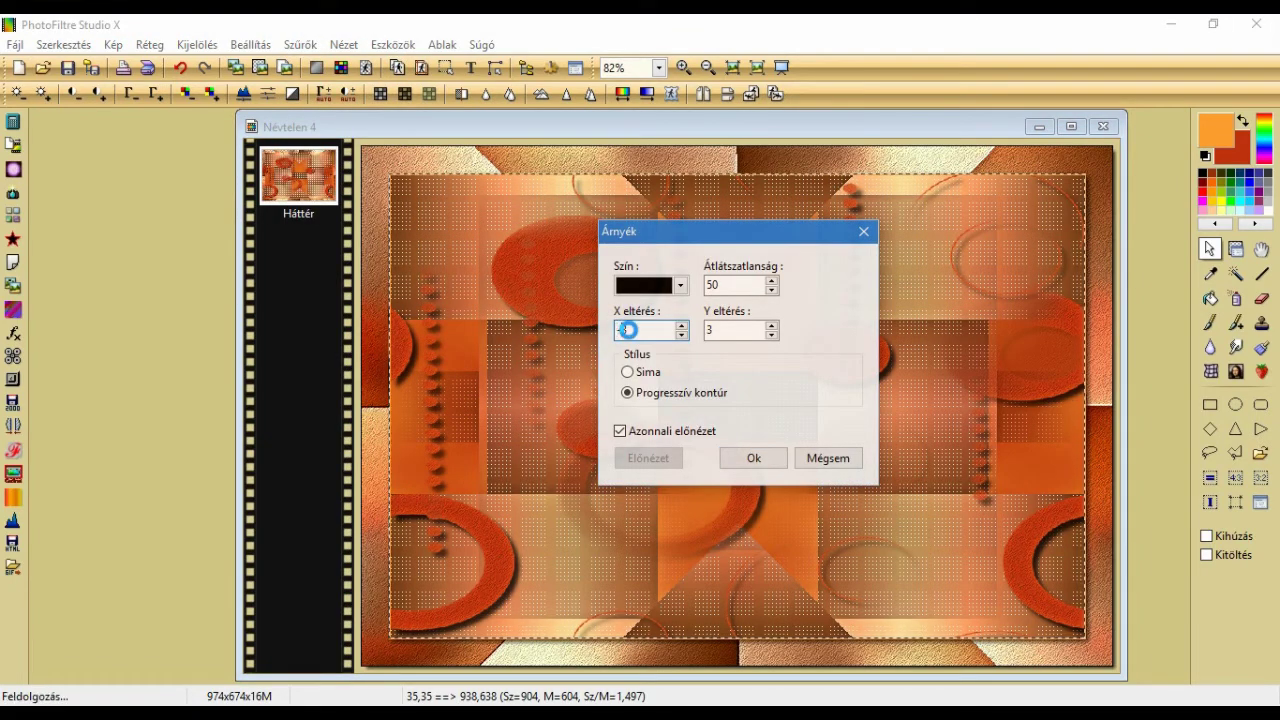
{"action": "key", "text": "Tab"}
{"action": "type", "text": "-3"}
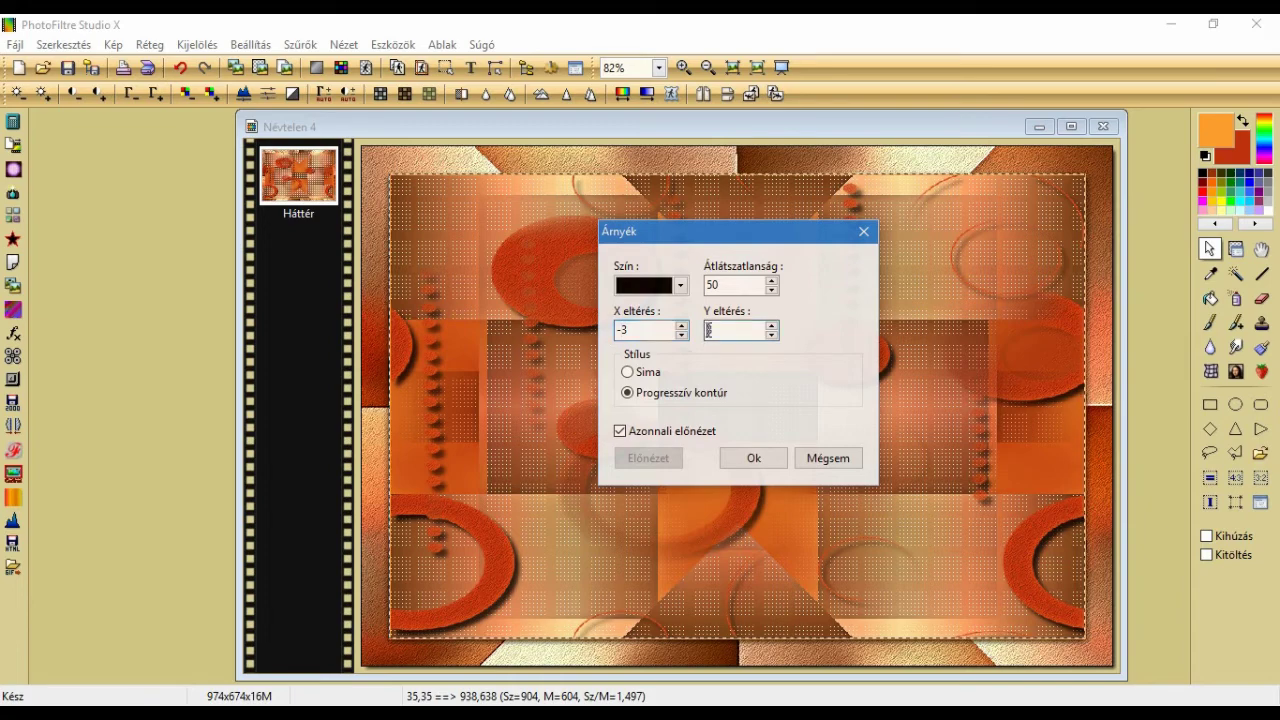
{"action": "left_click", "coordinate": [752, 459]}
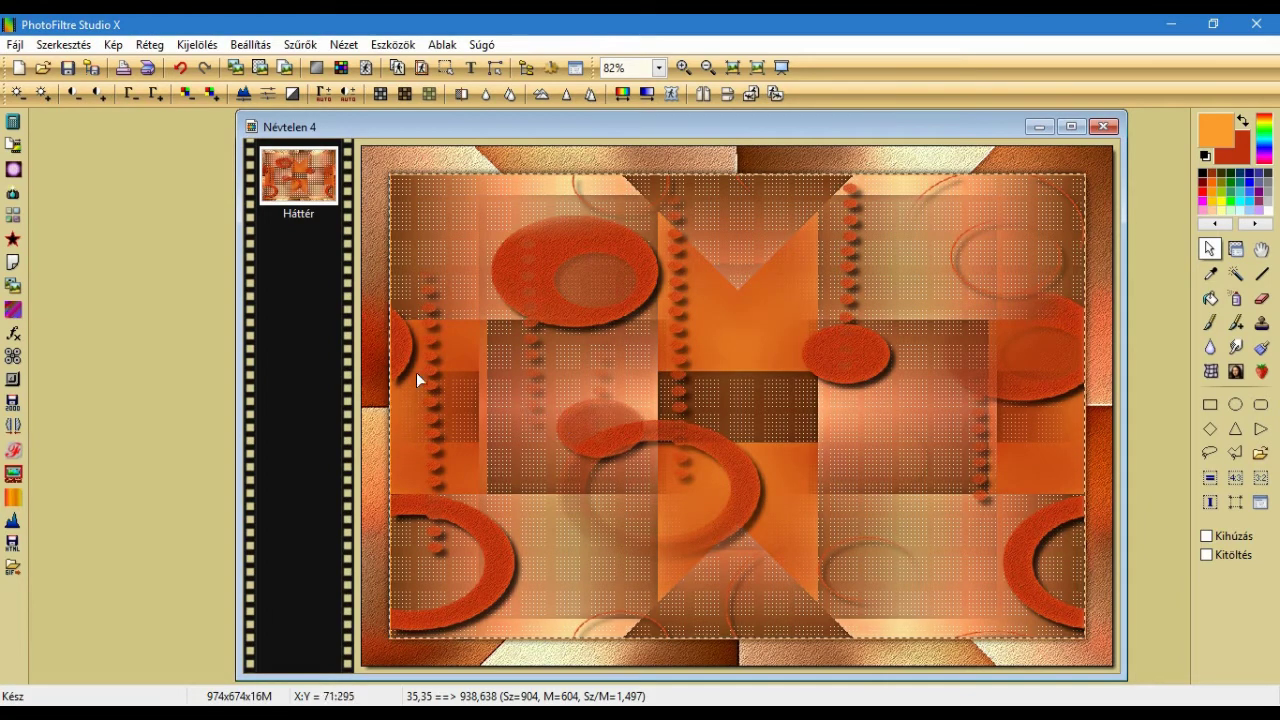
{"action": "left_click", "coordinate": [197, 44]}
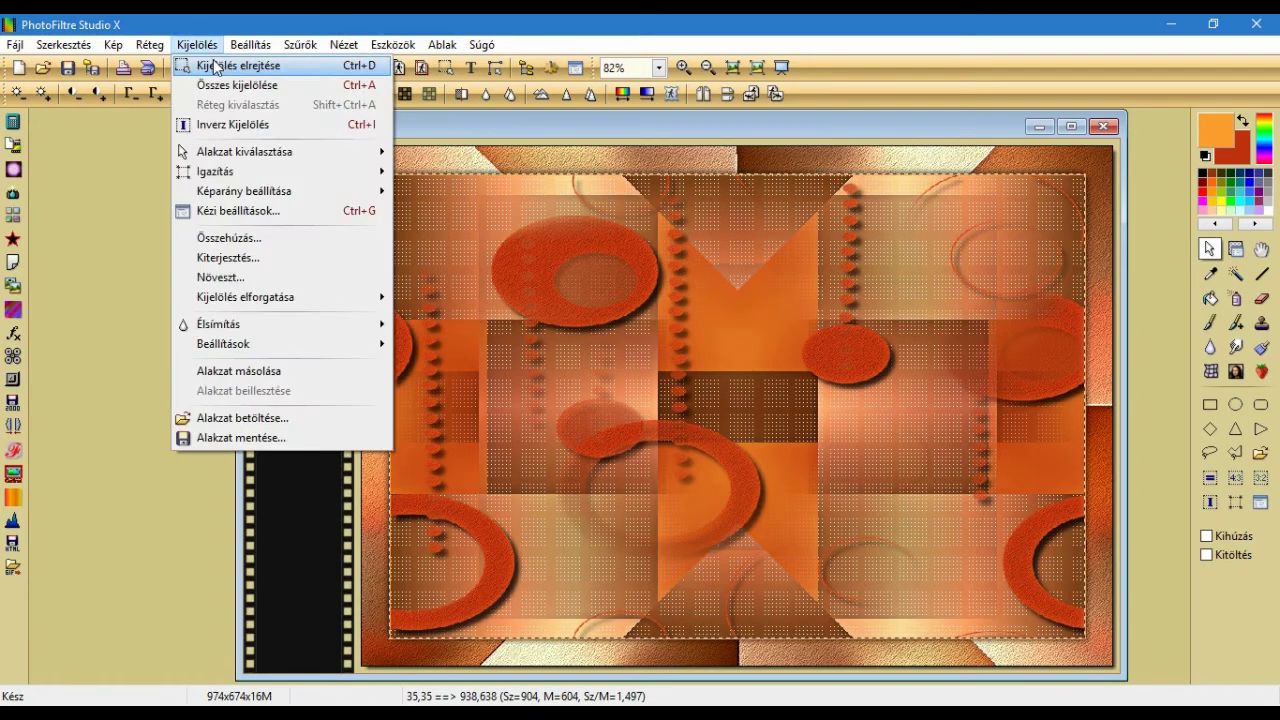
{"action": "left_click", "coordinate": [215, 60]}
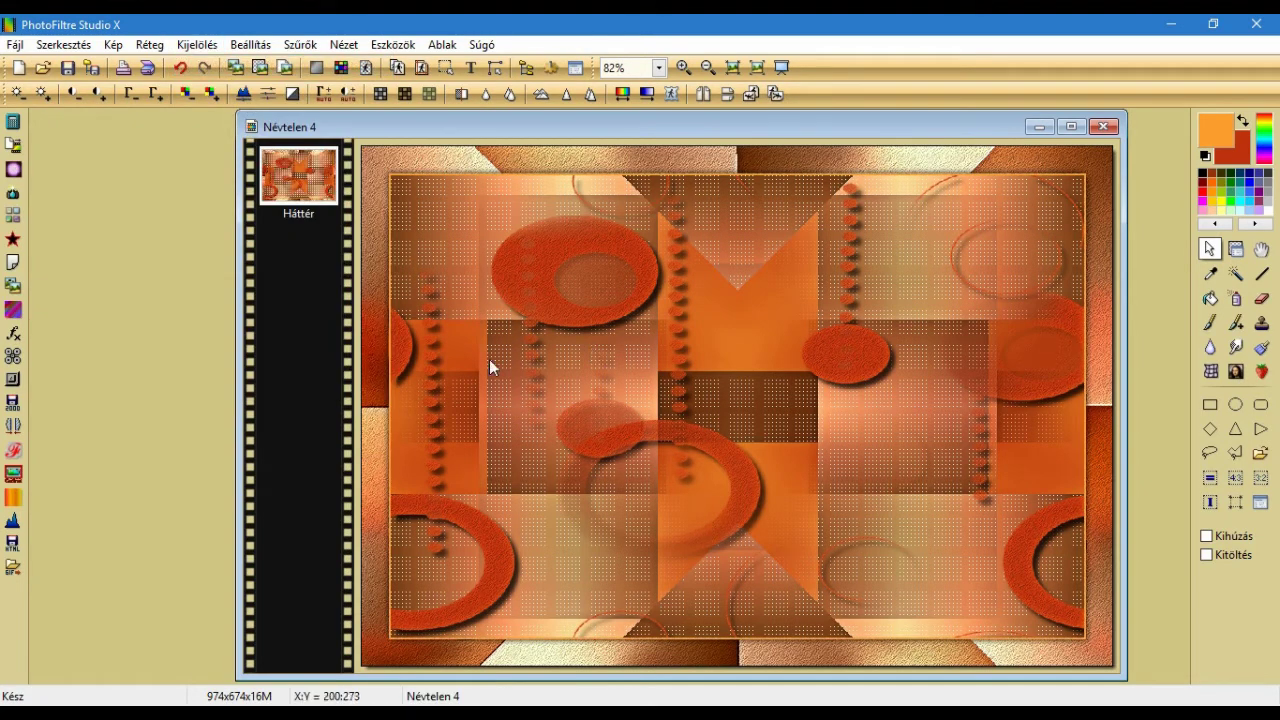
Open the PNG of the woman in the lace dress and paste it as a new layer on the framed composition
{"action": "left_click", "coordinate": [45, 69]}
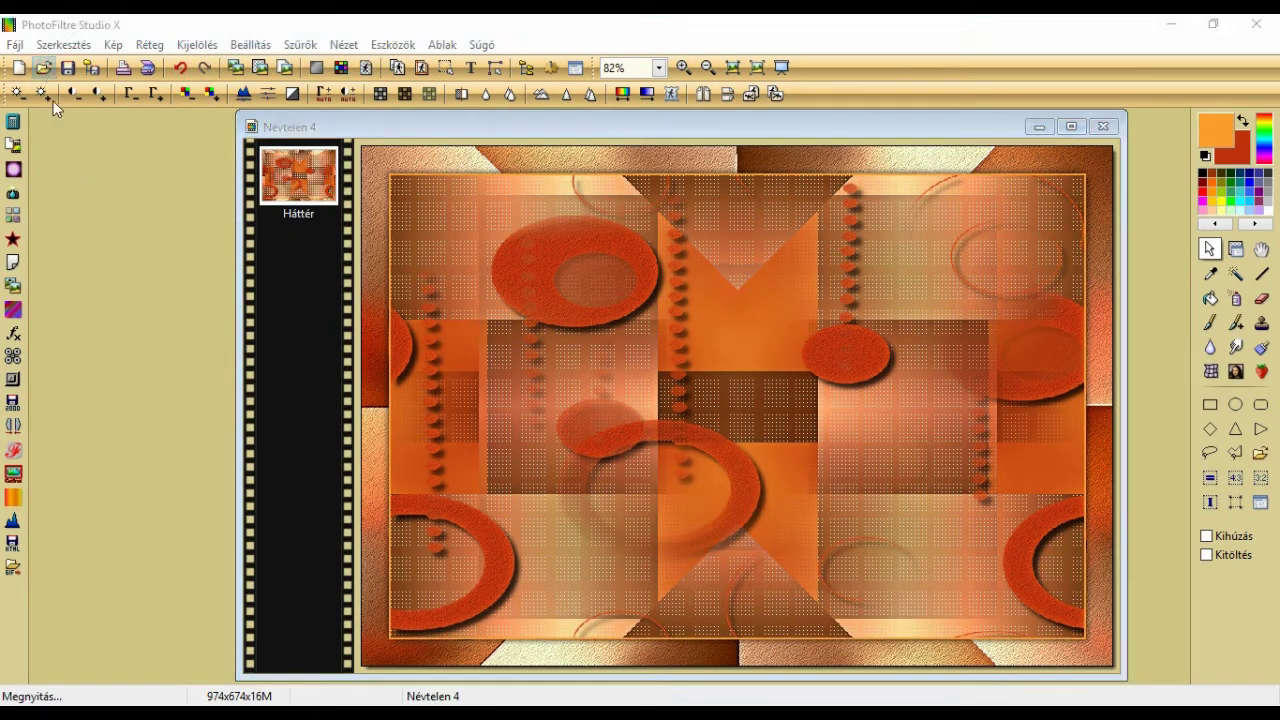
{"action": "double_click", "coordinate": [546, 150]}
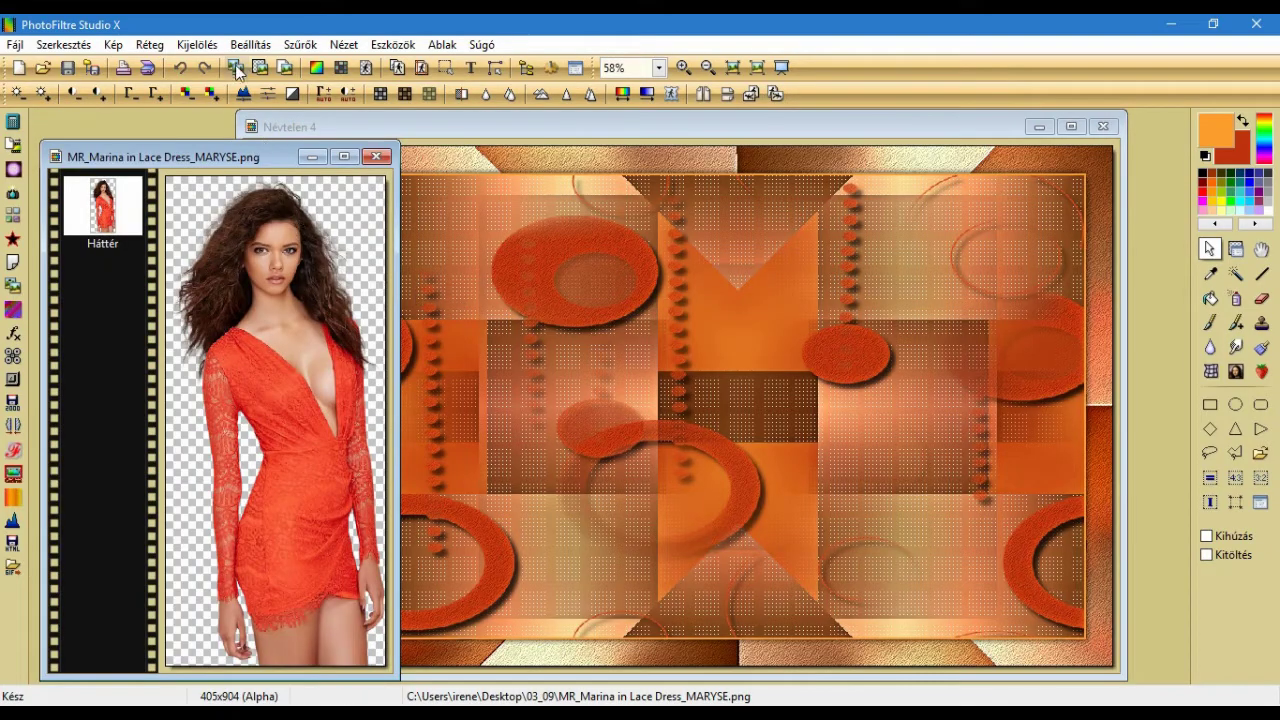
{"action": "left_click", "coordinate": [399, 125]}
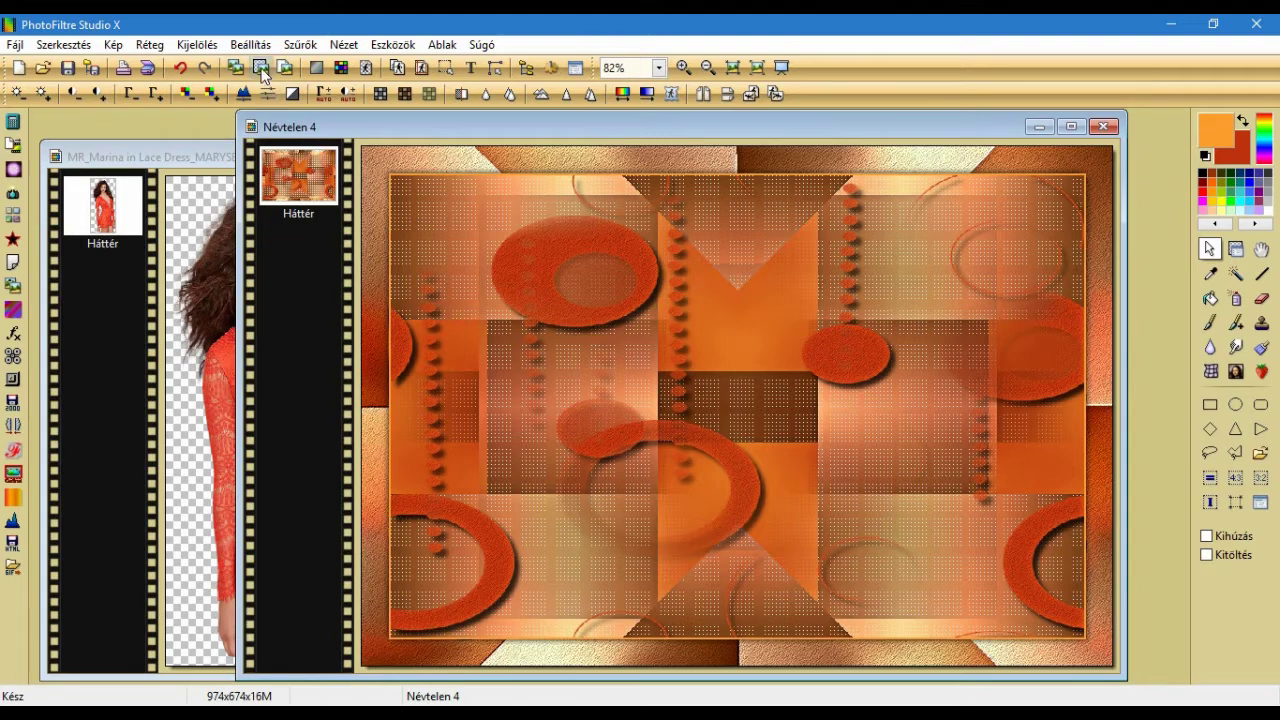
{"action": "left_click", "coordinate": [260, 67]}
Scale the figure layer to 80% with the free transform and move it up so the head reaches the image's upper edge
{"action": "right_click", "coordinate": [737, 374]}
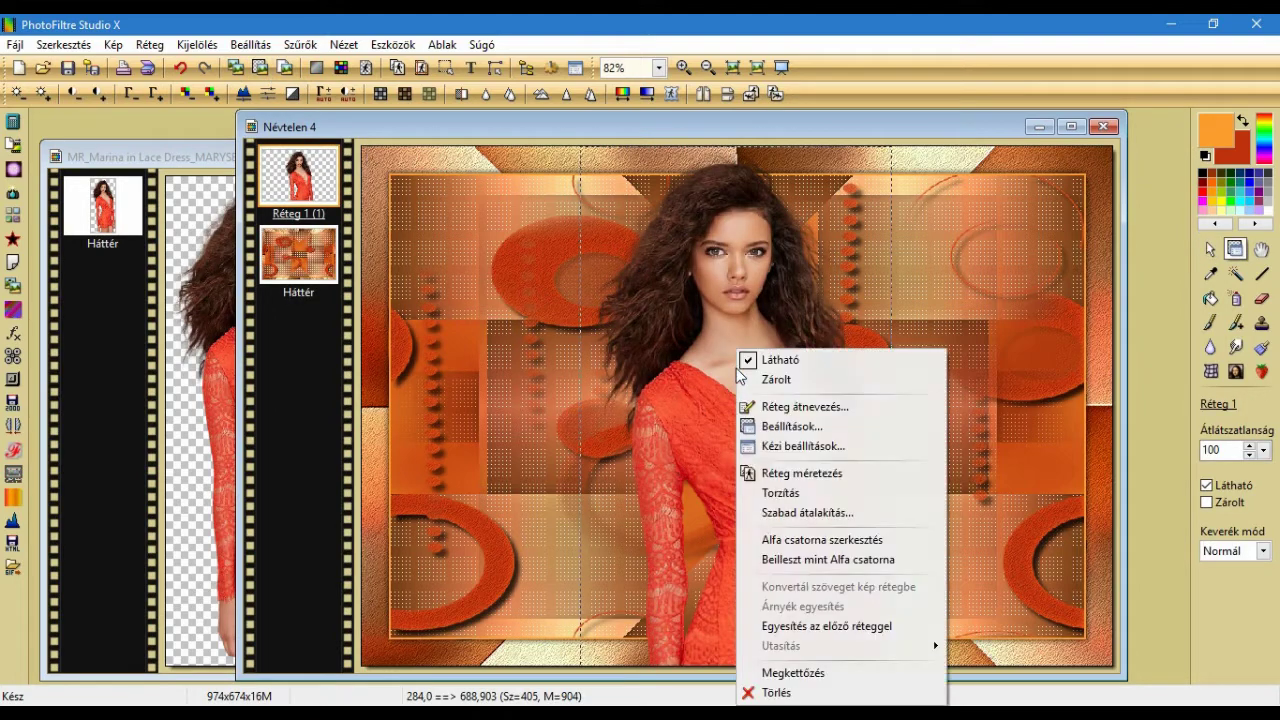
{"action": "left_click", "coordinate": [803, 515]}
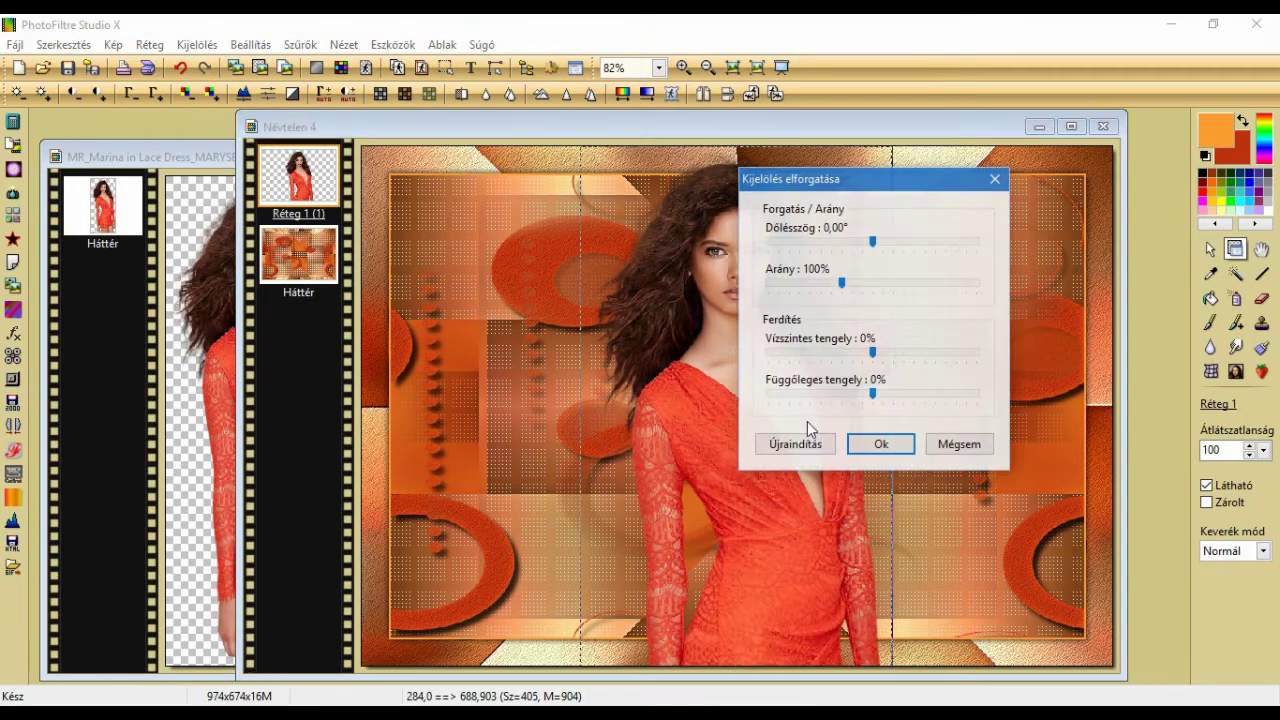
{"action": "left_click", "coordinate": [807, 284]}
{"action": "left_click", "coordinate": [807, 284]}
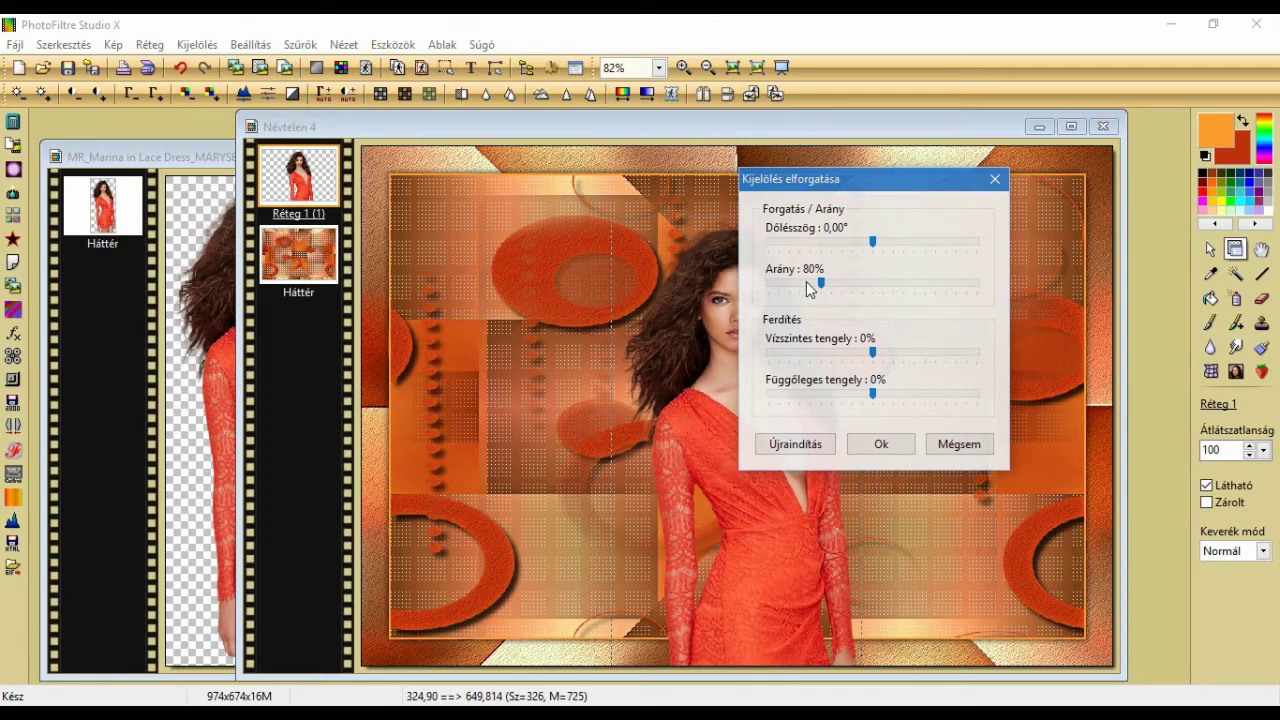
{"action": "left_click", "coordinate": [880, 444]}
{"action": "left_click_drag", "start_coordinate": [733, 532], "coordinate": [719, 429]}
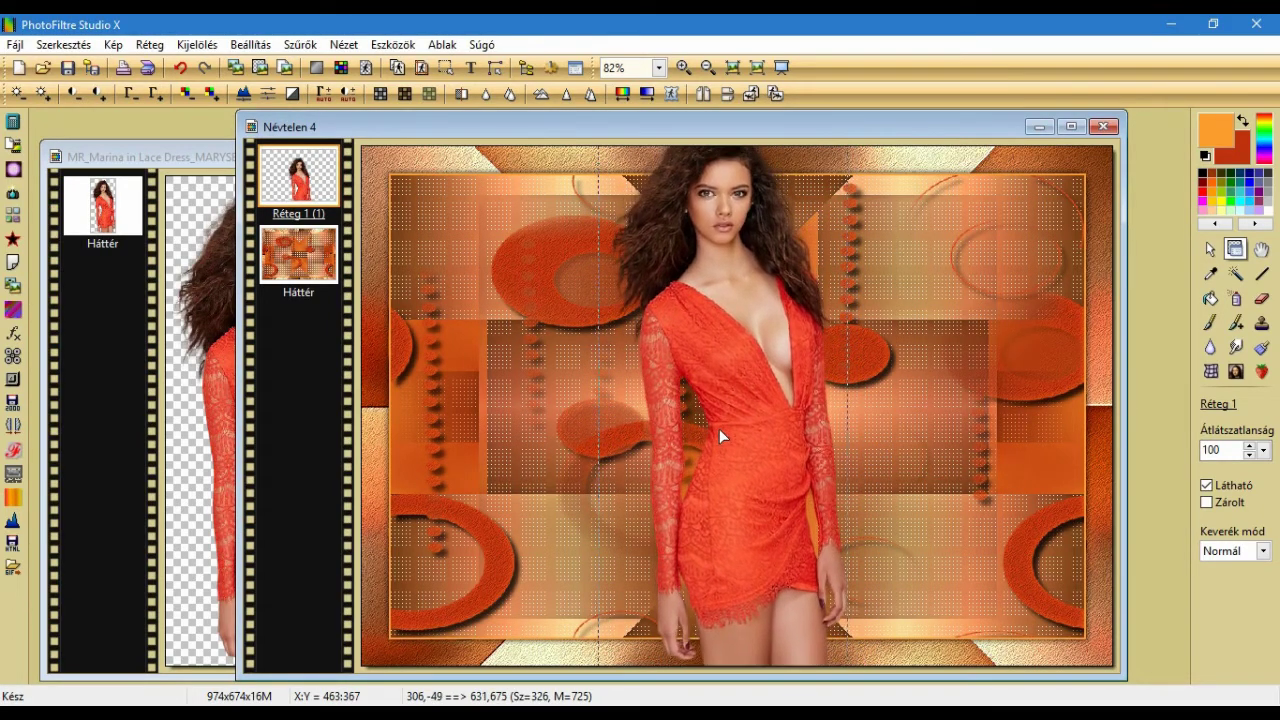
Scale the figure layer further to 90% and move it down to the lower edge of the image
{"action": "right_click", "coordinate": [719, 429]}
{"action": "left_click", "coordinate": [805, 238]}
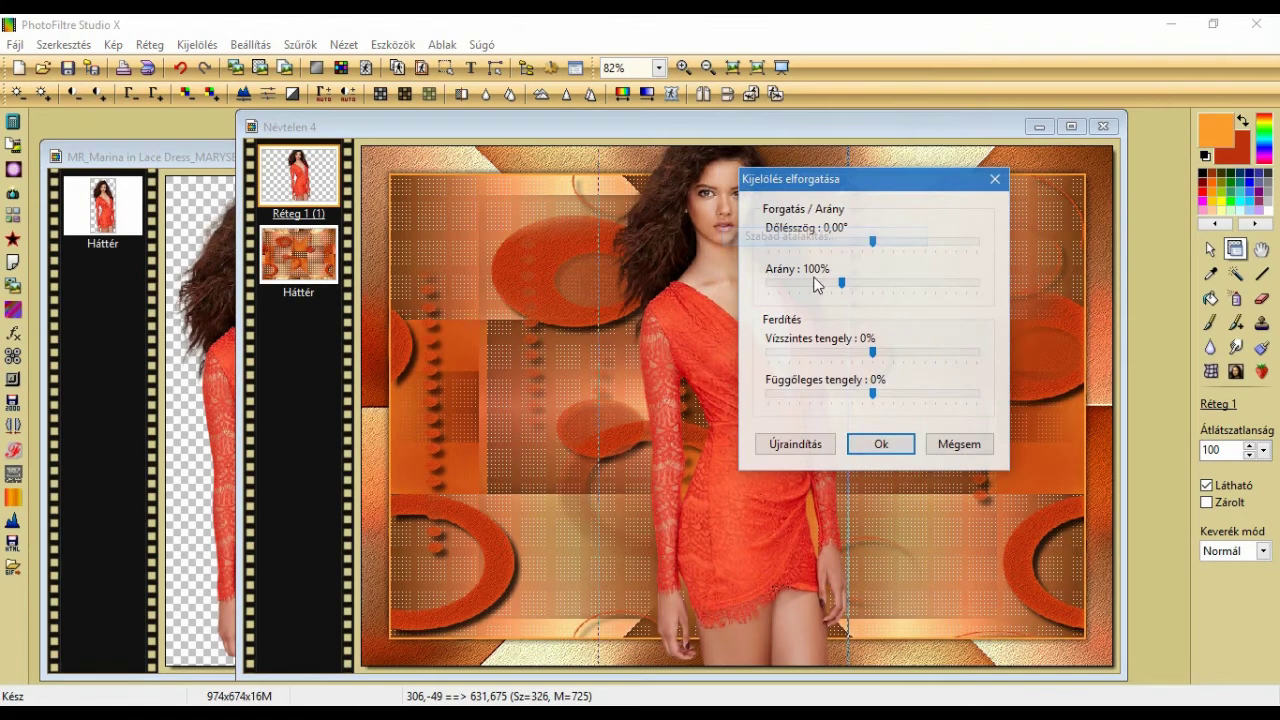
{"action": "left_click", "coordinate": [813, 283]}
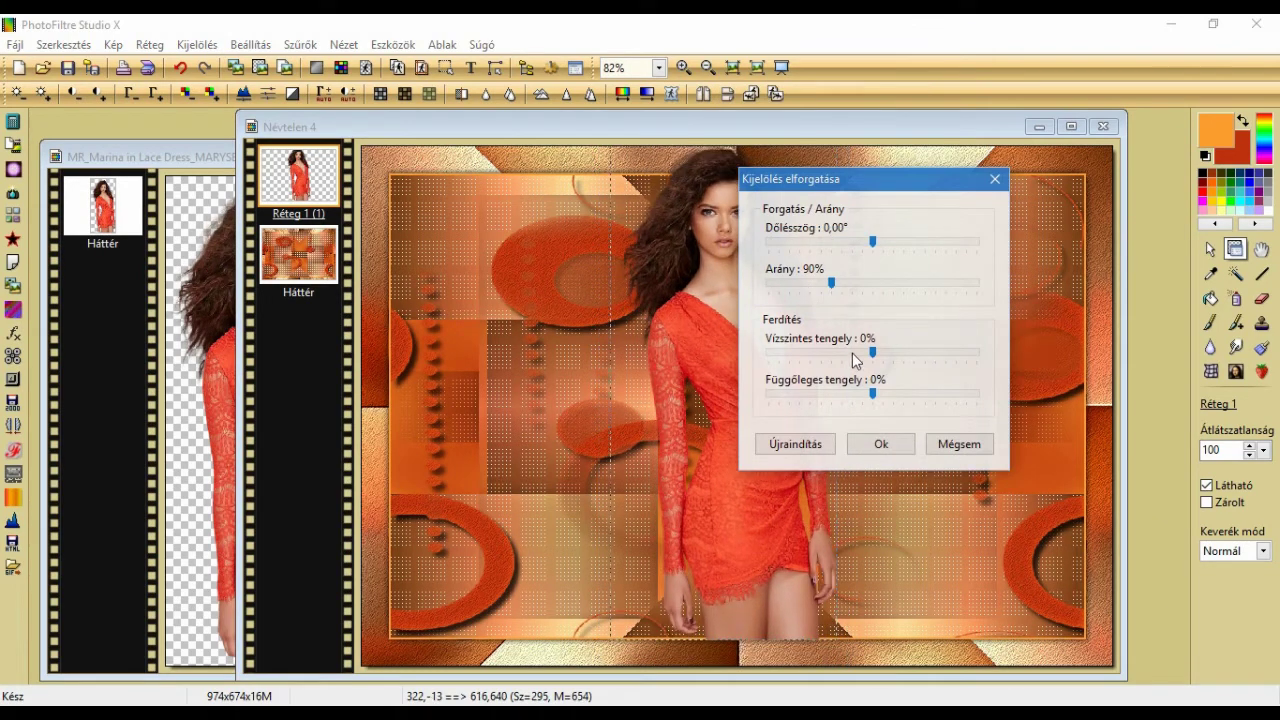
{"action": "left_click", "coordinate": [884, 445]}
{"action": "left_click_drag", "start_coordinate": [759, 439], "coordinate": [760, 466]}
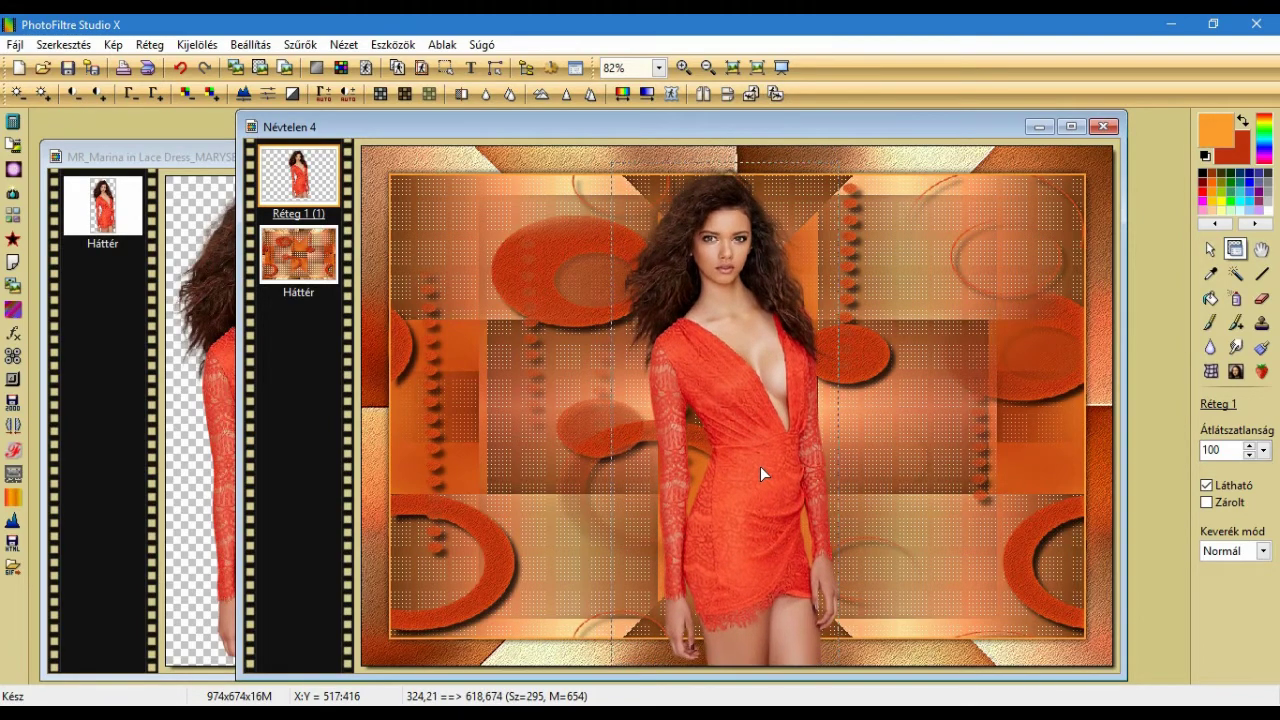
Center the figure layer on the image and shift it slightly down until it meets the image's lower edge
{"action": "left_click", "coordinate": [152, 46]}
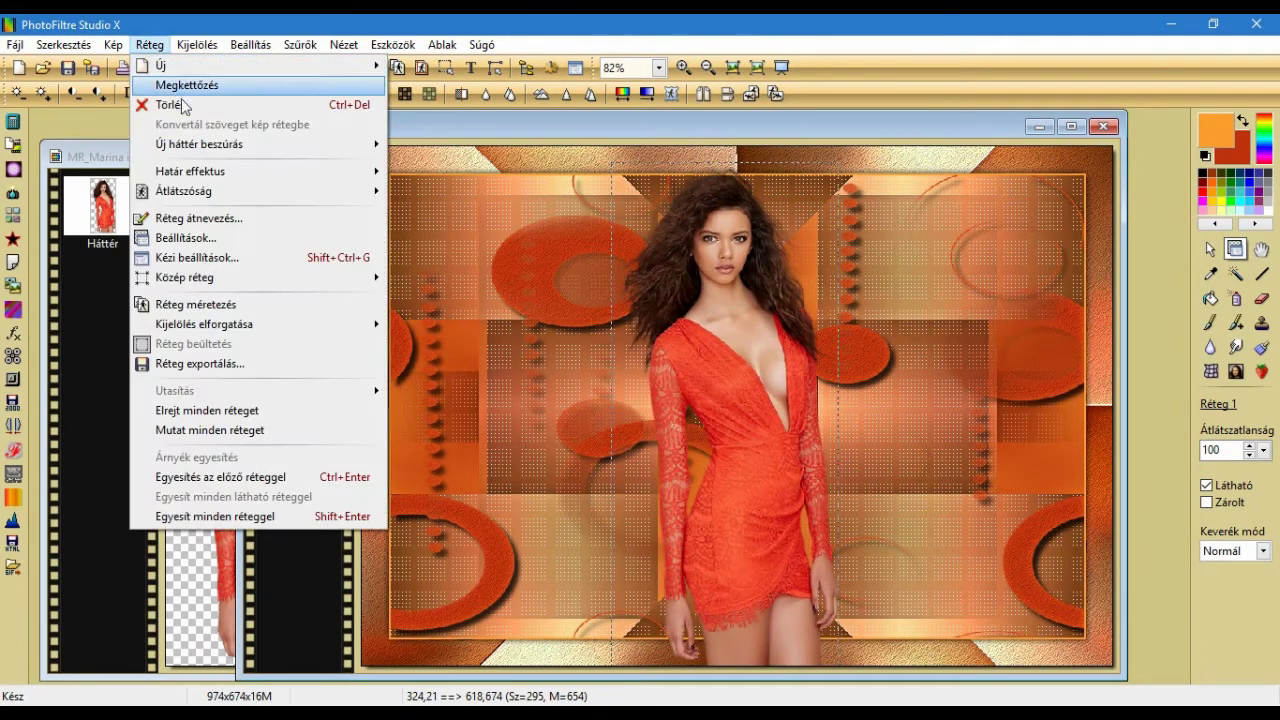
{"action": "mouse_move", "coordinate": [228, 279]}
{"action": "left_click", "coordinate": [401, 283]}
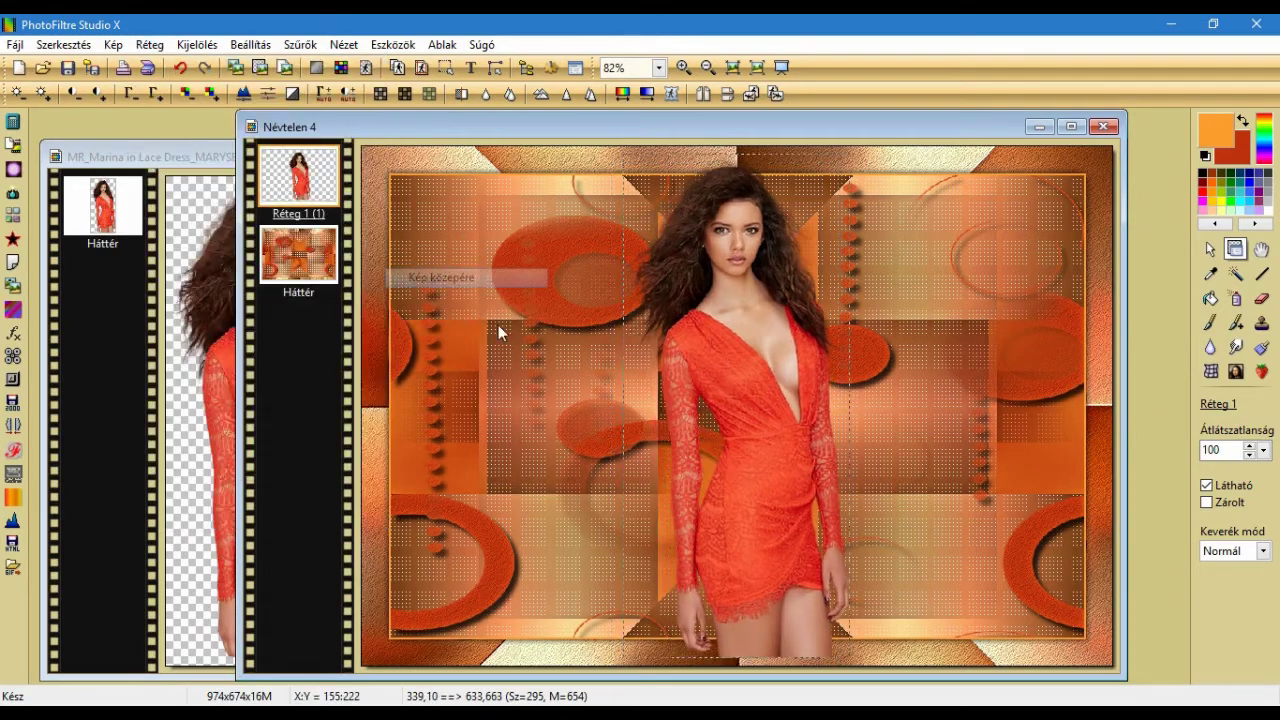
{"action": "left_click_drag", "start_coordinate": [751, 469], "coordinate": [748, 476]}
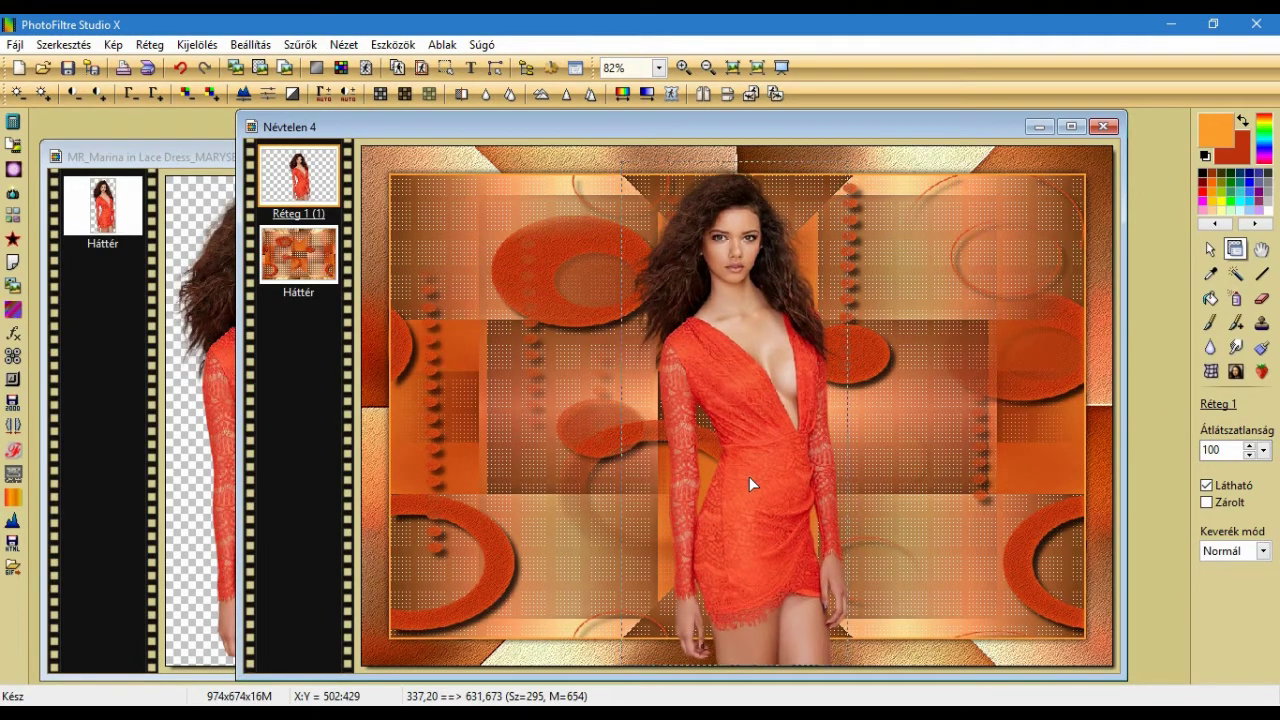
Resize the figure layer to about 304 x 674 pixels so it spans the image height, and center it on the image
{"action": "right_click", "coordinate": [749, 476]}
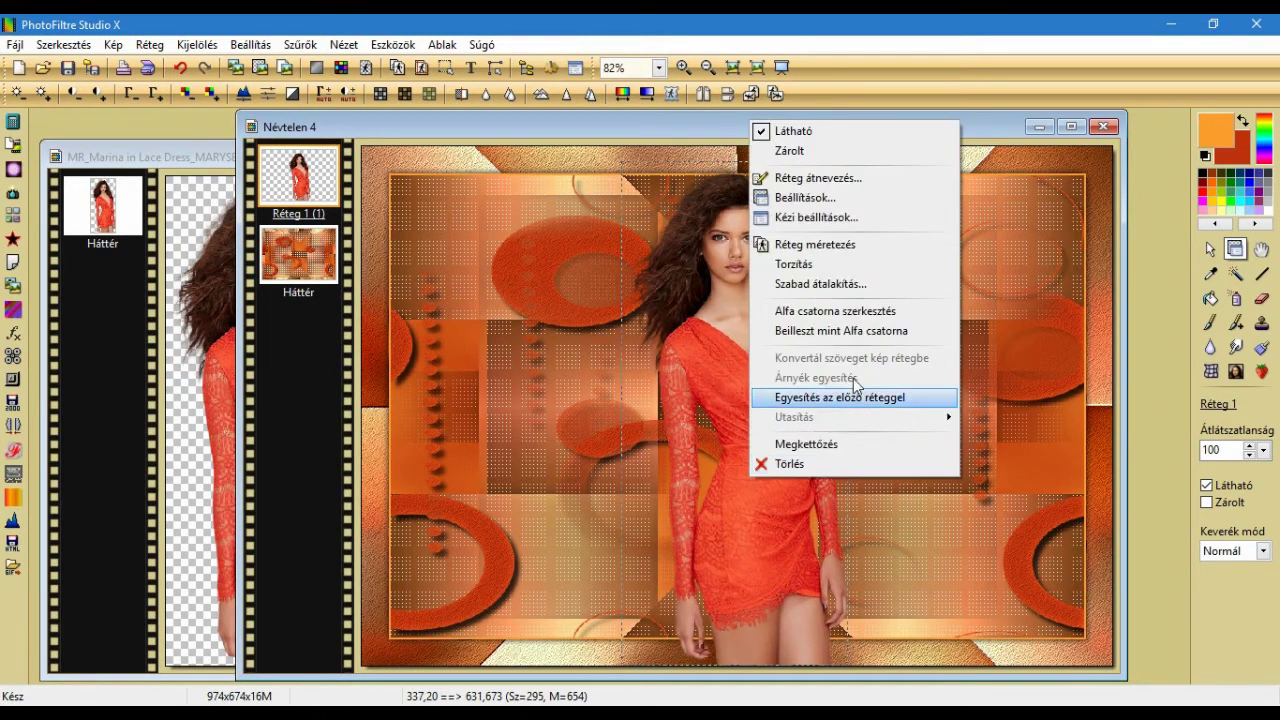
{"action": "left_click", "coordinate": [875, 249]}
{"action": "left_click_drag", "start_coordinate": [863, 178], "coordinate": [871, 162]}
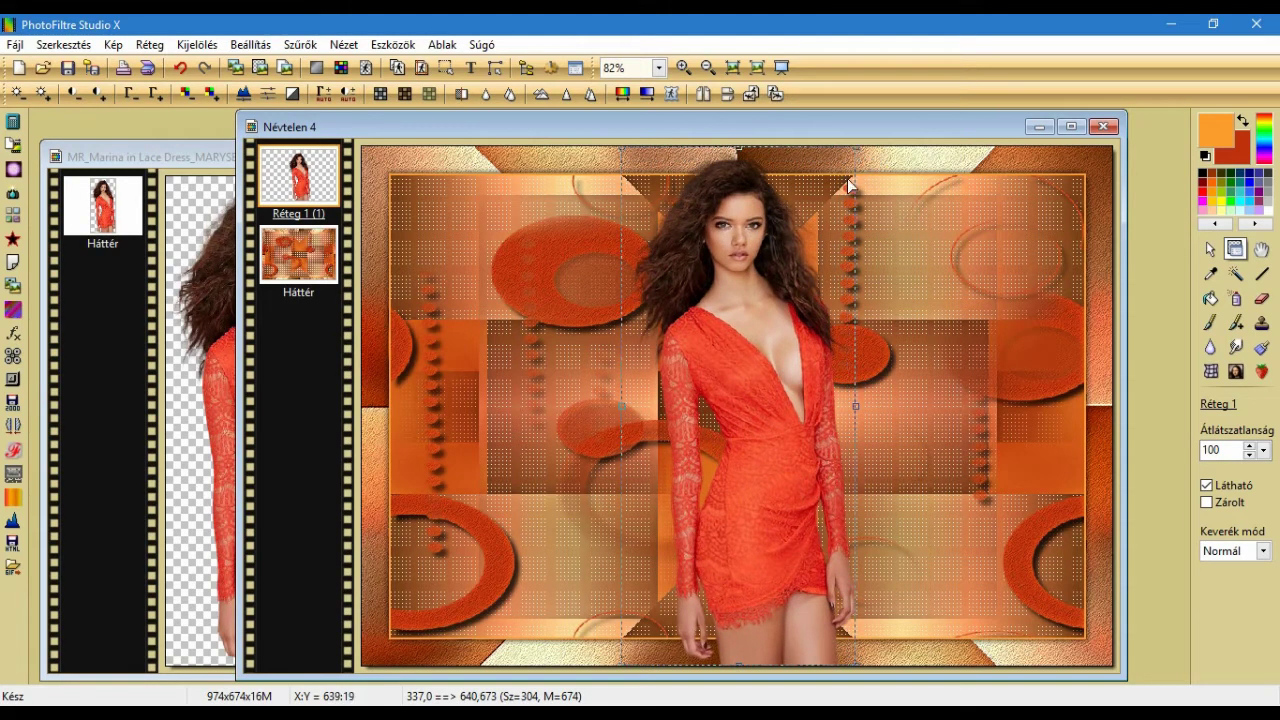
{"action": "double_click", "coordinate": [732, 369]}
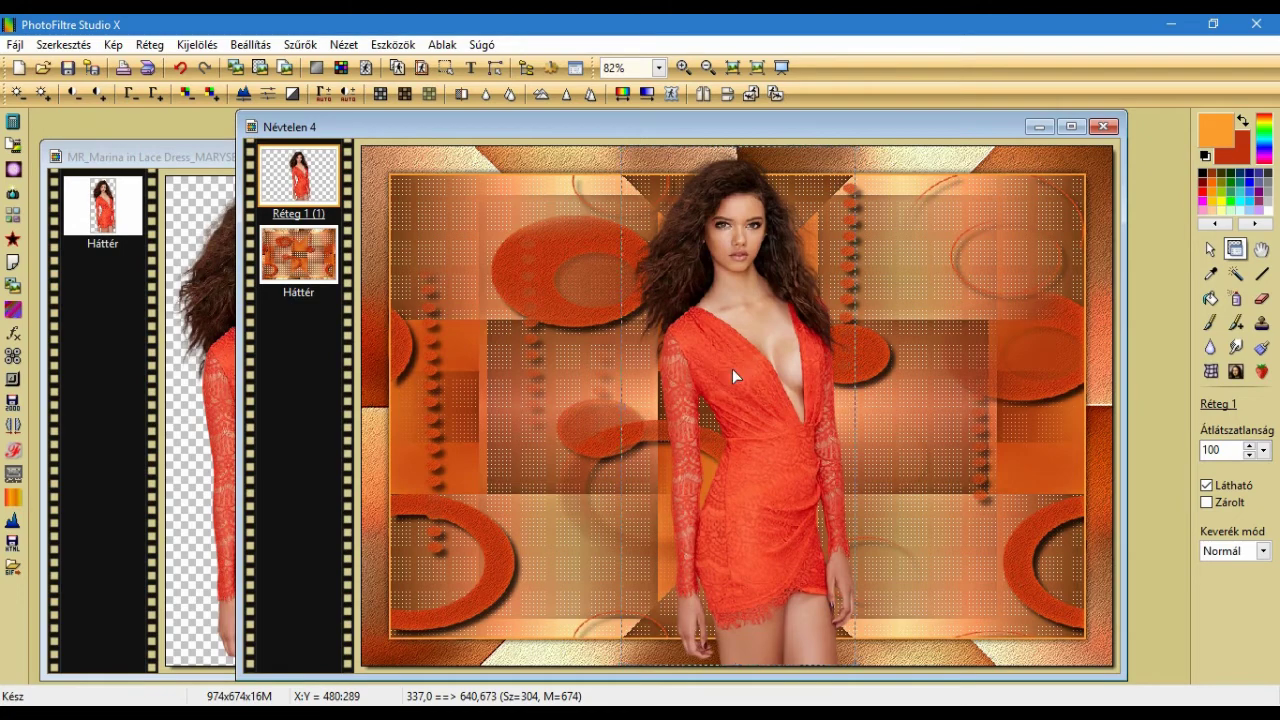
{"action": "left_click", "coordinate": [150, 45]}
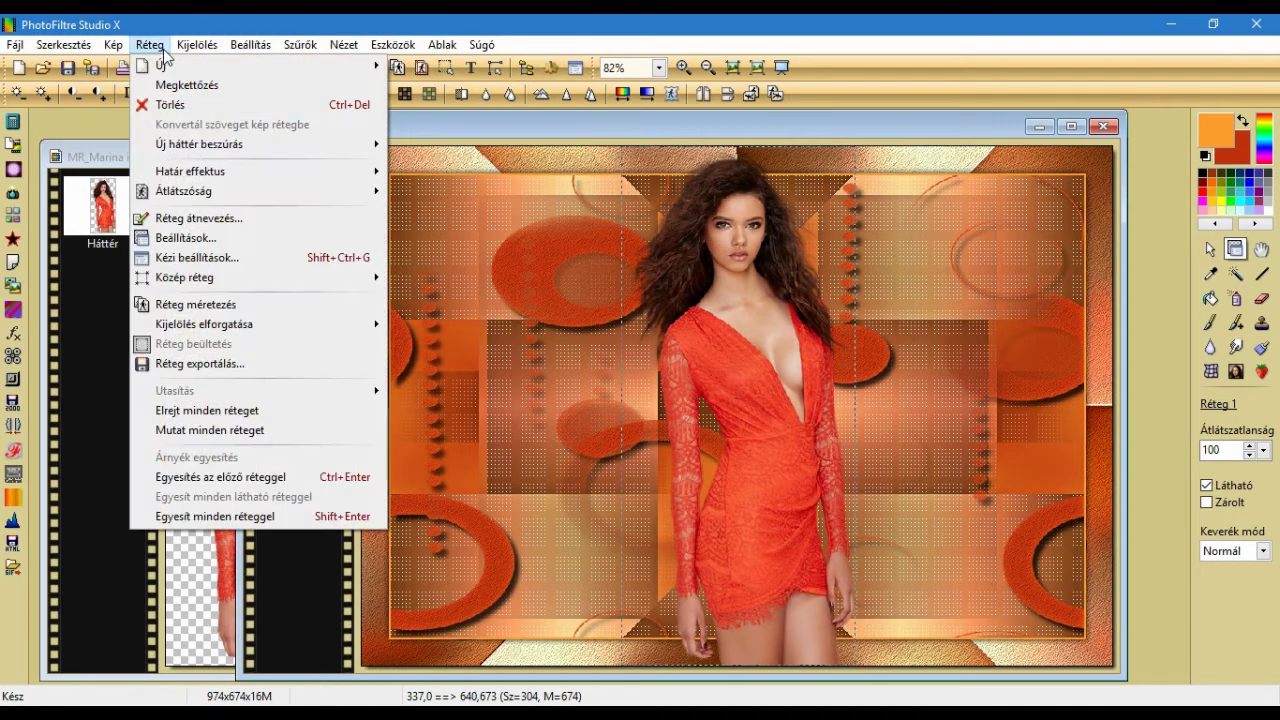
{"action": "mouse_move", "coordinate": [225, 278]}
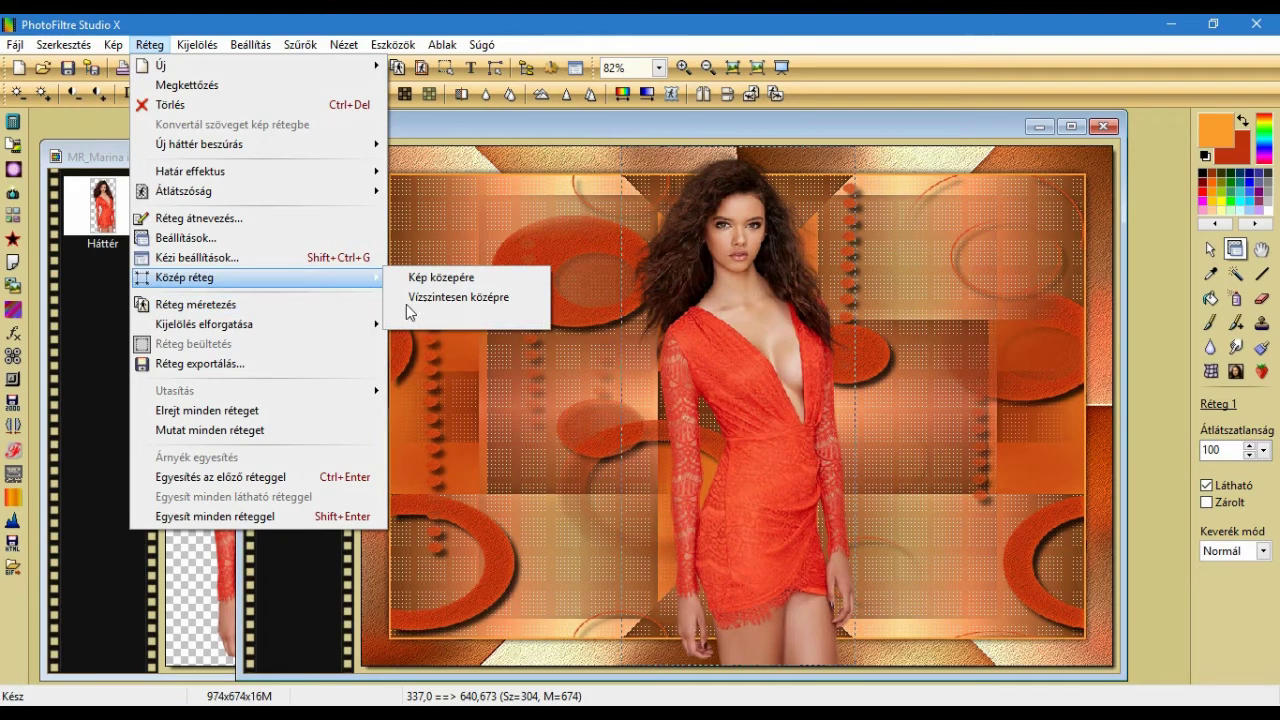
{"action": "left_click", "coordinate": [413, 280]}
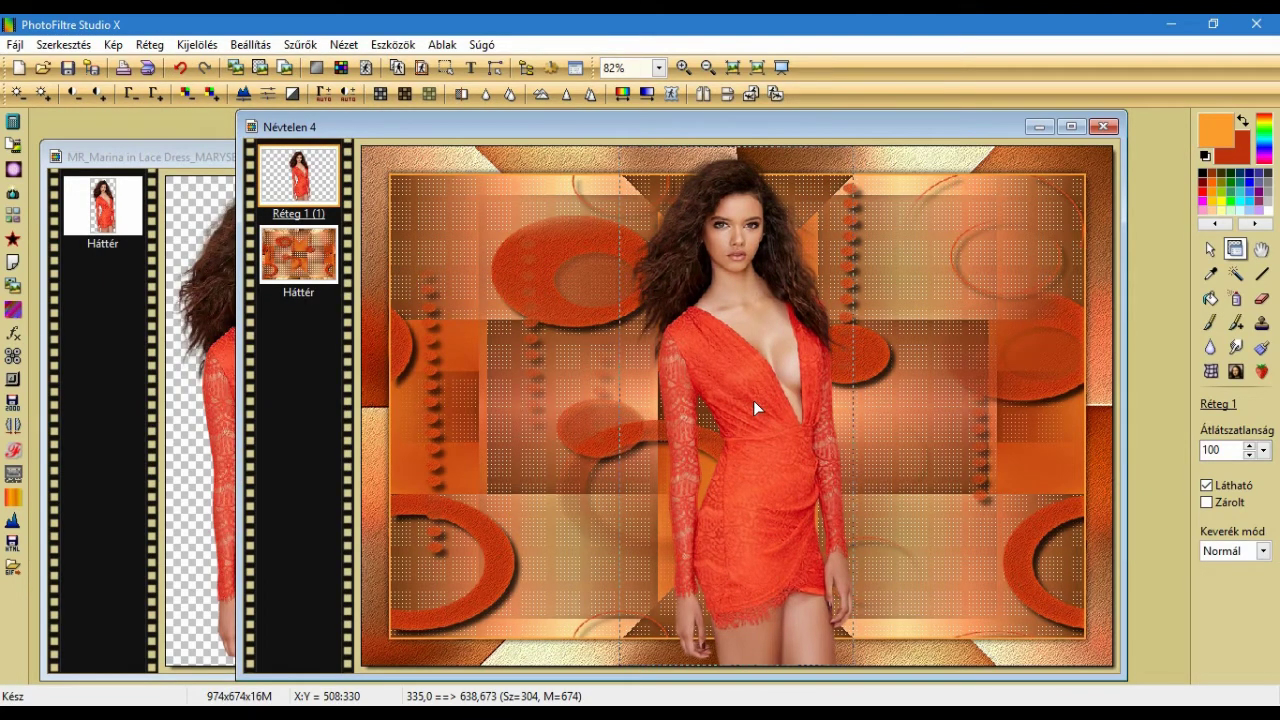
Sharpen the figure layer with the micro contrast filter
{"action": "left_click", "coordinate": [300, 44]}
{"action": "mouse_move", "coordinate": [330, 106]}
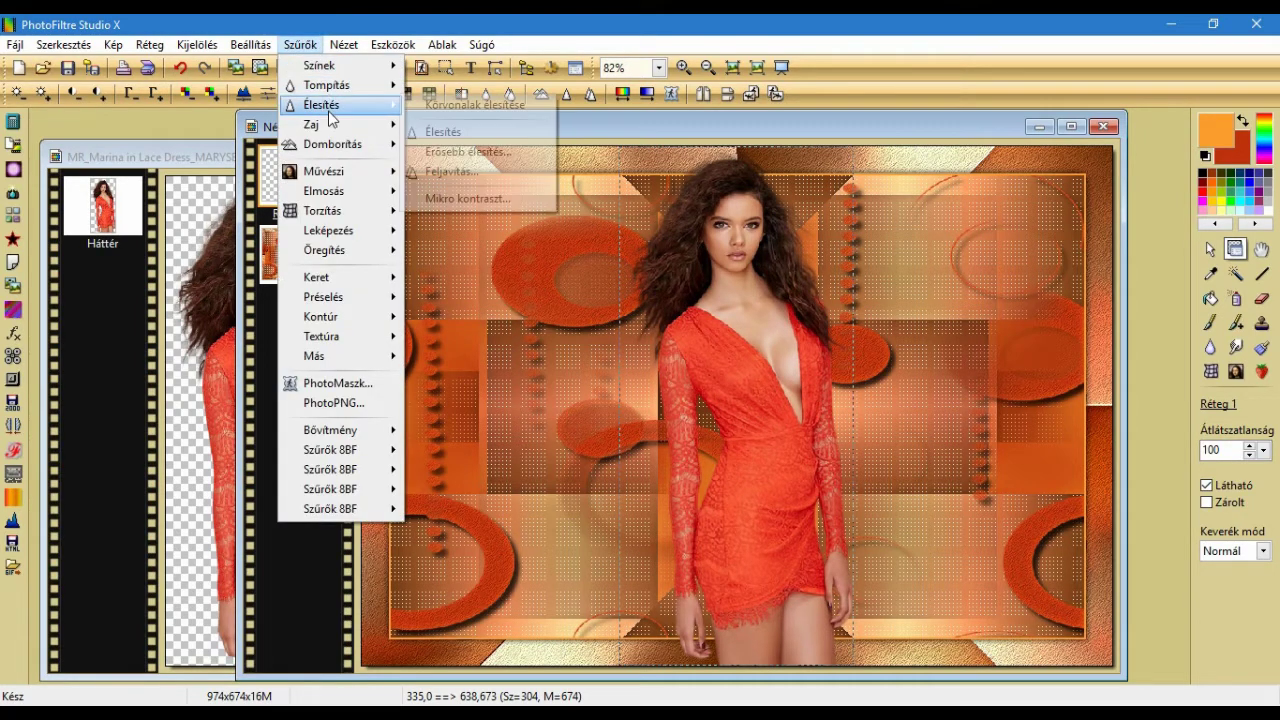
{"action": "left_click", "coordinate": [442, 199]}
{"action": "left_click", "coordinate": [669, 431]}
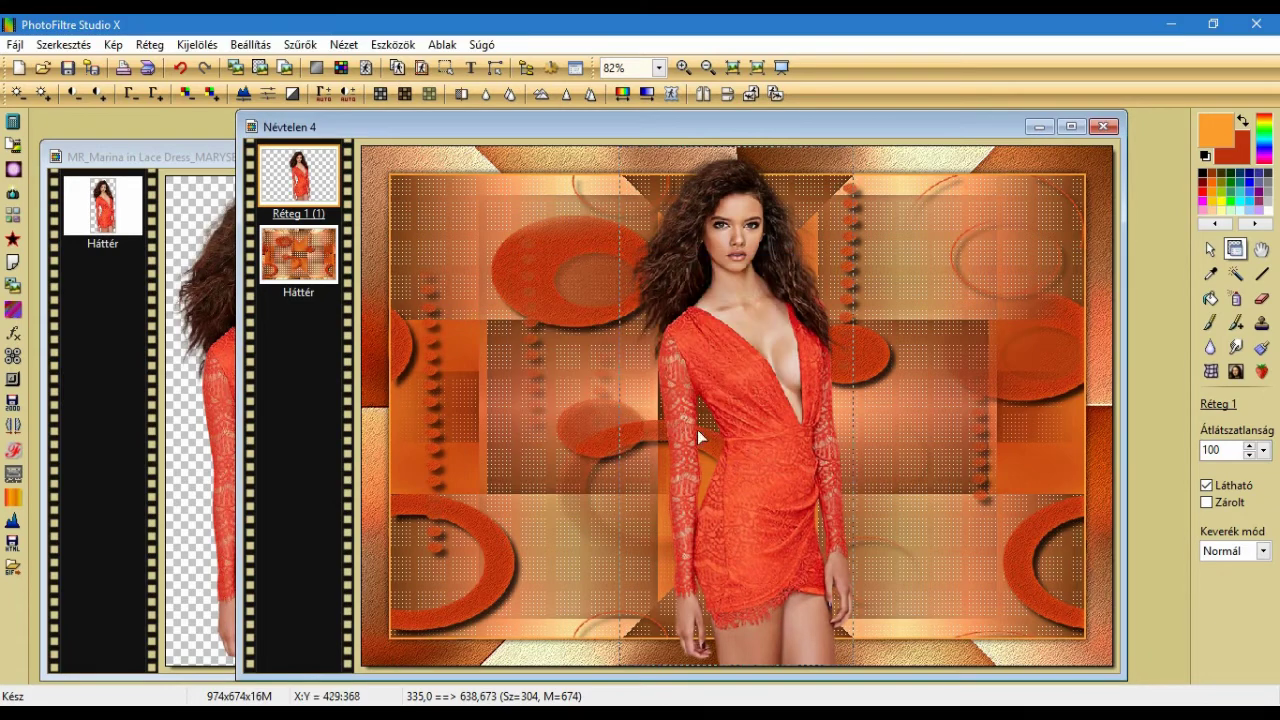
Add a black smoothed shadow to the figure with X and Y offsets 5, opacity 50% and radius 25, and merge it into the layer
{"action": "right_click", "coordinate": [730, 351]}
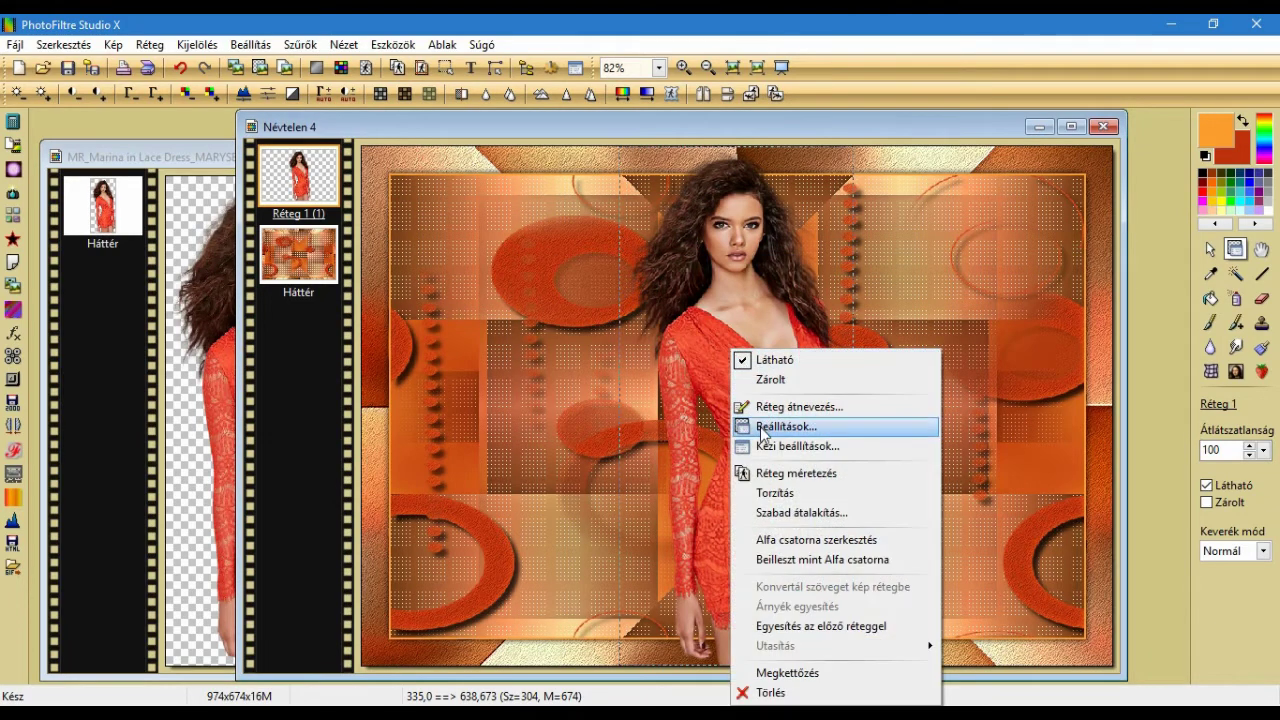
{"action": "left_click", "coordinate": [766, 426]}
{"action": "left_click", "coordinate": [418, 276]}
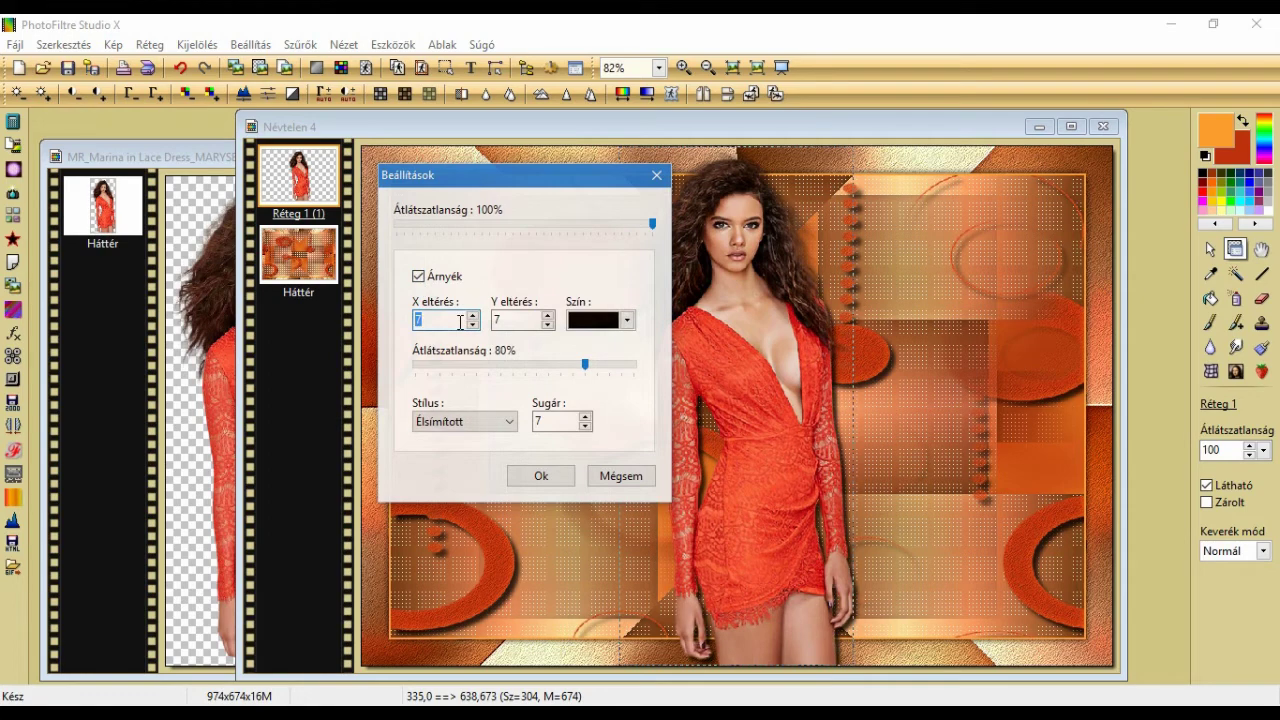
{"action": "type", "text": "55"}
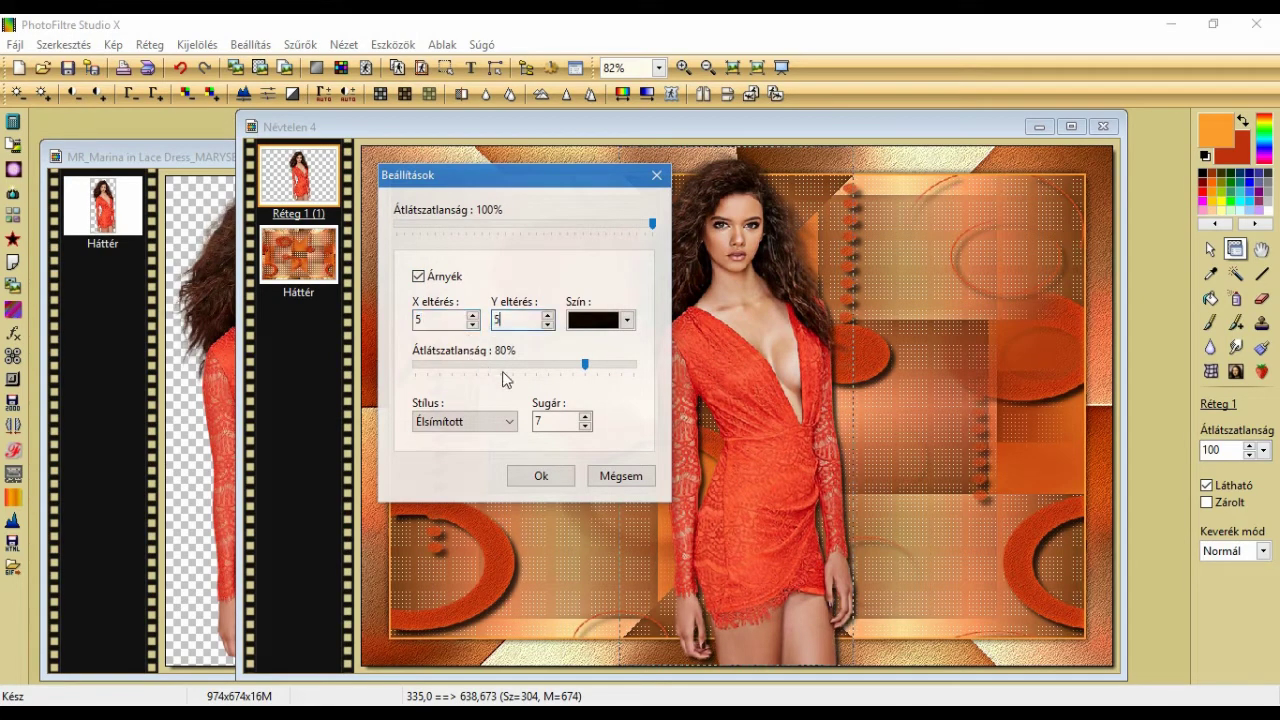
{"action": "left_click_drag", "start_coordinate": [586, 368], "coordinate": [513, 361]}
{"action": "double_click", "coordinate": [554, 424]}
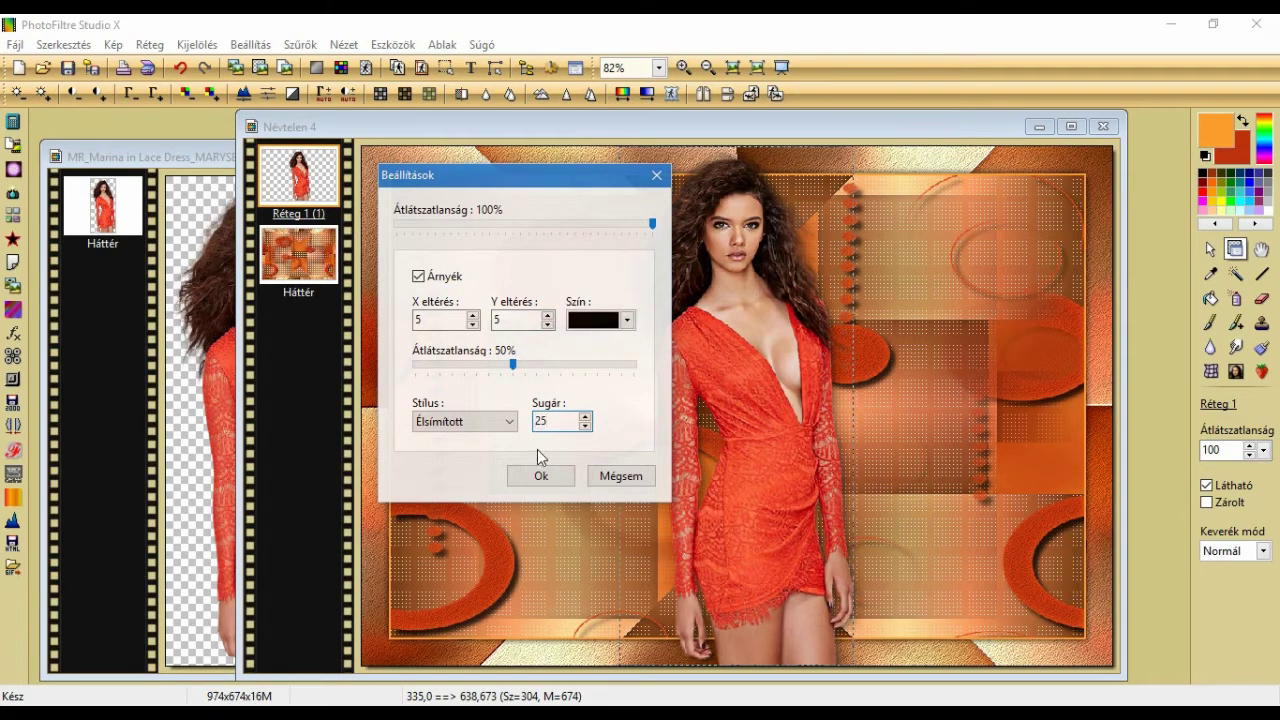
{"action": "left_click", "coordinate": [540, 476]}
{"action": "right_click", "coordinate": [717, 378]}
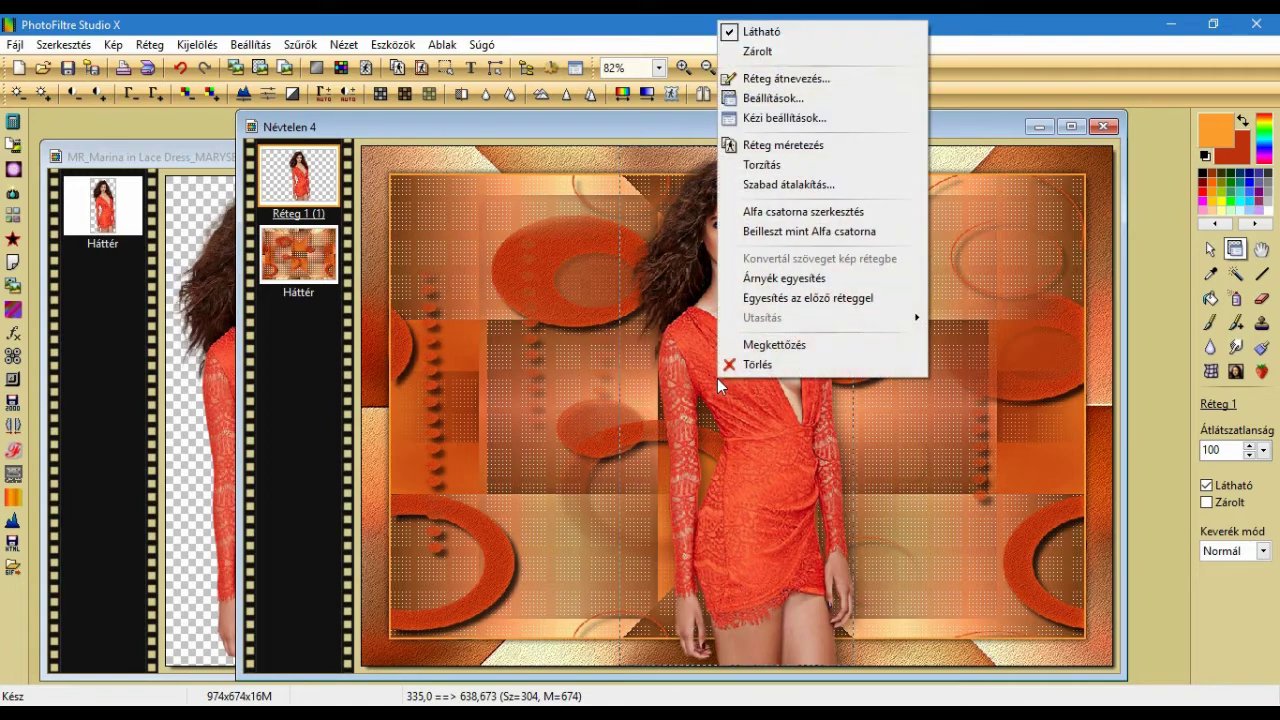
{"action": "left_click", "coordinate": [785, 276]}
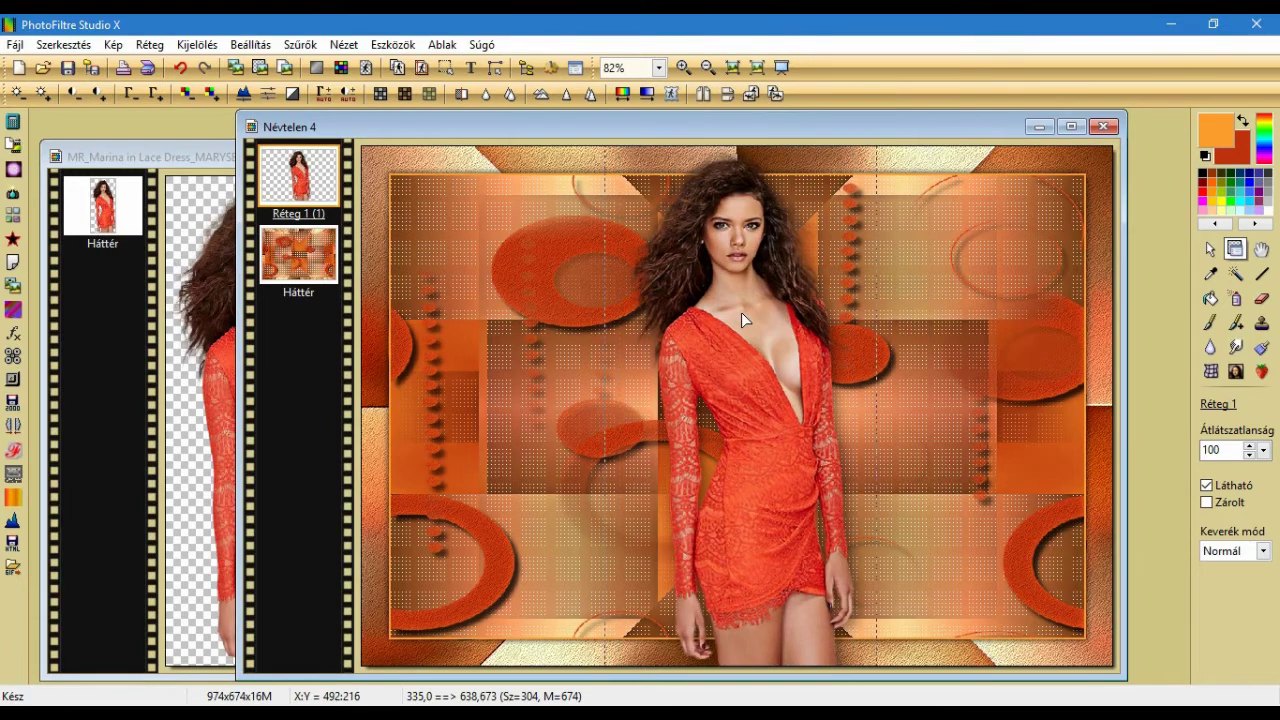
Add a second black smoothed shadow with X and Y offsets of -5, opacity 50% and radius 25, and merge it into the figure layer
{"action": "right_click", "coordinate": [741, 312]}
{"action": "left_click", "coordinate": [797, 391]}
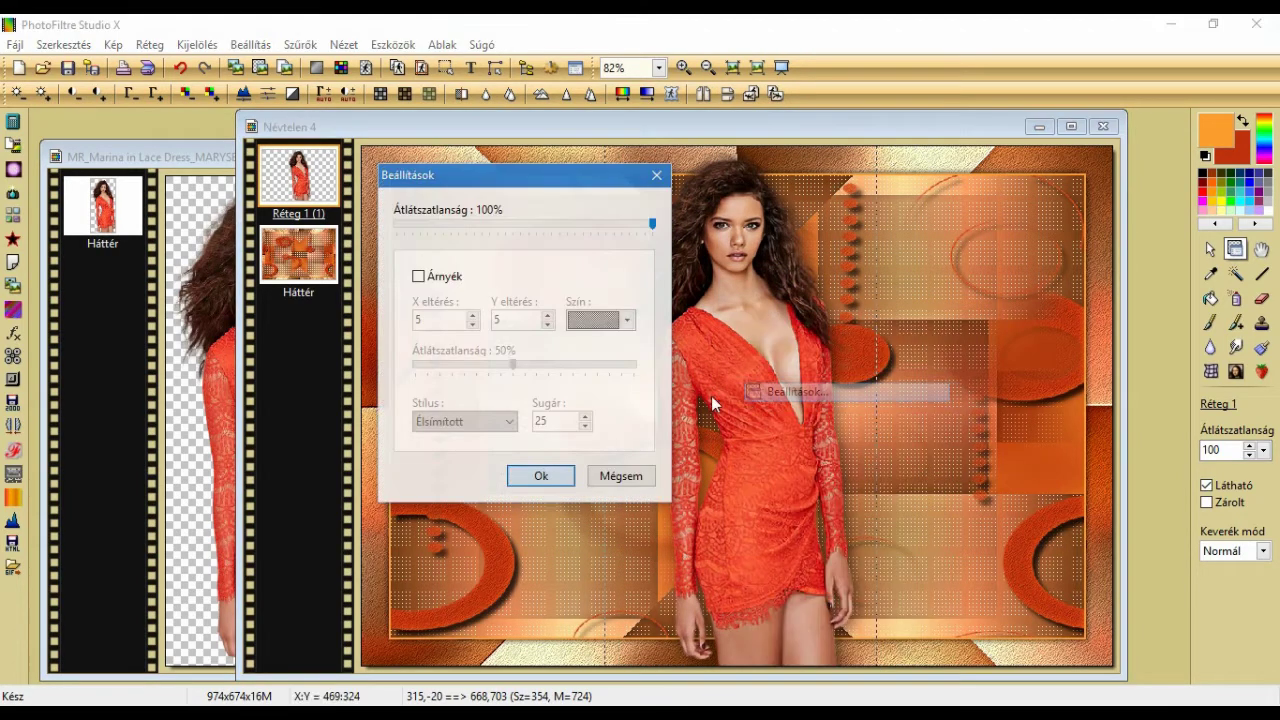
{"action": "left_click", "coordinate": [418, 276]}
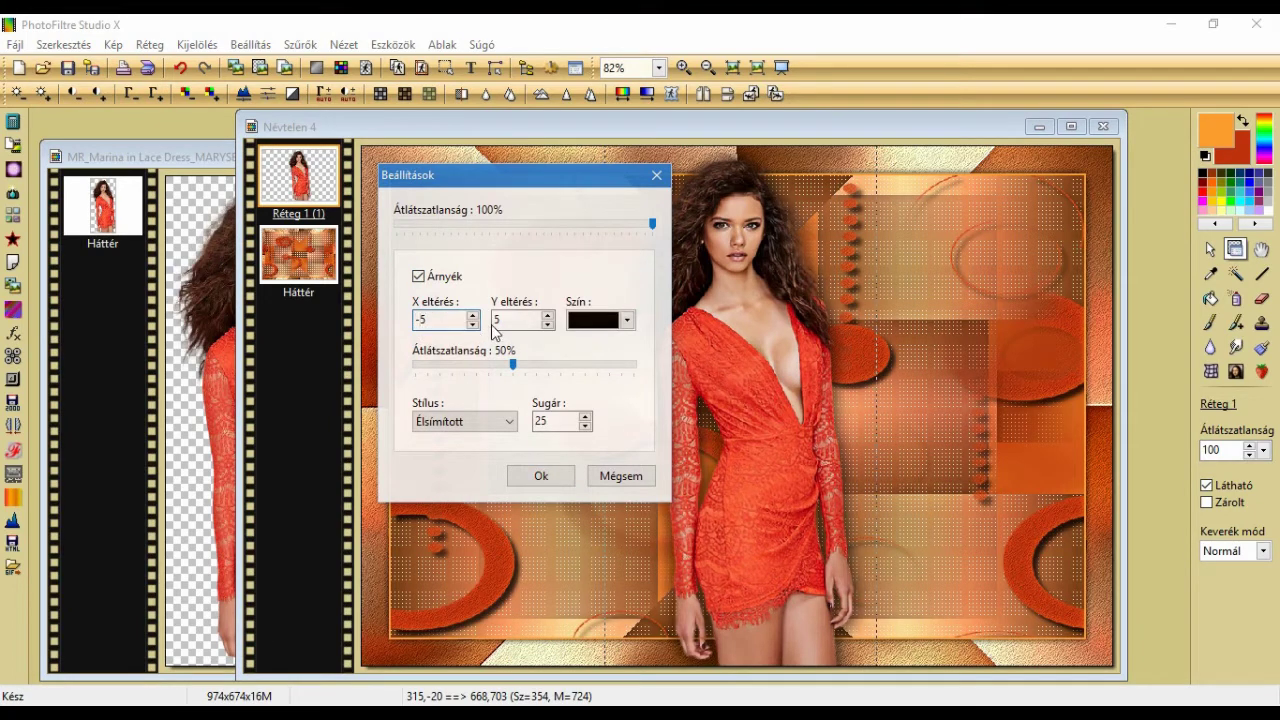
{"action": "left_click", "coordinate": [545, 477]}
{"action": "right_click", "coordinate": [728, 385]}
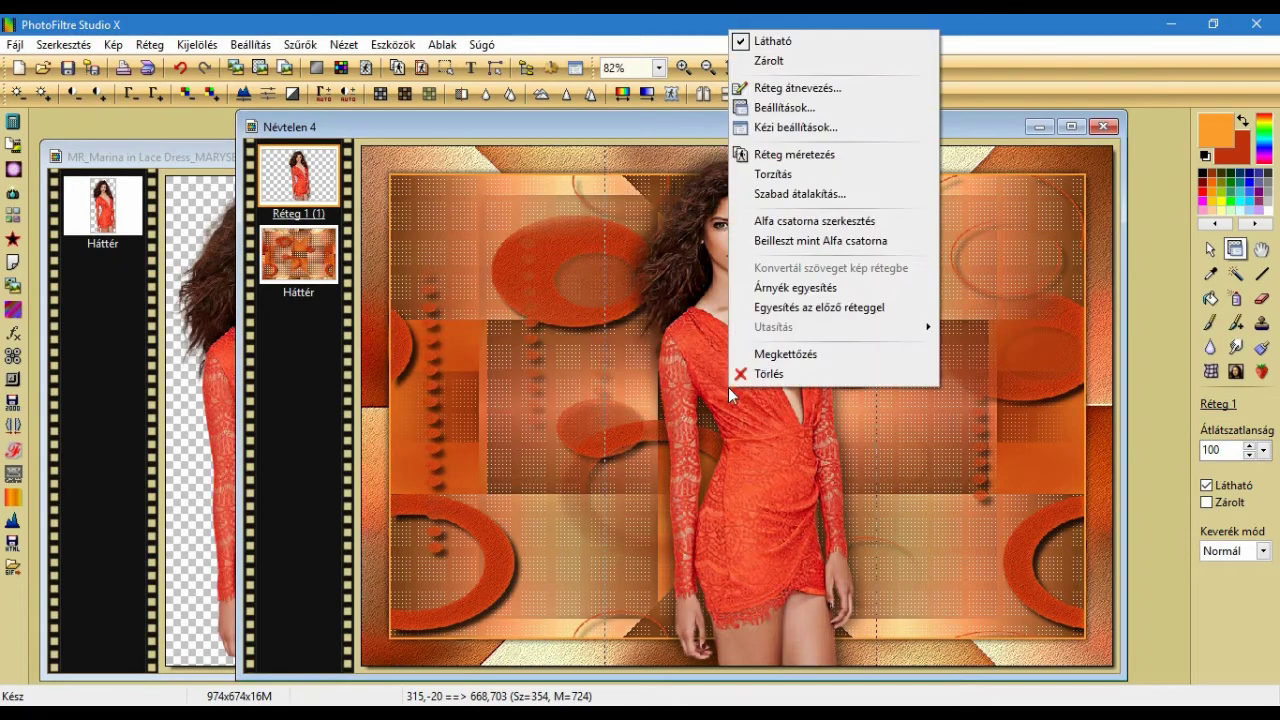
{"action": "left_click", "coordinate": [787, 290]}
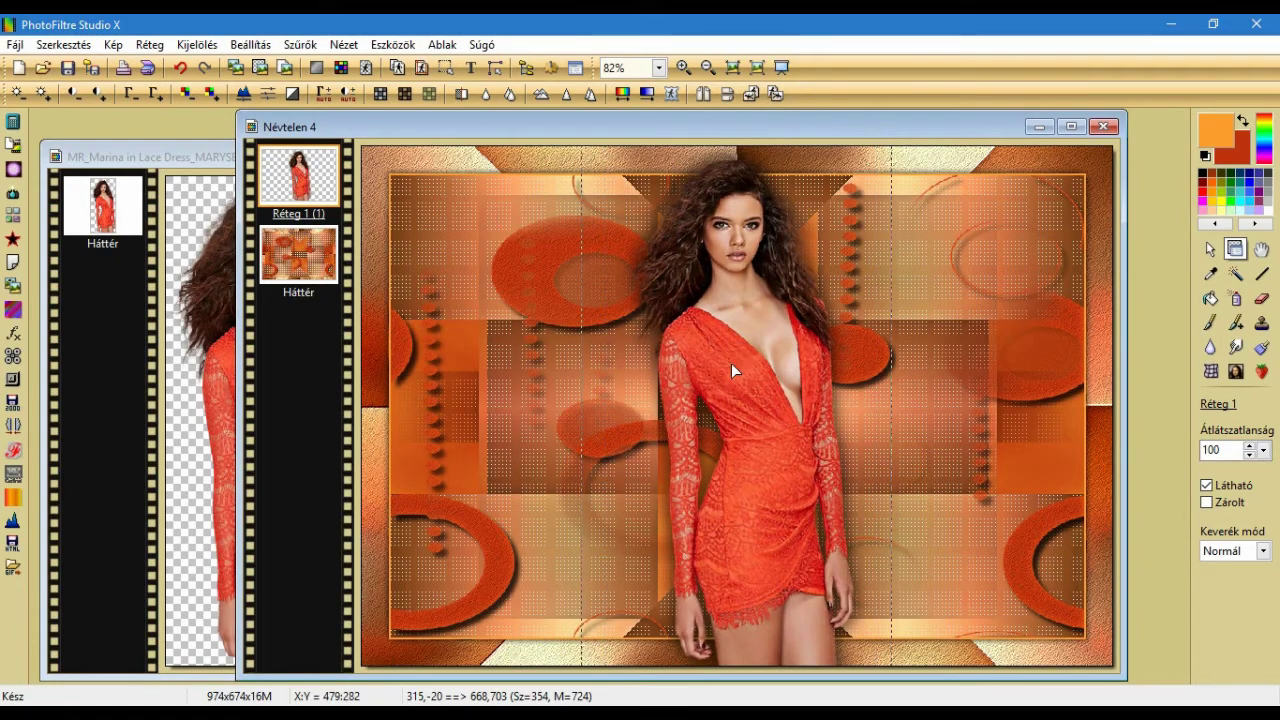
Close the original figure PNG and open the orange flower image 4365-luzcristina
{"action": "left_click", "coordinate": [155, 190]}
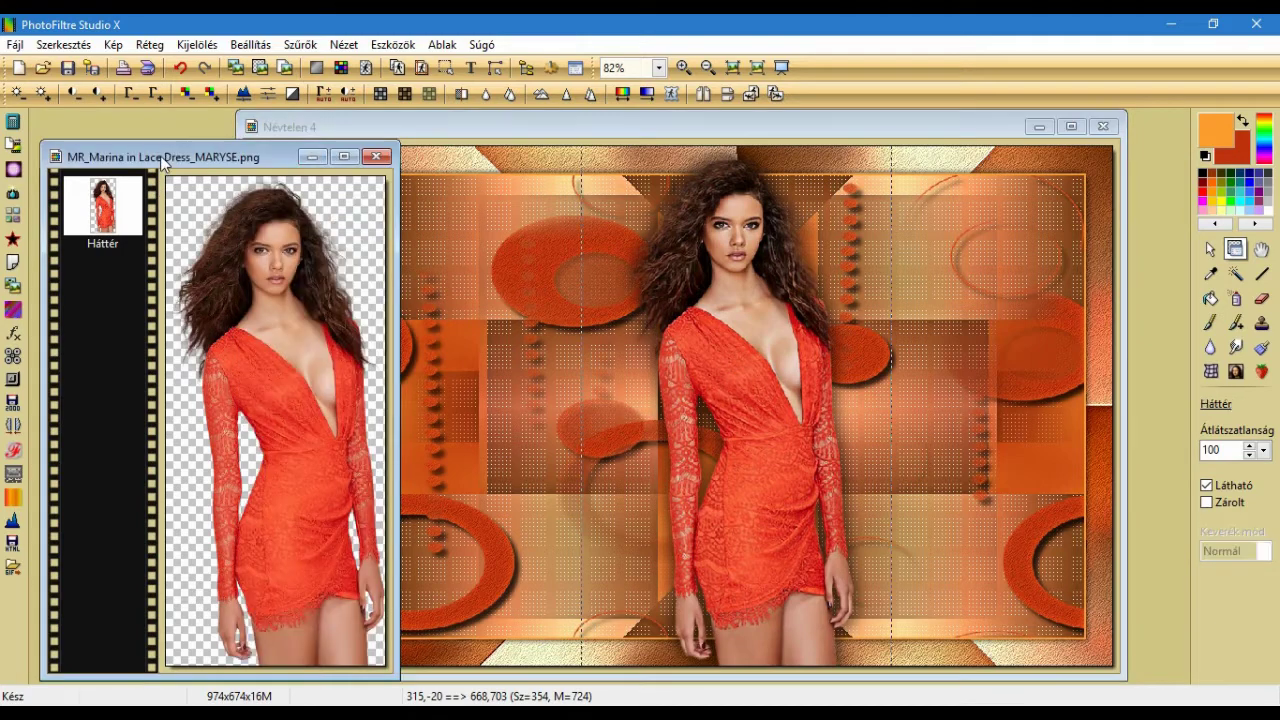
{"action": "left_click", "coordinate": [377, 158]}
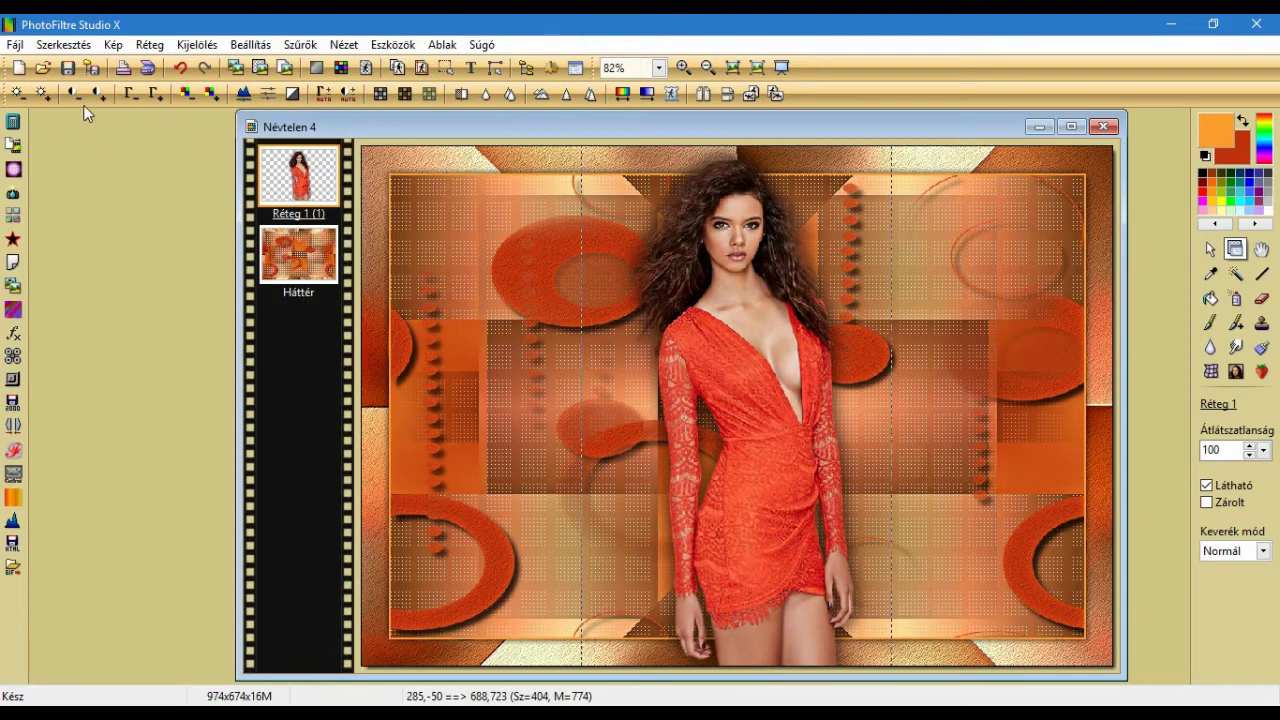
{"action": "left_click", "coordinate": [43, 68]}
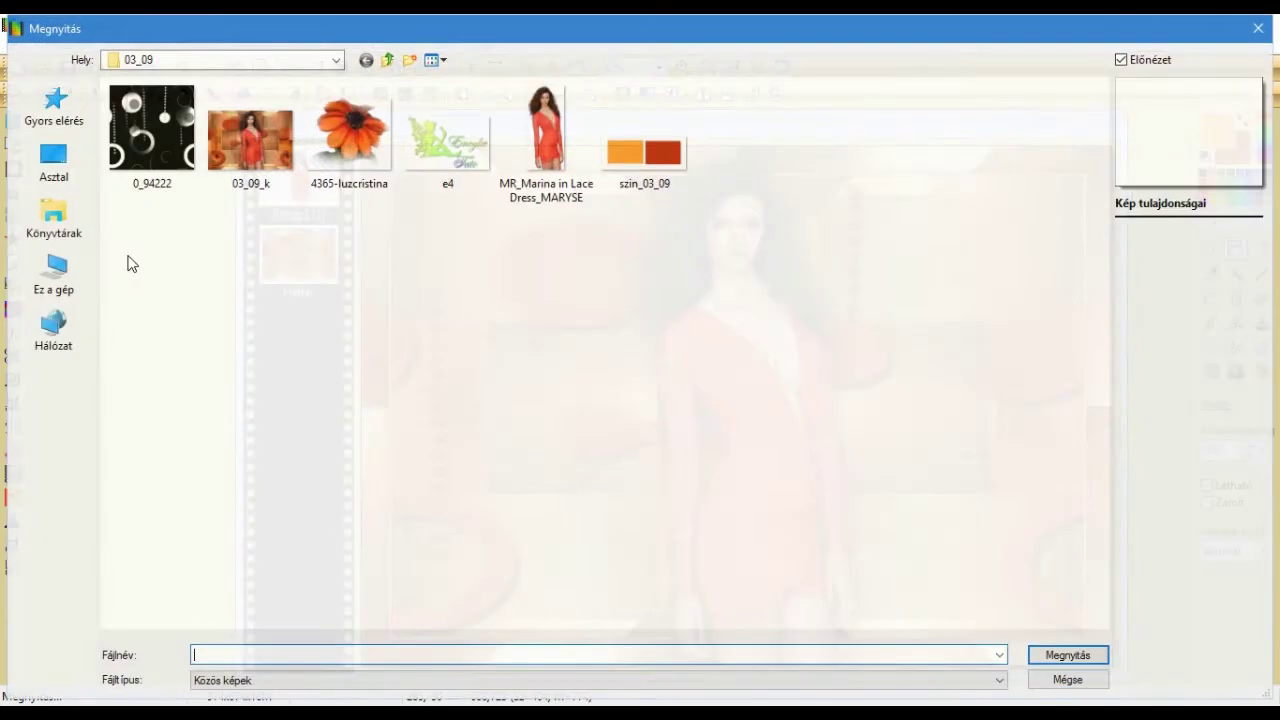
{"action": "double_click", "coordinate": [339, 170]}
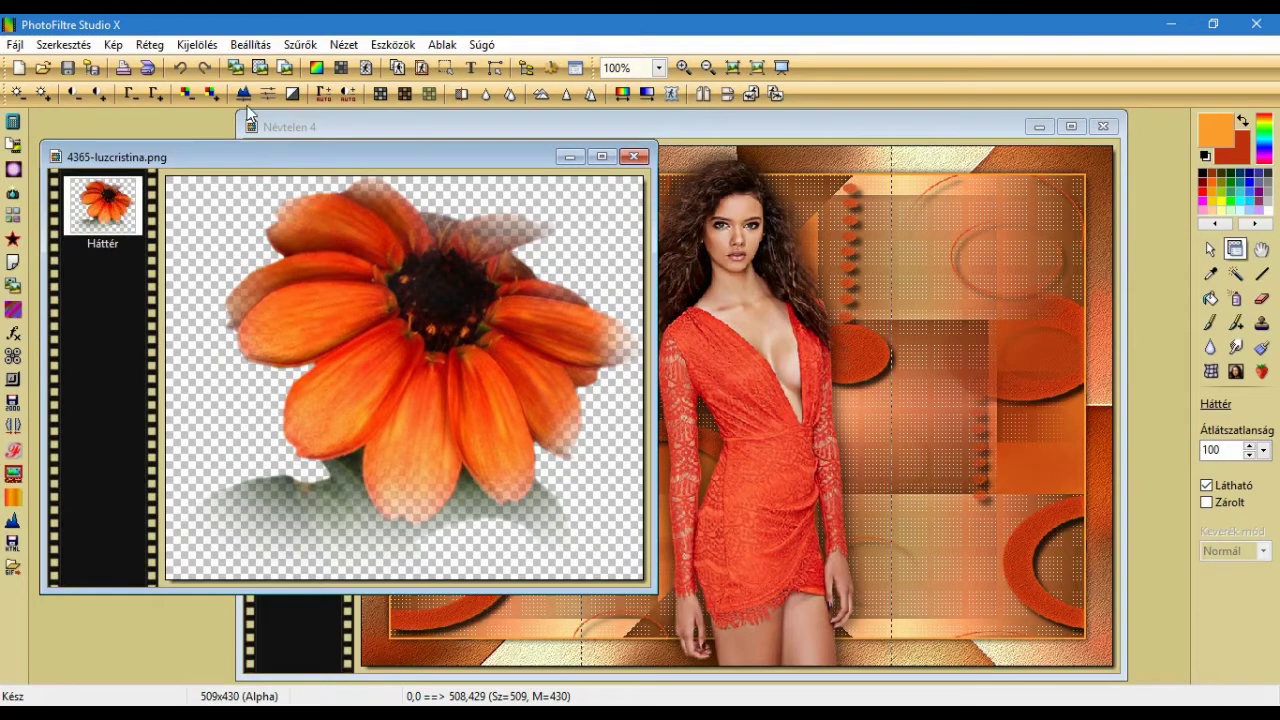
Paste the orange flower into the composition as a new layer and scale it to 30%
{"action": "key", "text": "ctrl+c"}
{"action": "left_click", "coordinate": [304, 129]}
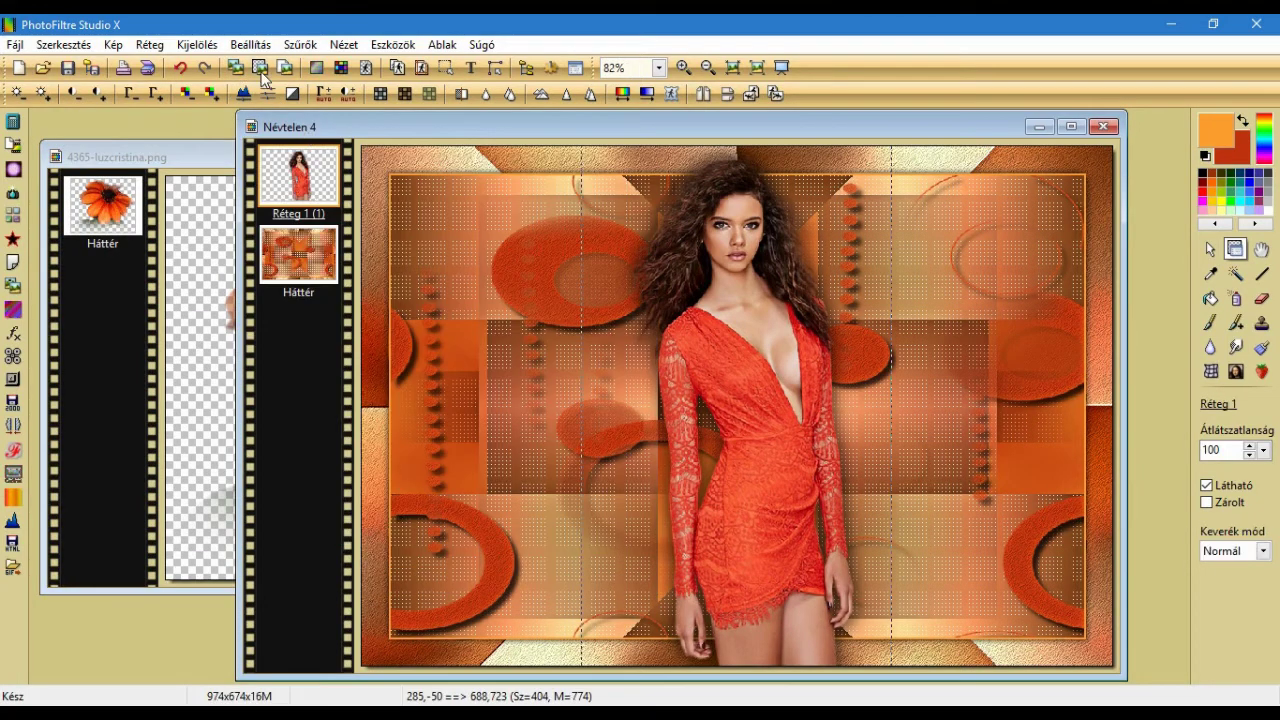
{"action": "left_click", "coordinate": [261, 68]}
{"action": "right_click", "coordinate": [690, 400]}
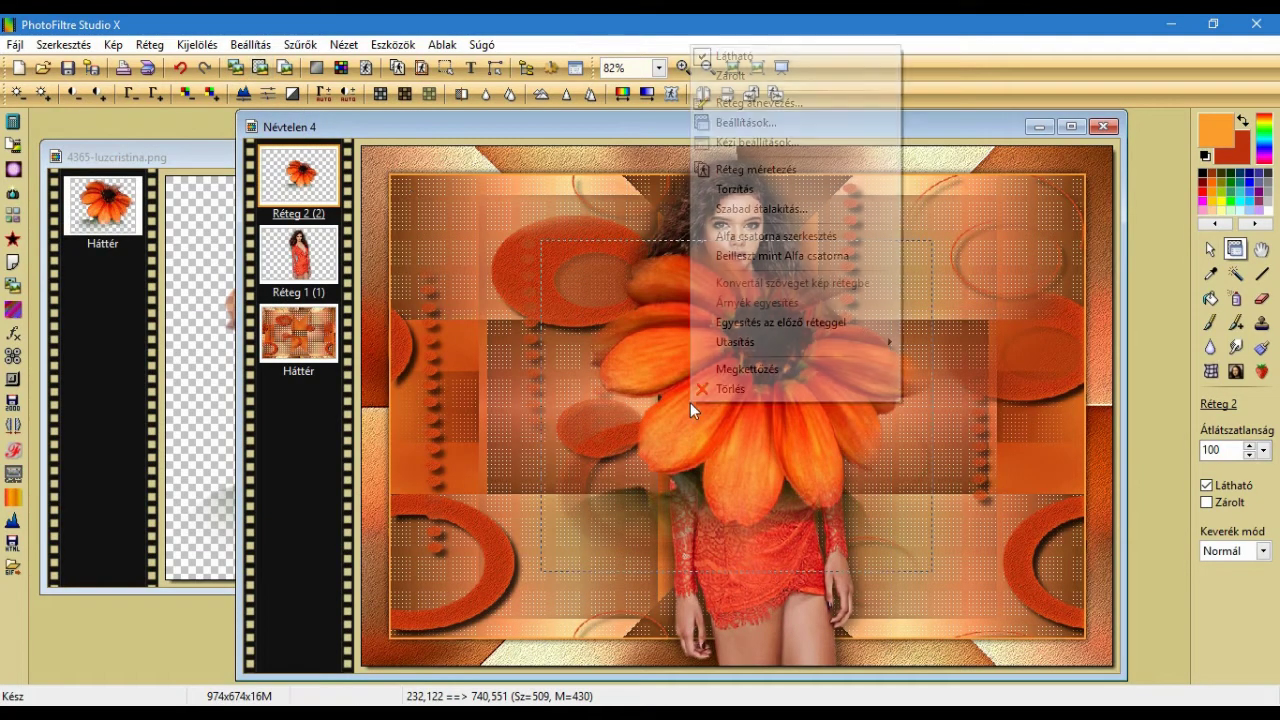
{"action": "left_click", "coordinate": [730, 208]}
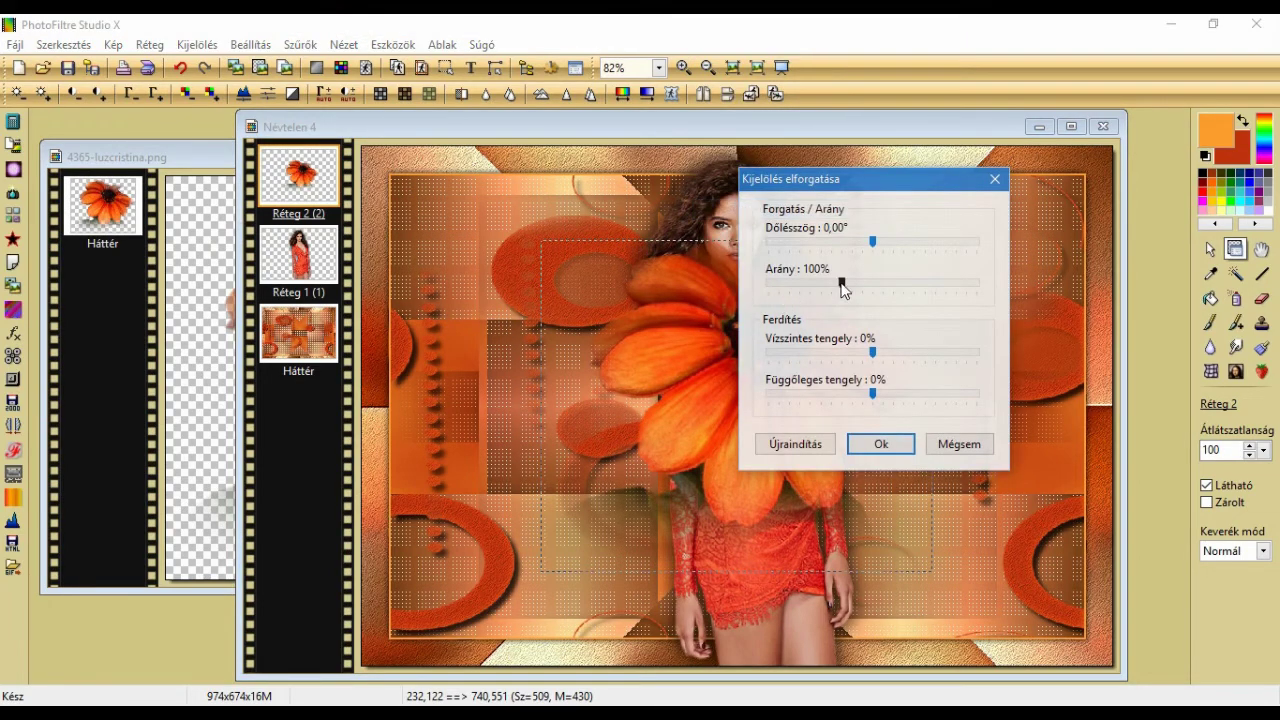
{"action": "left_click_drag", "start_coordinate": [841, 284], "coordinate": [759, 296]}
{"action": "left_click", "coordinate": [857, 445]}
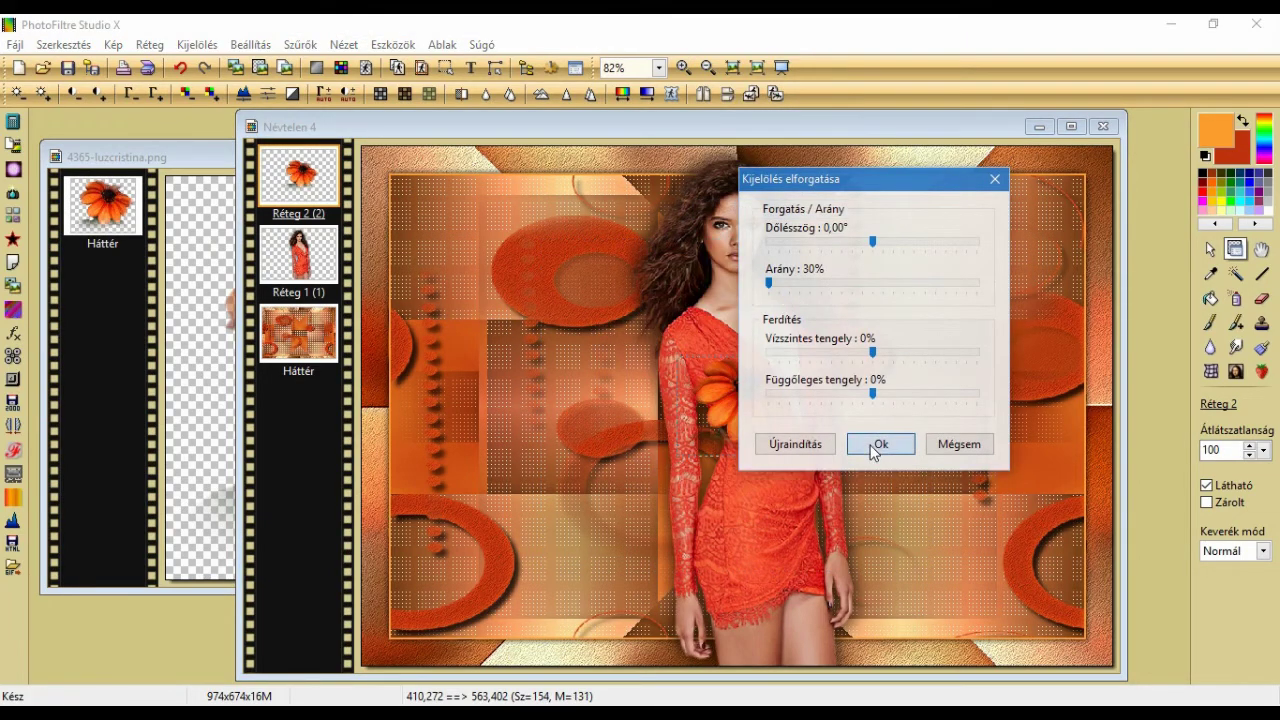
Move the flower onto the lower-left ring and sharpen it with micro contrast at intensity 100% and radius 12 pixels
{"action": "left_click_drag", "start_coordinate": [752, 406], "coordinate": [445, 570]}
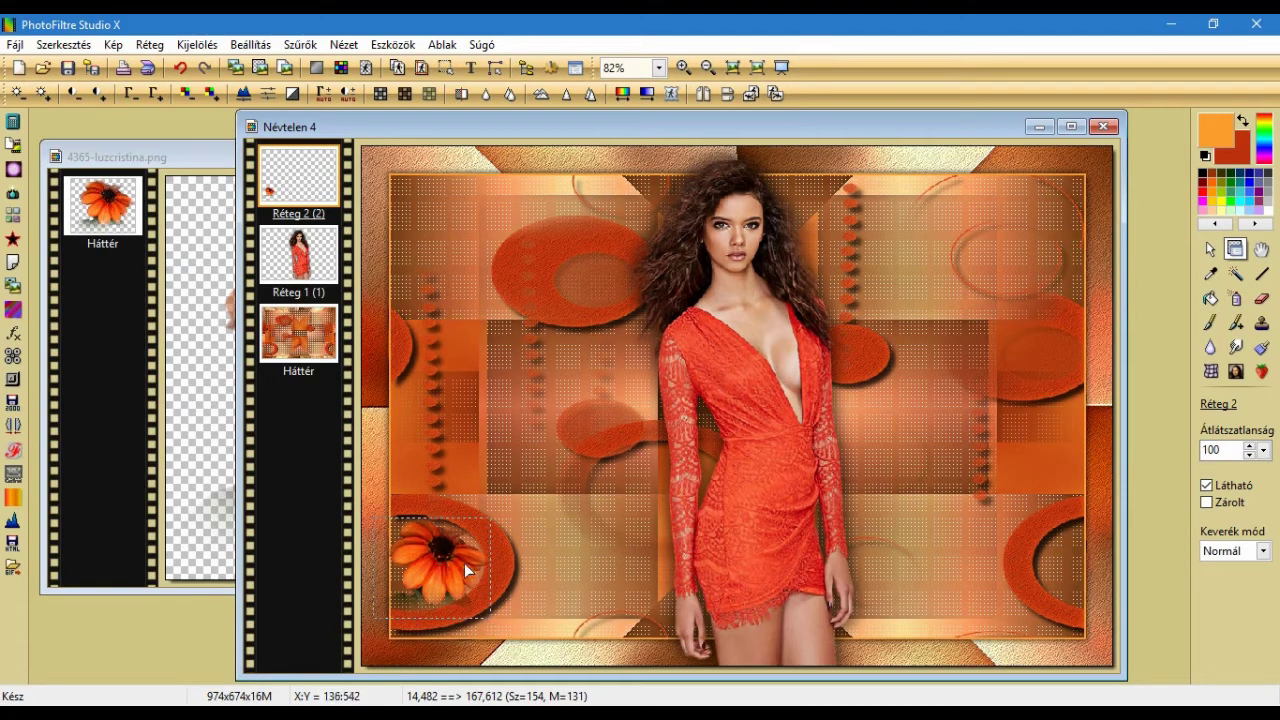
{"action": "left_click", "coordinate": [300, 44]}
{"action": "mouse_move", "coordinate": [357, 106]}
{"action": "left_click", "coordinate": [429, 199]}
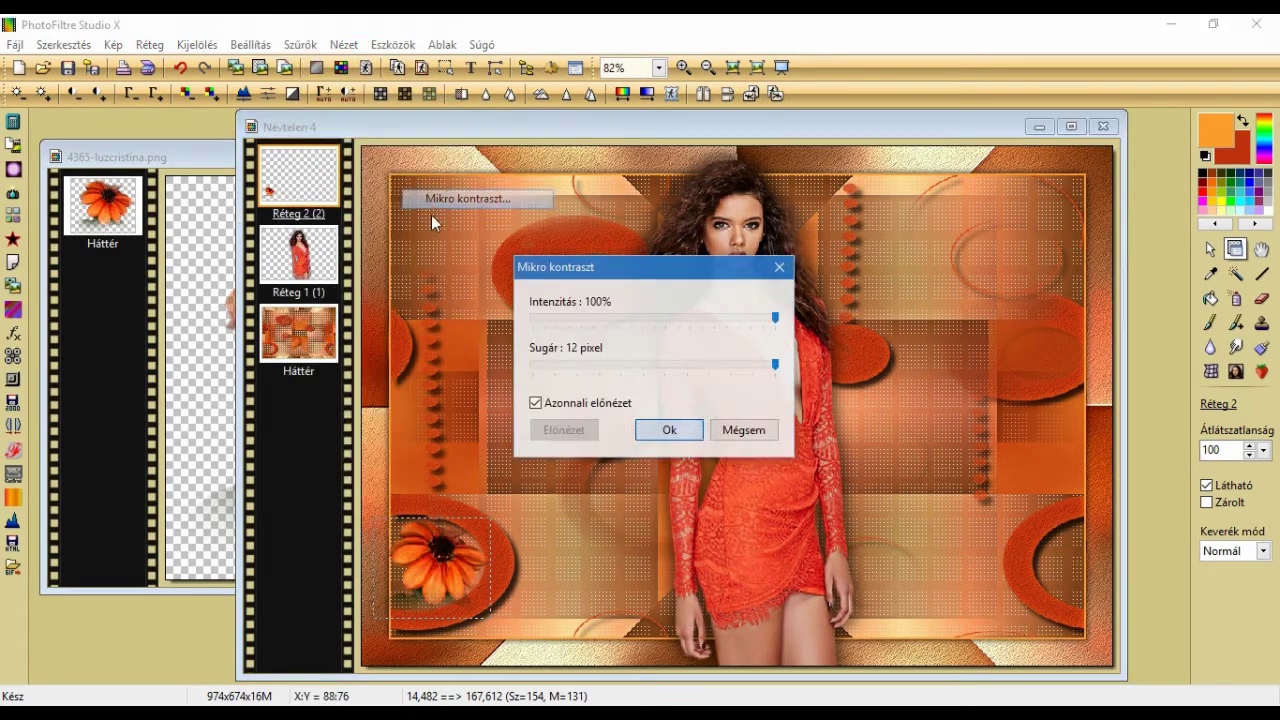
{"action": "left_click", "coordinate": [670, 430]}
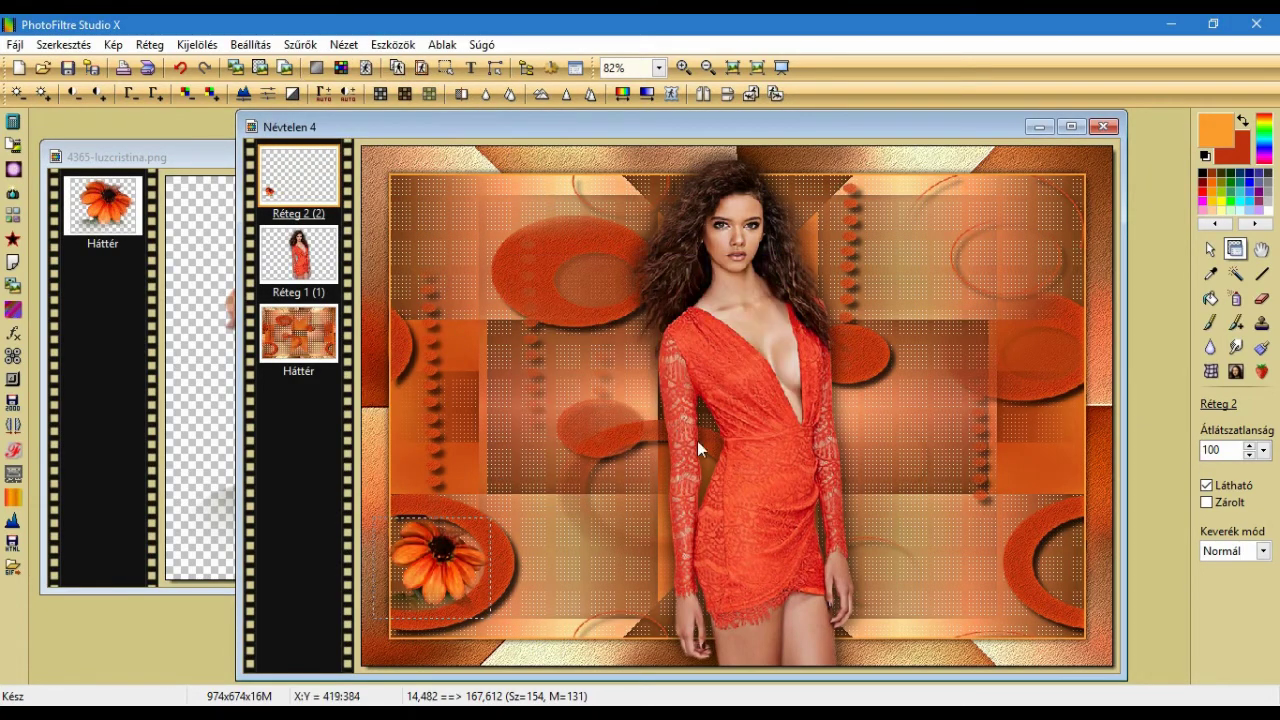
Duplicate the flower layer and place the horizontally mirrored copy over the lower-right ring
{"action": "left_click", "coordinate": [1261, 298]}
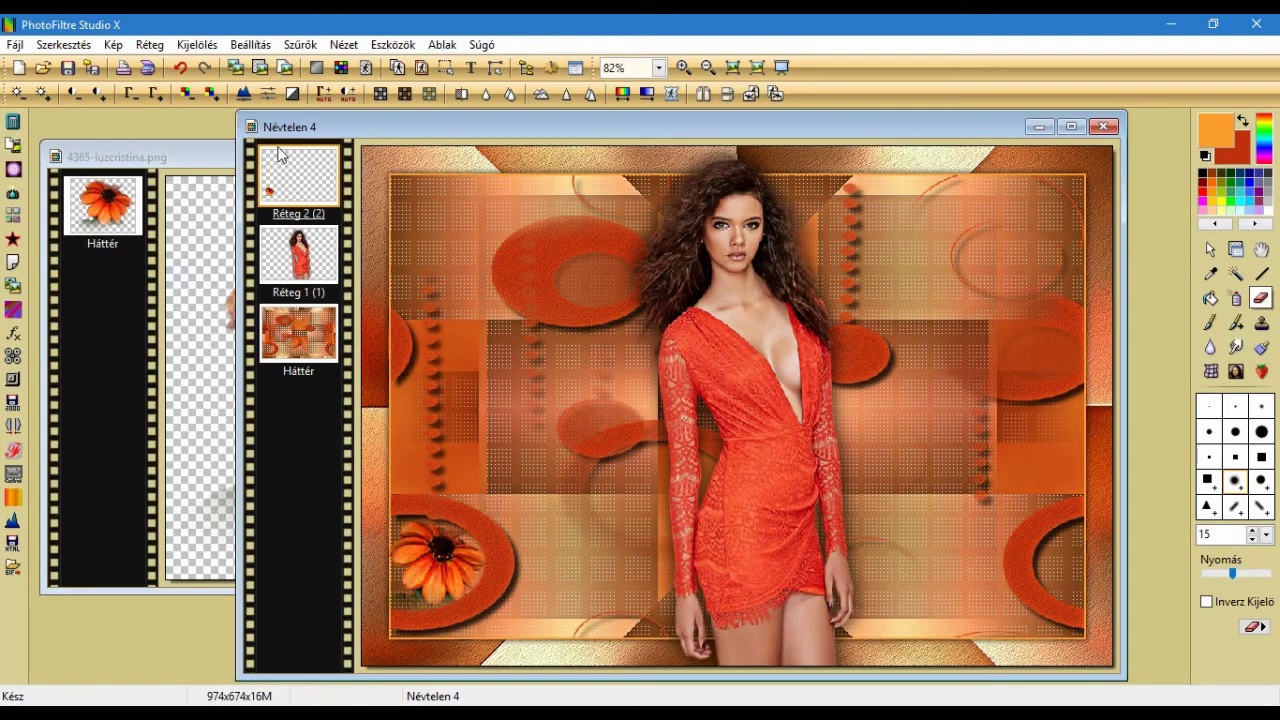
{"action": "right_click", "coordinate": [307, 180]}
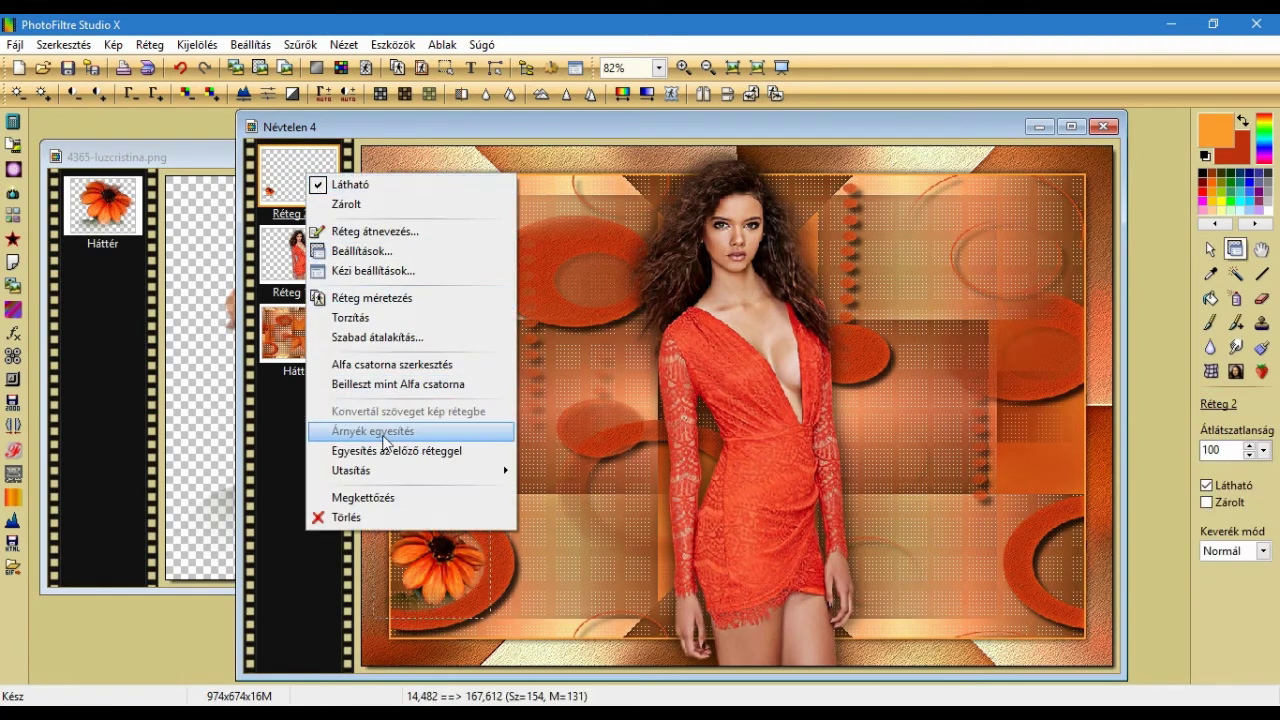
{"action": "left_click", "coordinate": [372, 498]}
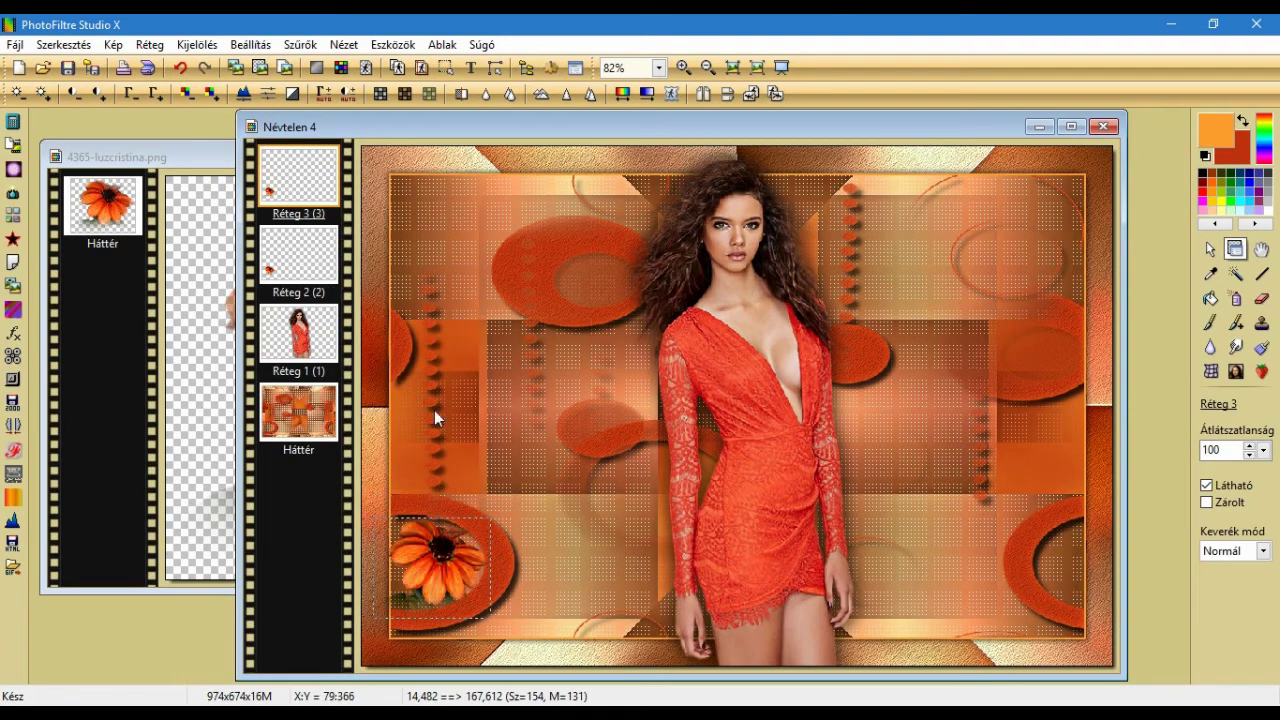
{"action": "left_click", "coordinate": [701, 94]}
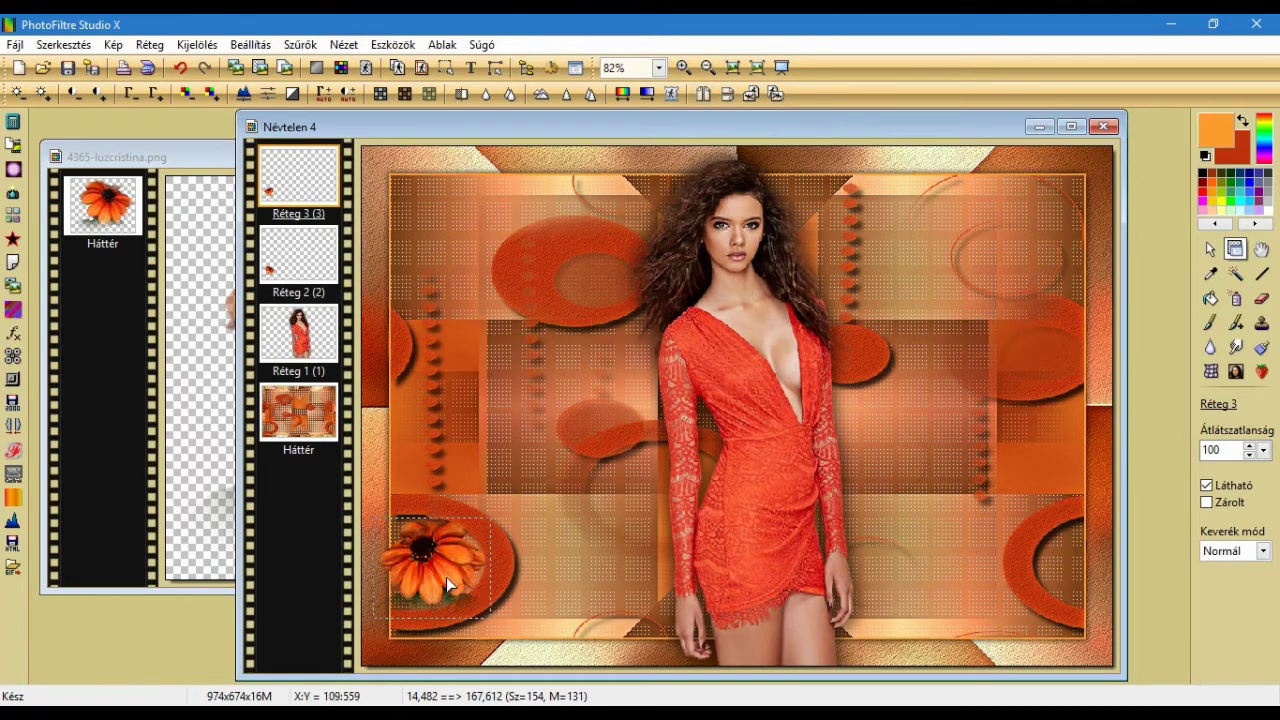
{"action": "left_click_drag", "start_coordinate": [446, 577], "coordinate": [1101, 572]}
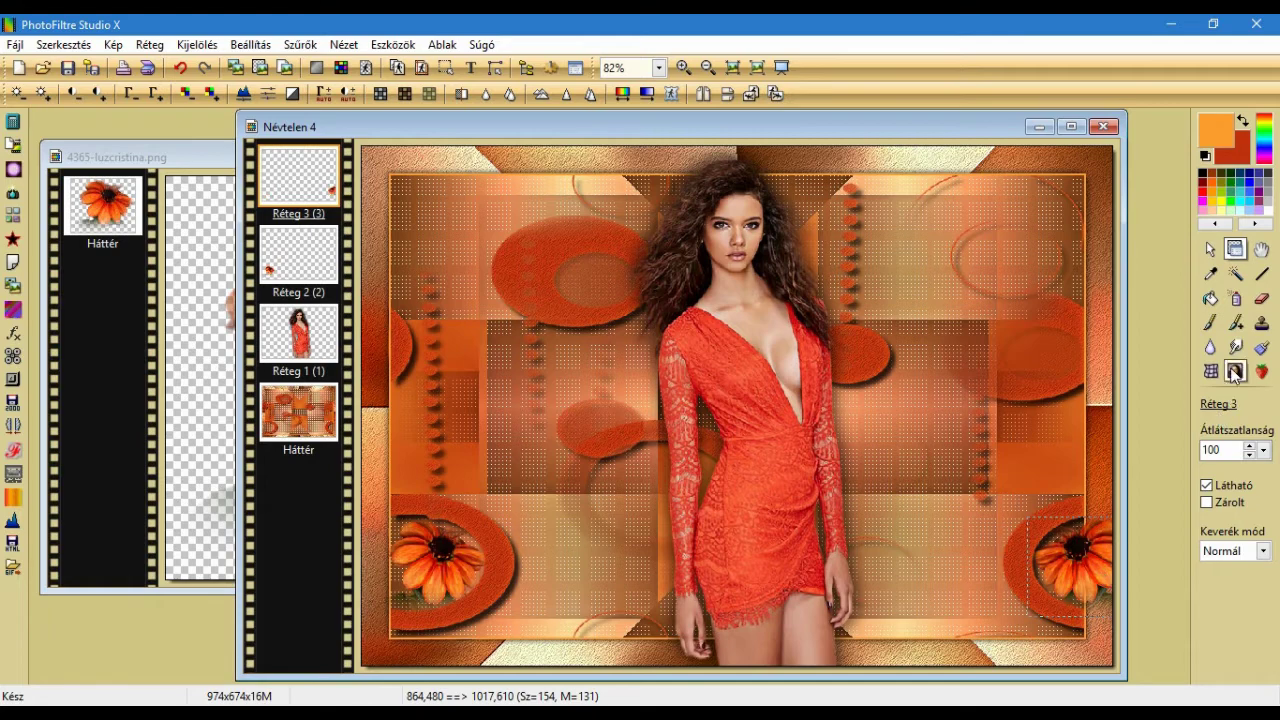
Erase the part of the lower-right flower that extends over the frame
{"action": "left_click", "coordinate": [1262, 299]}
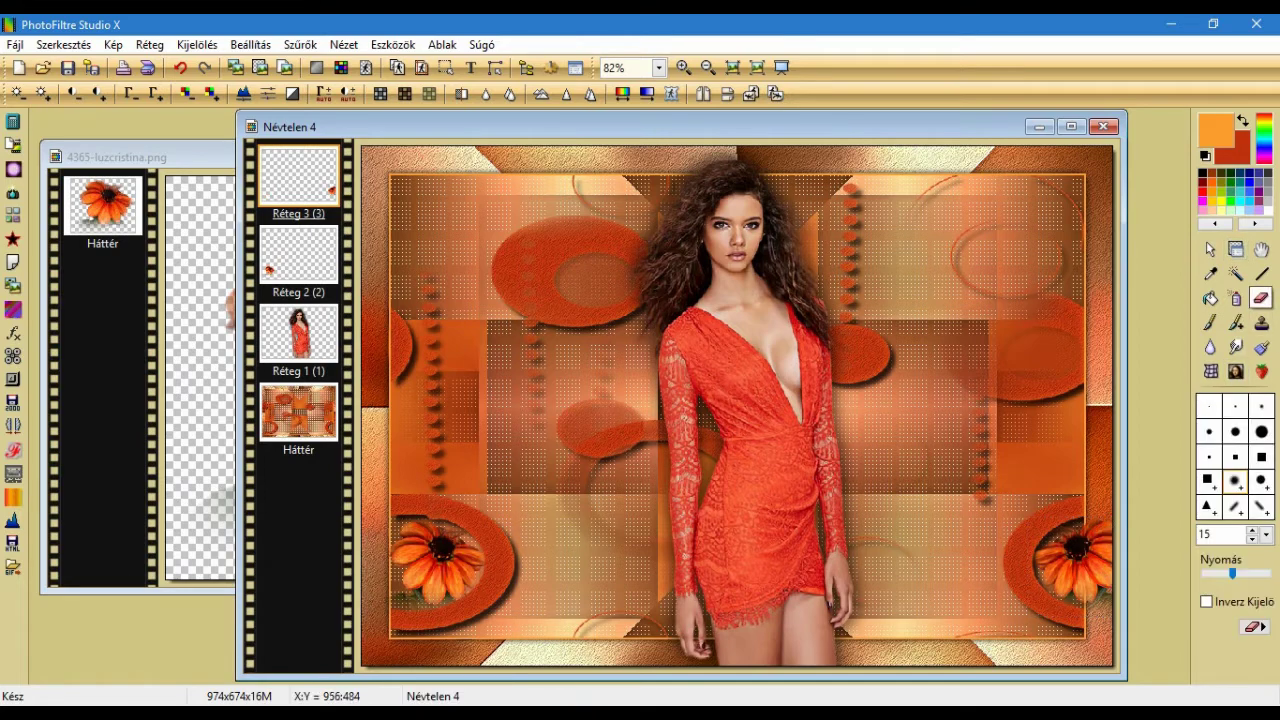
{"action": "left_click_drag", "start_coordinate": [1095, 513], "coordinate": [1097, 585]}
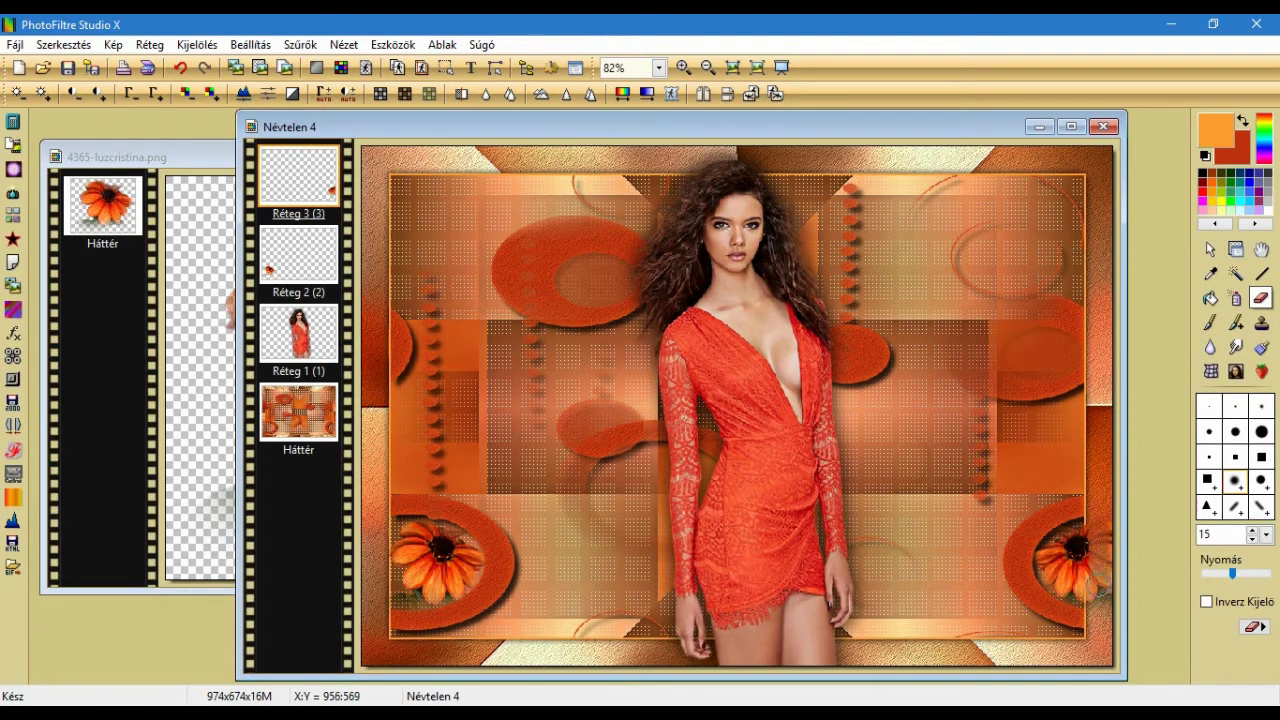
{"action": "mouse_move", "coordinate": [1105, 515]}
{"action": "left_mouse_down"}
{"action": "mouse_move", "coordinate": [1098, 599]}
{"action": "mouse_move", "coordinate": [1097, 527]}
{"action": "left_mouse_up"}
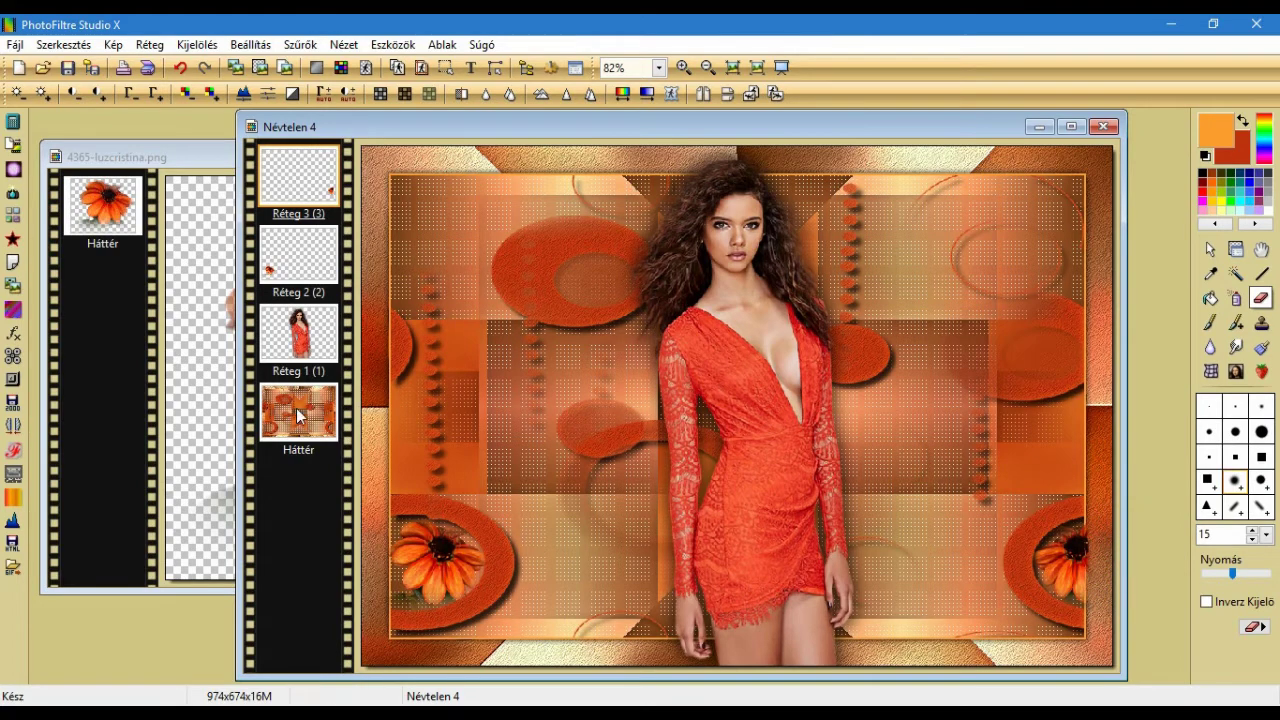
Select the whole background layer and contract the selection by 35
{"action": "left_click", "coordinate": [291, 414]}
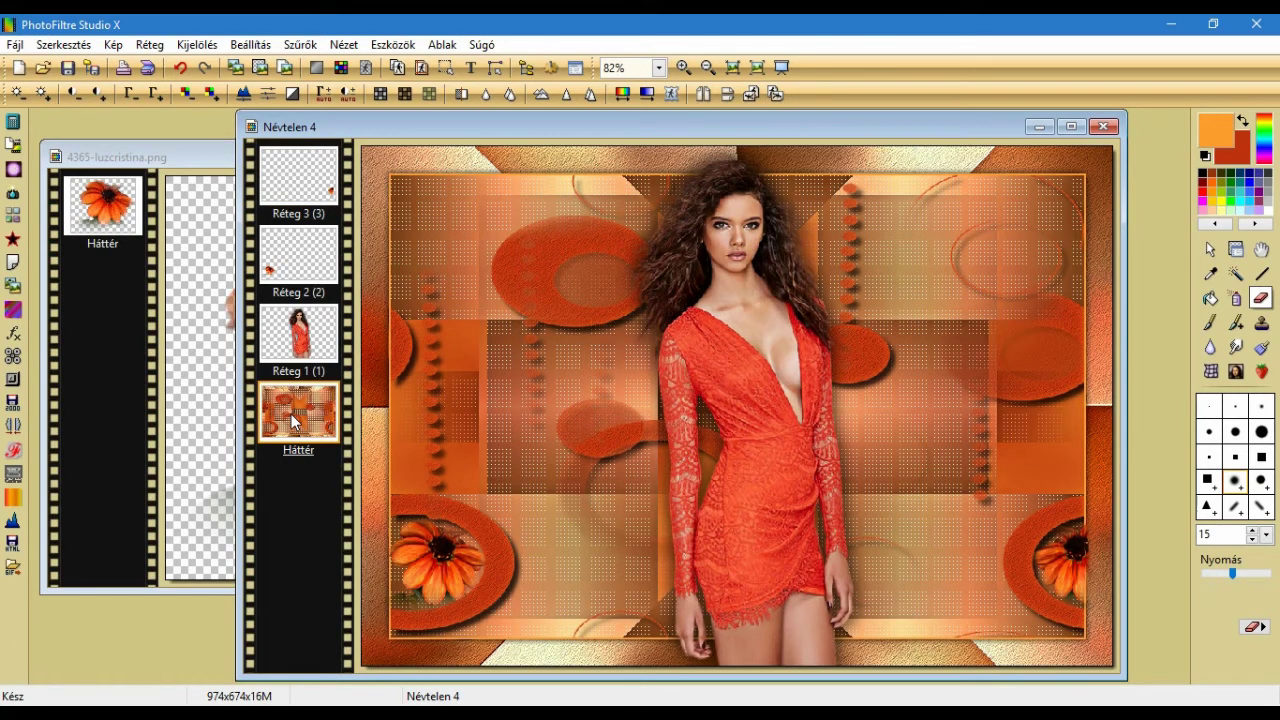
{"action": "left_click", "coordinate": [196, 45]}
{"action": "left_click", "coordinate": [205, 85]}
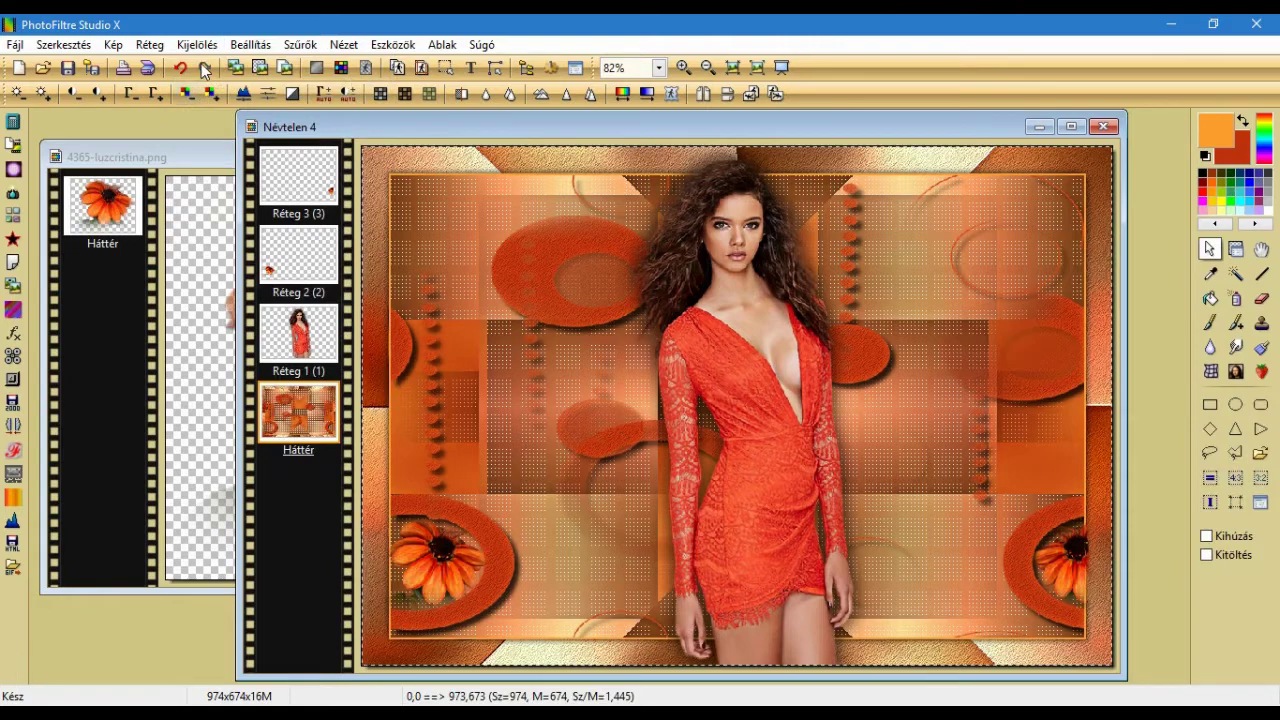
{"action": "left_click", "coordinate": [196, 45]}
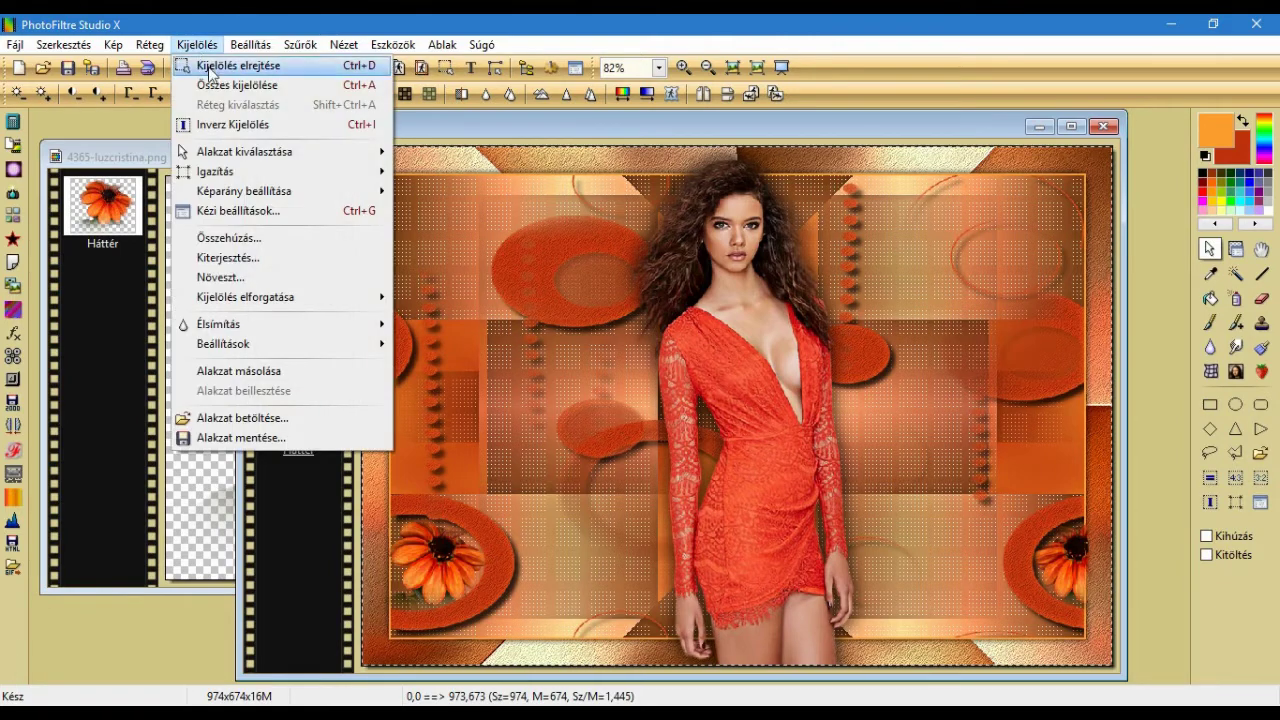
{"action": "left_click", "coordinate": [250, 240]}
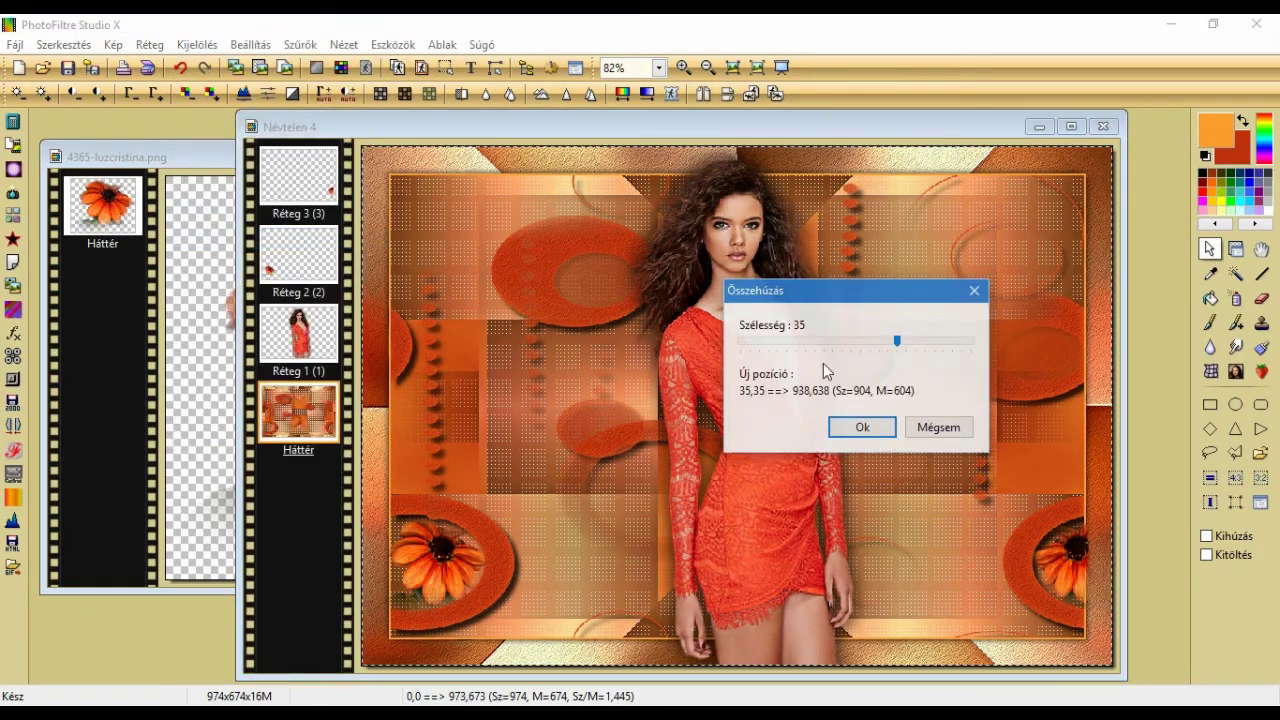
{"action": "left_click", "coordinate": [861, 427]}
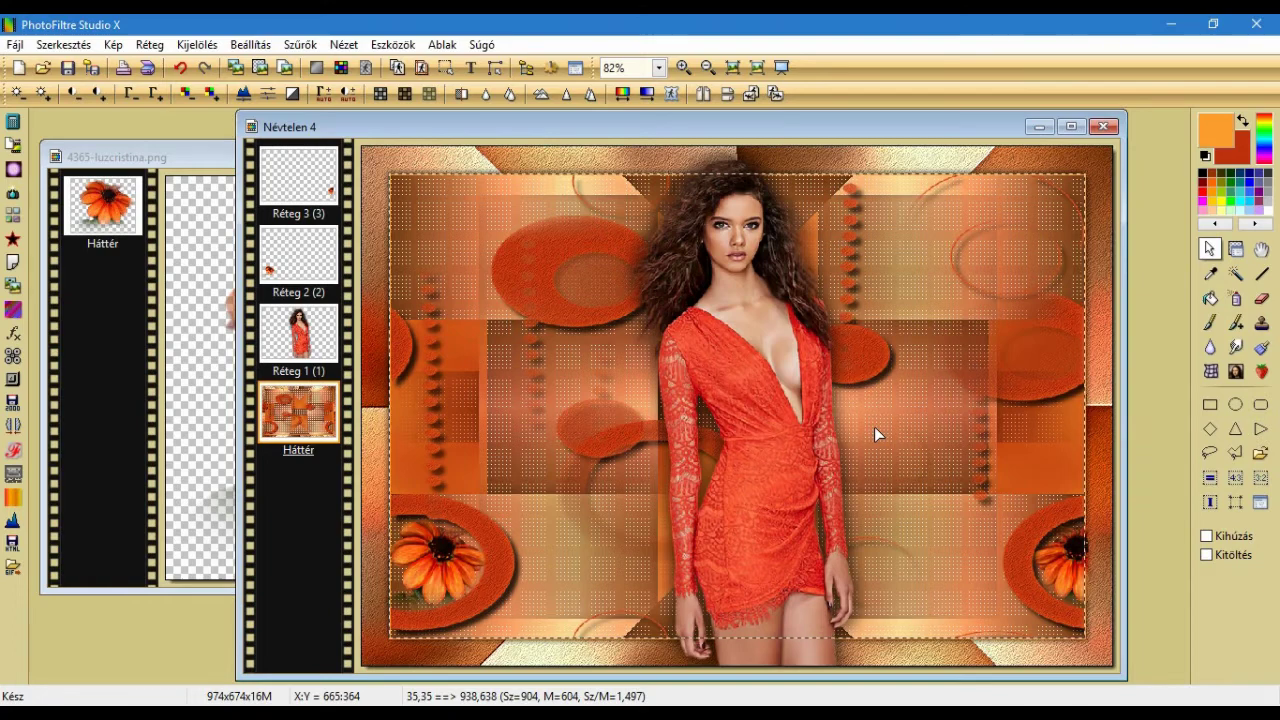
Invert the selection to the frame area on the lower-right flower's layer, and deselect
{"action": "left_click", "coordinate": [298, 180]}
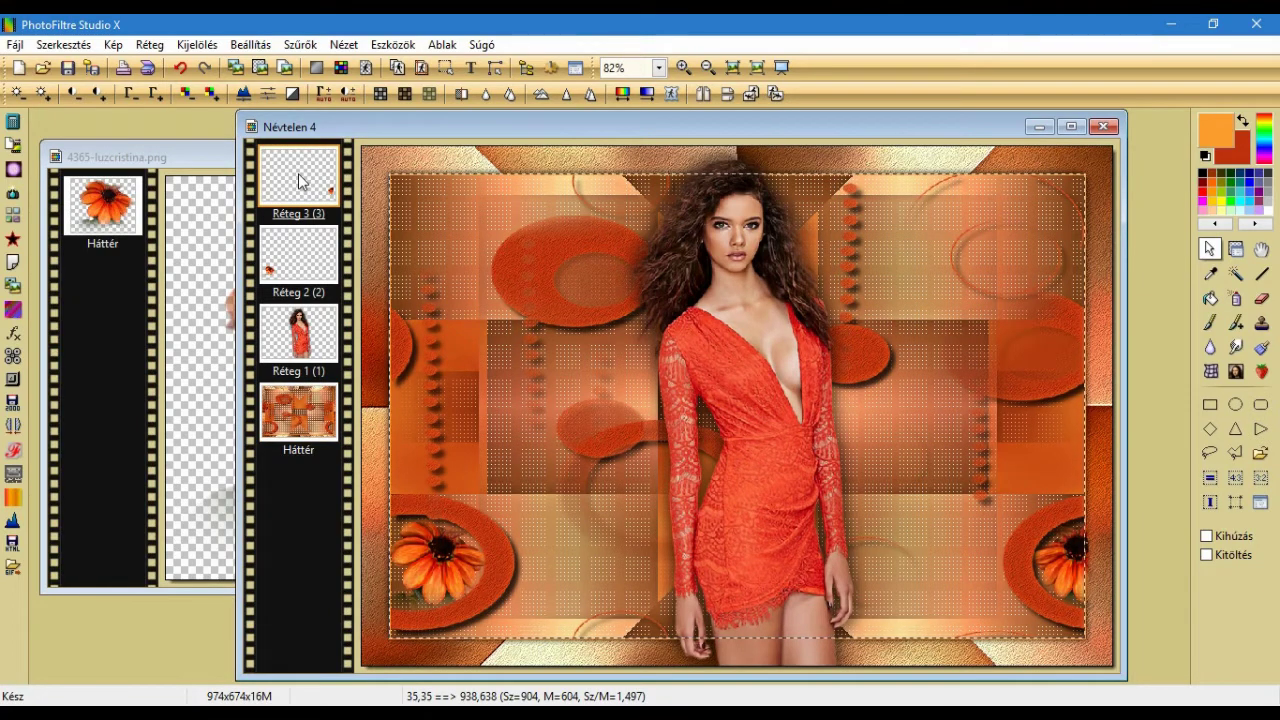
{"action": "left_click", "coordinate": [192, 46]}
{"action": "left_click", "coordinate": [215, 125]}
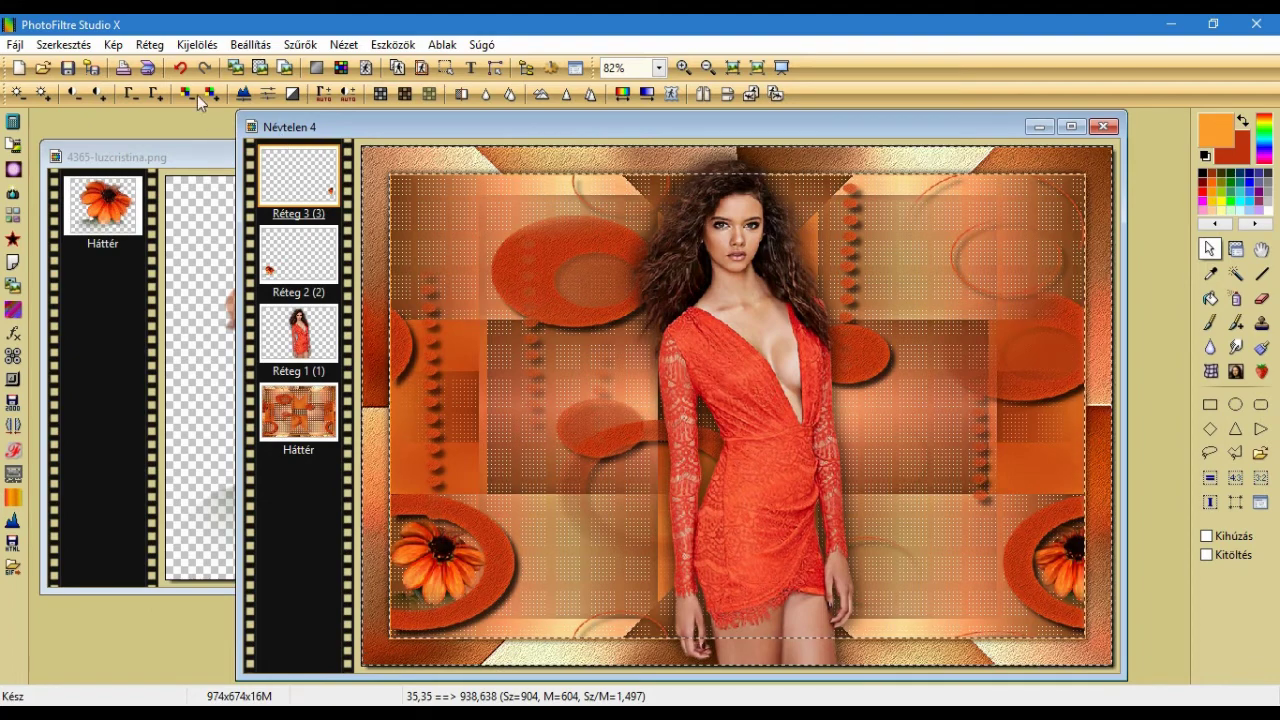
{"action": "left_click", "coordinate": [187, 50]}
{"action": "left_click", "coordinate": [197, 64]}
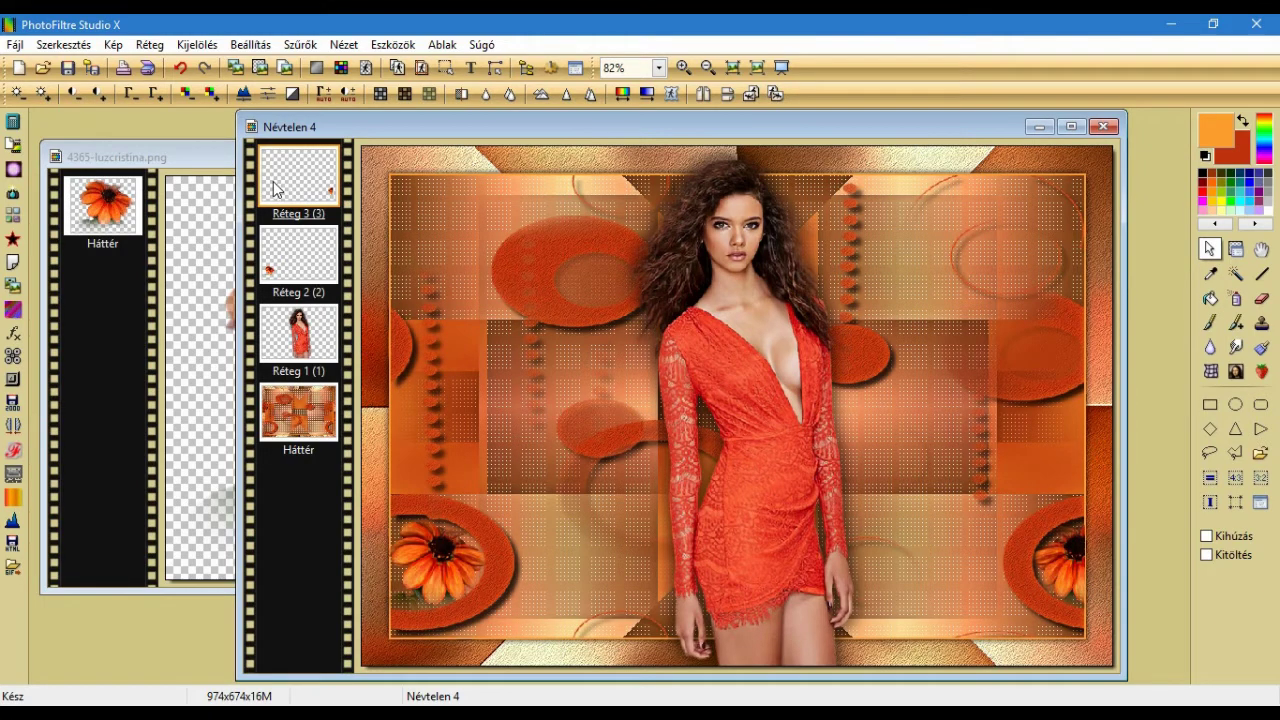
Close the original flower image and open the e4 image
{"action": "left_click", "coordinate": [183, 163]}
{"action": "left_click", "coordinate": [601, 157]}
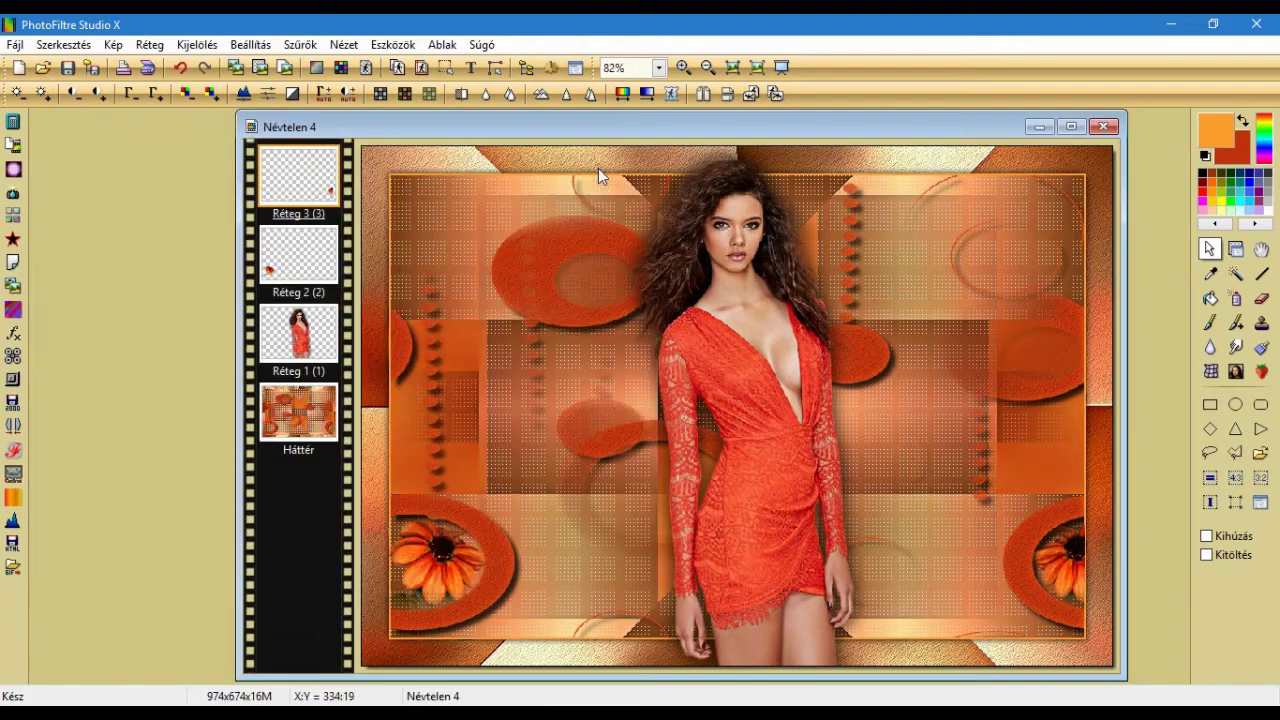
{"action": "left_click", "coordinate": [43, 68]}
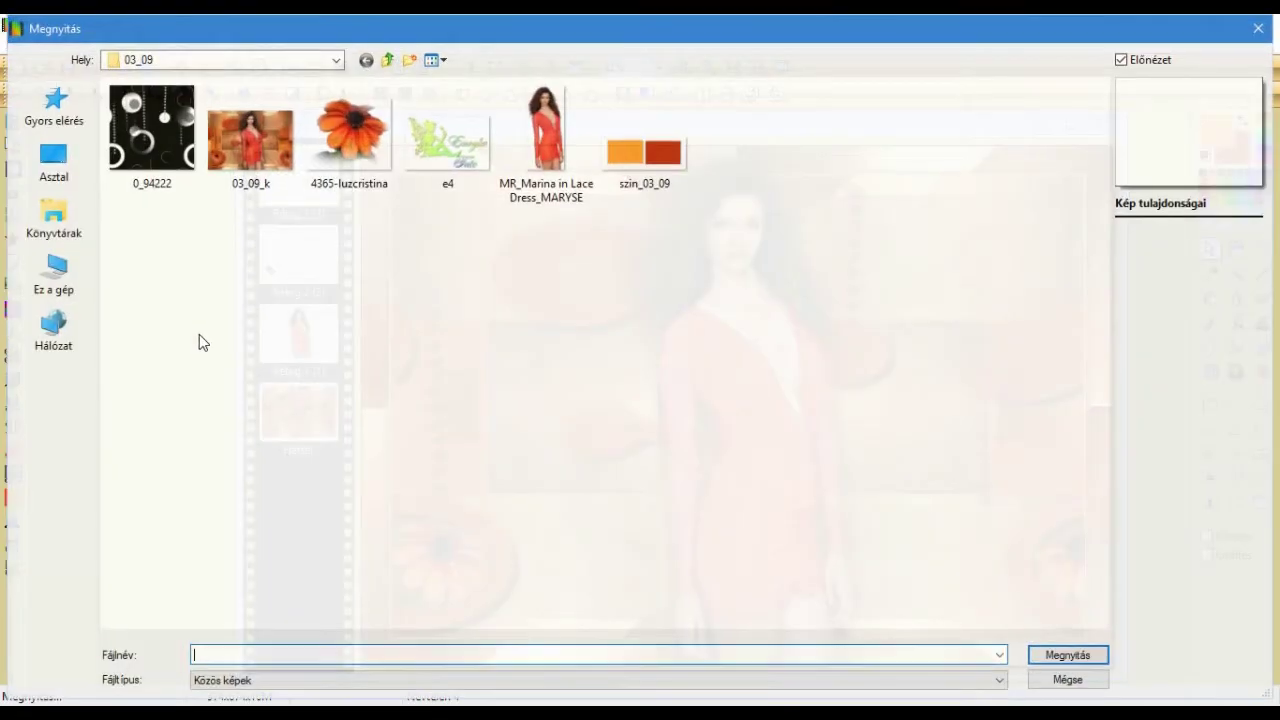
{"action": "double_click", "coordinate": [450, 160]}
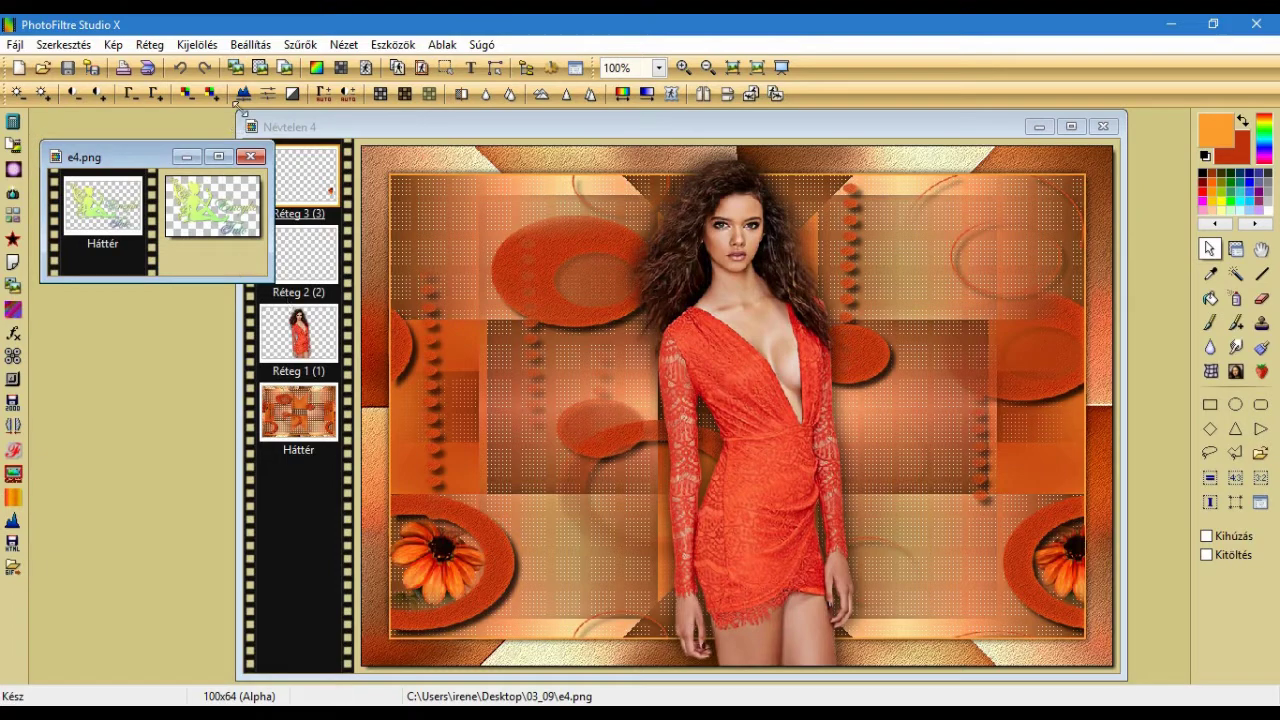
Paste the e4 image into the composition as a new layer and place it in the frame's lower-left corner
{"action": "left_click", "coordinate": [300, 127]}
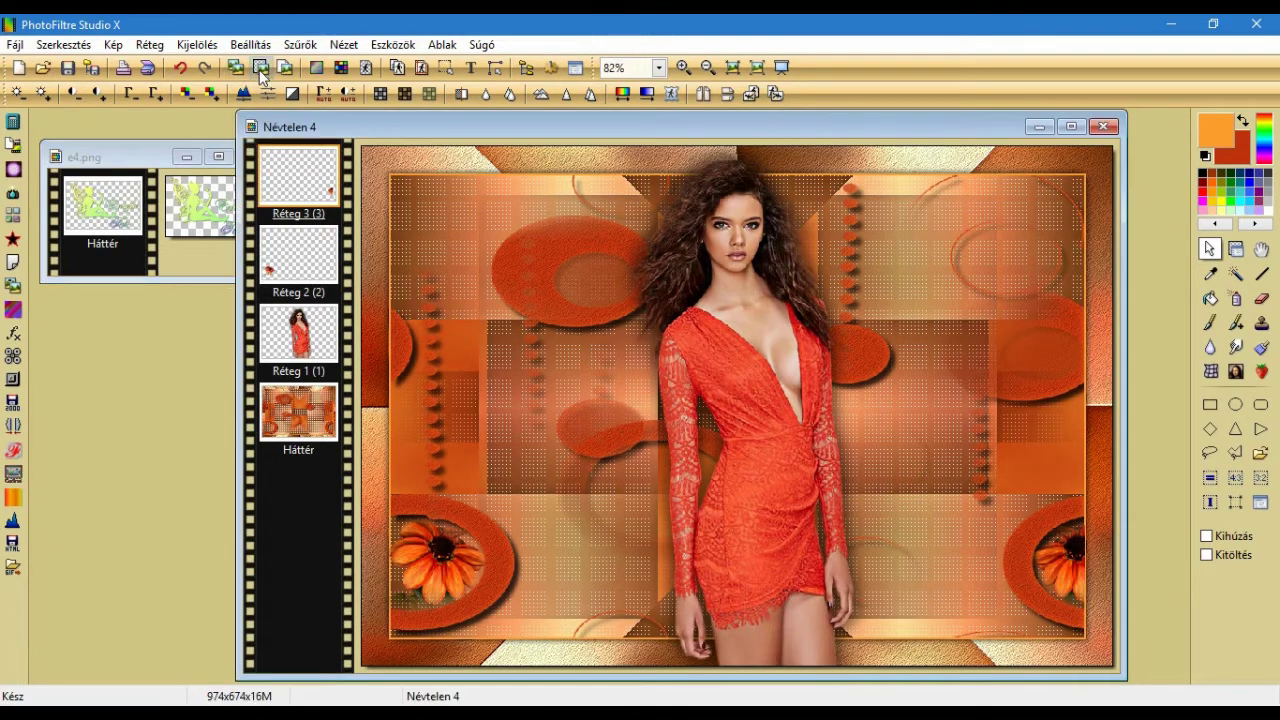
{"action": "left_click", "coordinate": [260, 70]}
{"action": "left_click_drag", "start_coordinate": [728, 420], "coordinate": [389, 652]}
Set the e4 layer's blend mode to Fényesség and its opacity to 70
{"action": "left_click", "coordinate": [1264, 553]}
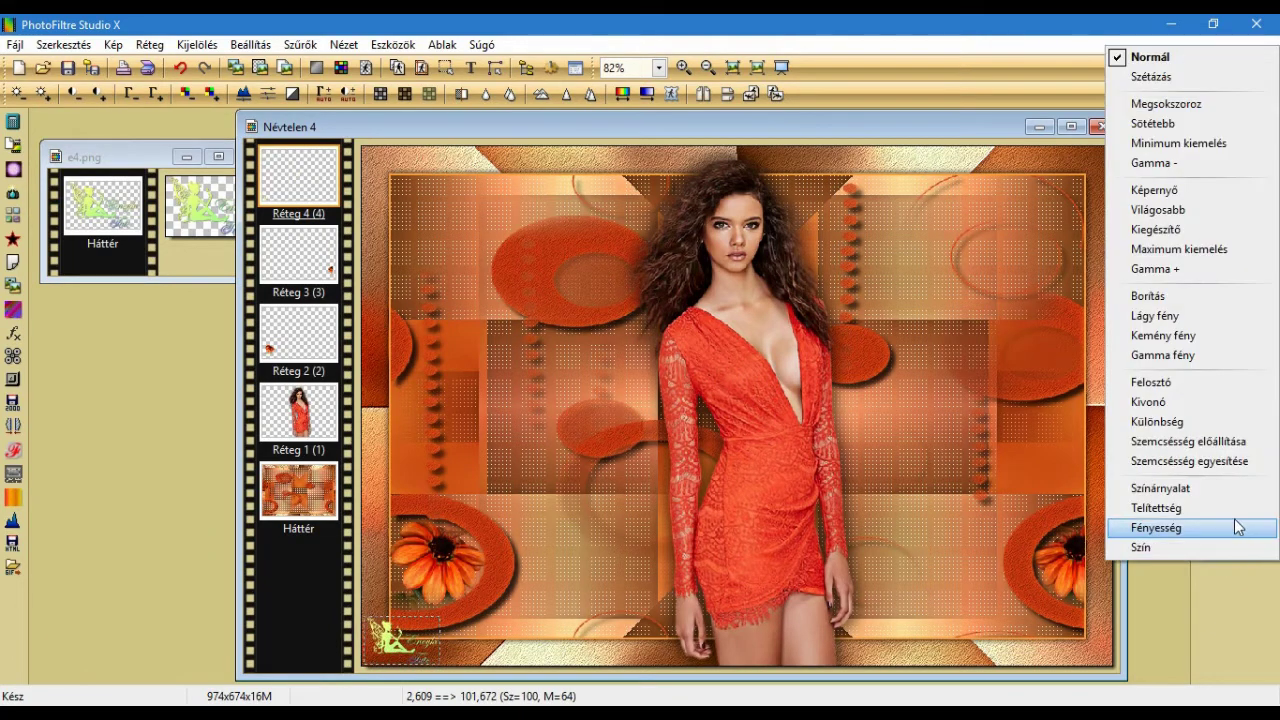
{"action": "left_click", "coordinate": [1235, 532]}
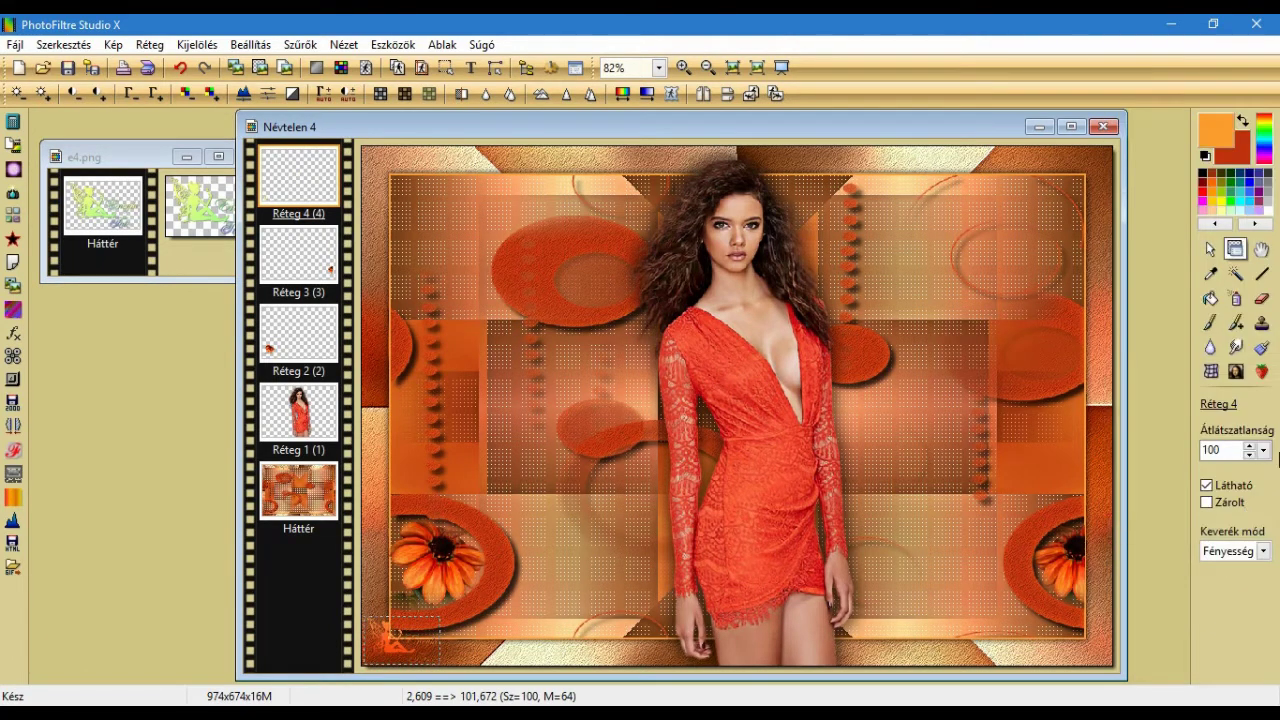
{"action": "left_click", "coordinate": [1264, 451]}
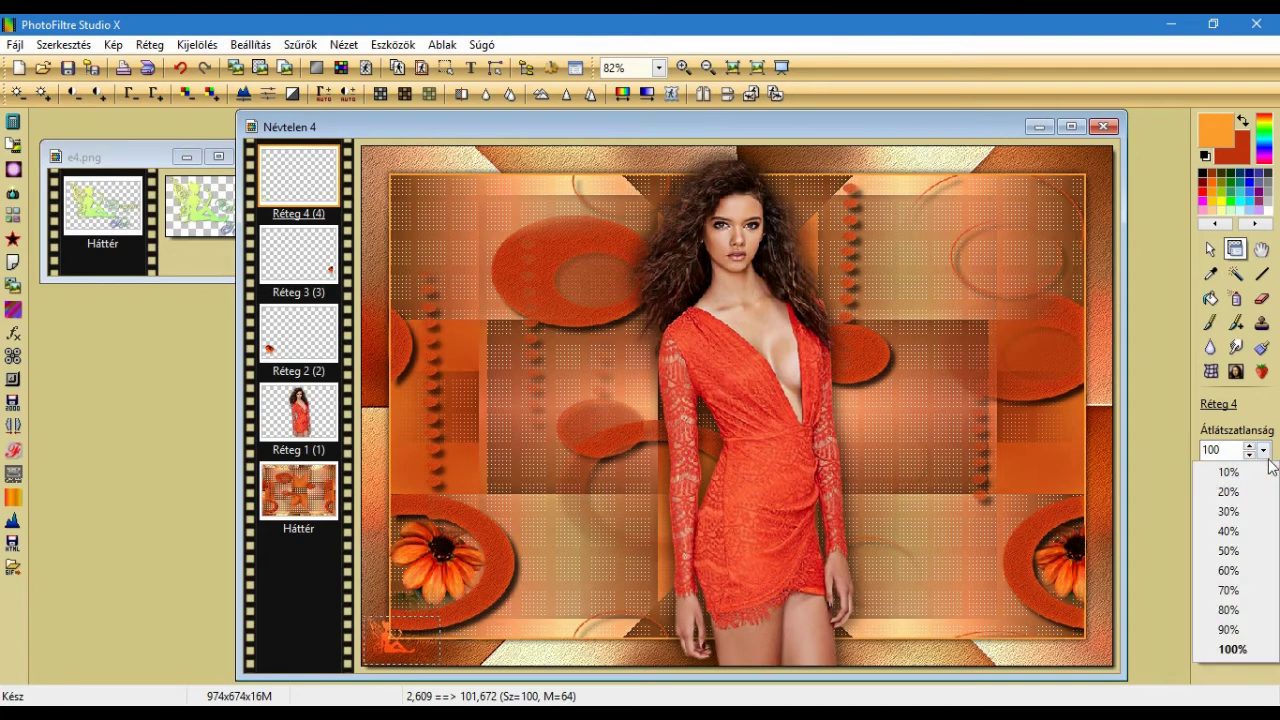
{"action": "left_click", "coordinate": [1244, 593]}
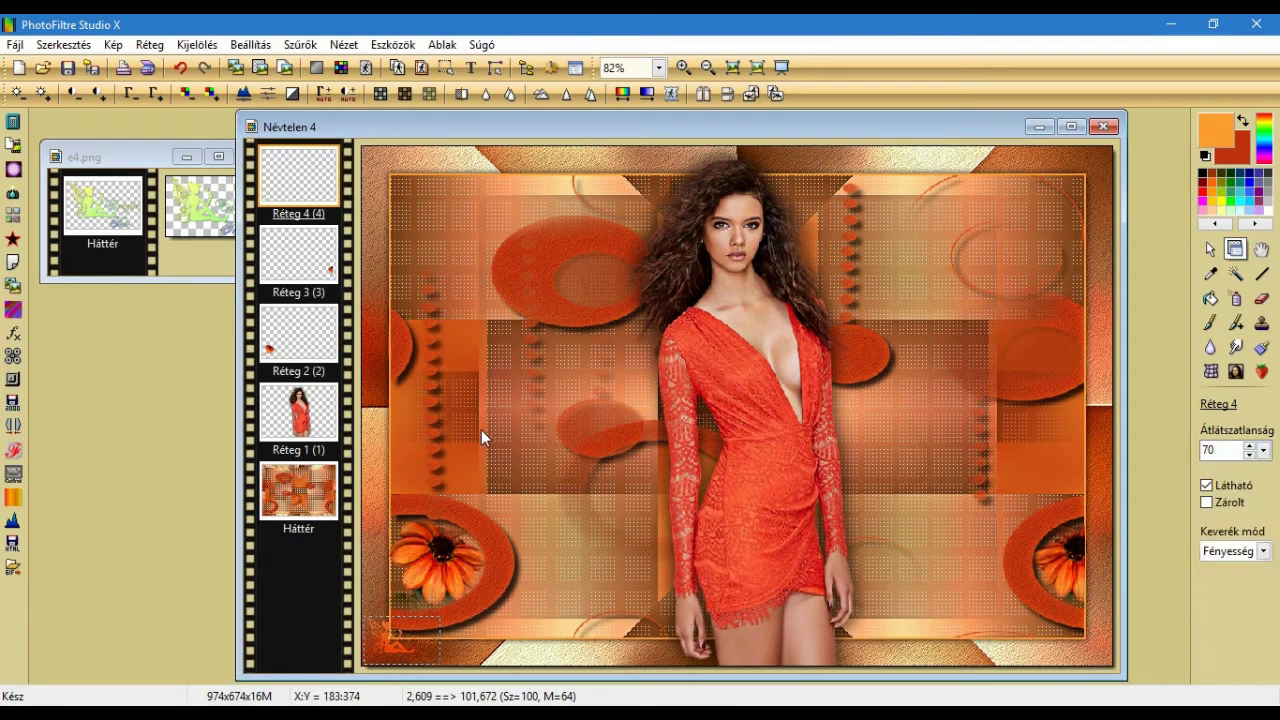
Add a black smoothed shadow to the e4 layer with X offset 1, Y offset 7 and opacity 100%
{"action": "right_click", "coordinate": [305, 190]}
{"action": "left_click", "coordinate": [335, 260]}
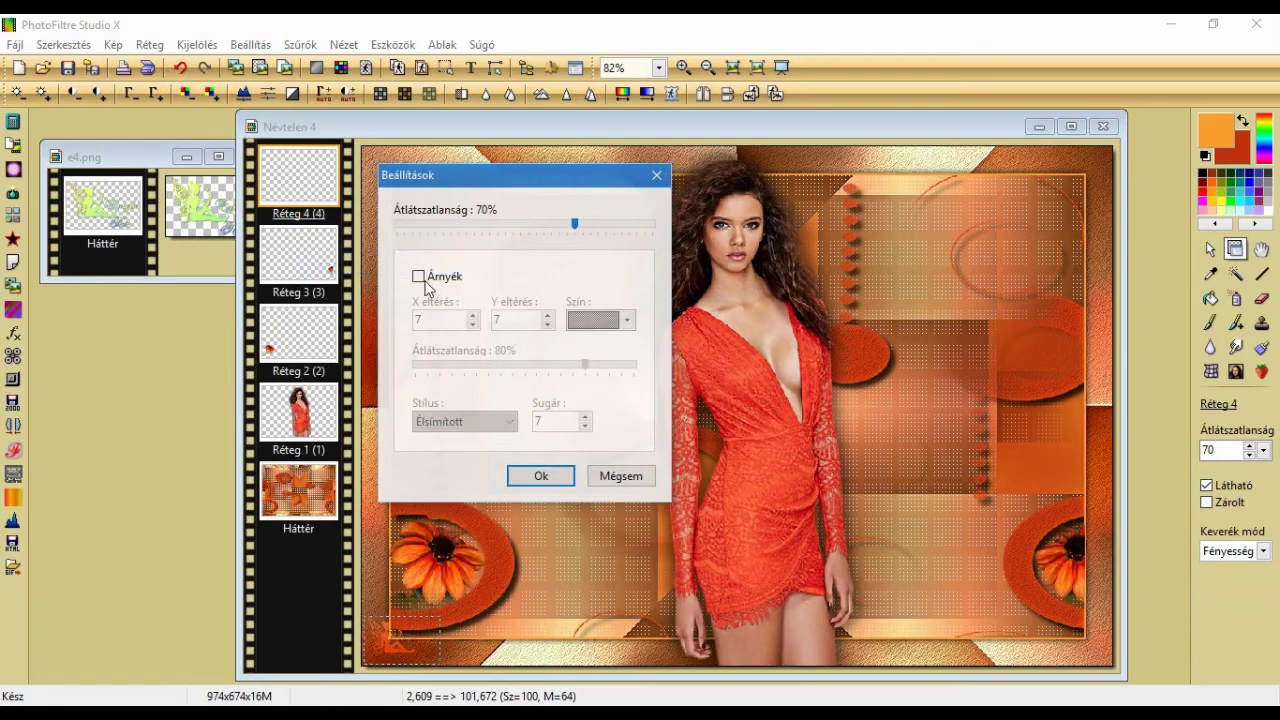
{"action": "left_click", "coordinate": [419, 277]}
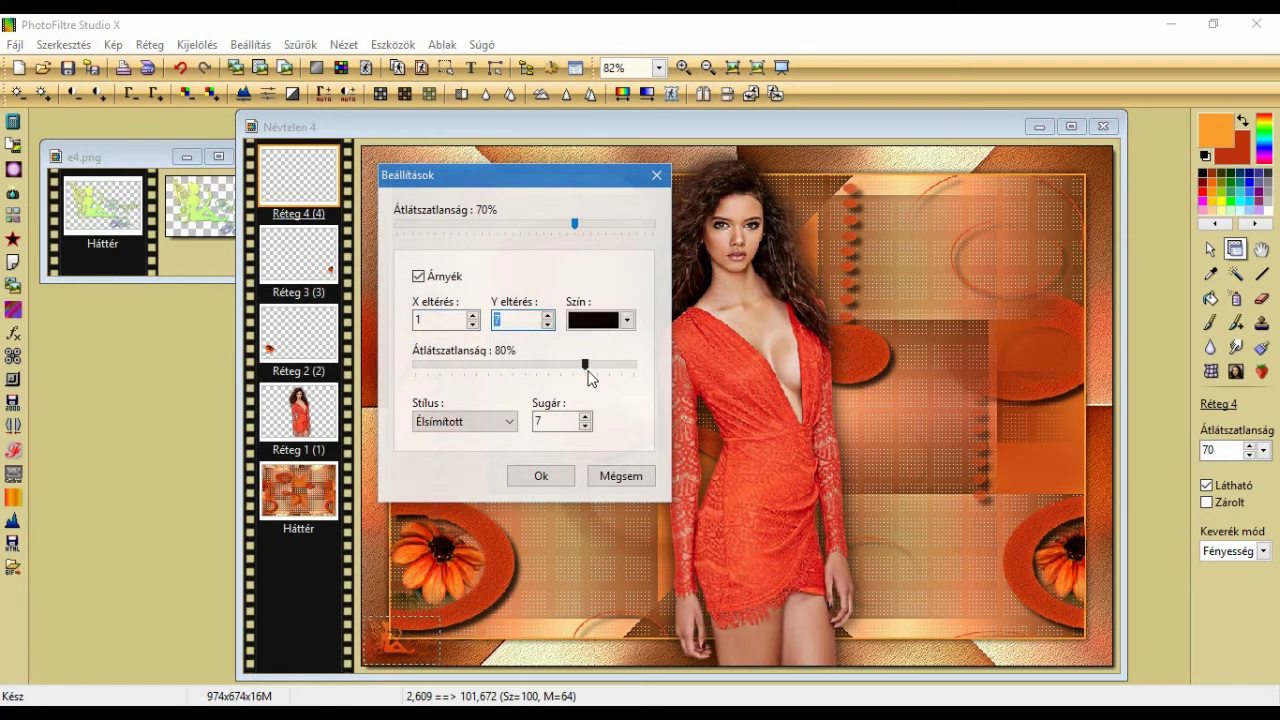
{"action": "left_click_drag", "start_coordinate": [586, 365], "coordinate": [654, 371]}
{"action": "double_click", "coordinate": [545, 421]}
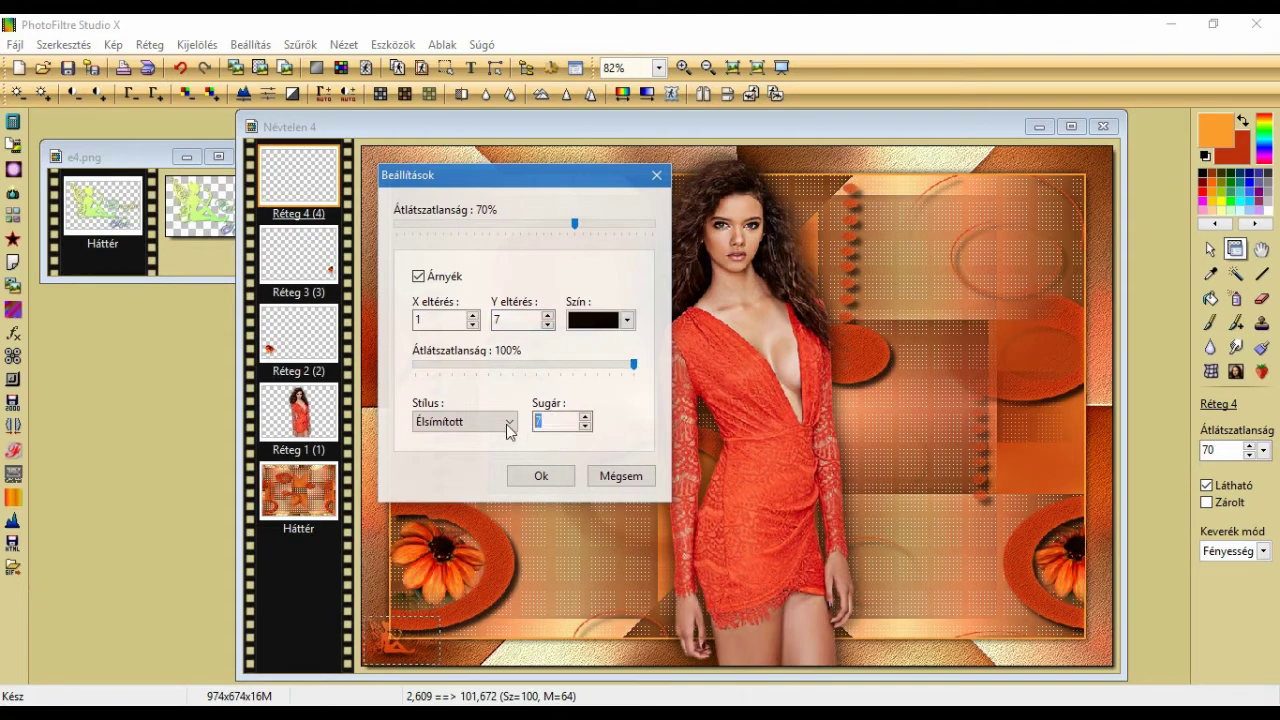
{"action": "left_click", "coordinate": [541, 476]}
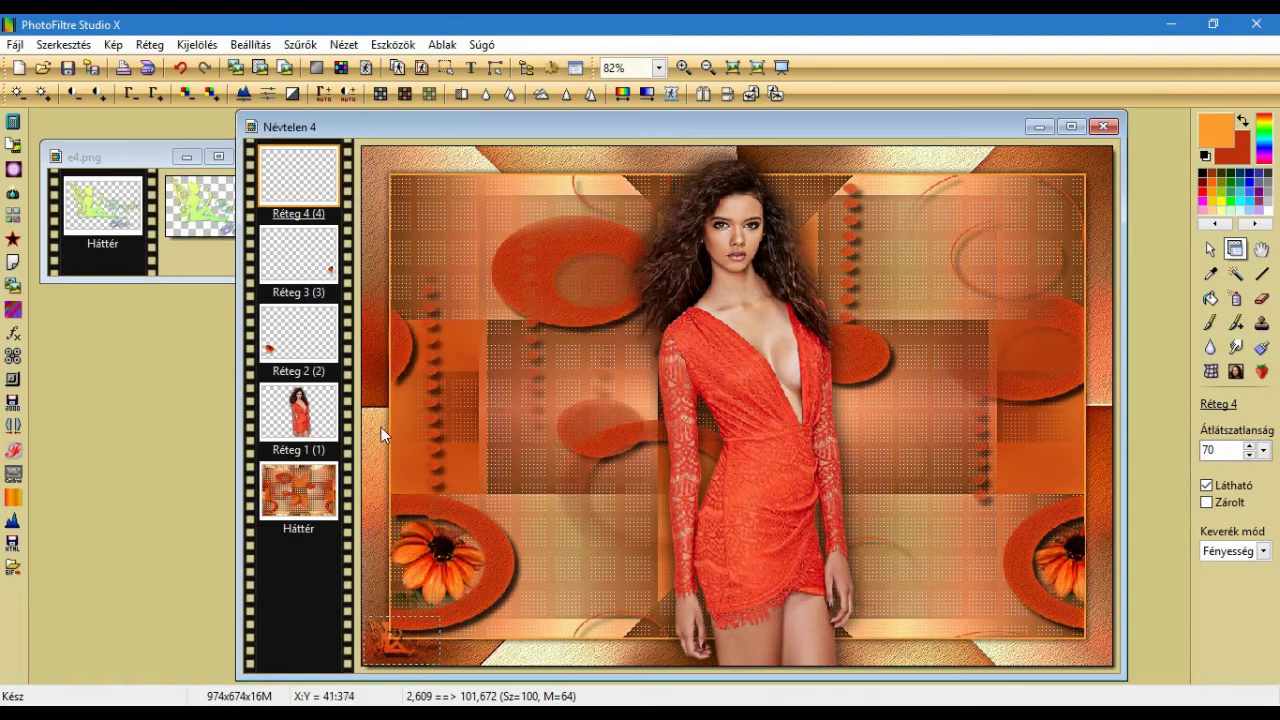
Merge the shadow into the e4 layer and sharpen that layer with the Mikro kontraszt filter
{"action": "right_click", "coordinate": [275, 193]}
{"action": "left_click", "coordinate": [326, 443]}
{"action": "left_click", "coordinate": [300, 44]}
{"action": "mouse_move", "coordinate": [368, 105]}
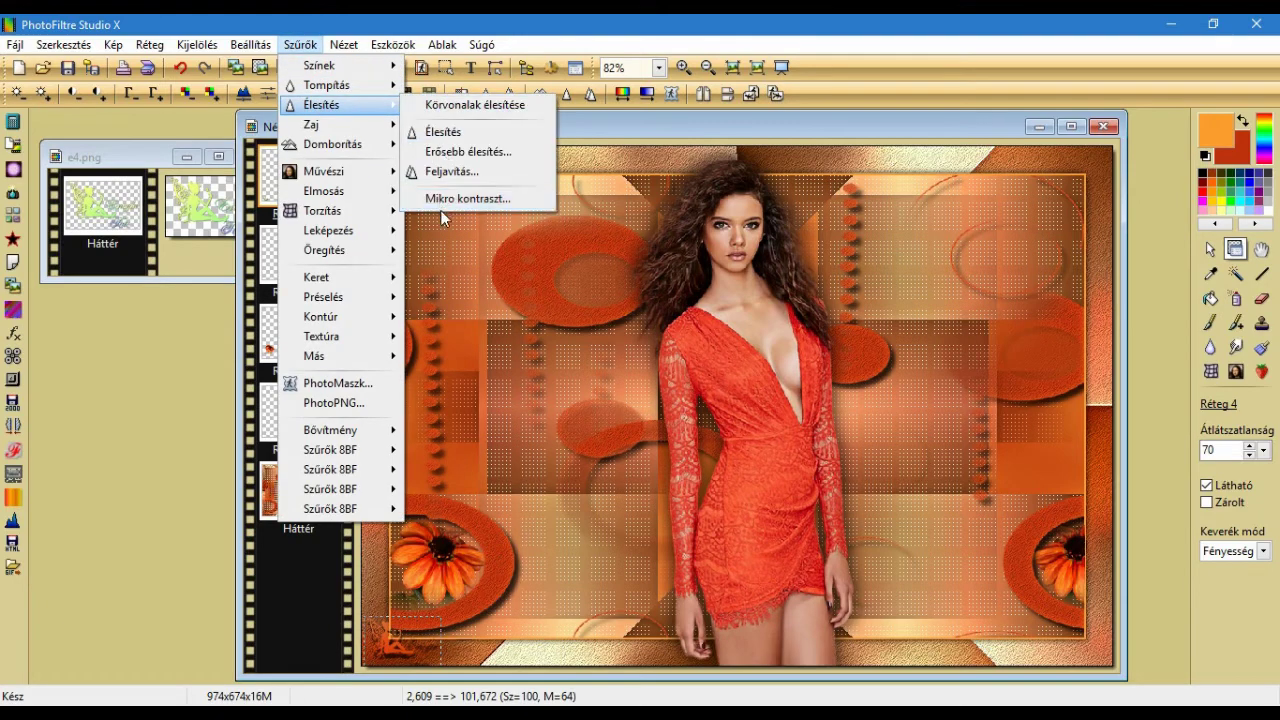
{"action": "left_click", "coordinate": [446, 198]}
{"action": "left_click", "coordinate": [648, 432]}
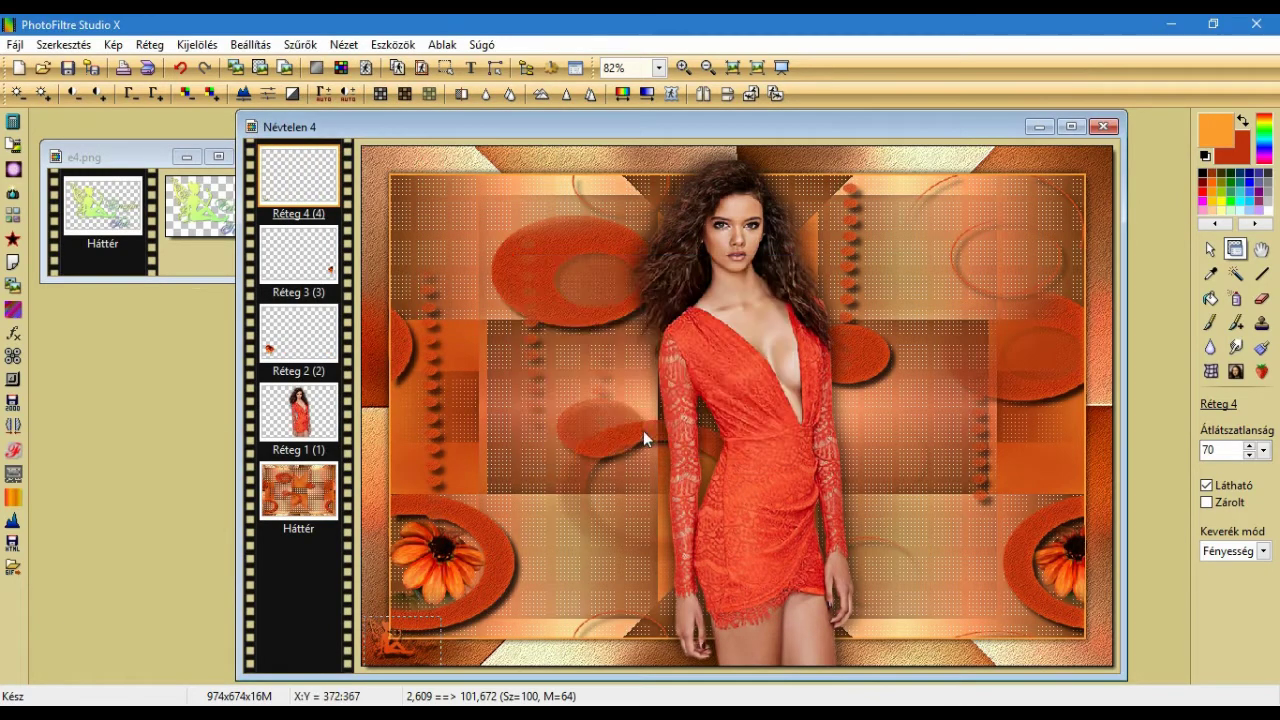
Merge all layers of the composition into one and resize the image to 800 pixels wide with its proportions kept
{"action": "left_click", "coordinate": [149, 44]}
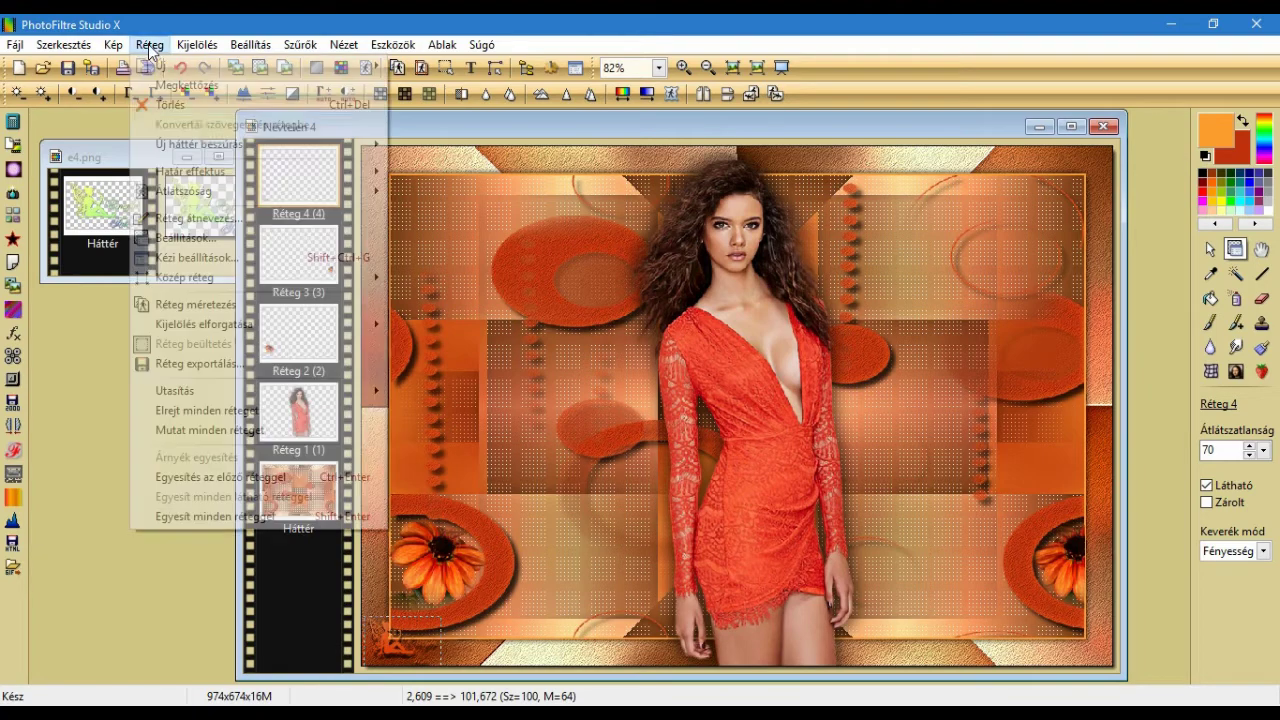
{"action": "left_click", "coordinate": [256, 516]}
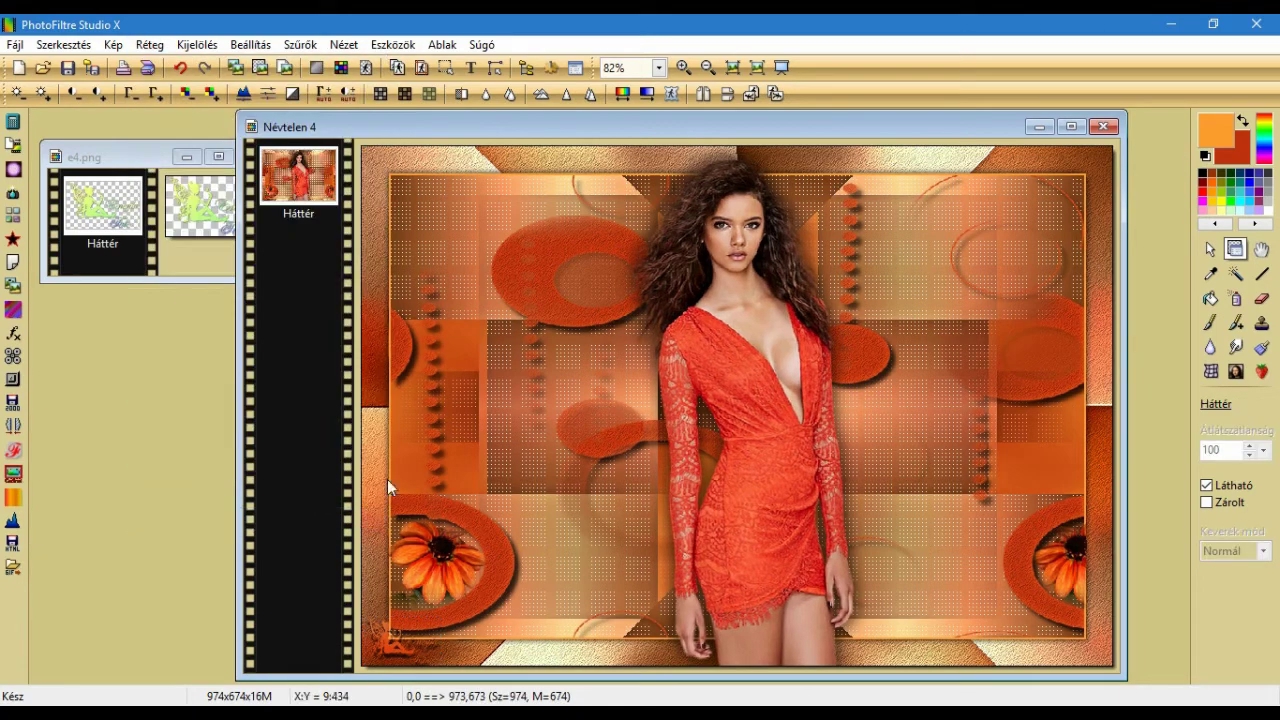
{"action": "left_click", "coordinate": [113, 44]}
{"action": "left_click", "coordinate": [140, 110]}
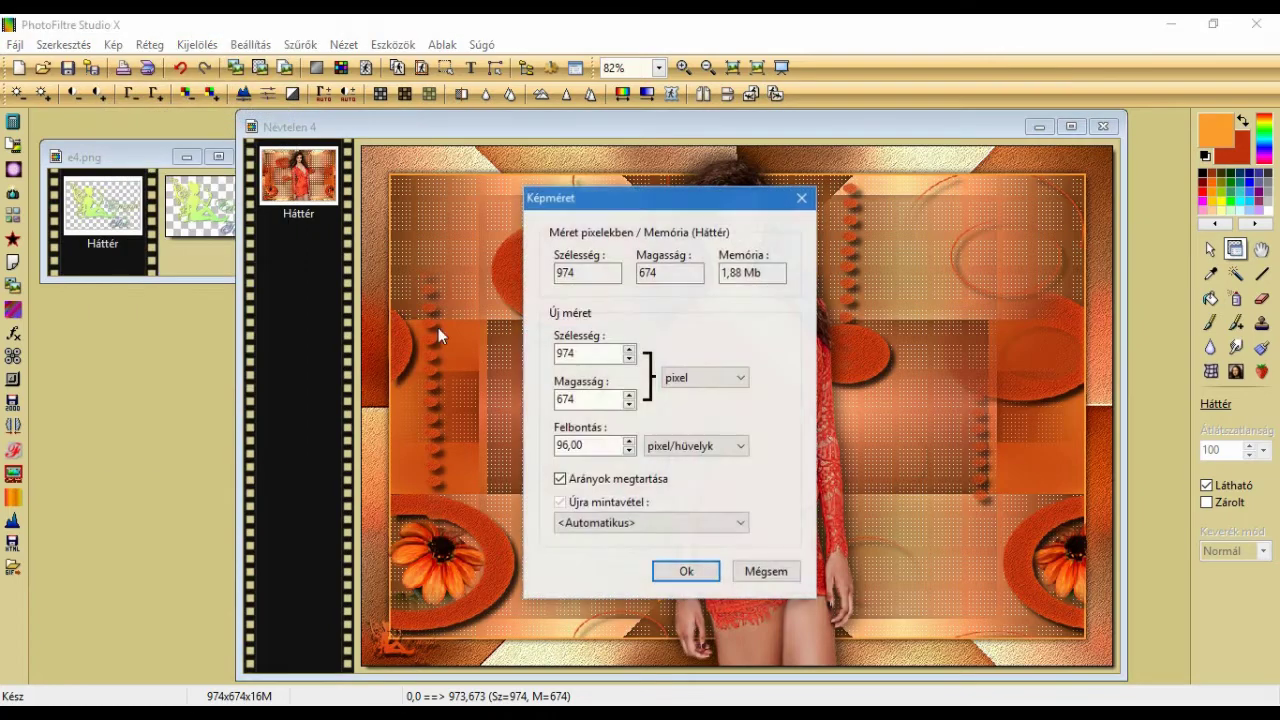
{"action": "double_click", "coordinate": [563, 353]}
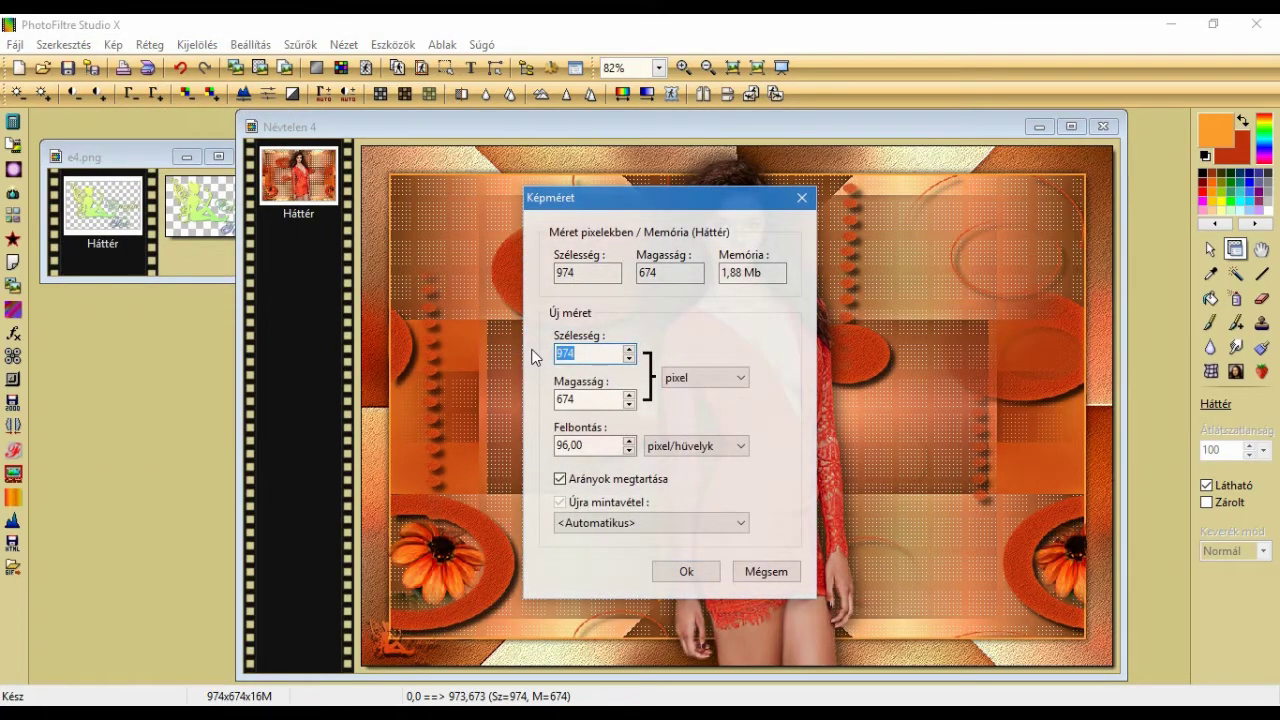
{"action": "type", "text": "800"}
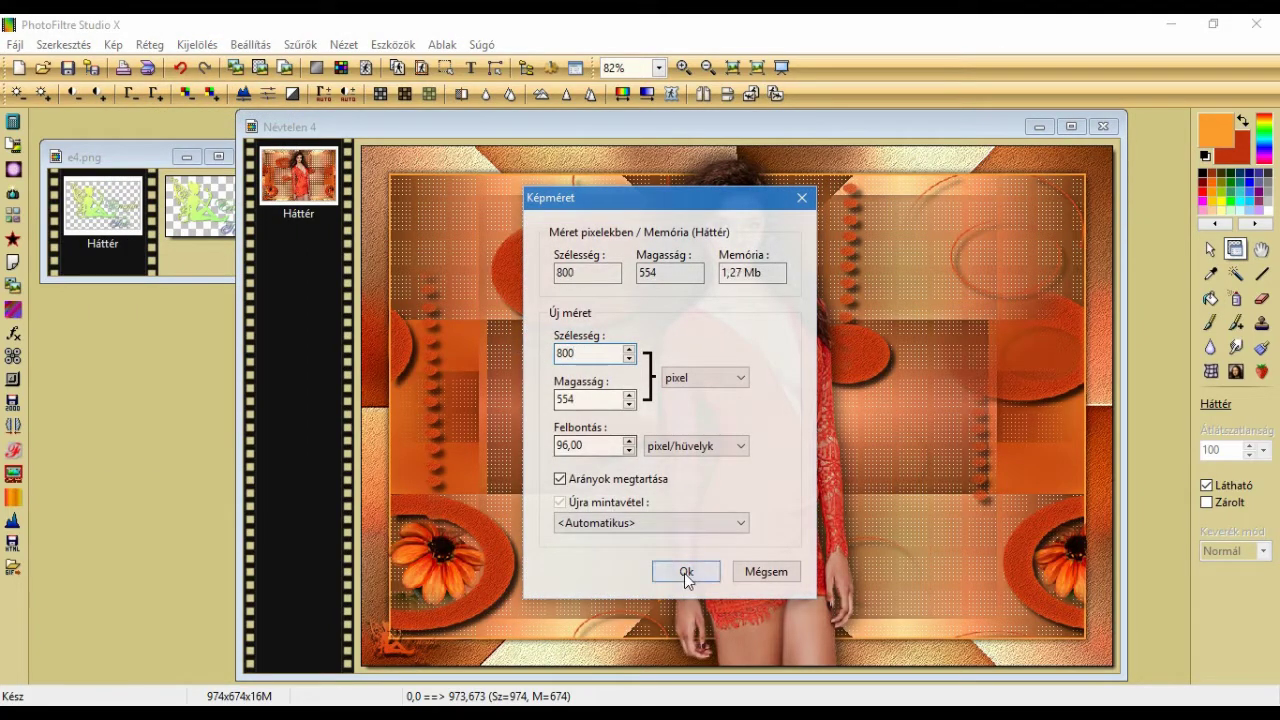
{"action": "left_click", "coordinate": [685, 572]}
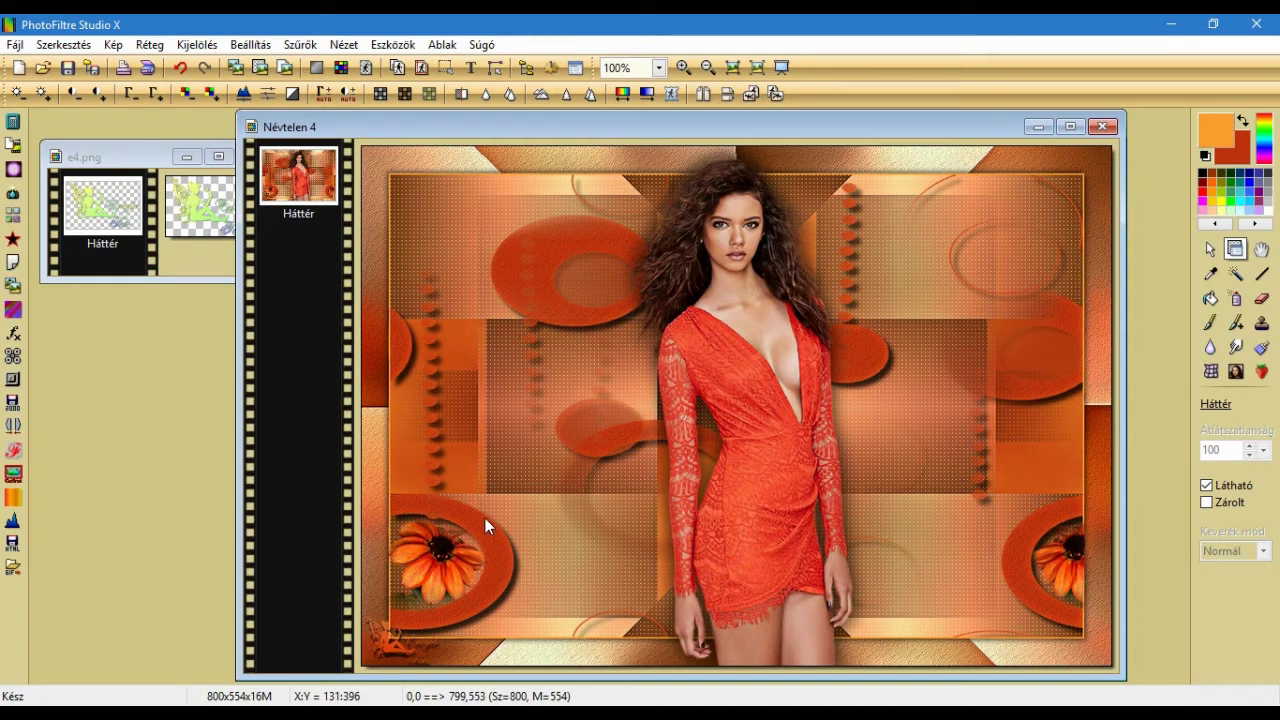
{"action": "left_click", "coordinate": [258, 703]}
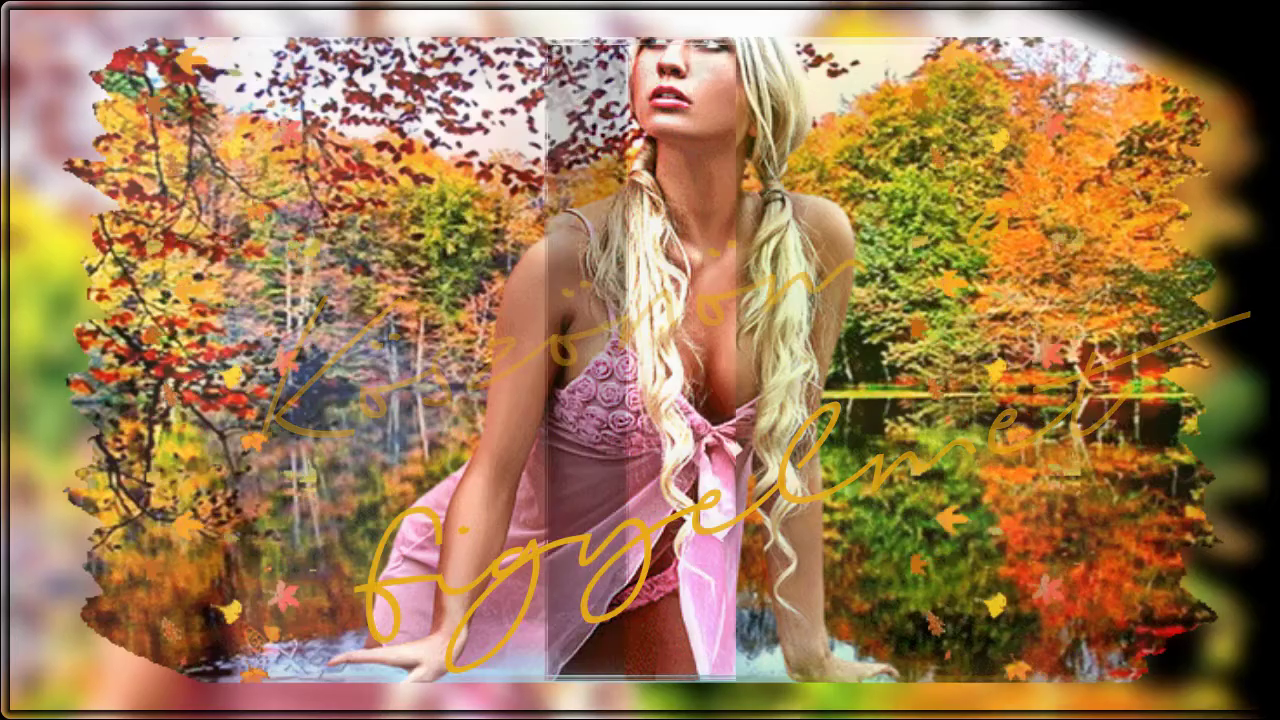